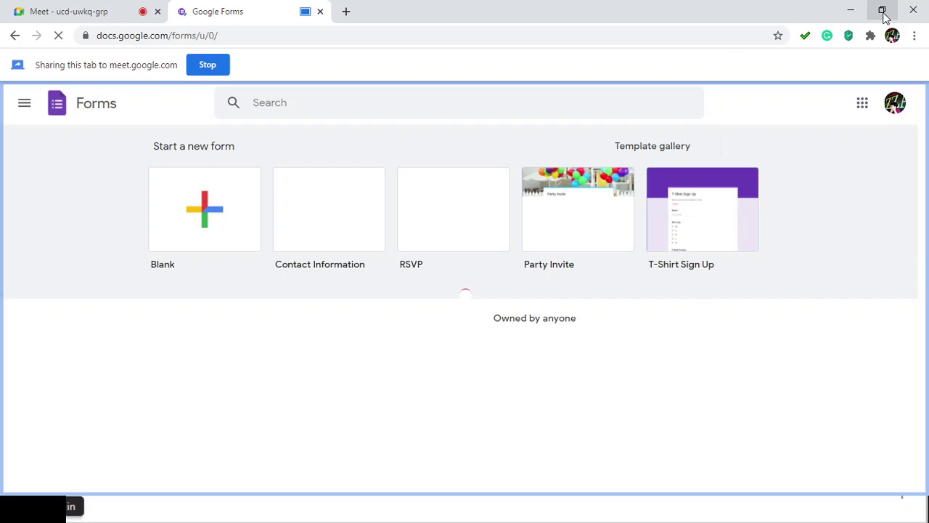
Step: Resize the browser window and scroll through the Google Forms start page
{"action": "left_click", "coordinate": [883, 10]}
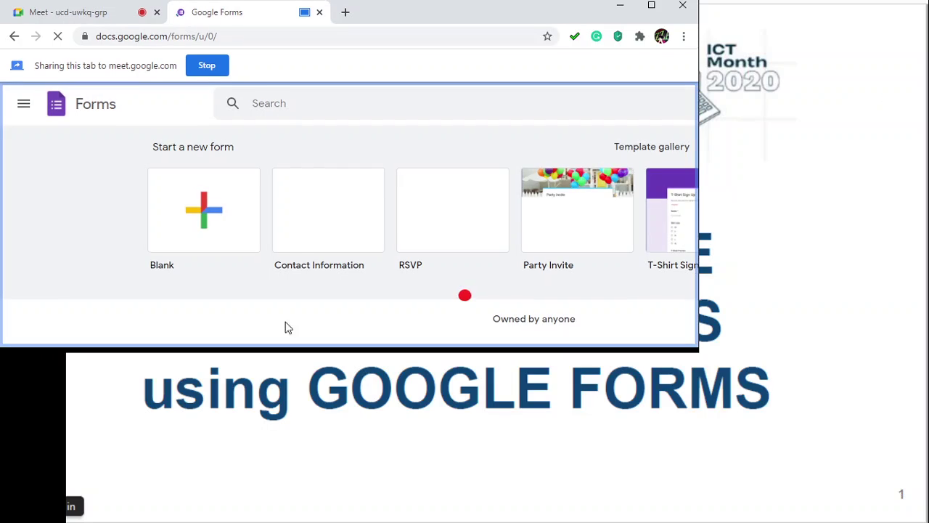
{"action": "left_click", "coordinate": [651, 6]}
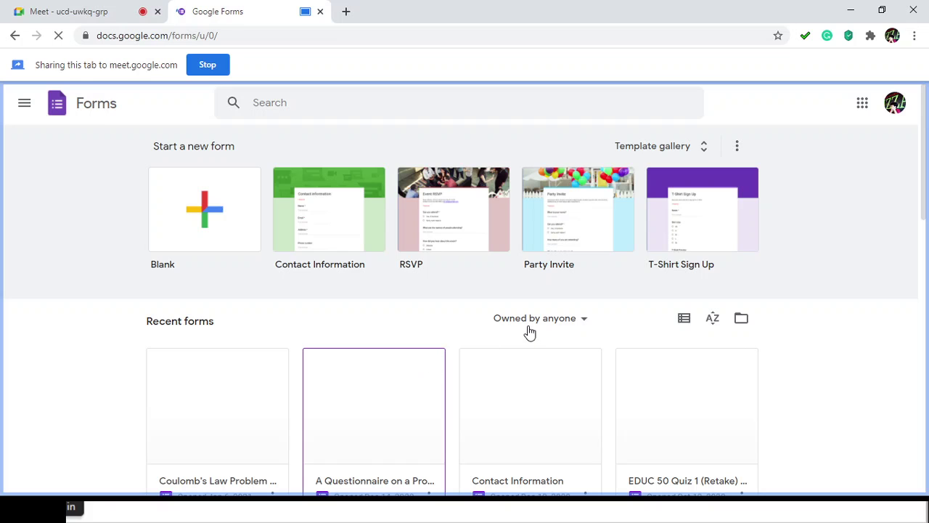
{"action": "scroll", "coordinate": [529, 332], "scroll_direction": "down", "scroll_amount": 1}
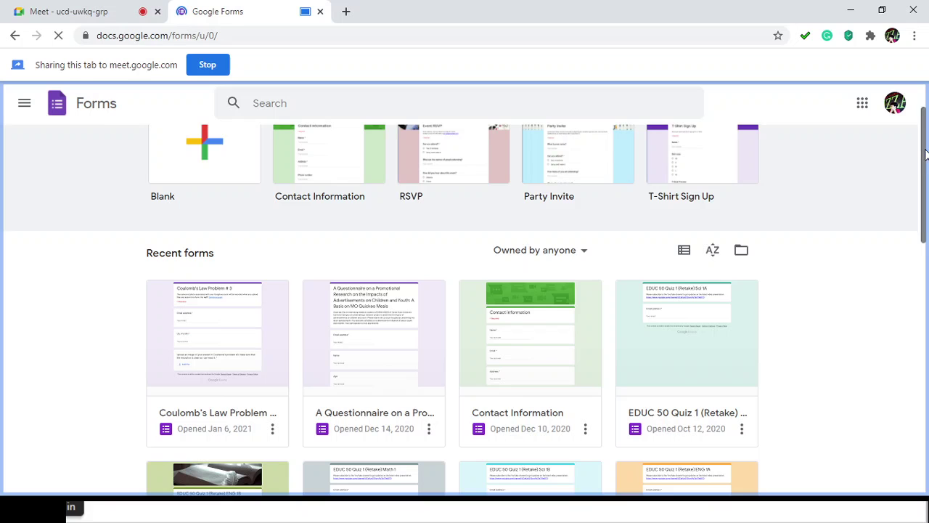
{"action": "scroll", "coordinate": [923, 177], "scroll_direction": "down", "scroll_amount": 1}
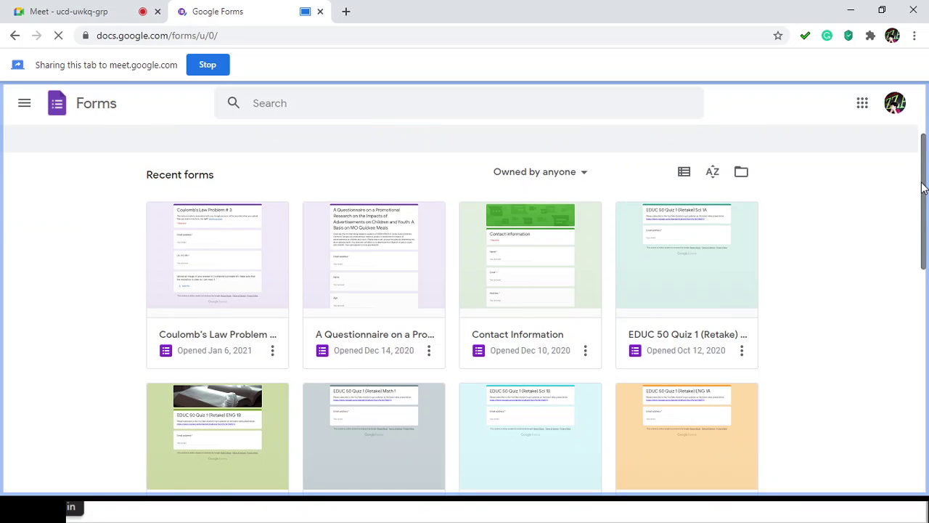
{"action": "left_click_drag", "start_coordinate": [923, 187], "coordinate": [925, 156]}
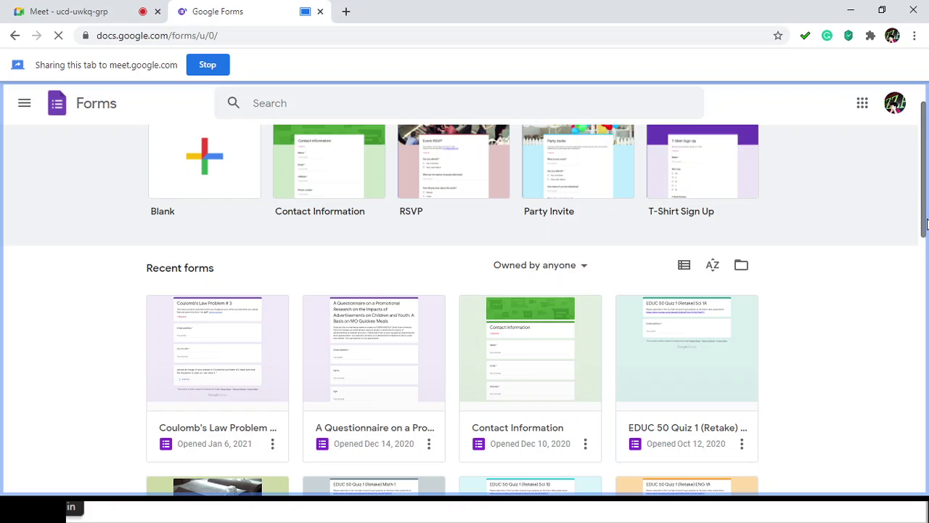
{"action": "left_click_drag", "start_coordinate": [923, 236], "coordinate": [924, 271]}
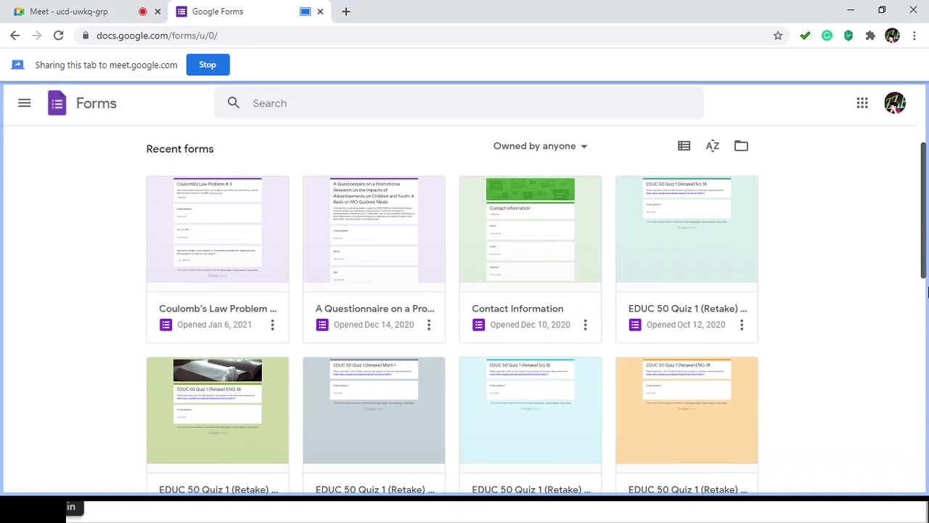
{"action": "scroll", "coordinate": [927, 291], "scroll_direction": "down", "scroll_amount": 1}
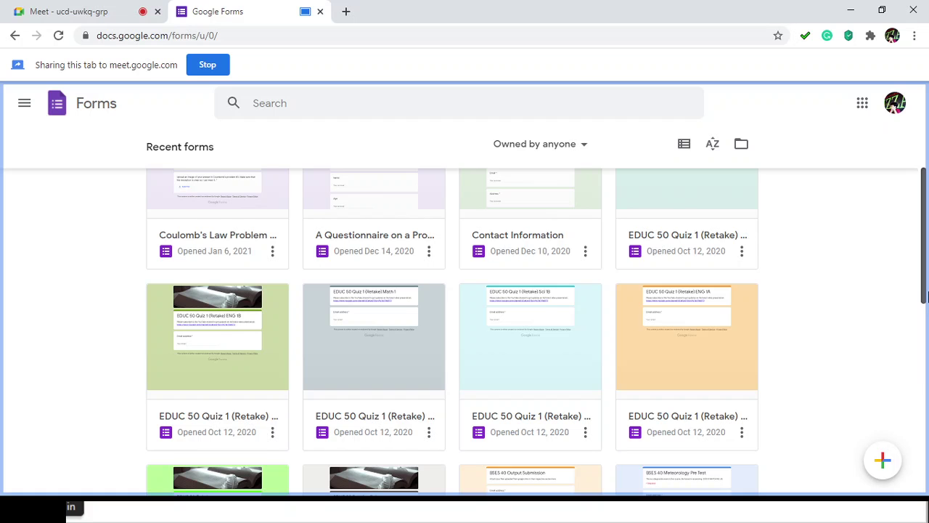
{"action": "left_click_drag", "start_coordinate": [924, 294], "coordinate": [920, 414]}
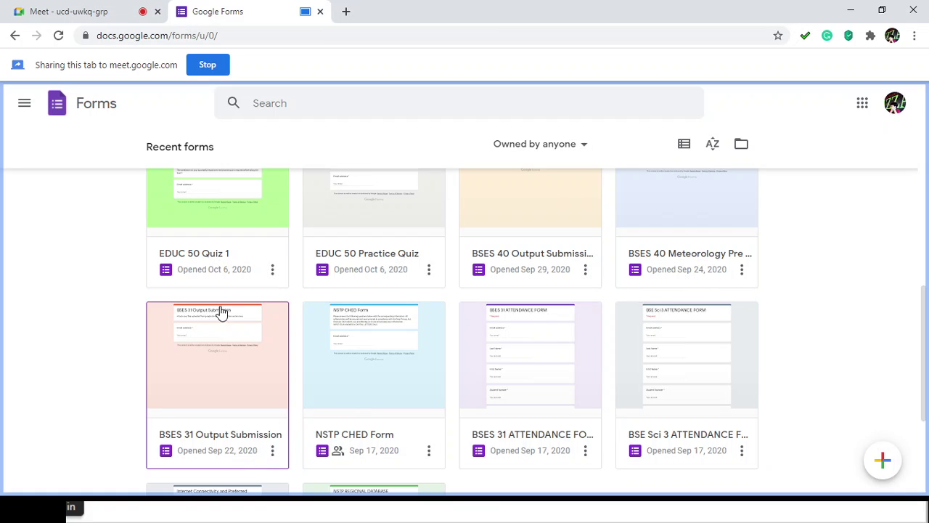
{"action": "left_click_drag", "start_coordinate": [923, 406], "coordinate": [927, 182]}
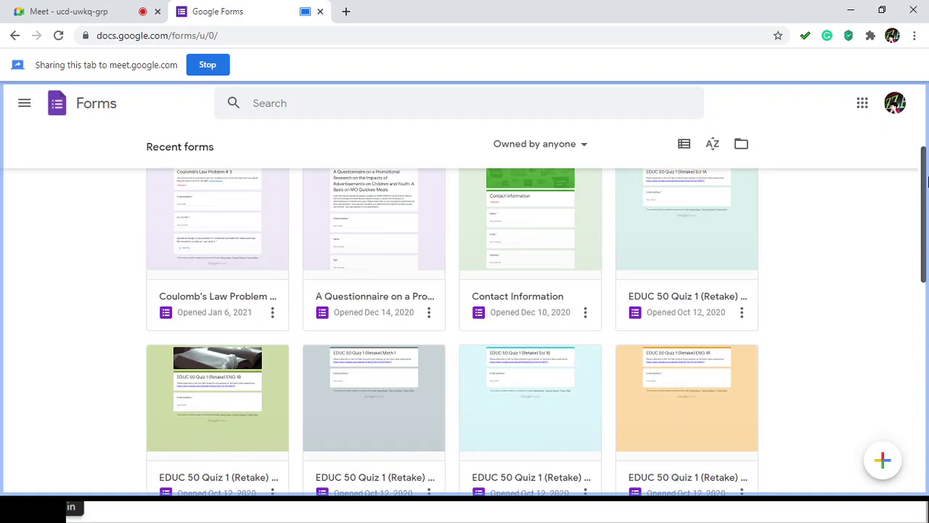
{"action": "scroll", "coordinate": [927, 187], "scroll_direction": "up", "scroll_amount": 3}
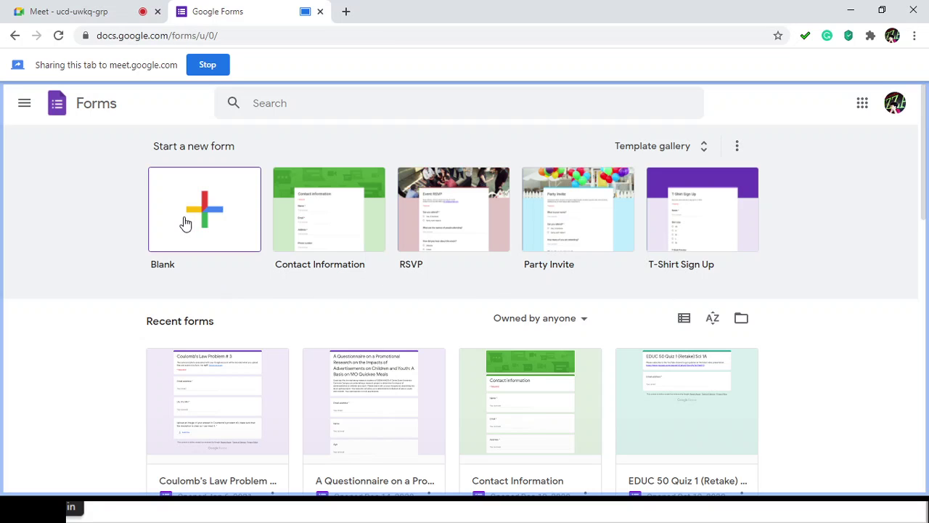
{"action": "scroll", "coordinate": [210, 252], "scroll_direction": "down", "scroll_amount": 1}
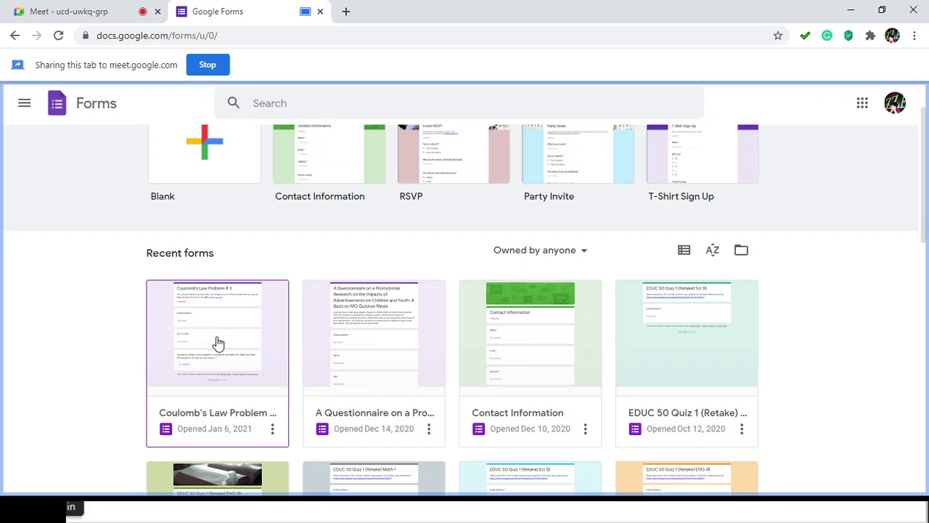
{"action": "scroll", "coordinate": [216, 343], "scroll_direction": "down", "scroll_amount": 1}
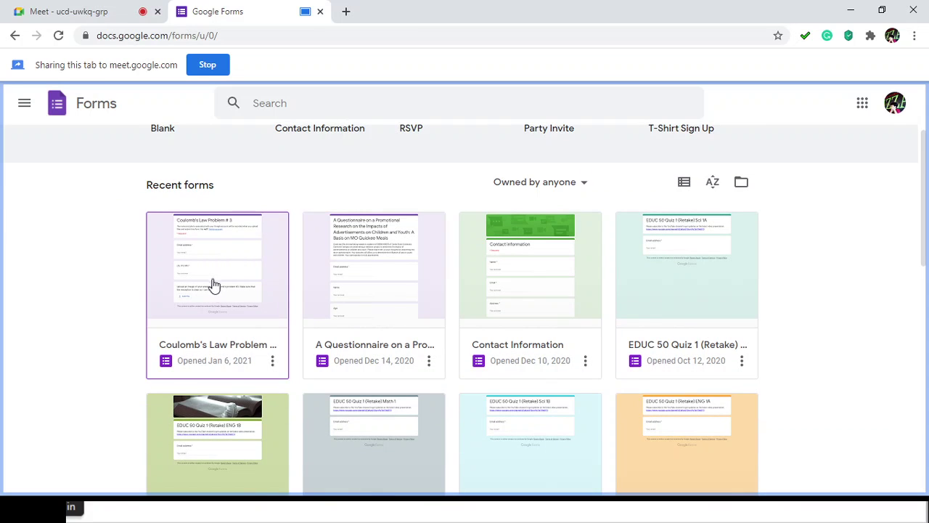
{"action": "scroll", "coordinate": [214, 284], "scroll_direction": "up", "scroll_amount": 2}
Step: Create a new blank form, glance at the Meet tab, then return to it
{"action": "left_click", "coordinate": [196, 213]}
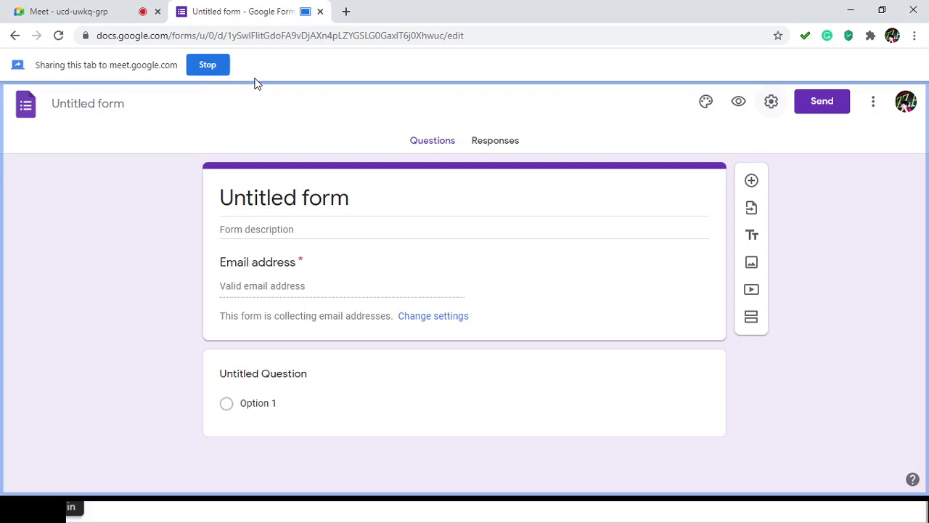
{"action": "left_click", "coordinate": [84, 13]}
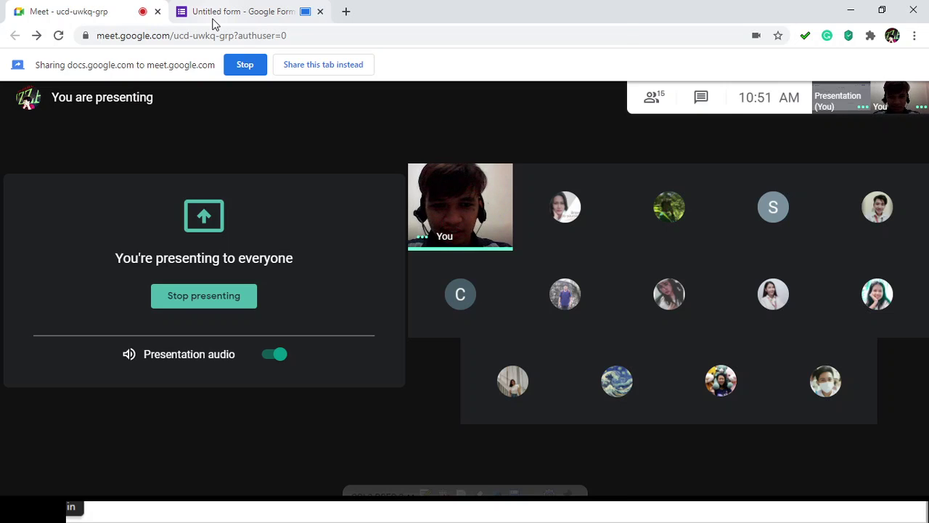
{"action": "left_click", "coordinate": [215, 15]}
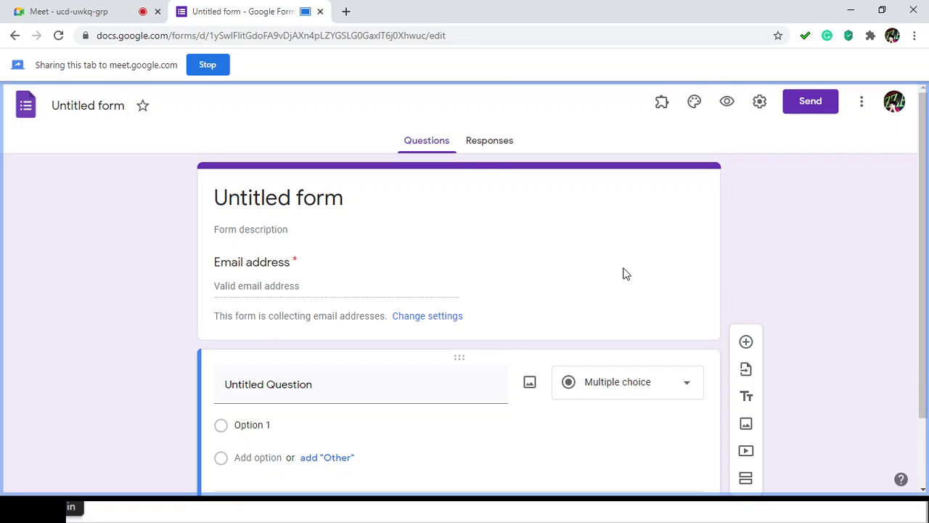
Step: Zoom in and title the form 'Practice Quiz in BSES 38', also as its document name
{"action": "key", "text": "ctrl+plus"}
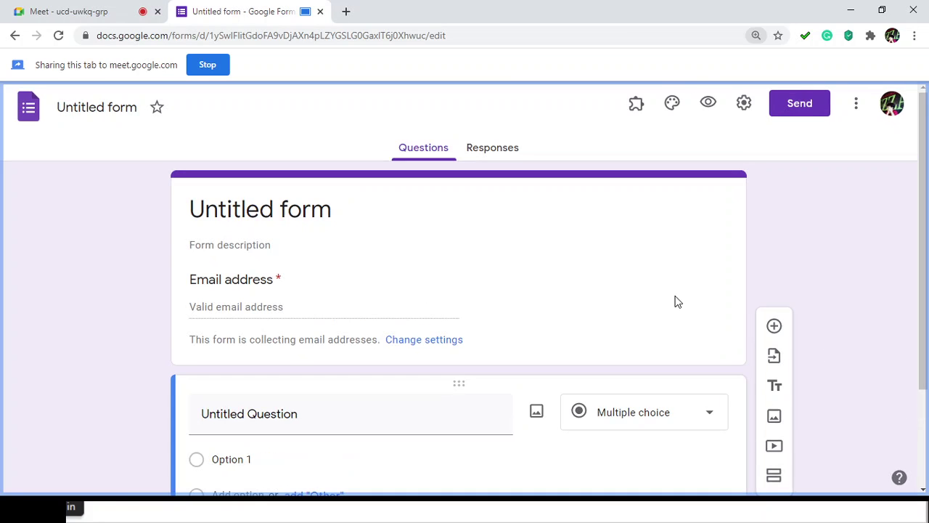
{"action": "key", "text": "ctrl+plus"}
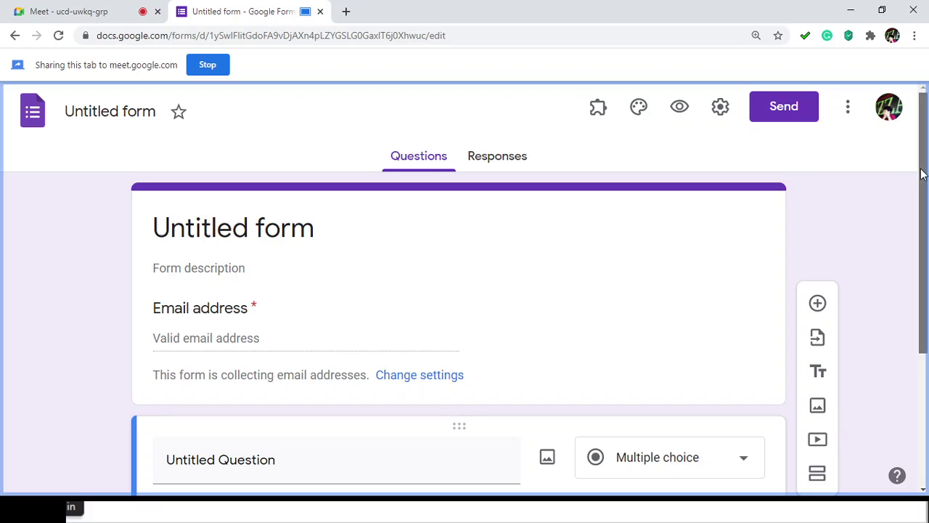
{"action": "left_click", "coordinate": [187, 230]}
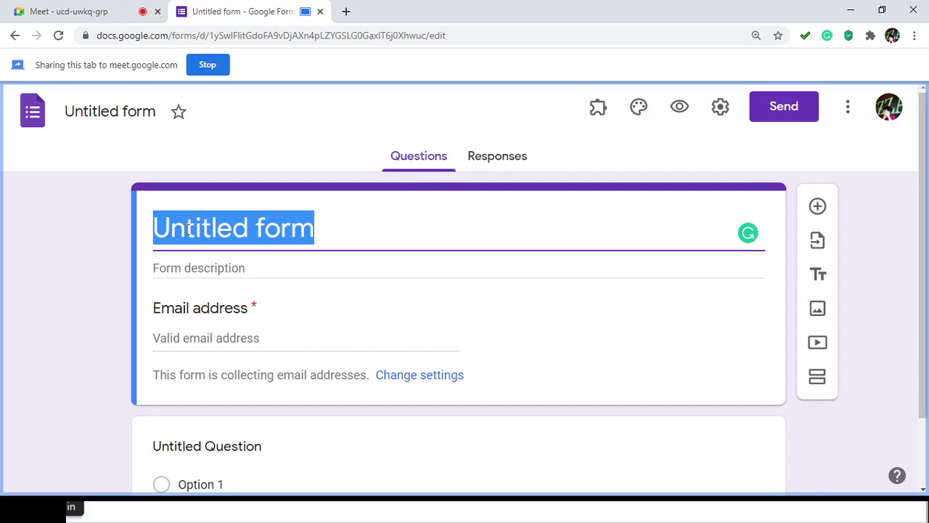
{"action": "type", "text": "PRa"}
{"action": "key", "text": "BackSpace"}
{"action": "key", "text": "BackSpace"}
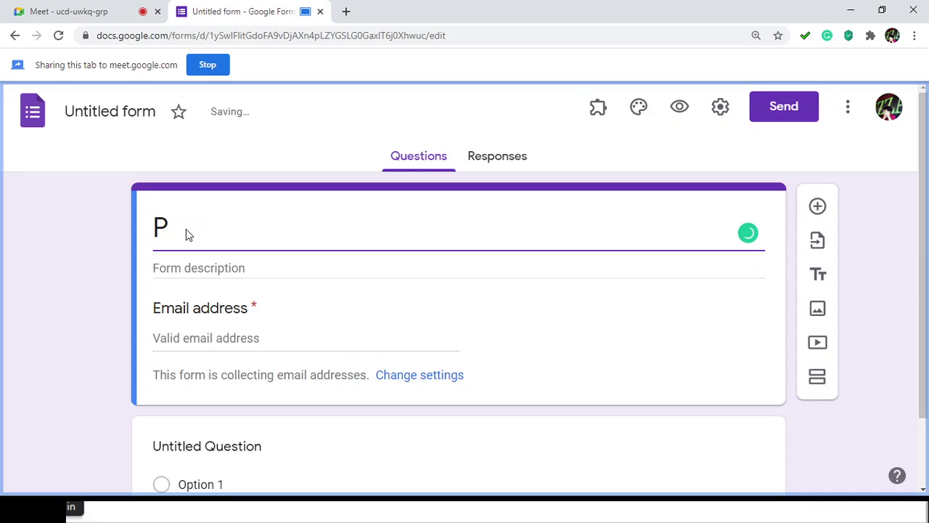
{"action": "type", "text": "ractice Quiz in"}
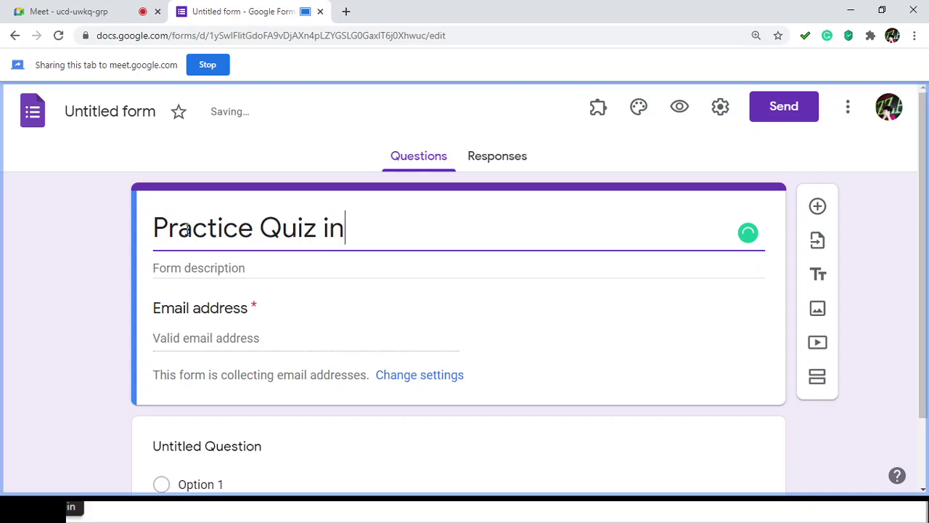
{"action": "type", "text": " BSES 38"}
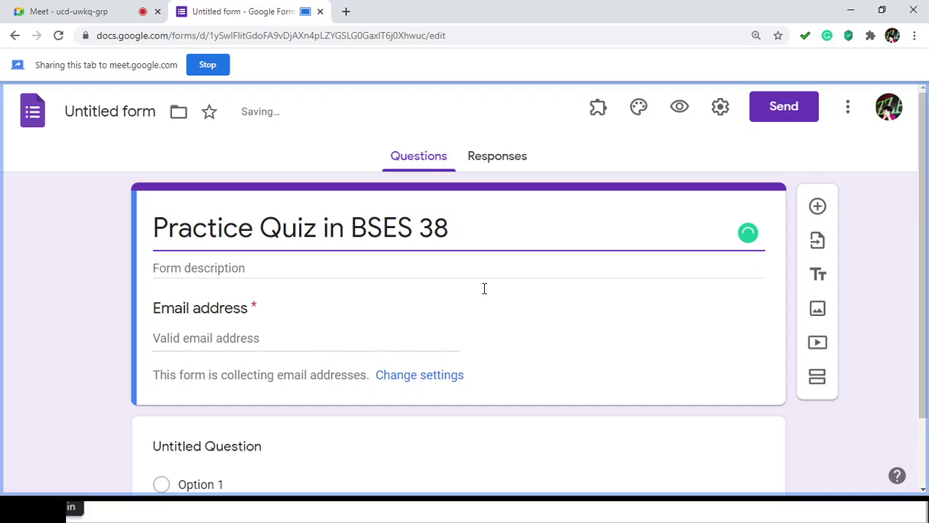
{"action": "left_click", "coordinate": [89, 243]}
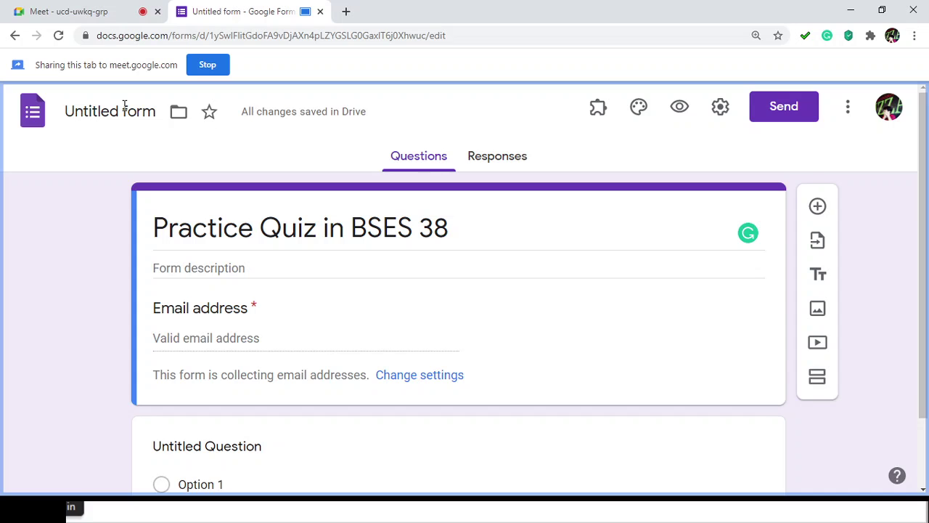
{"action": "left_click", "coordinate": [125, 106]}
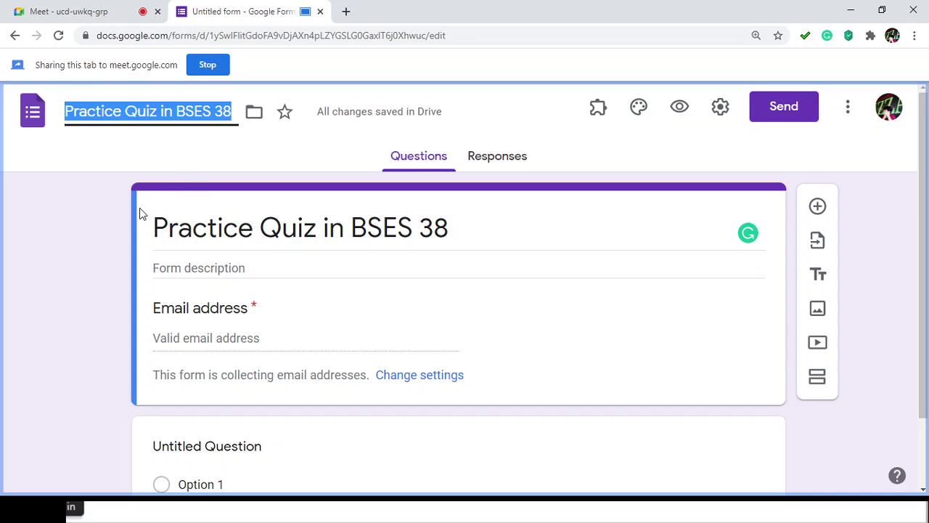
{"action": "left_click", "coordinate": [106, 212]}
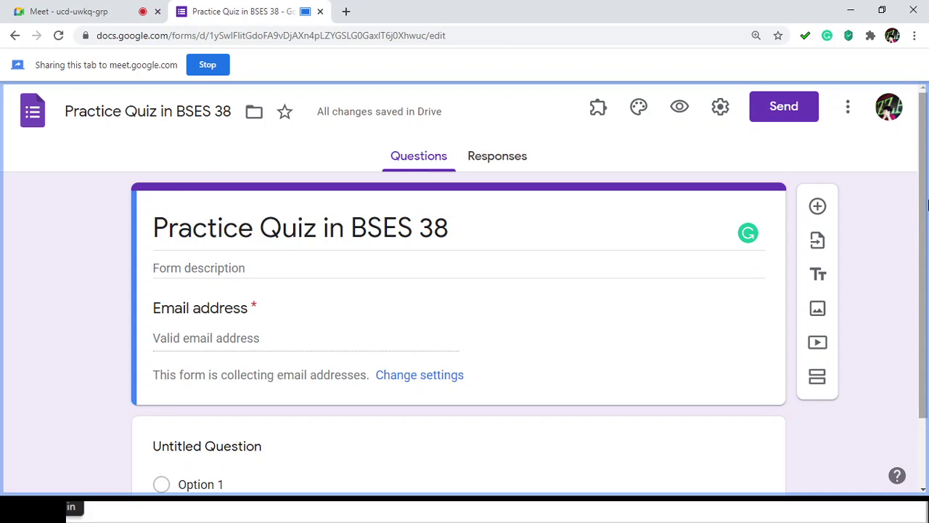
{"action": "scroll", "coordinate": [923, 209], "scroll_direction": "down", "scroll_amount": 1}
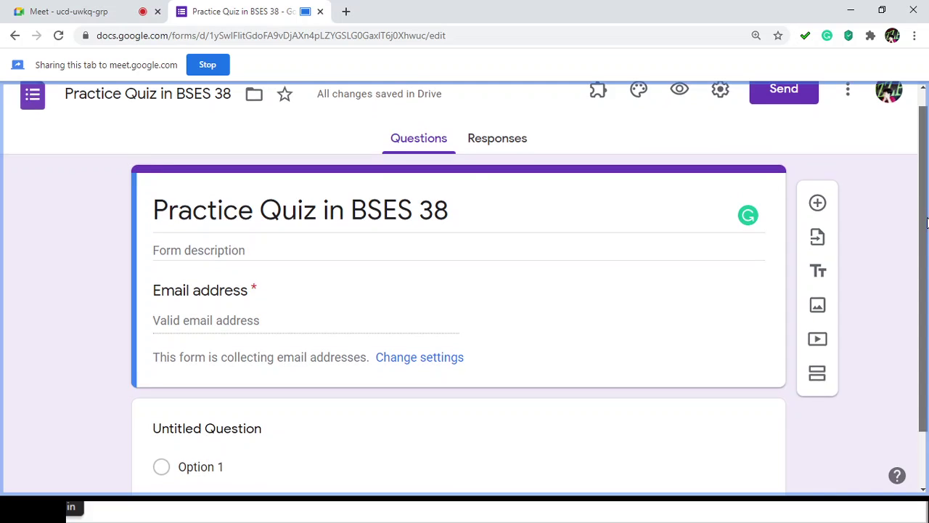
Step: Write the description 'This is a practice quiz in BSES 38 about the Managing Files Effectively'
{"action": "left_click", "coordinate": [212, 251]}
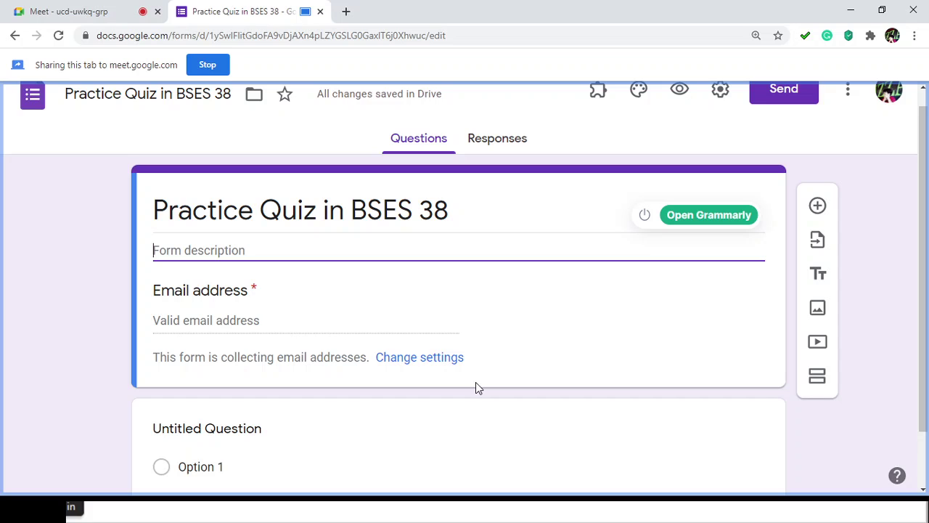
{"action": "type", "text": "This is a "}
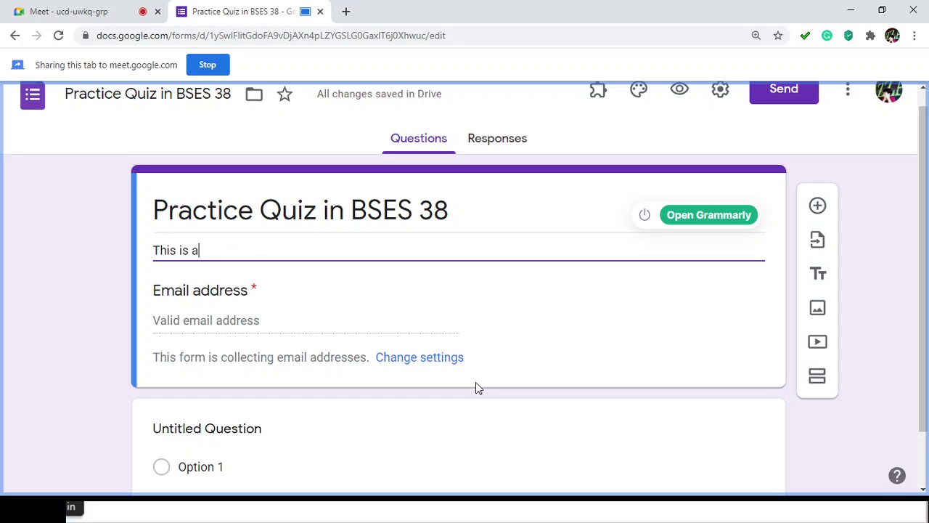
{"action": "type", "text": "q"}
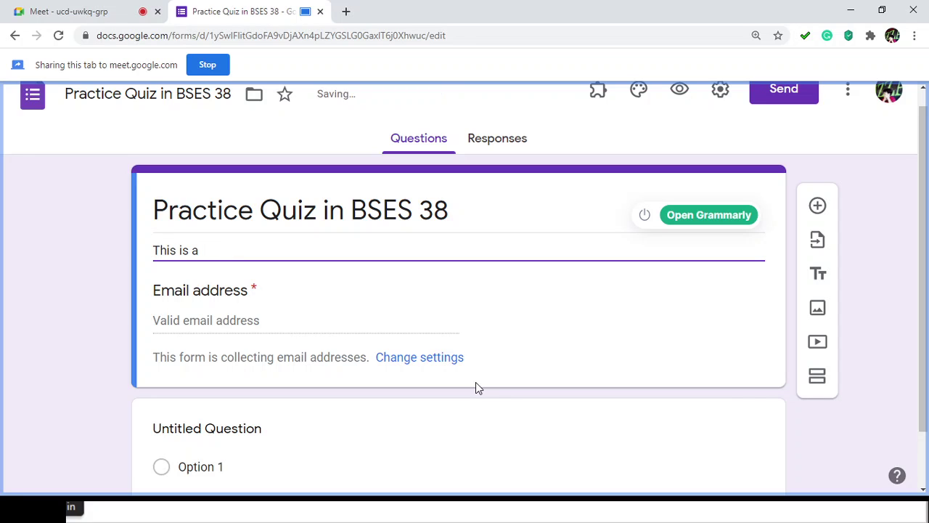
{"action": "type", "text": "pra"}
{"action": "key", "text": "BackSpace"}
{"action": "key", "text": "BackSpace"}
{"action": "key", "text": "BackSpace"}
{"action": "type", "text": "pra"}
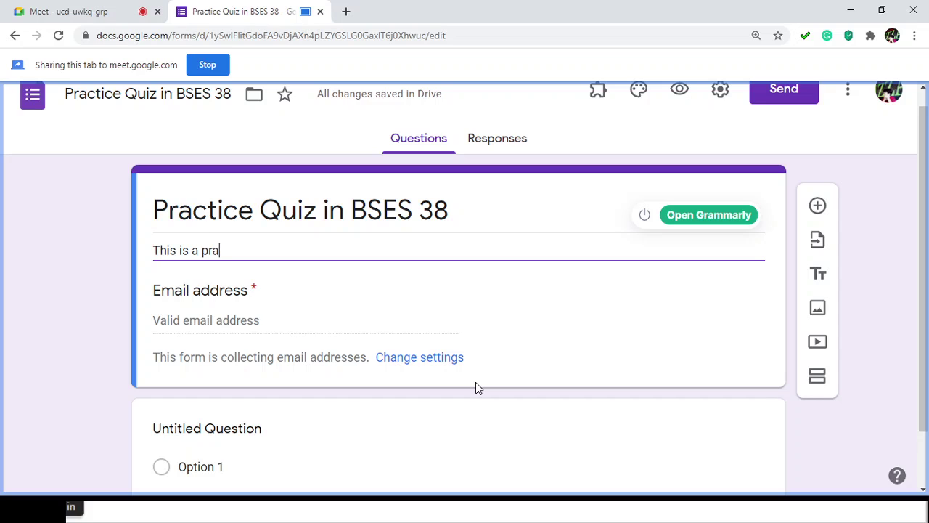
{"action": "type", "text": "ctice quiz in BSES "}
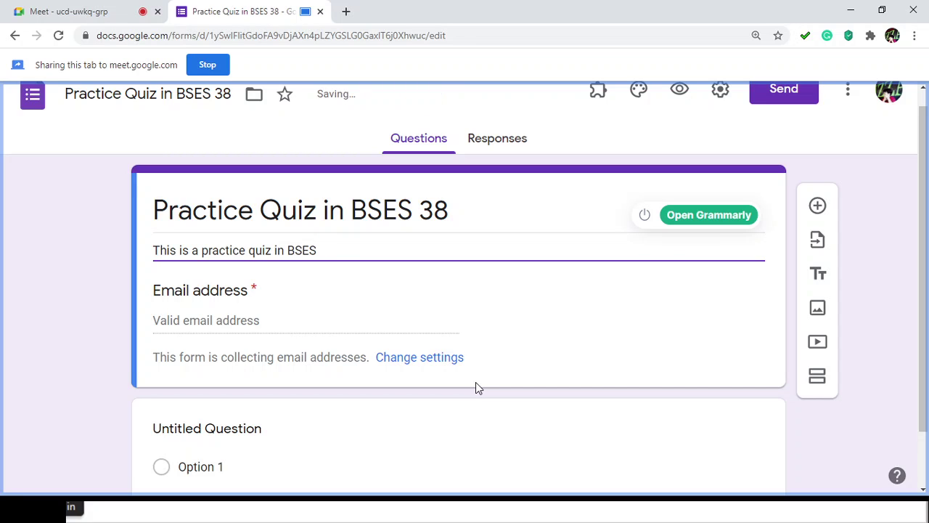
{"action": "type", "text": "38"}
{"action": "type", "text": "about t"}
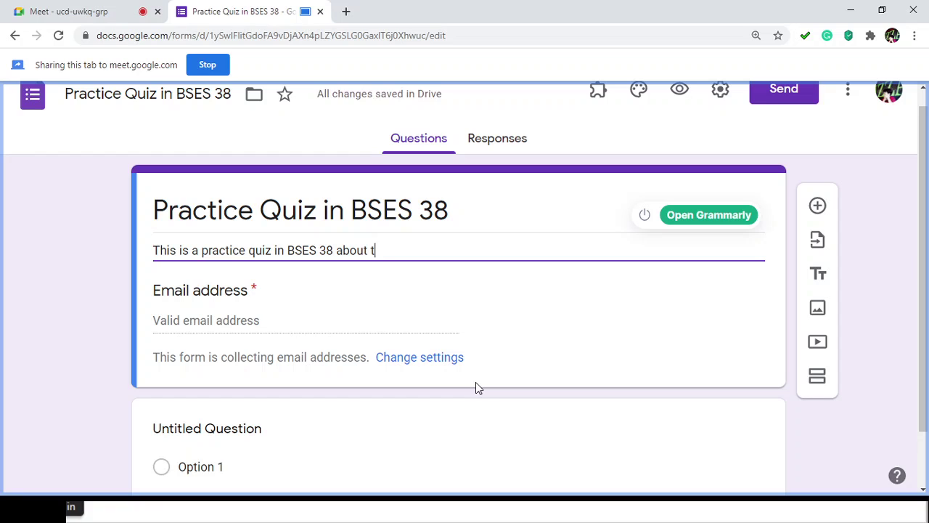
{"action": "type", "text": "he TOp"}
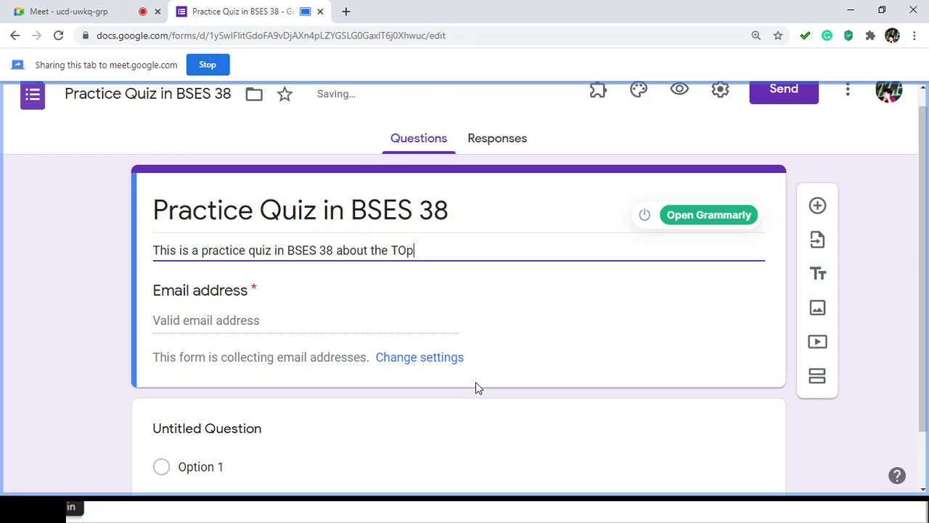
{"action": "key", "text": "BackSpace"}
{"action": "key", "text": "BackSpace"}
{"action": "key", "text": "BackSpace"}
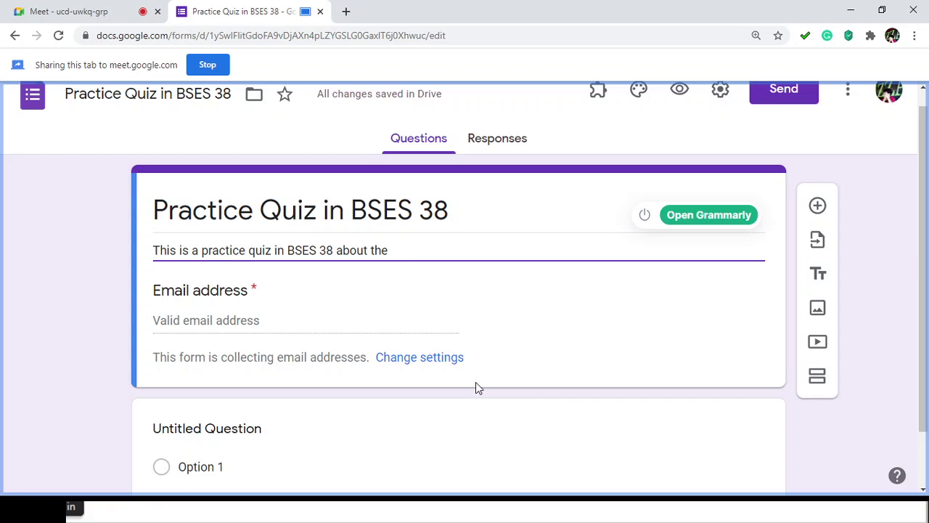
{"action": "type", "text": "Managi"}
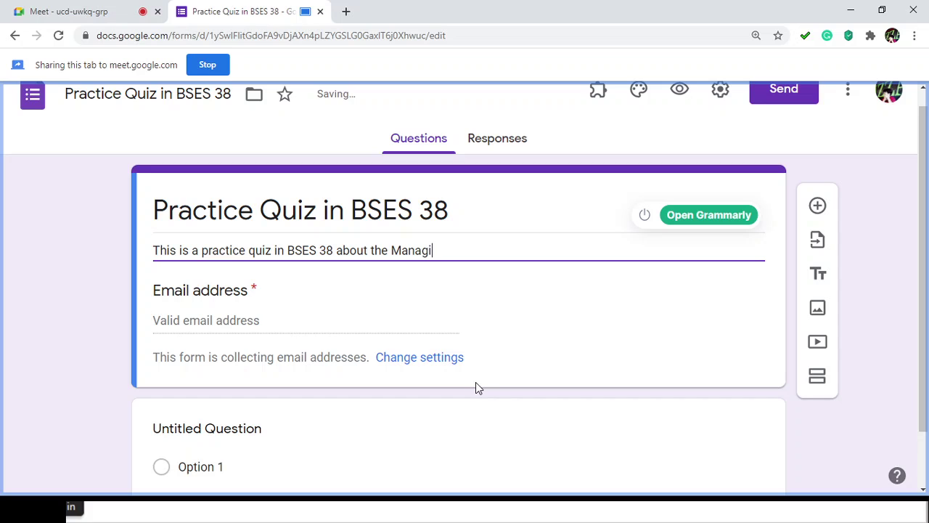
{"action": "type", "text": "ng Files Effective"}
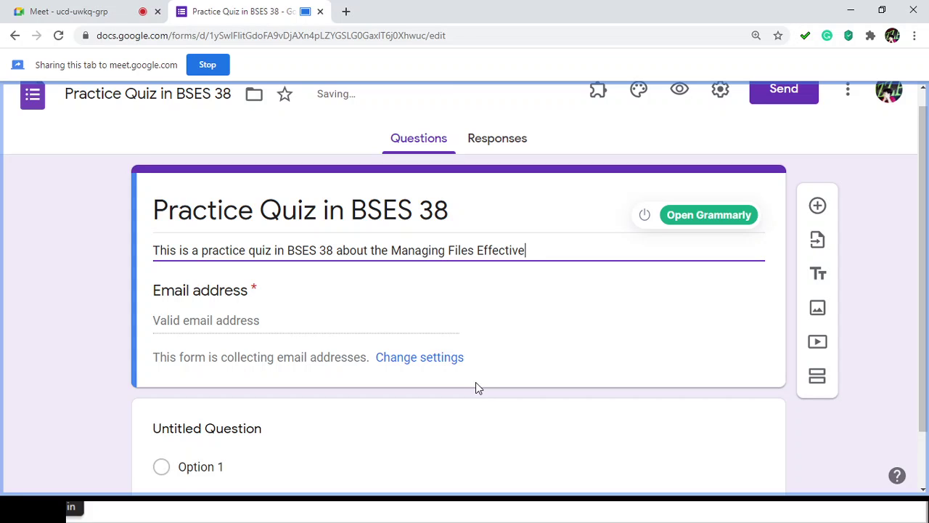
{"action": "type", "text": "ly"}
Step: Insert 'discussion in' and quotation marks around "Managing Files Effectively" to finish the description
{"action": "left_click", "coordinate": [389, 248]}
{"action": "type", "text": "TOp"}
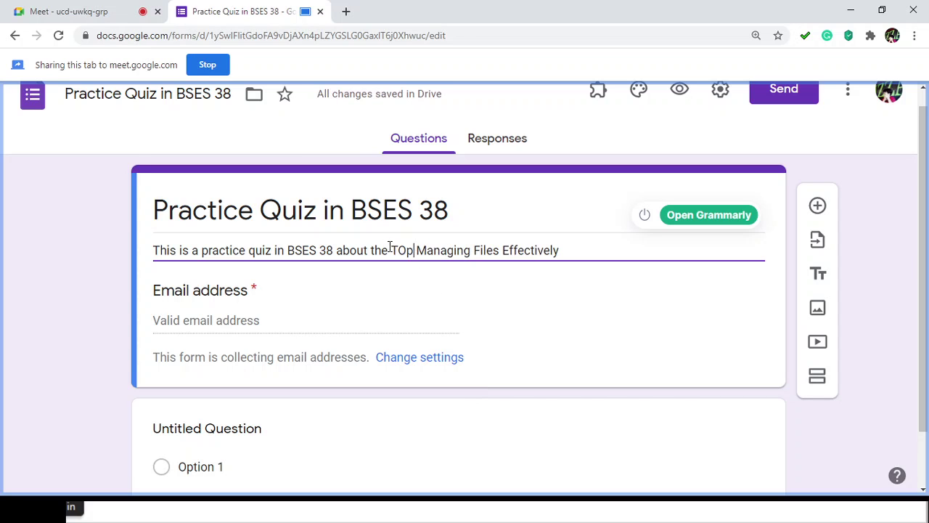
{"action": "key", "text": "BackSpace"}
{"action": "key", "text": "BackSpace"}
{"action": "key", "text": "BackSpace"}
{"action": "key", "text": "BackSpace"}
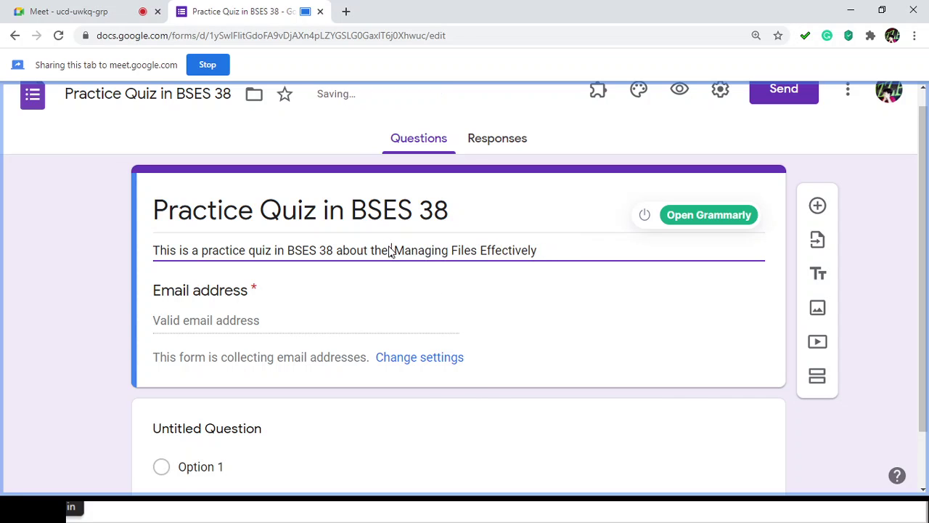
{"action": "type", "text": "disc "}
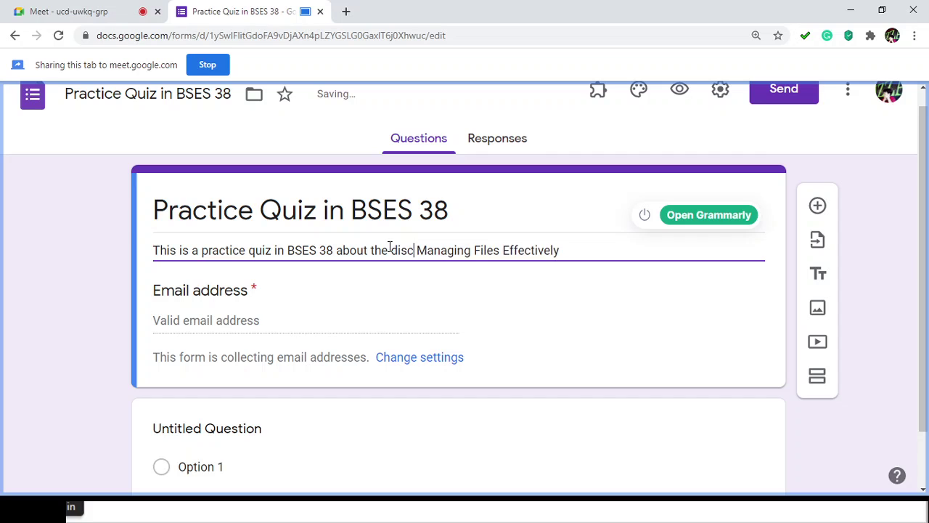
{"action": "type", "text": "ussion i"}
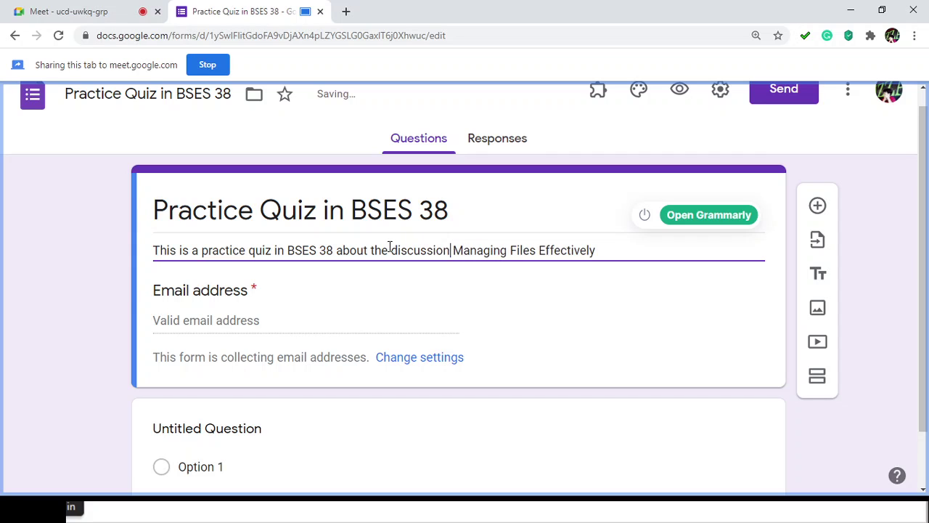
{"action": "type", "text": "n "}
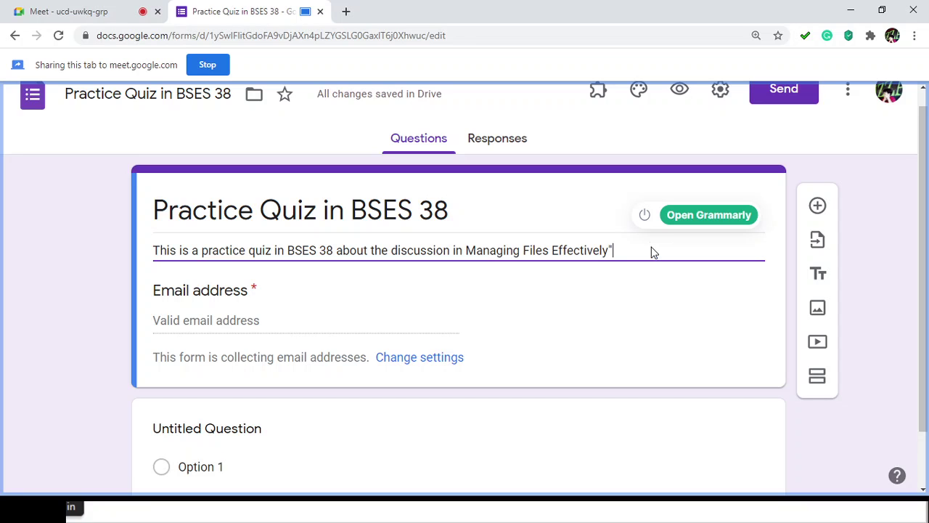
{"action": "type", "text": "."}
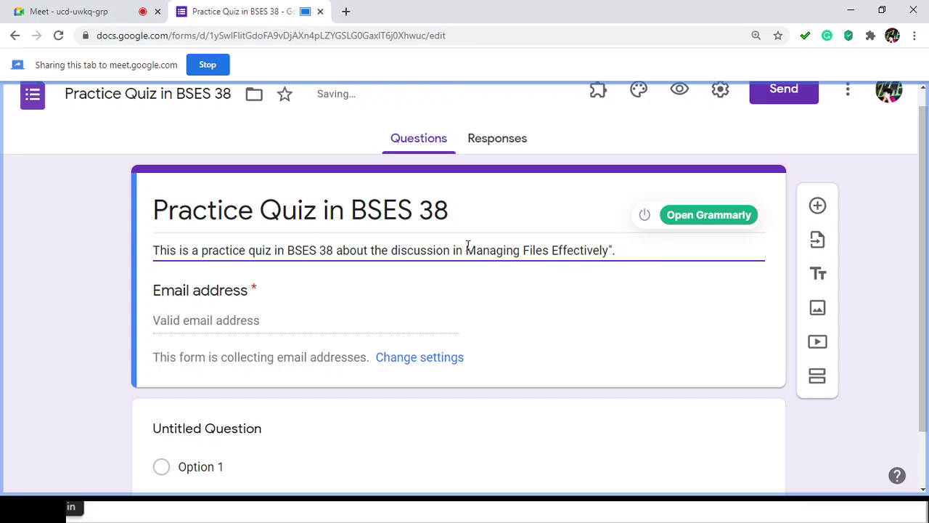
{"action": "left_click", "coordinate": [467, 250]}
{"action": "type", "text": "\""}
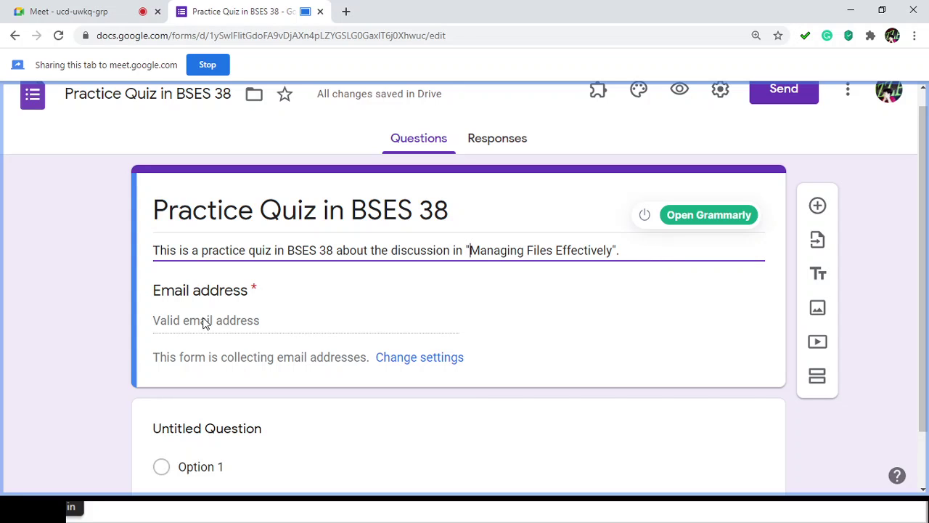
{"action": "left_click", "coordinate": [180, 324]}
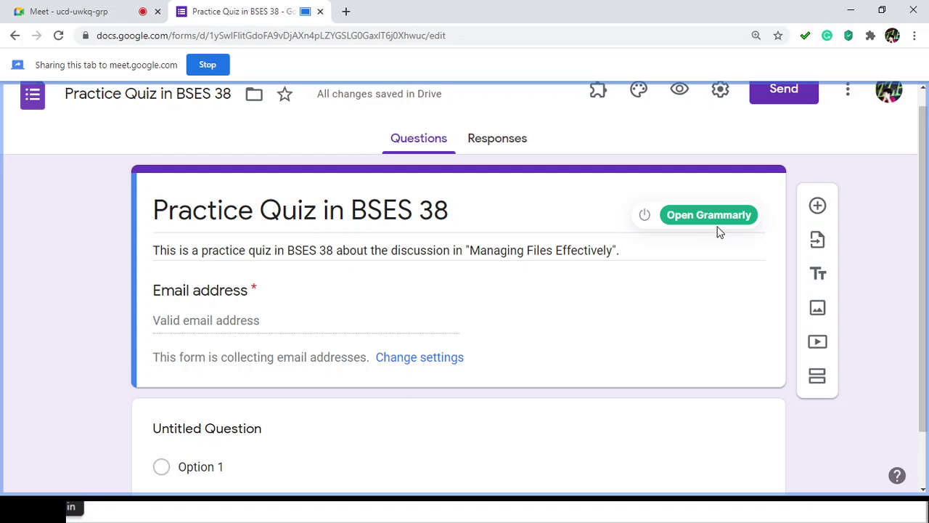
{"action": "scroll", "coordinate": [693, 270], "scroll_direction": "up", "scroll_amount": 1}
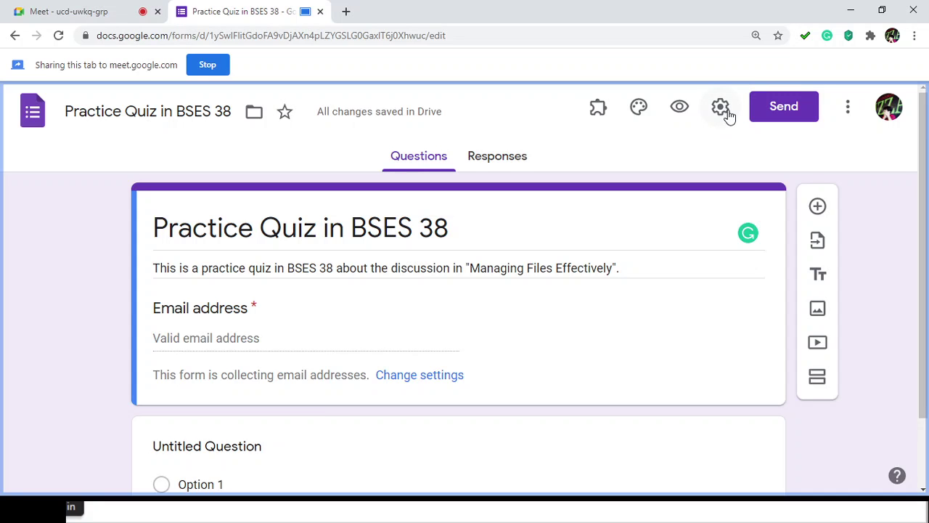
Step: In Settings, keep email collection and response receipts on, sent only if the respondent requests it
{"action": "left_click", "coordinate": [729, 116]}
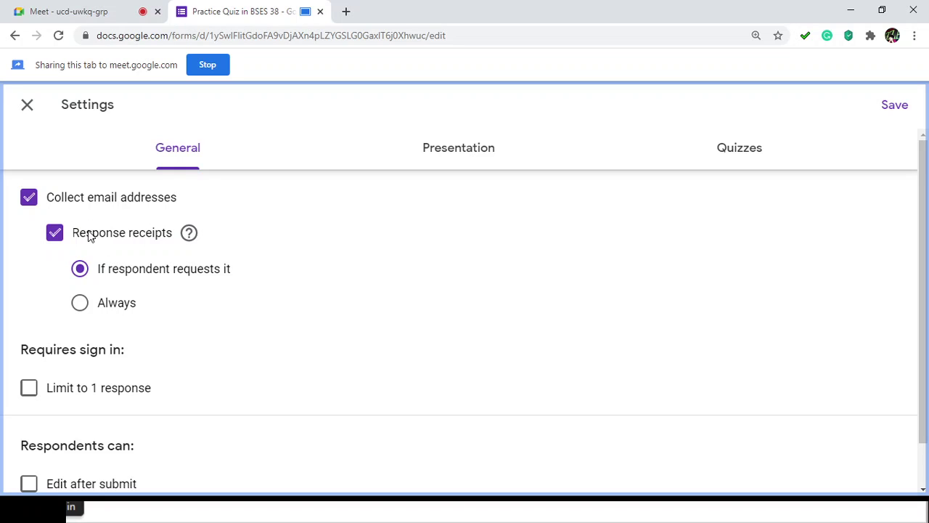
{"action": "left_click", "coordinate": [29, 200]}
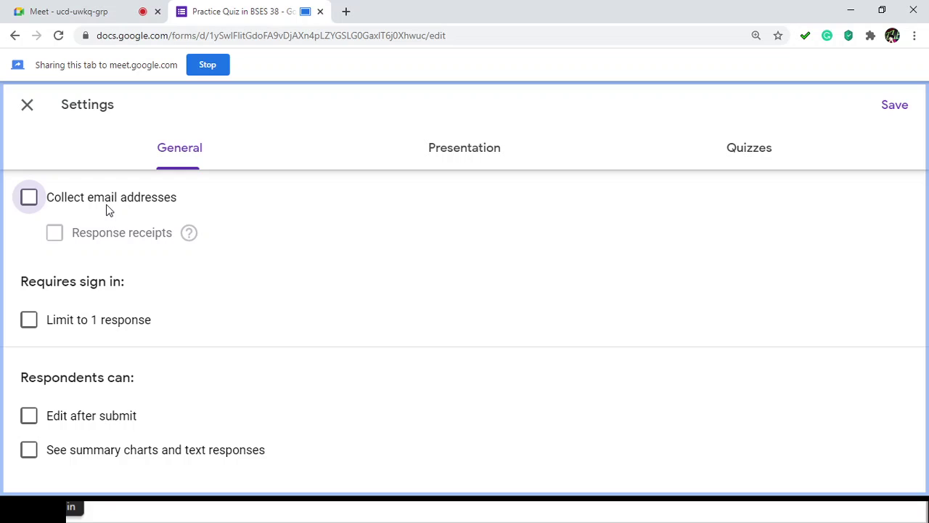
{"action": "left_click", "coordinate": [29, 198]}
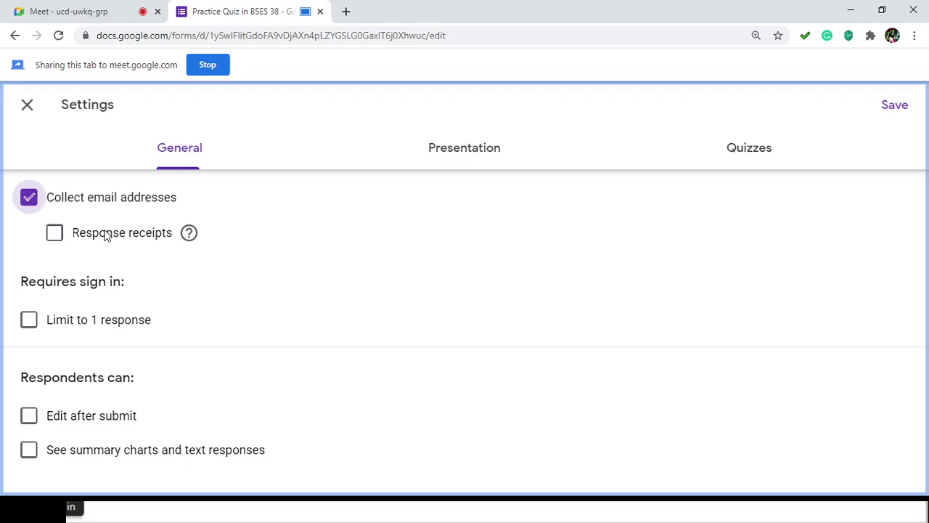
{"action": "left_click", "coordinate": [56, 236]}
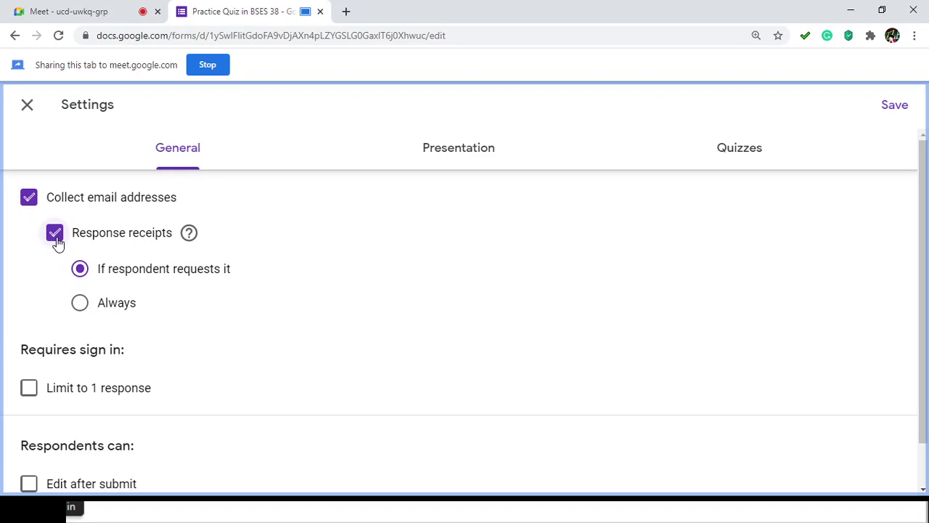
{"action": "left_click", "coordinate": [56, 239]}
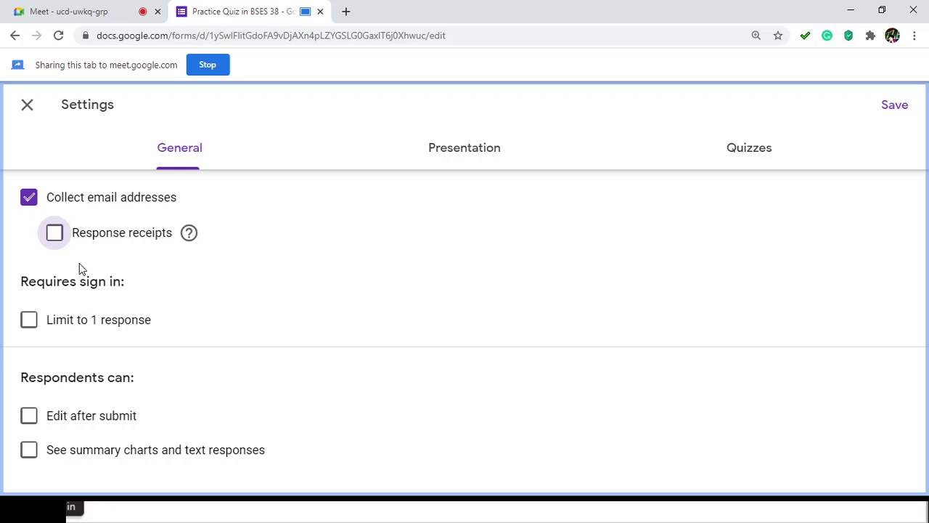
{"action": "left_click", "coordinate": [55, 233]}
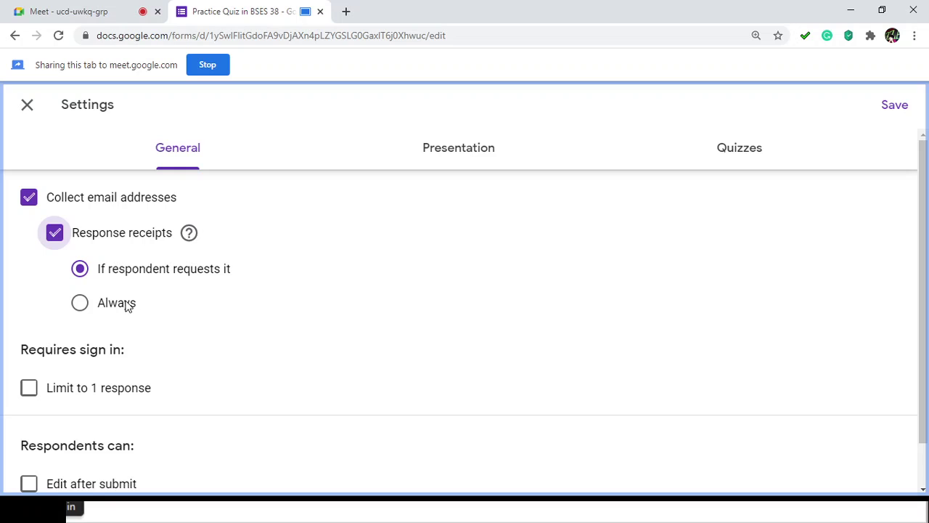
{"action": "left_click", "coordinate": [83, 308]}
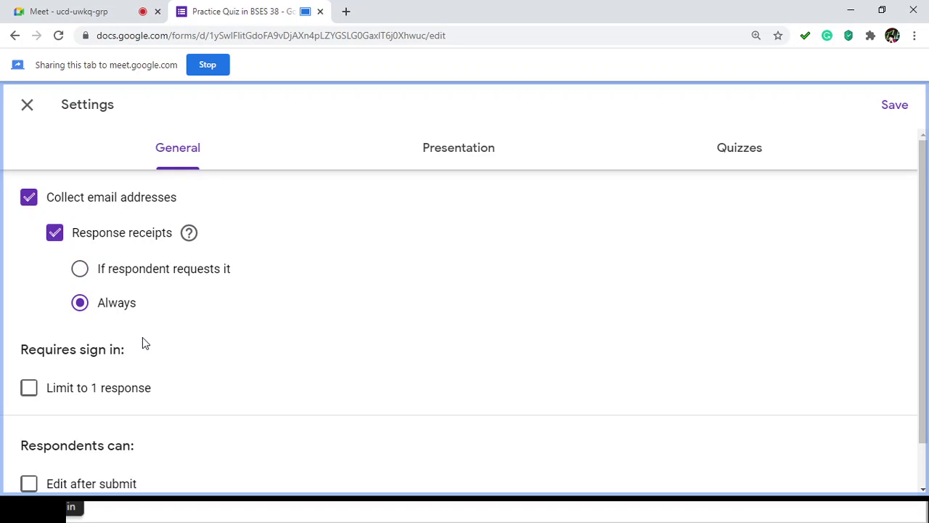
{"action": "left_click", "coordinate": [81, 271]}
{"action": "left_click", "coordinate": [83, 309]}
{"action": "left_click", "coordinate": [80, 270]}
{"action": "left_click_drag", "start_coordinate": [923, 270], "coordinate": [926, 334]}
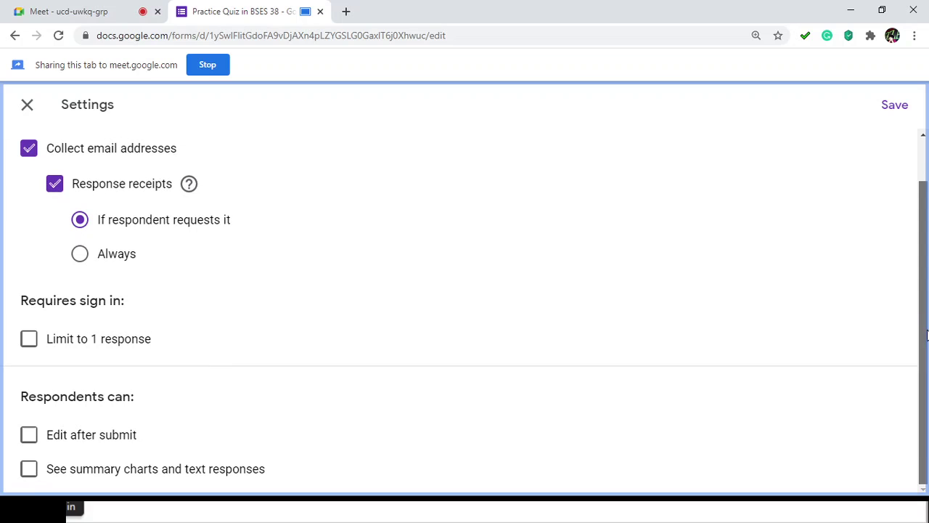
Step: Limit respondents to one response and let them see summary charts and text responses
{"action": "left_click", "coordinate": [34, 341]}
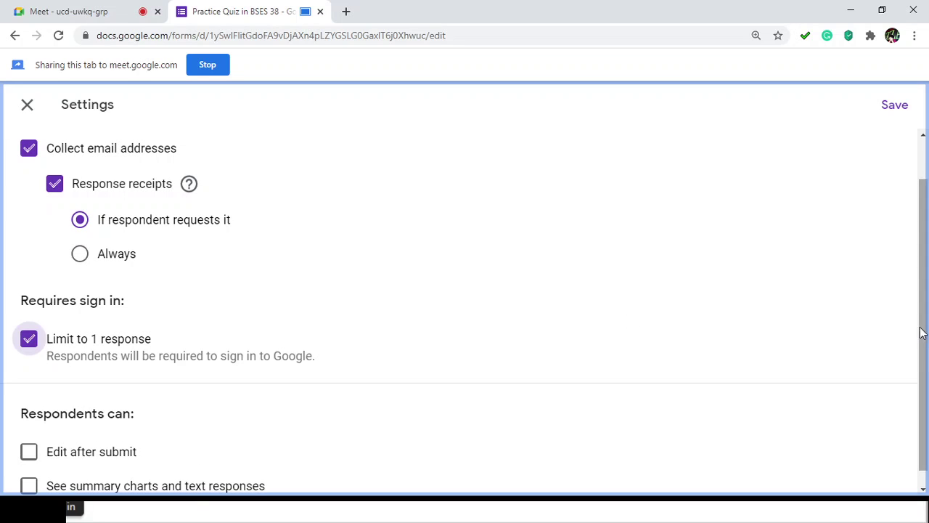
{"action": "left_click_drag", "start_coordinate": [922, 333], "coordinate": [923, 373]}
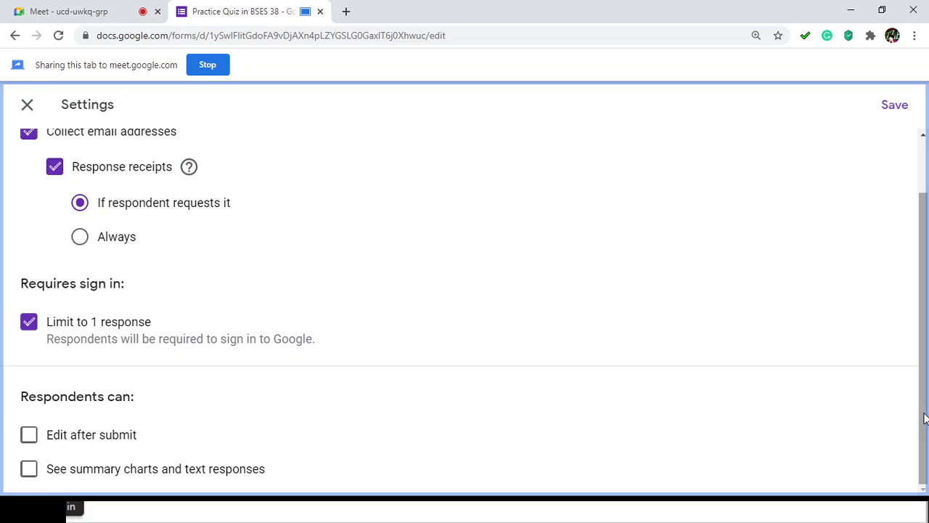
{"action": "left_click", "coordinate": [29, 473]}
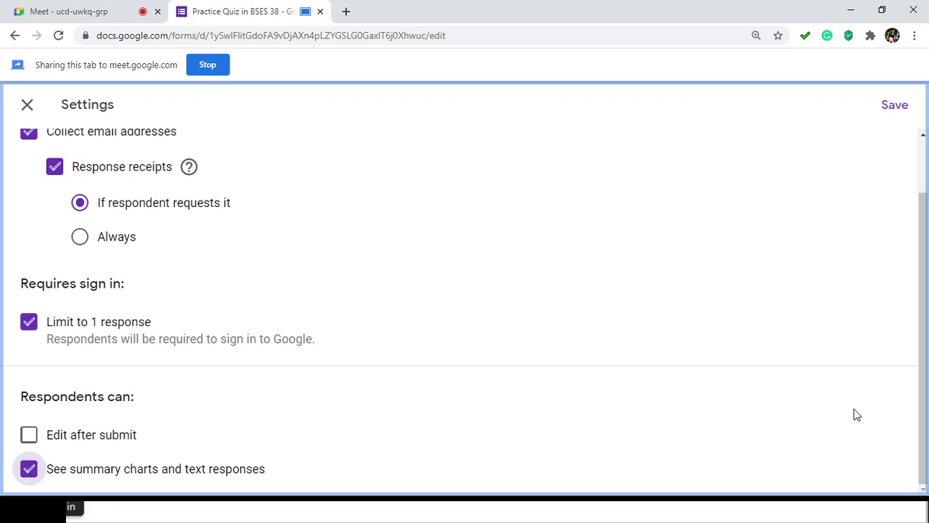
{"action": "left_click_drag", "start_coordinate": [927, 417], "coordinate": [898, 257]}
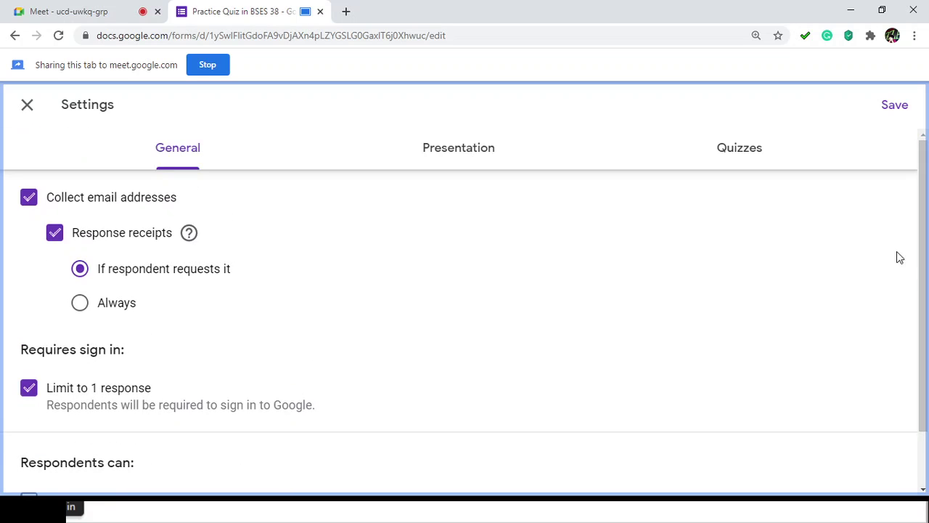
{"action": "left_click_drag", "start_coordinate": [926, 331], "coordinate": [925, 416]}
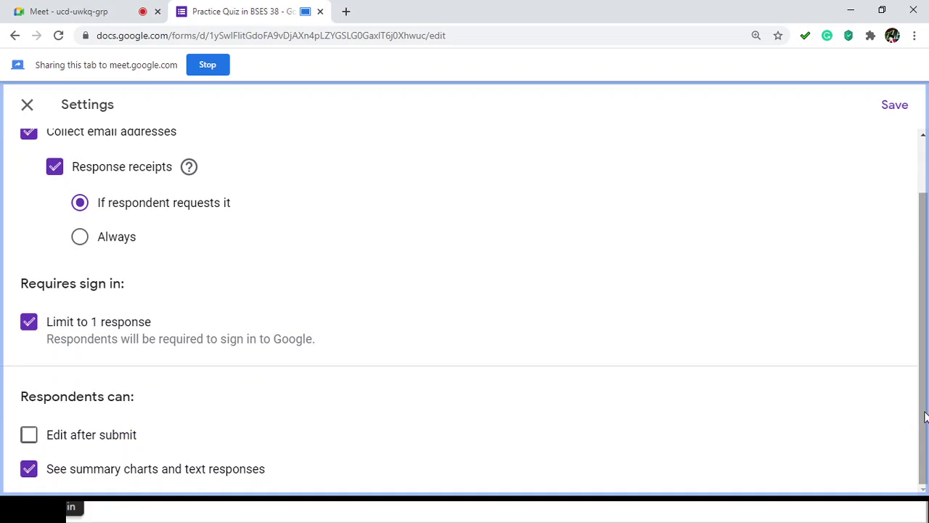
{"action": "left_click_drag", "start_coordinate": [925, 332], "coordinate": [925, 266]}
{"action": "left_click", "coordinate": [432, 150]}
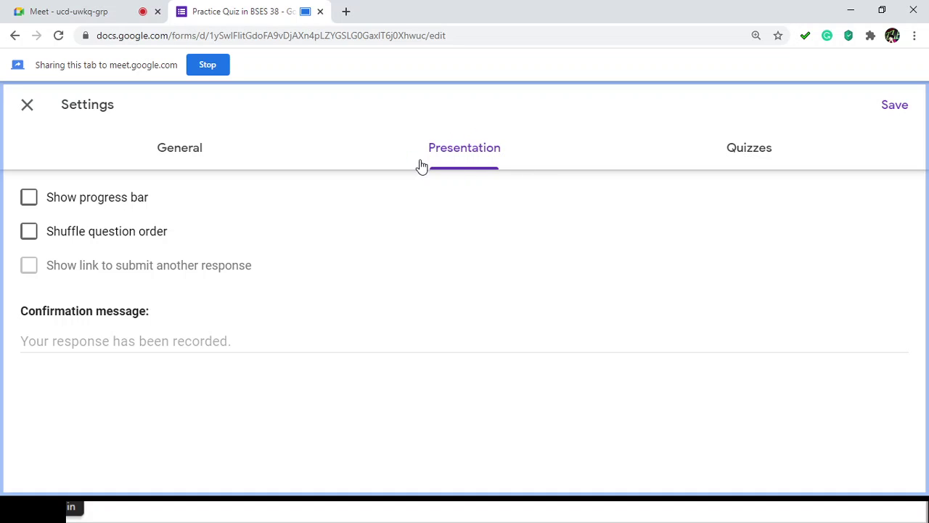
Step: Turn on the progress bar and shuffle the question order in Presentation settings
{"action": "left_click", "coordinate": [30, 205]}
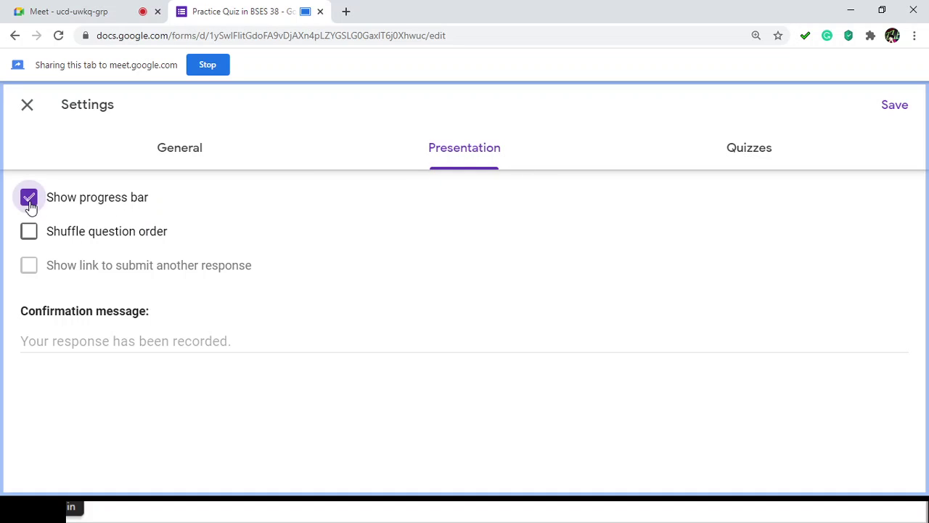
{"action": "left_click", "coordinate": [174, 162]}
{"action": "scroll", "coordinate": [203, 321], "scroll_direction": "down", "scroll_amount": 2}
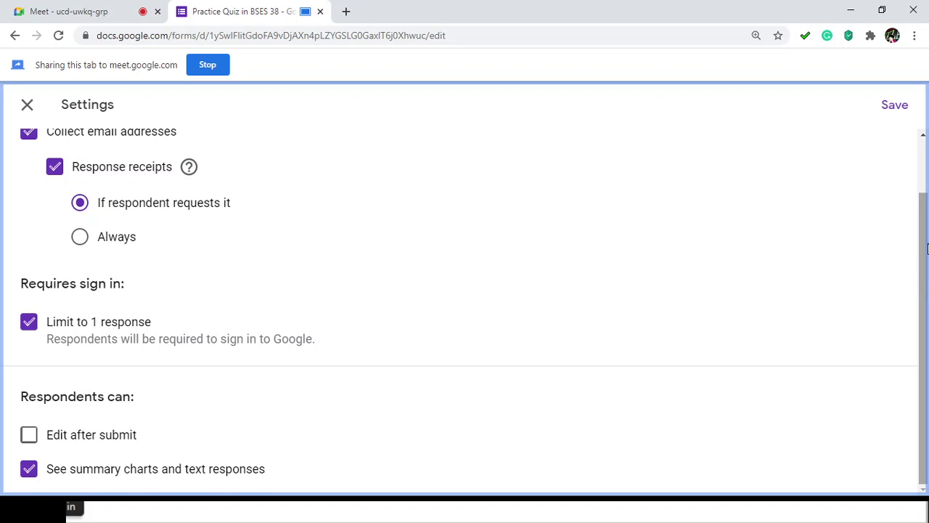
{"action": "left_click_drag", "start_coordinate": [927, 249], "coordinate": [921, 182]}
{"action": "left_click", "coordinate": [486, 154]}
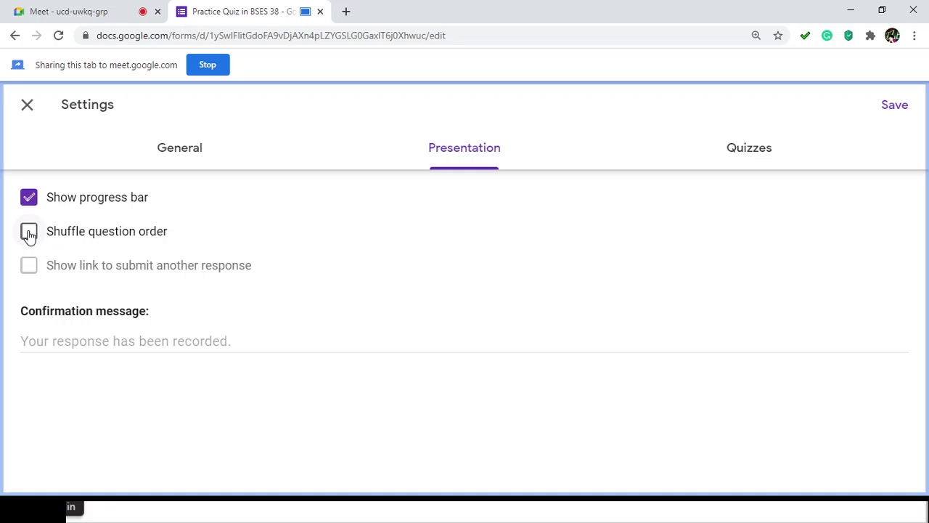
{"action": "left_click", "coordinate": [29, 234]}
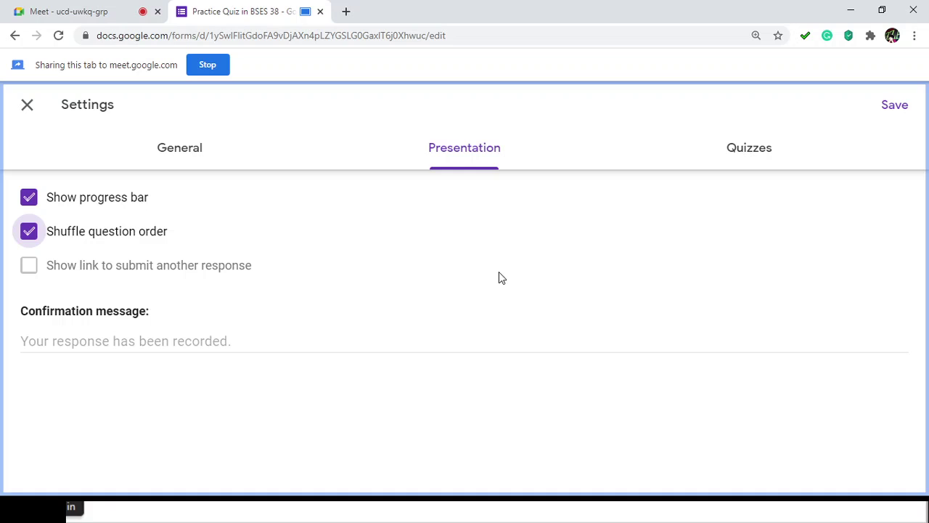
Step: Set the confirmation message to 'Congratulations! Job well done!'
{"action": "left_click", "coordinate": [50, 334]}
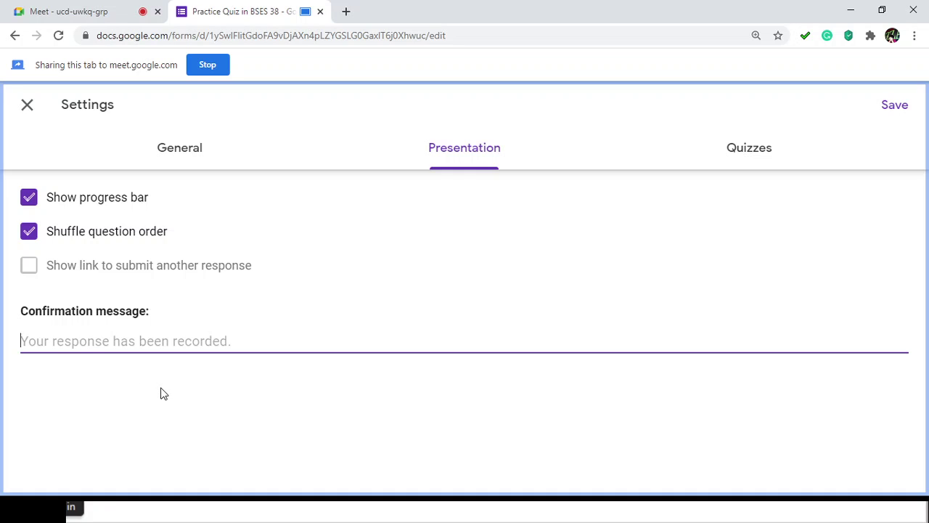
{"action": "type", "text": "Cong"}
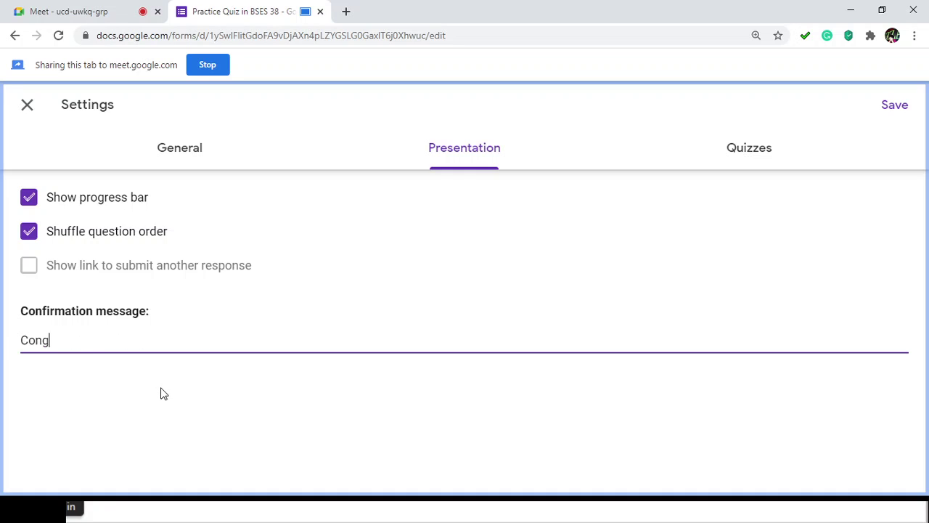
{"action": "type", "text": "ratulations! Job well"}
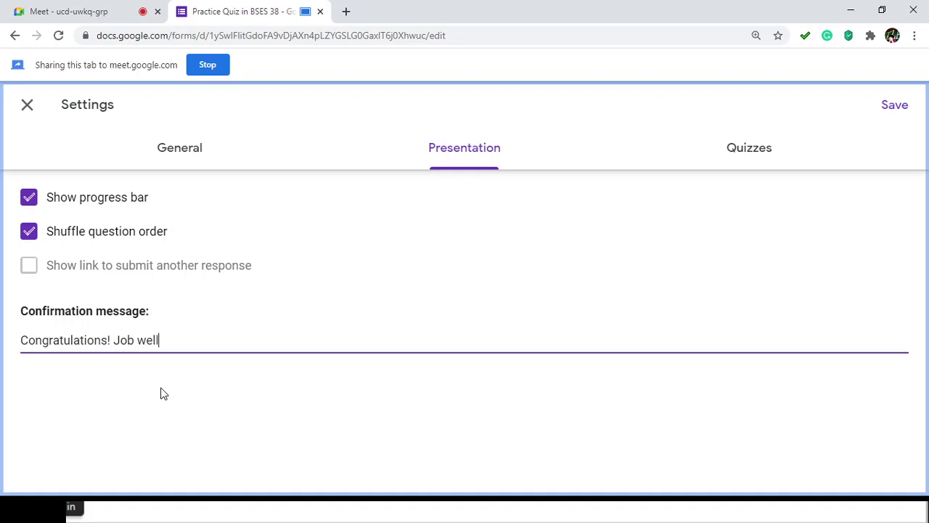
{"action": "type", "text": " do"}
{"action": "key", "text": "BackSpace"}
{"action": "type", "text": "one!"}
{"action": "left_click", "coordinate": [730, 160]}
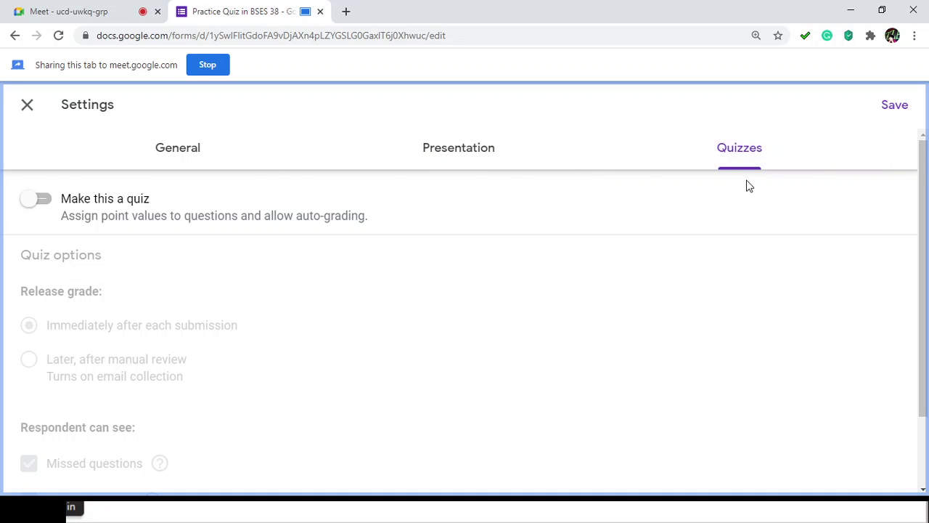
Step: Turn on Make this a quiz, release grades immediately after each submission, and save
{"action": "left_click", "coordinate": [35, 205]}
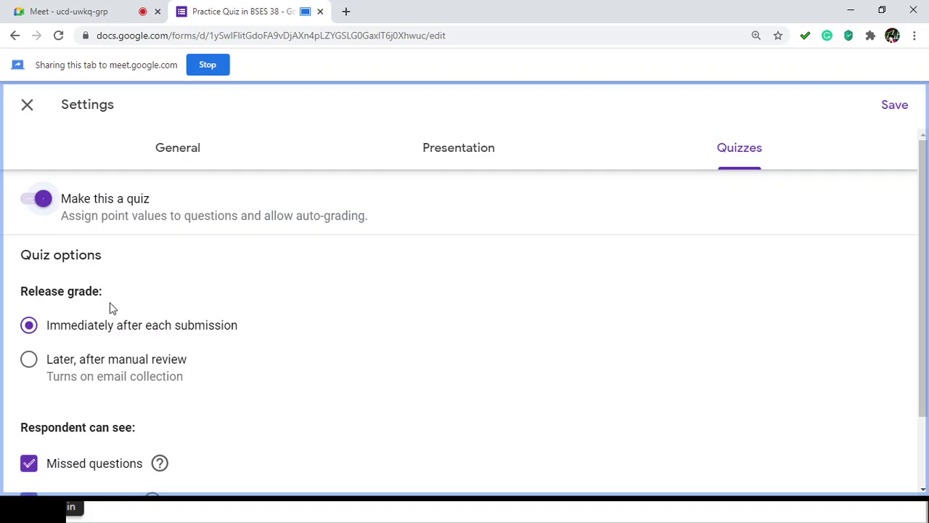
{"action": "scroll", "coordinate": [128, 294], "scroll_direction": "down", "scroll_amount": 1}
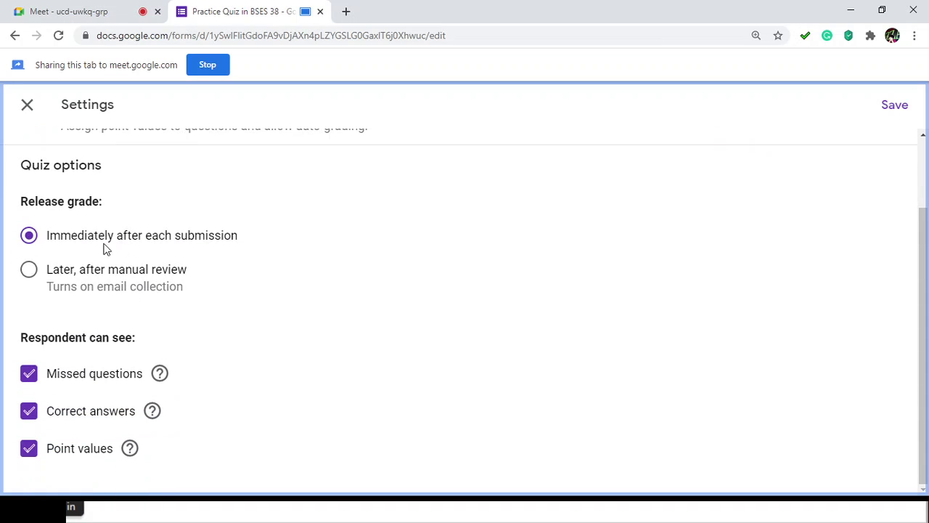
{"action": "scroll", "coordinate": [102, 252], "scroll_direction": "up", "scroll_amount": 1}
{"action": "scroll", "coordinate": [97, 309], "scroll_direction": "down", "scroll_amount": 1}
{"action": "left_click", "coordinate": [36, 271]}
{"action": "scroll", "coordinate": [450, 326], "scroll_direction": "up", "scroll_amount": 2}
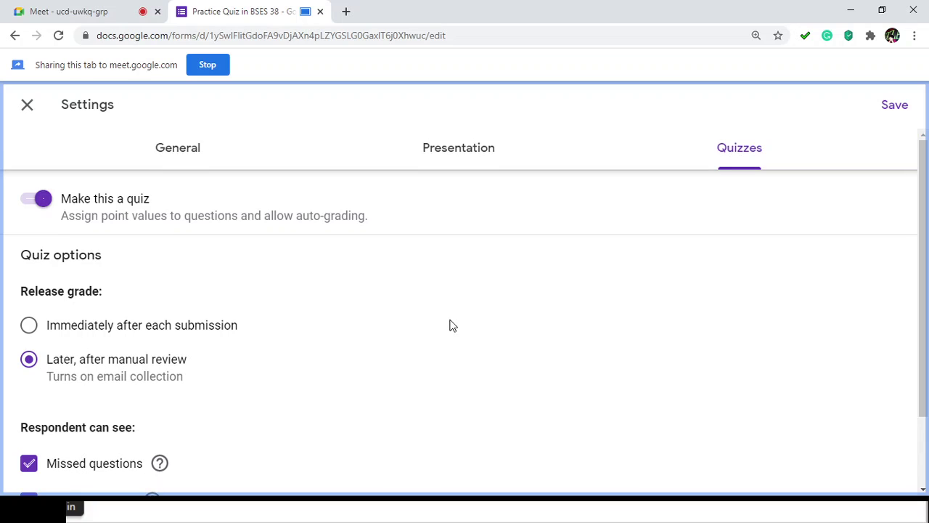
{"action": "scroll", "coordinate": [450, 326], "scroll_direction": "down", "scroll_amount": 1}
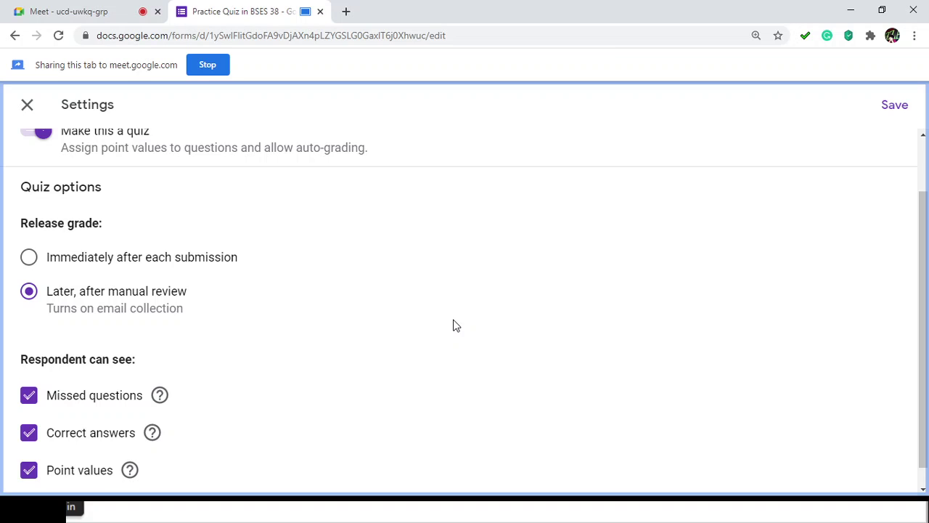
{"action": "scroll", "coordinate": [289, 334], "scroll_direction": "down", "scroll_amount": 1}
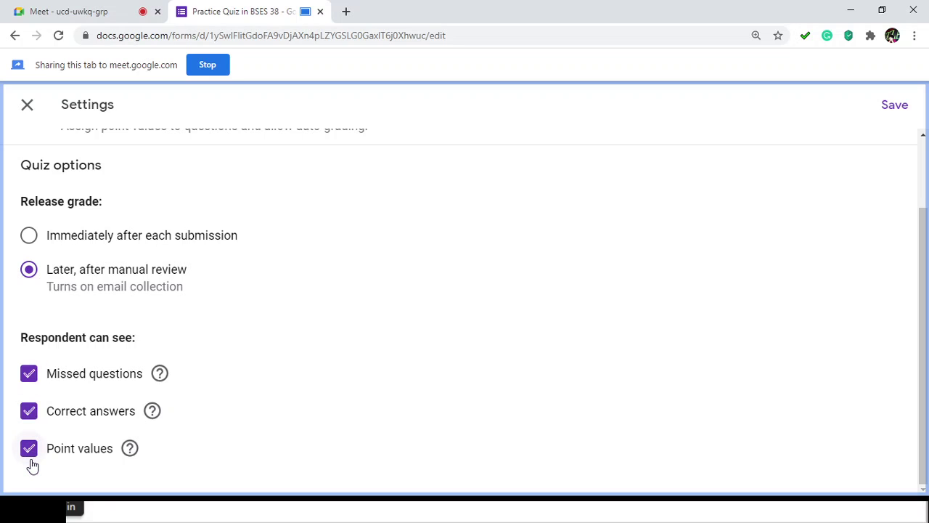
{"action": "left_click", "coordinate": [29, 241]}
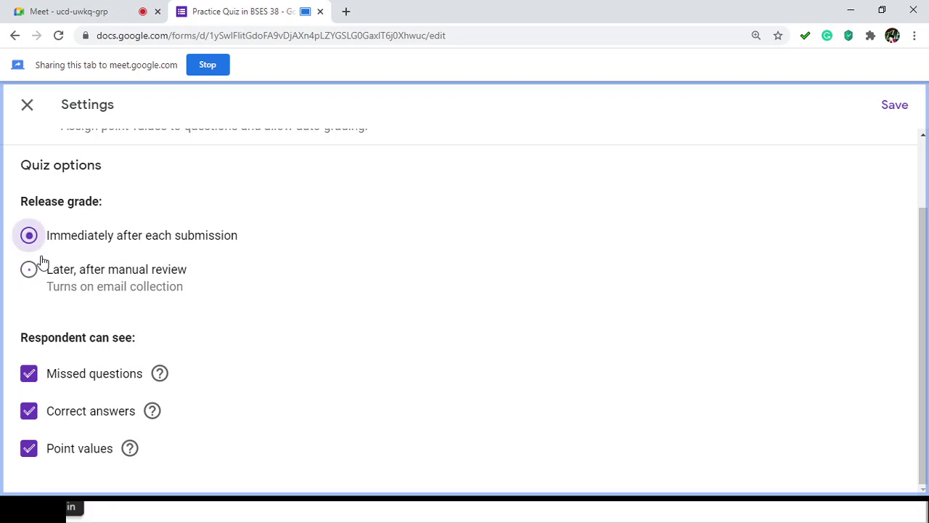
{"action": "scroll", "coordinate": [585, 352], "scroll_direction": "up", "scroll_amount": 1}
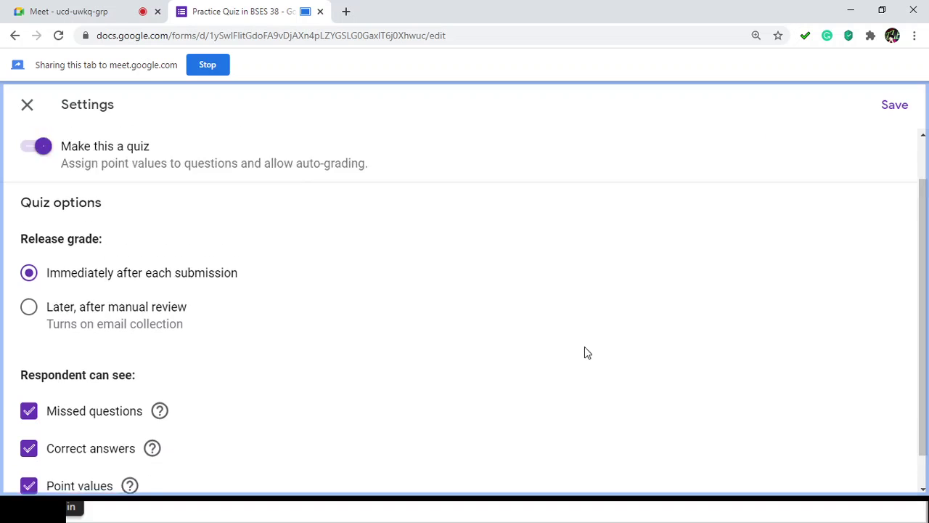
{"action": "scroll", "coordinate": [587, 353], "scroll_direction": "up", "scroll_amount": 1}
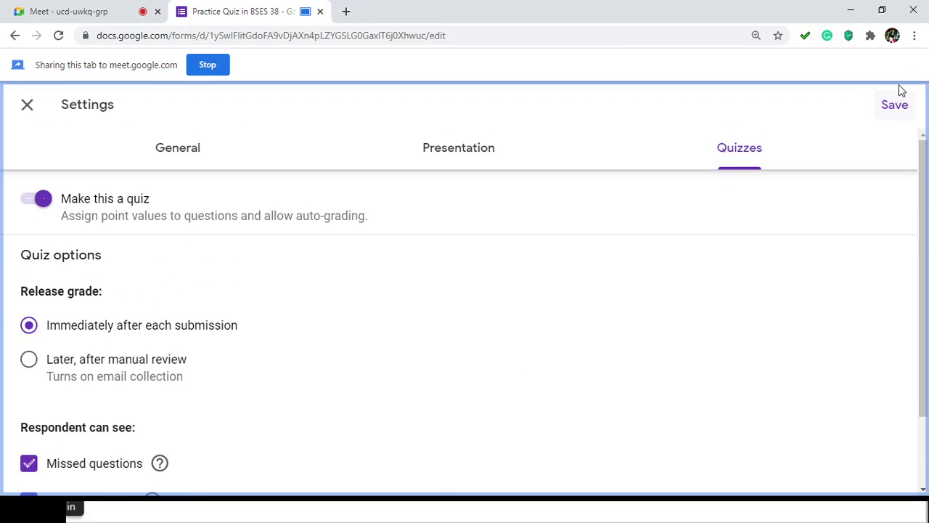
{"action": "left_click", "coordinate": [896, 108]}
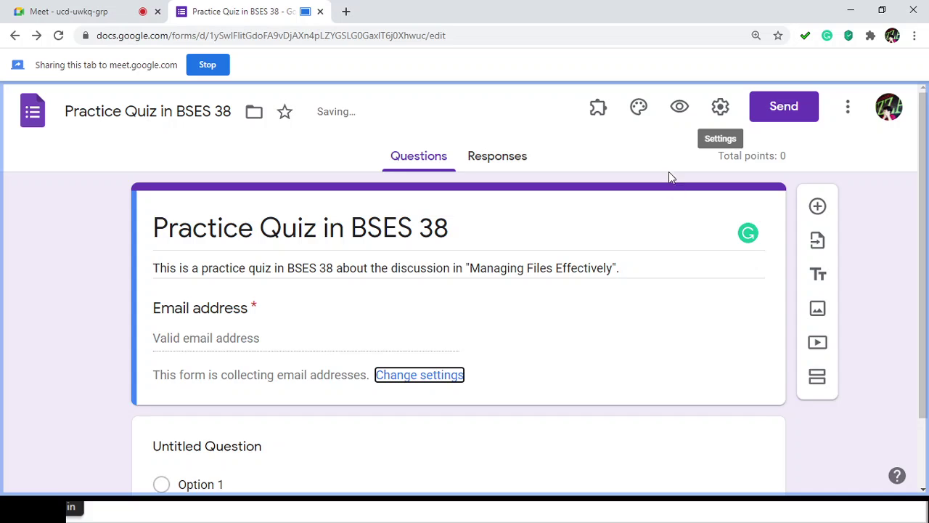
Step: Show the Add-ons list with Email Notifications, Form Presenter+Timer and Form Timer
{"action": "left_click", "coordinate": [602, 111]}
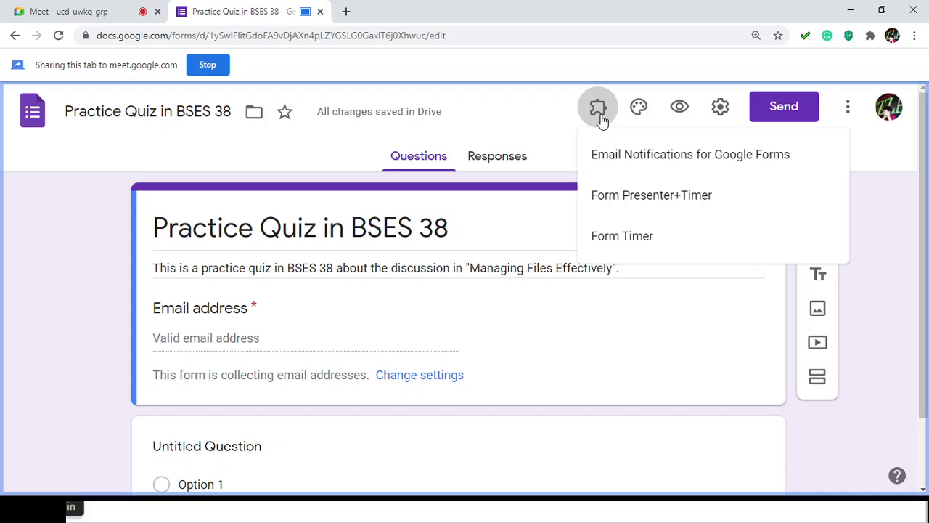
Step: Open the Form Timer configuration panel, look it over, and close it
{"action": "left_click", "coordinate": [602, 119]}
{"action": "left_click", "coordinate": [604, 121]}
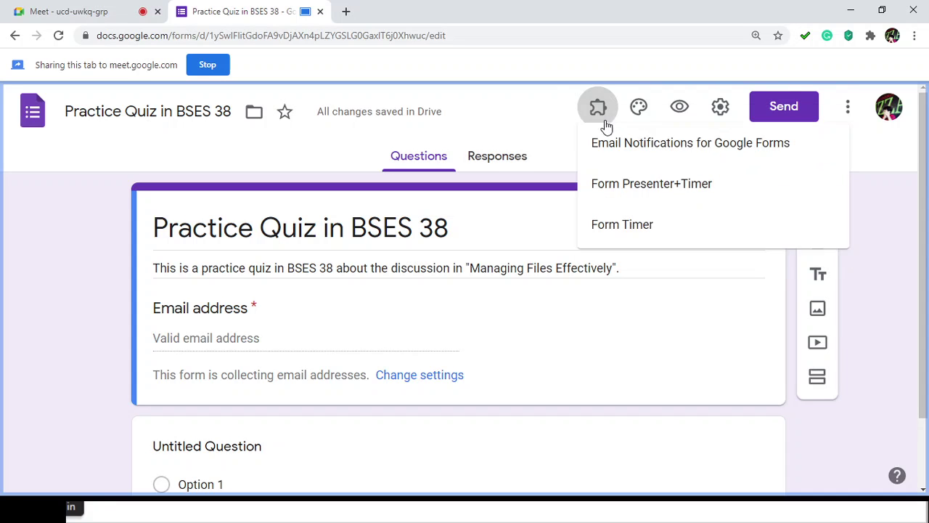
{"action": "left_click", "coordinate": [636, 244]}
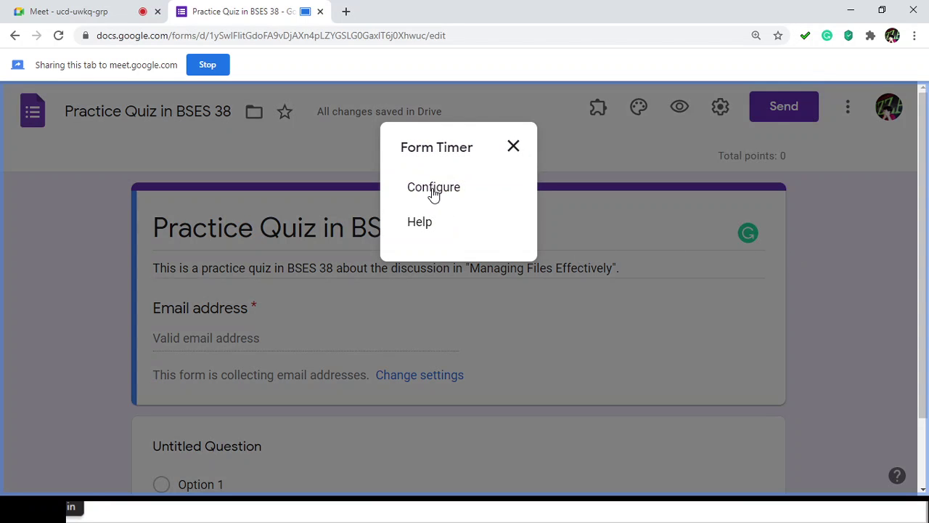
{"action": "left_click", "coordinate": [434, 188]}
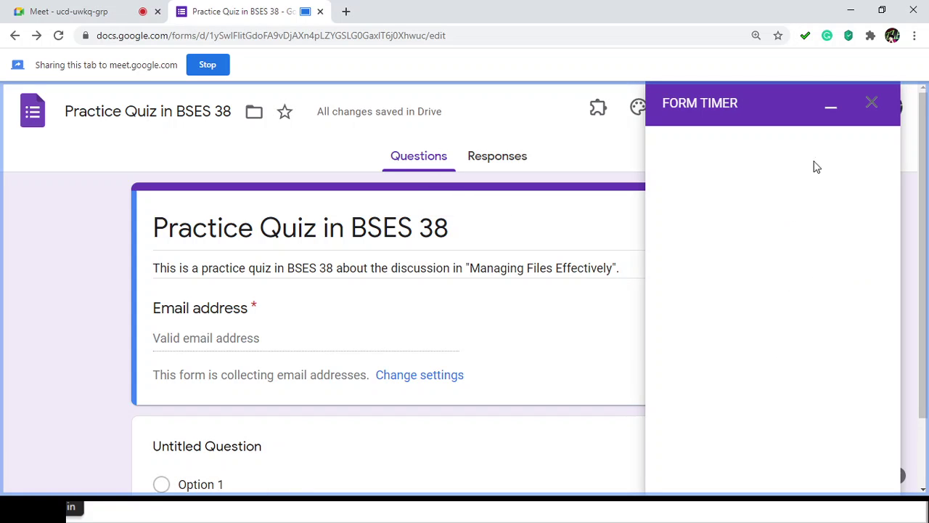
{"action": "left_click", "coordinate": [830, 107]}
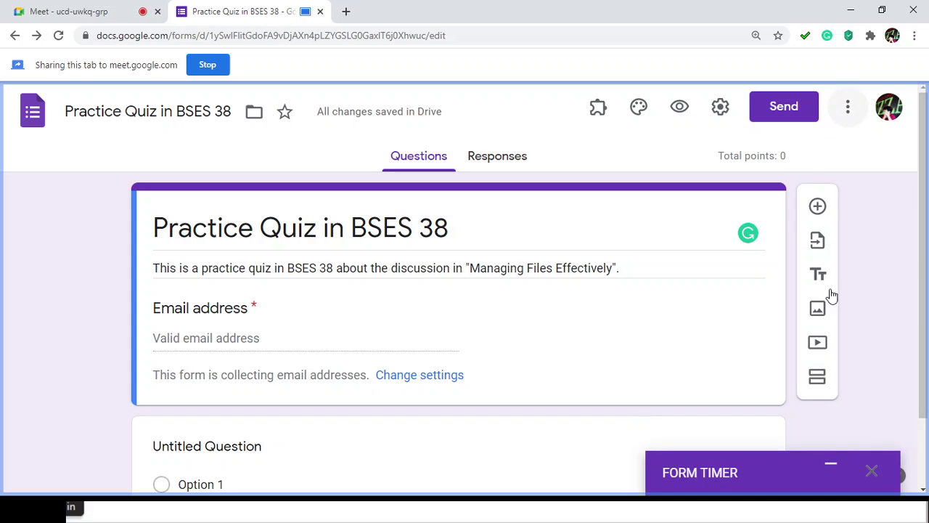
{"action": "left_click", "coordinate": [832, 465]}
{"action": "scroll", "coordinate": [815, 322], "scroll_direction": "down", "scroll_amount": 1}
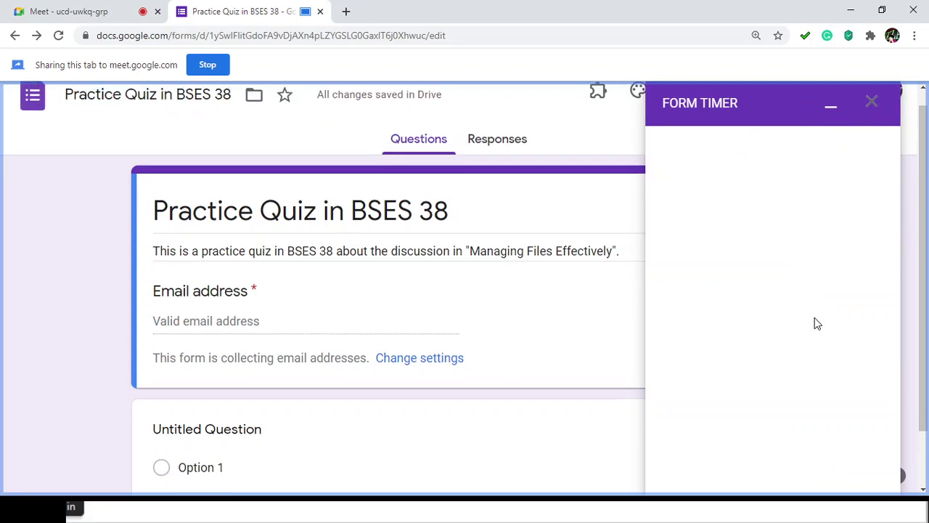
{"action": "scroll", "coordinate": [864, 138], "scroll_direction": "up", "scroll_amount": 1}
{"action": "left_click", "coordinate": [872, 103]}
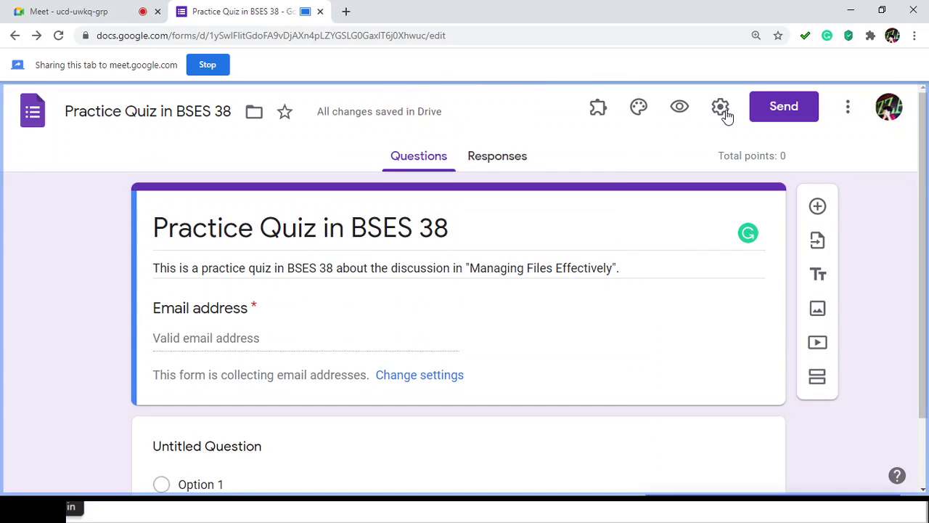
Step: Start Form Presenter+Timer setup, close its panel, and show the More options list
{"action": "left_click", "coordinate": [597, 108]}
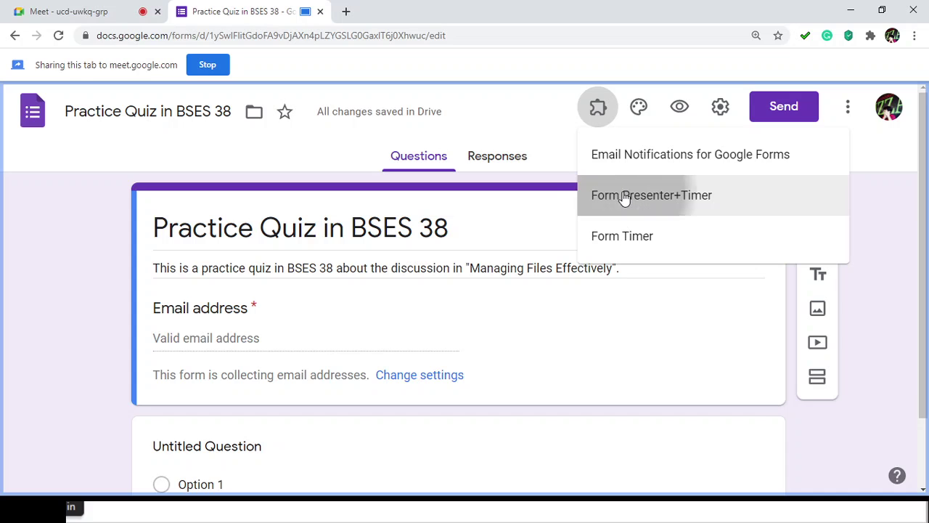
{"action": "left_click", "coordinate": [625, 197]}
{"action": "left_click", "coordinate": [392, 191]}
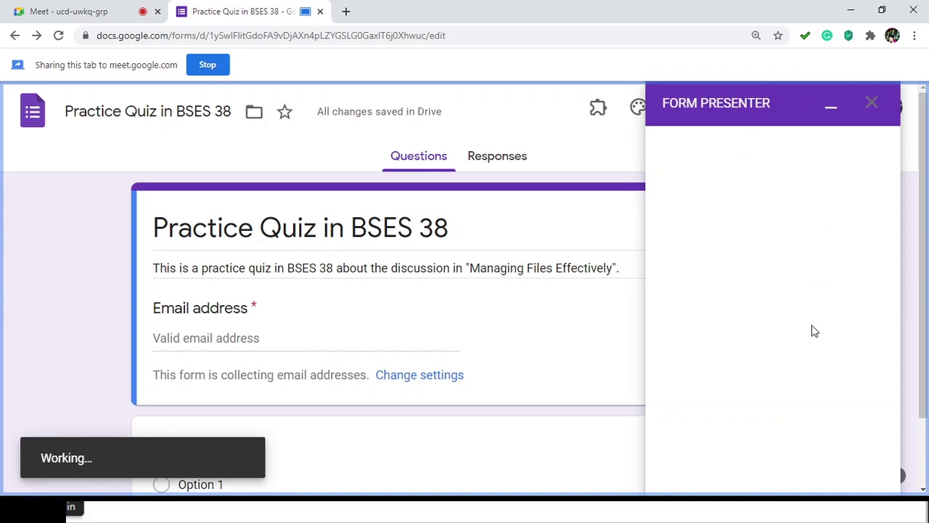
{"action": "scroll", "coordinate": [820, 330], "scroll_direction": "down", "scroll_amount": 1}
{"action": "scroll", "coordinate": [819, 329], "scroll_direction": "up", "scroll_amount": 2}
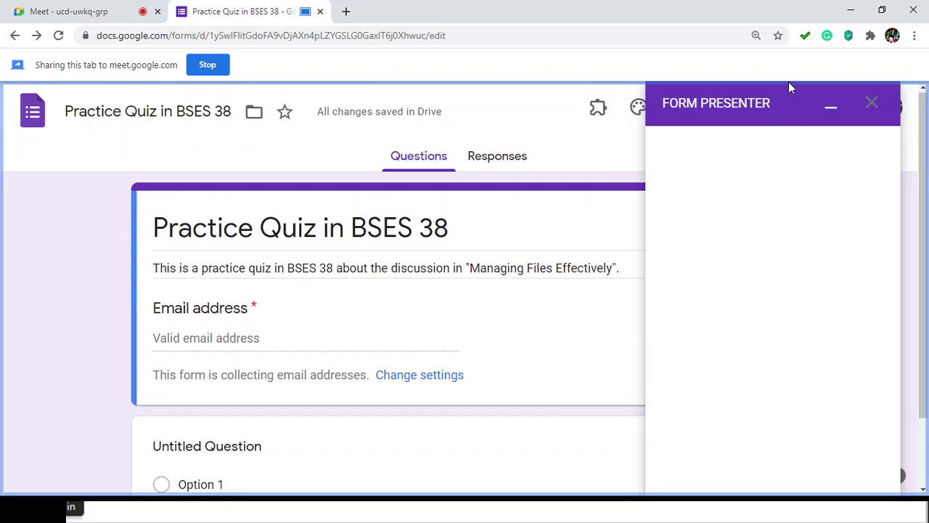
{"action": "left_click", "coordinate": [872, 106]}
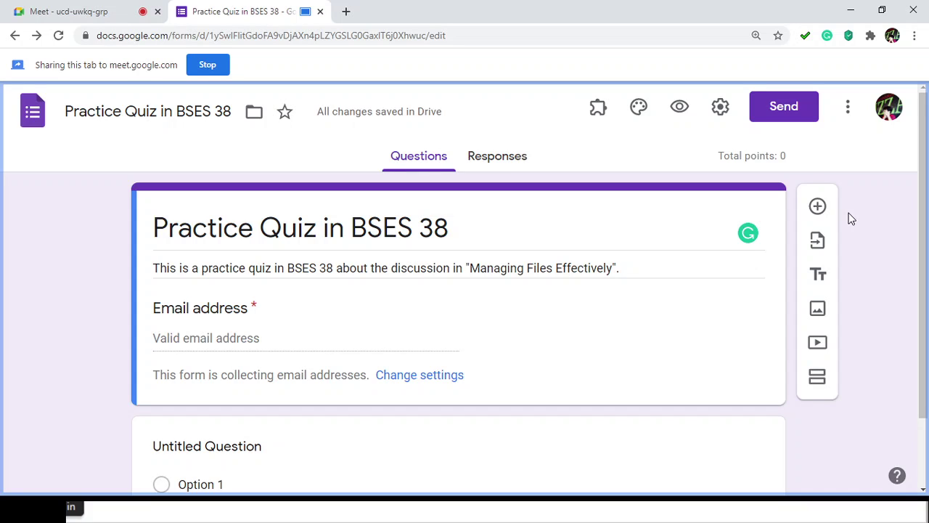
{"action": "left_click", "coordinate": [845, 111]}
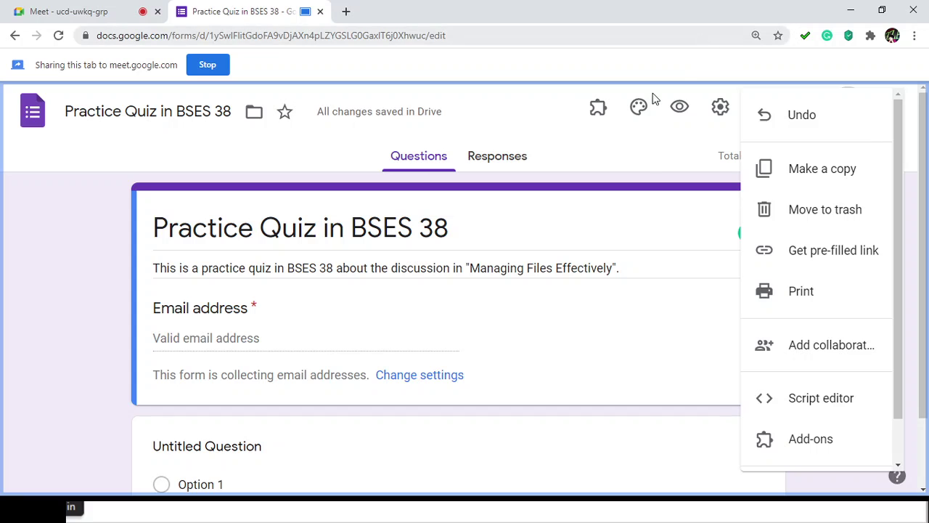
Step: Give the form an orange theme colour with a darker orange background
{"action": "left_click", "coordinate": [644, 157]}
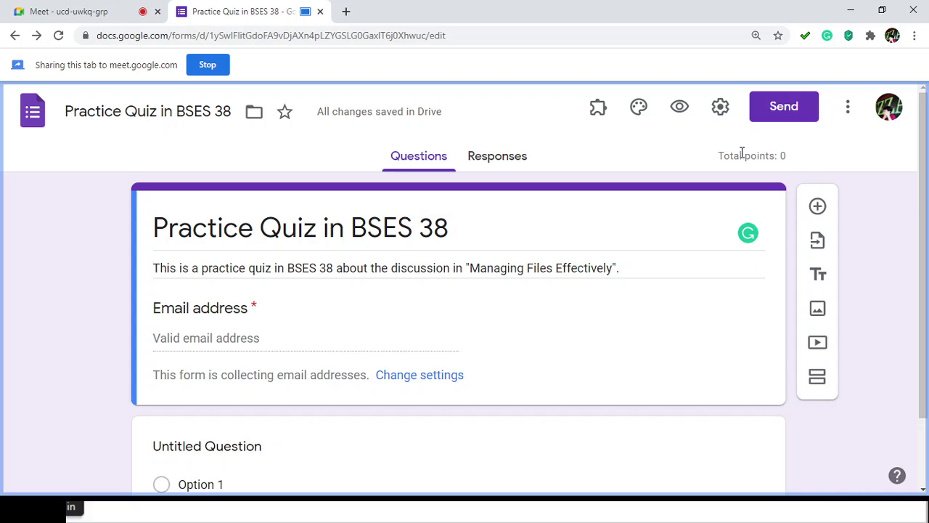
{"action": "left_click", "coordinate": [641, 116]}
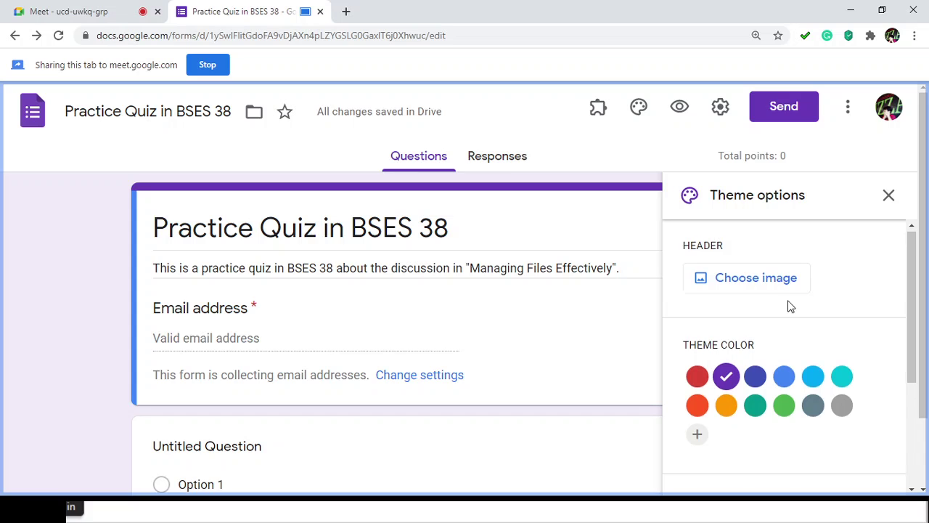
{"action": "scroll", "coordinate": [788, 305], "scroll_direction": "down", "scroll_amount": 1}
{"action": "left_click", "coordinate": [725, 342]}
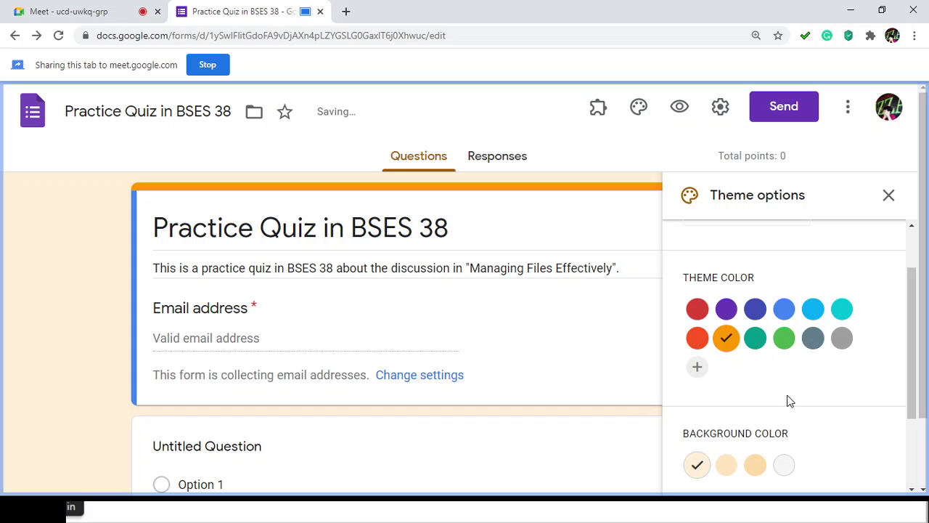
{"action": "scroll", "coordinate": [790, 402], "scroll_direction": "down", "scroll_amount": 1}
{"action": "scroll", "coordinate": [752, 395], "scroll_direction": "down", "scroll_amount": 1}
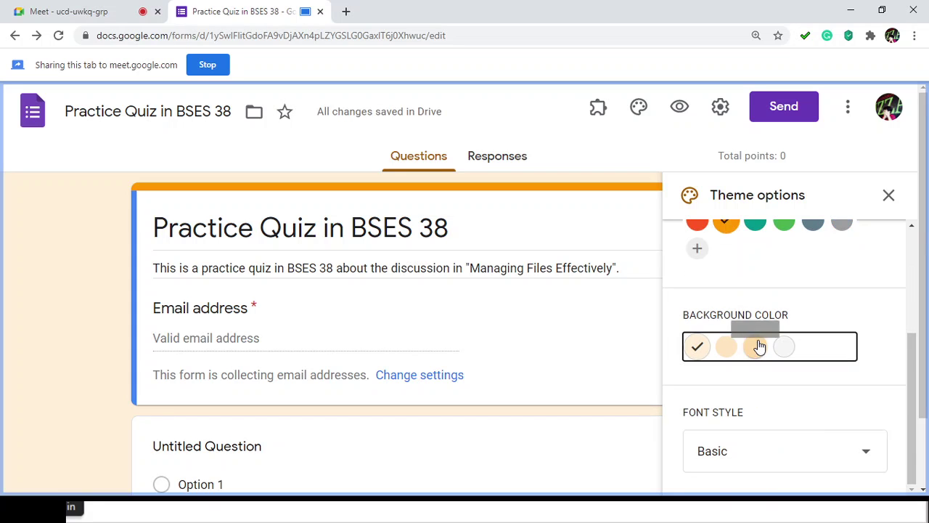
{"action": "left_click", "coordinate": [758, 347]}
Step: Try Decorative, Formal and Playful fonts, settle on Basic, and close Theme options
{"action": "scroll", "coordinate": [784, 430], "scroll_direction": "down", "scroll_amount": 1}
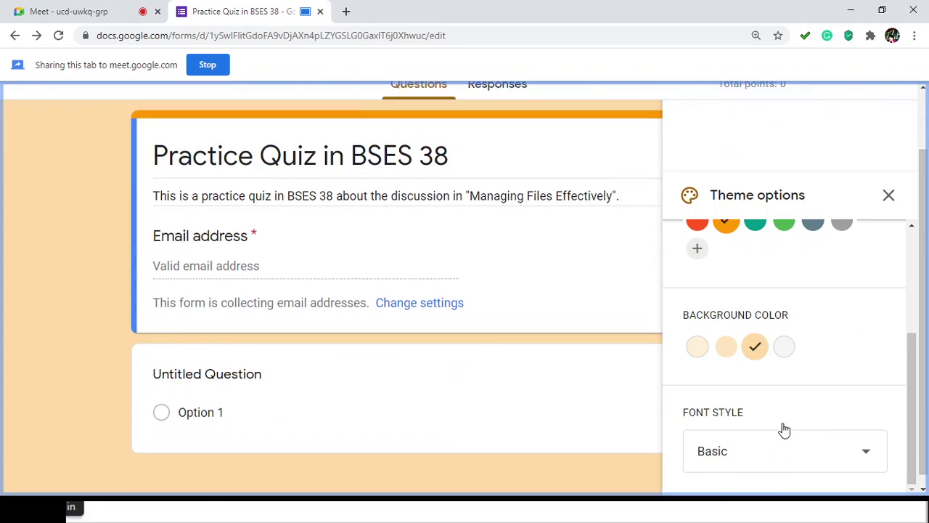
{"action": "left_click", "coordinate": [793, 447]}
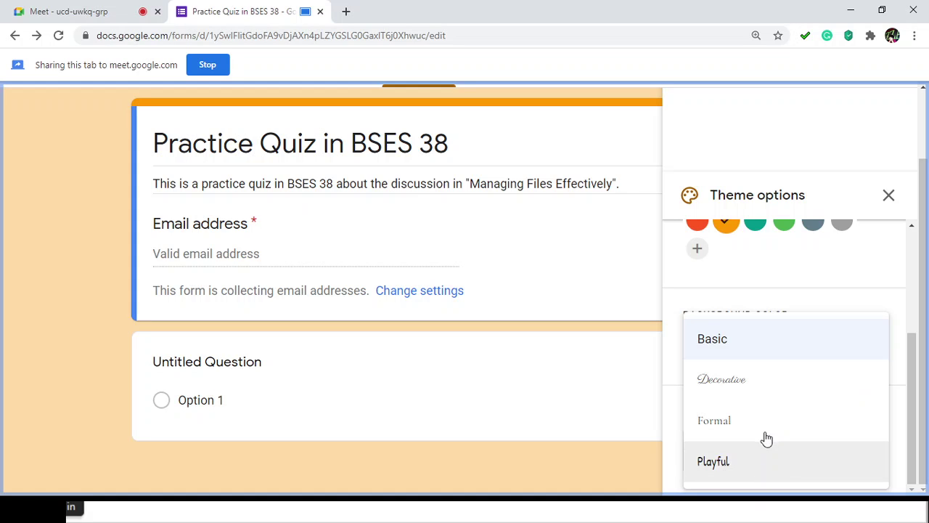
{"action": "left_click", "coordinate": [762, 386]}
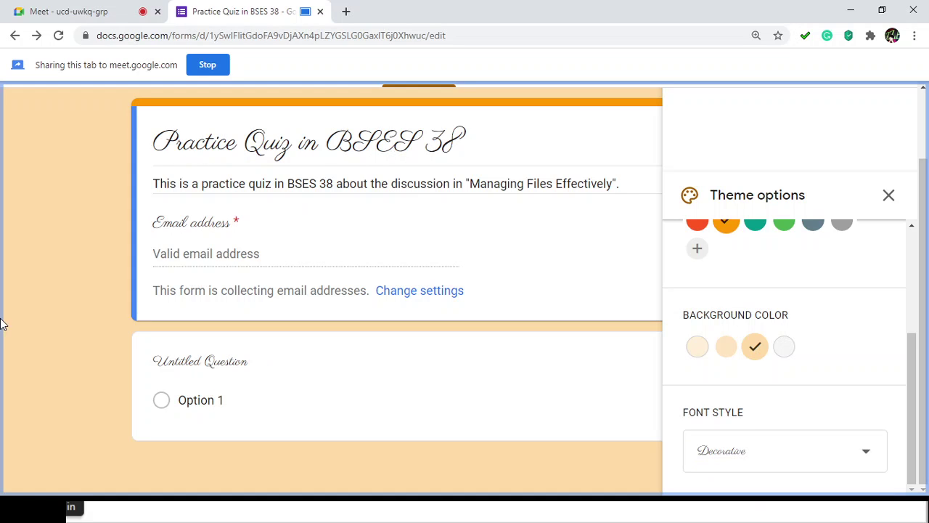
{"action": "left_click", "coordinate": [763, 458]}
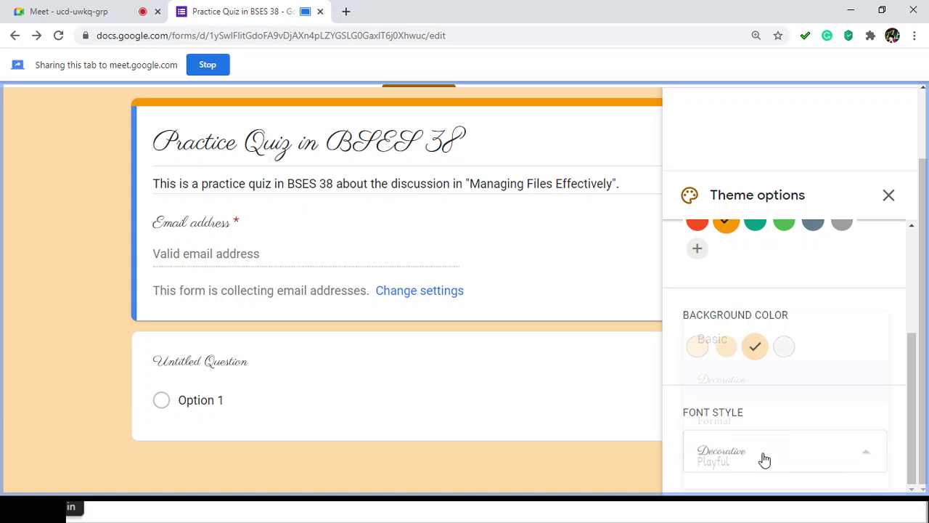
{"action": "left_click", "coordinate": [780, 431]}
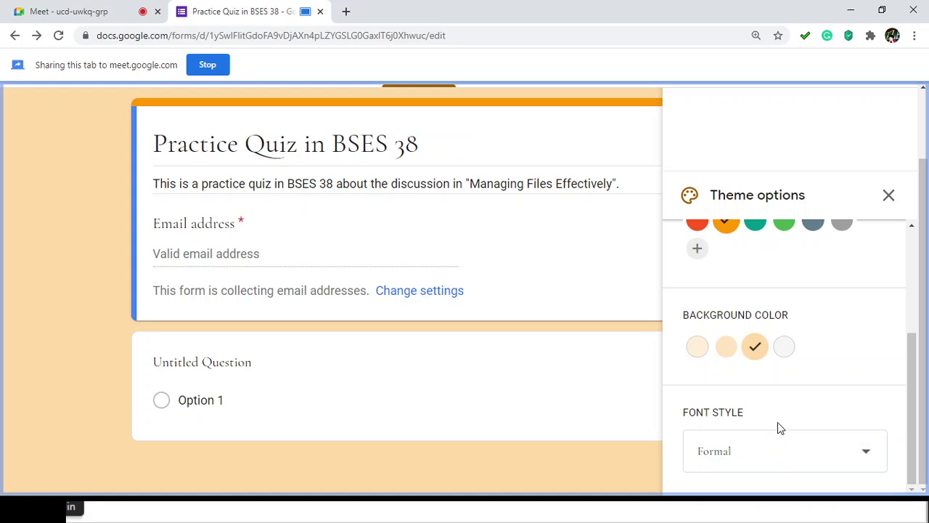
{"action": "left_click", "coordinate": [797, 462]}
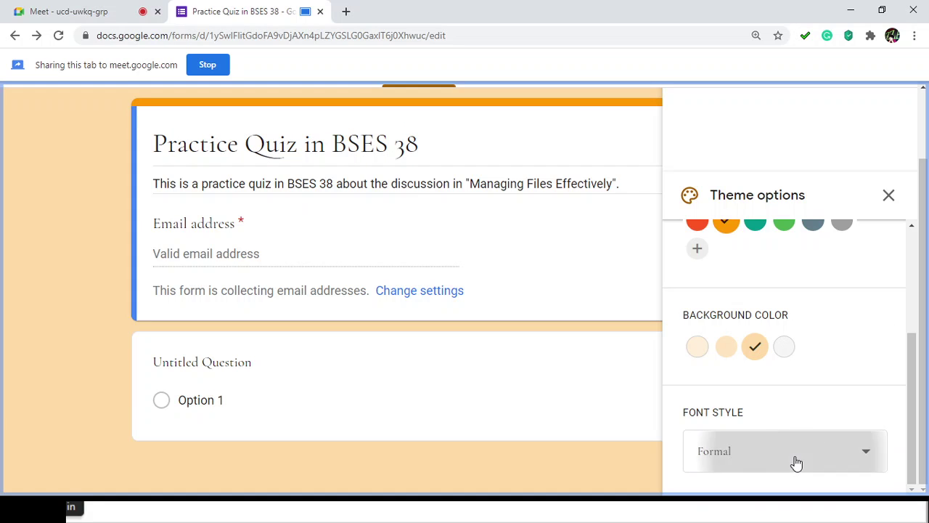
{"action": "left_click", "coordinate": [767, 467]}
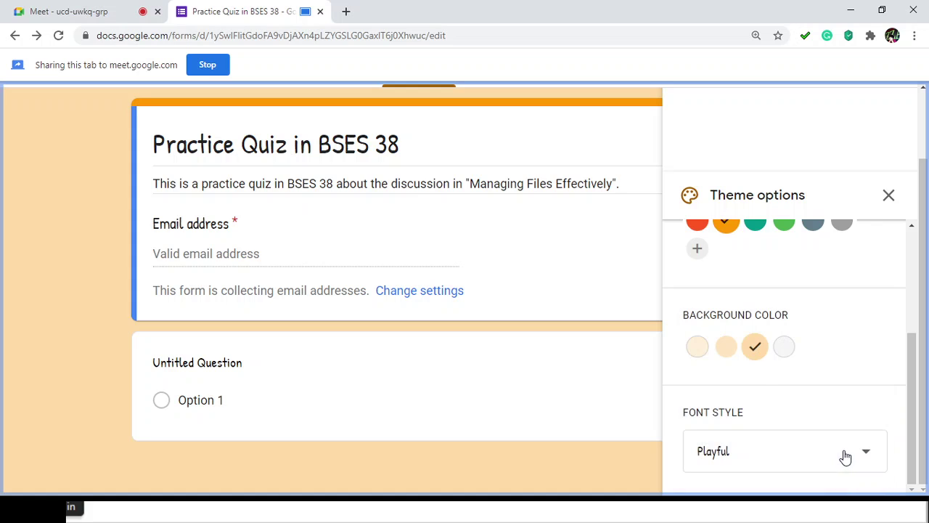
{"action": "left_click", "coordinate": [801, 462]}
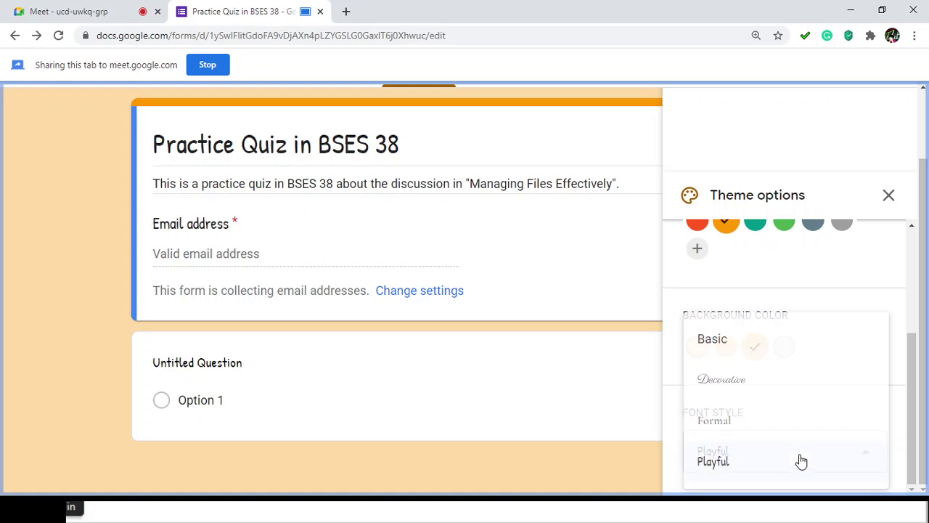
{"action": "left_click", "coordinate": [786, 330]}
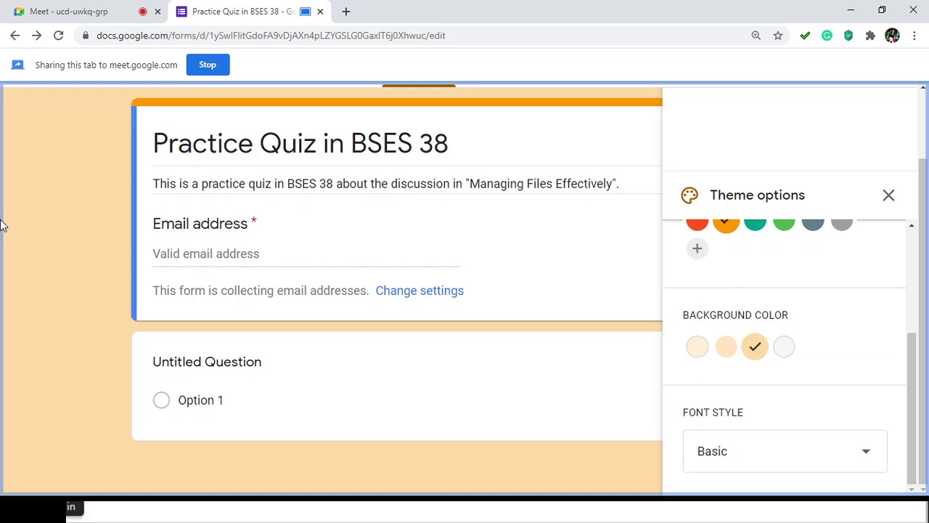
{"action": "left_click", "coordinate": [888, 195]}
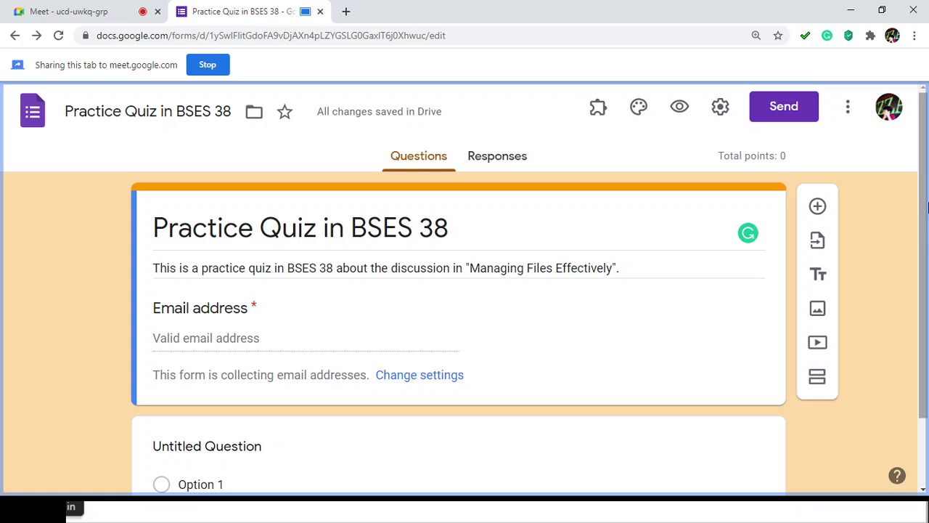
{"action": "left_click", "coordinate": [924, 173]}
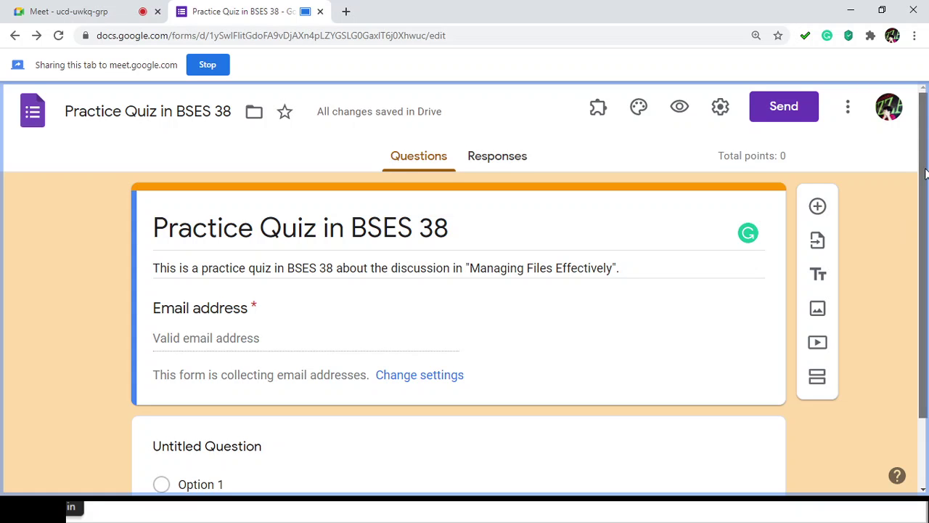
{"action": "left_click_drag", "start_coordinate": [924, 172], "coordinate": [905, 211]}
{"action": "scroll", "coordinate": [867, 219], "scroll_direction": "up", "scroll_amount": 1}
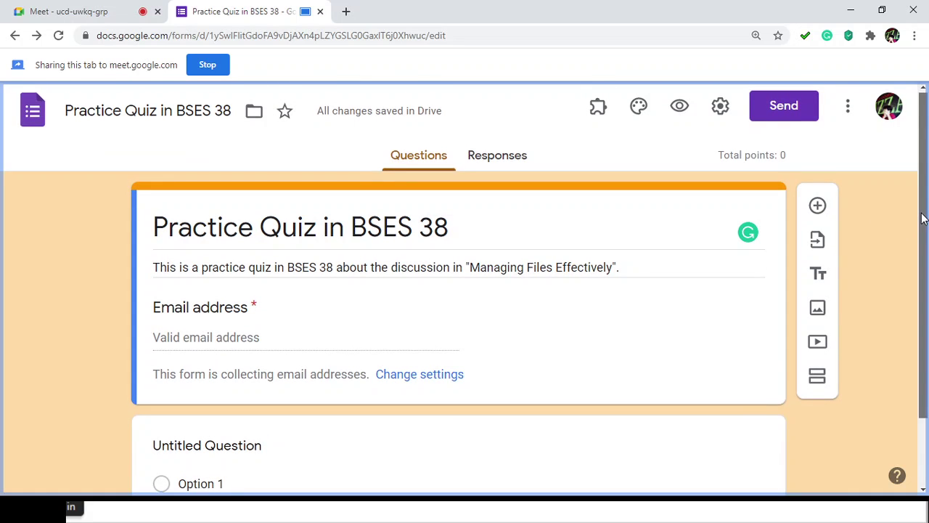
{"action": "left_click_drag", "start_coordinate": [921, 218], "coordinate": [921, 245]}
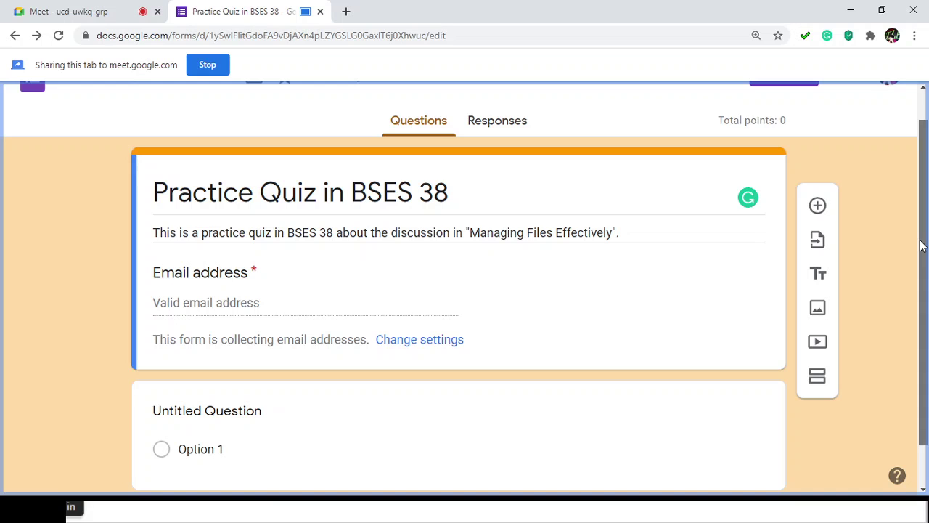
{"action": "scroll", "coordinate": [920, 247], "scroll_direction": "down", "scroll_amount": 1}
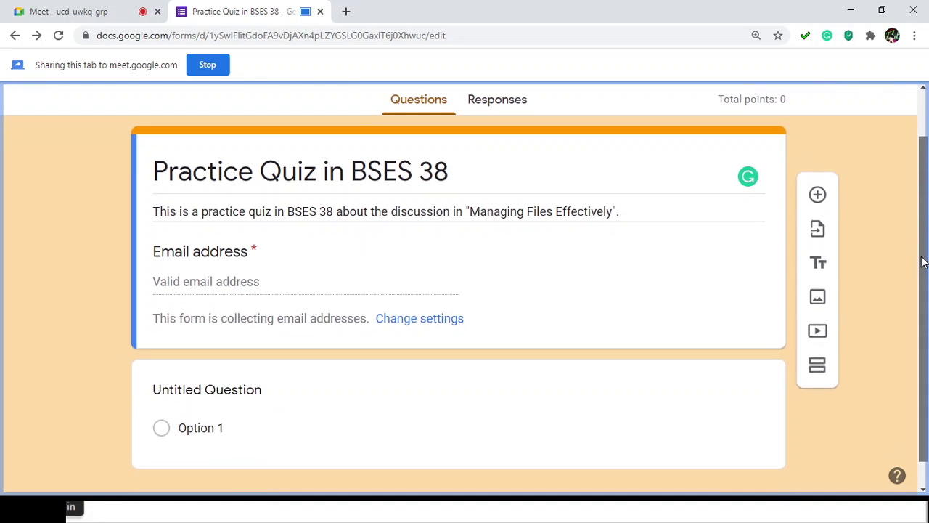
{"action": "scroll", "coordinate": [920, 207], "scroll_direction": "down", "scroll_amount": 1}
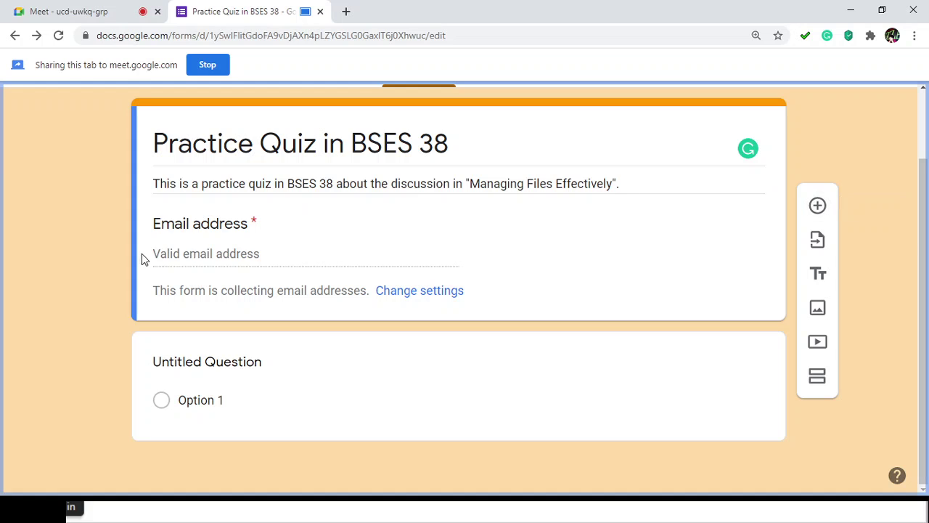
Step: Start the question title with 'Na' and look through the question types without changing them
{"action": "left_click", "coordinate": [195, 357]}
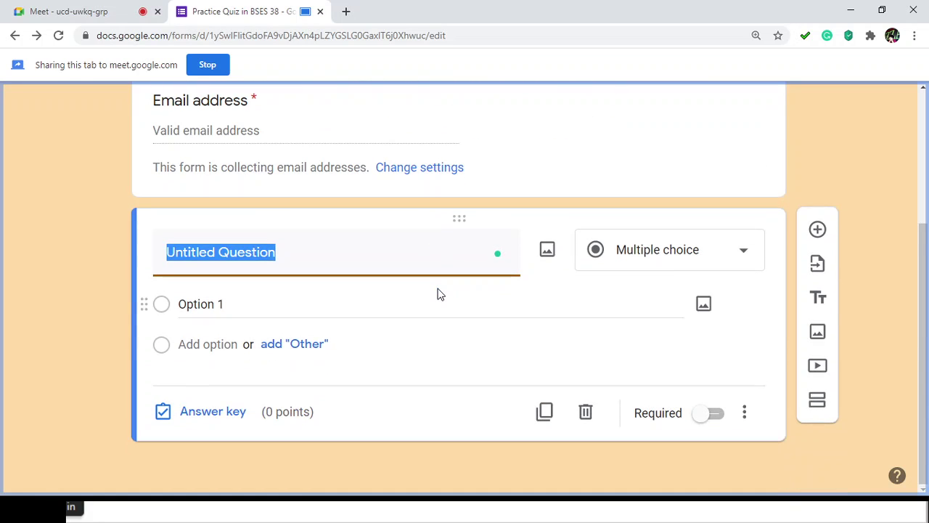
{"action": "type", "text": "Name"}
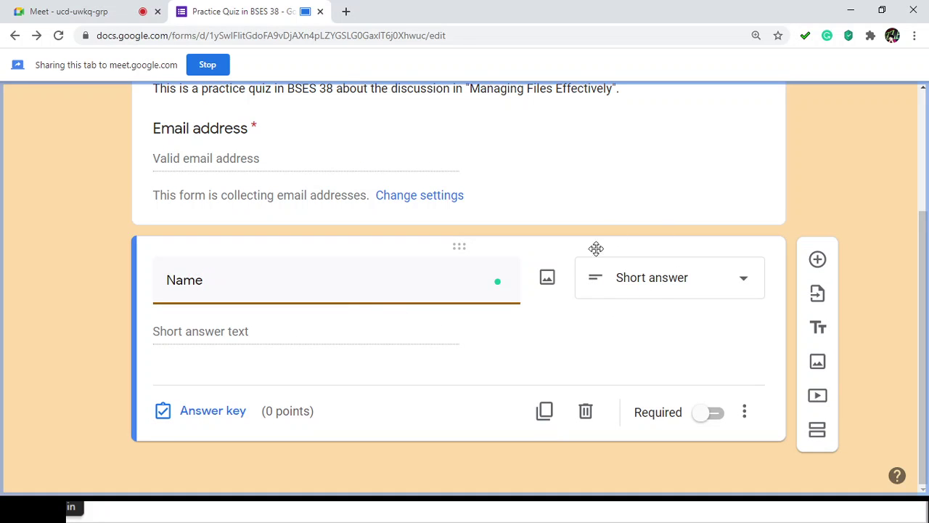
{"action": "left_click", "coordinate": [745, 281]}
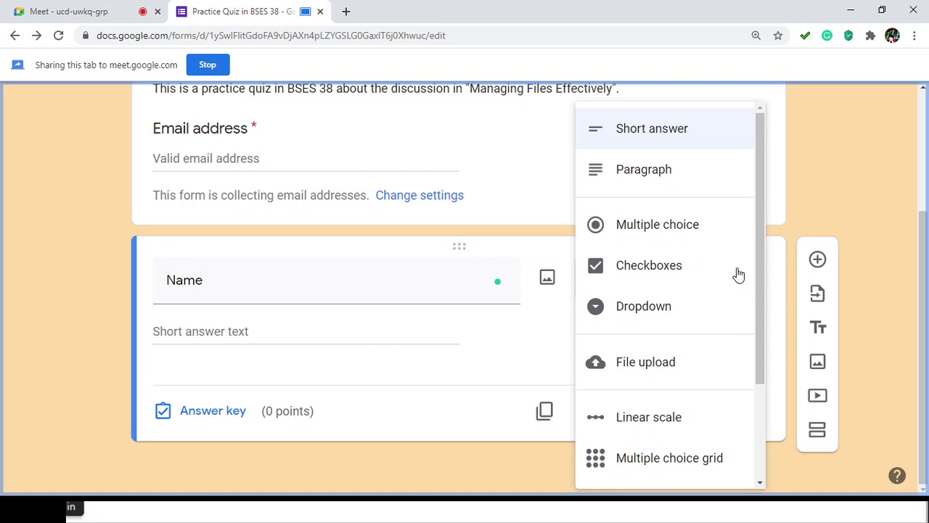
{"action": "scroll", "coordinate": [713, 193], "scroll_direction": "down", "scroll_amount": 1}
{"action": "scroll", "coordinate": [711, 218], "scroll_direction": "down", "scroll_amount": 1}
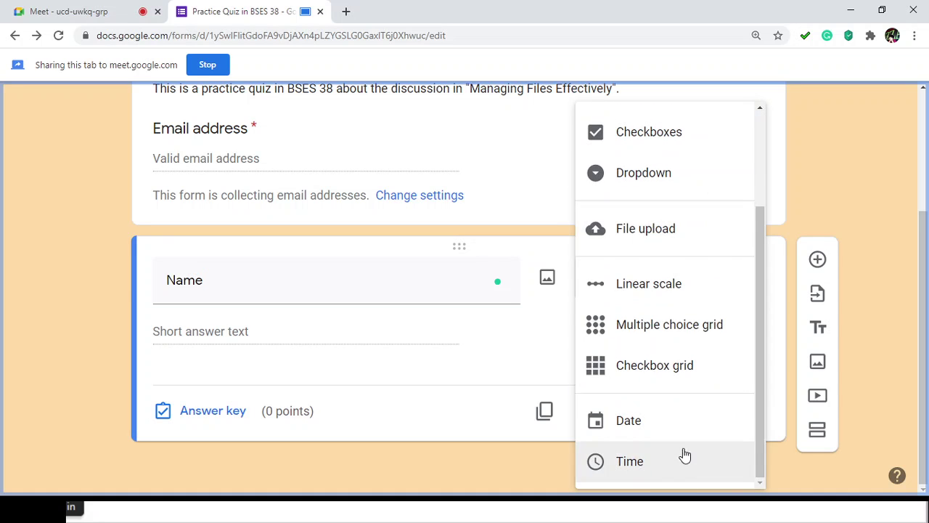
{"action": "scroll", "coordinate": [687, 407], "scroll_direction": "up", "scroll_amount": 3}
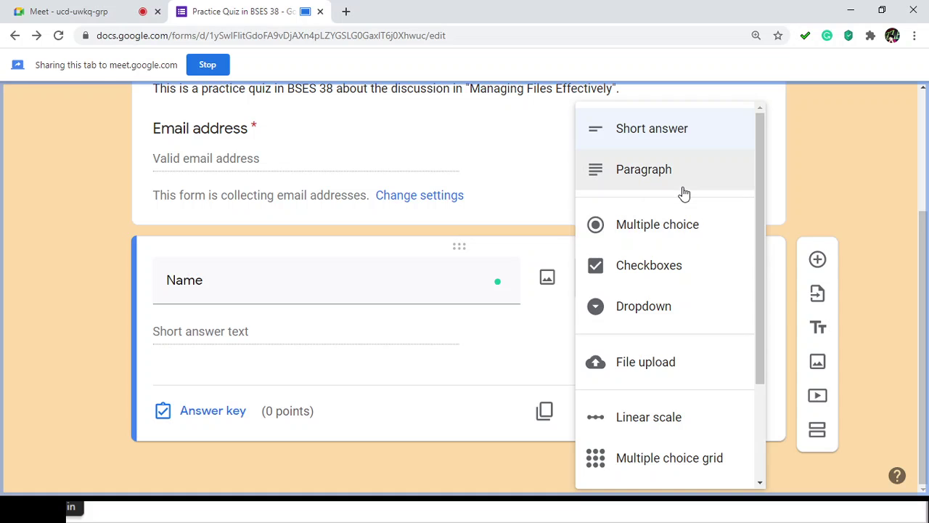
{"action": "scroll", "coordinate": [676, 341], "scroll_direction": "down", "scroll_amount": 2}
{"action": "scroll", "coordinate": [679, 360], "scroll_direction": "up", "scroll_amount": 2}
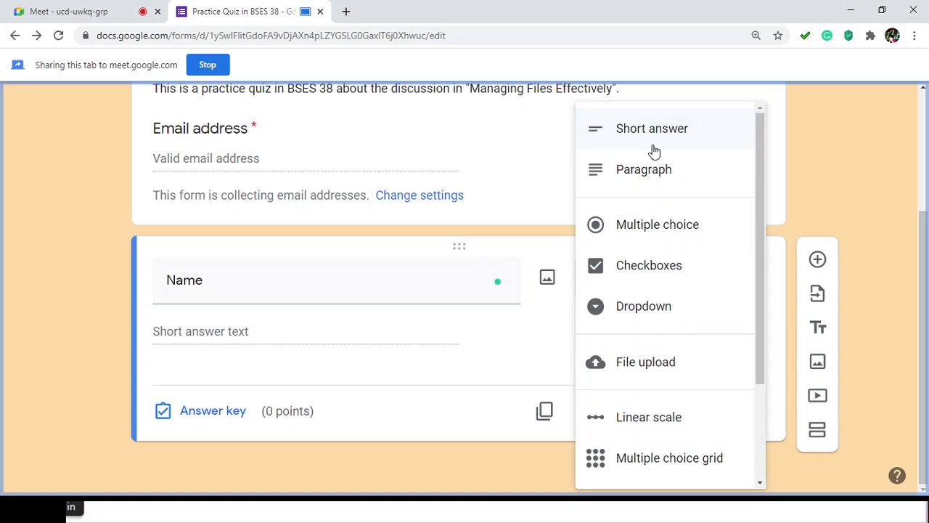
{"action": "scroll", "coordinate": [665, 320], "scroll_direction": "down", "scroll_amount": 1}
{"action": "scroll", "coordinate": [667, 334], "scroll_direction": "down", "scroll_amount": 1}
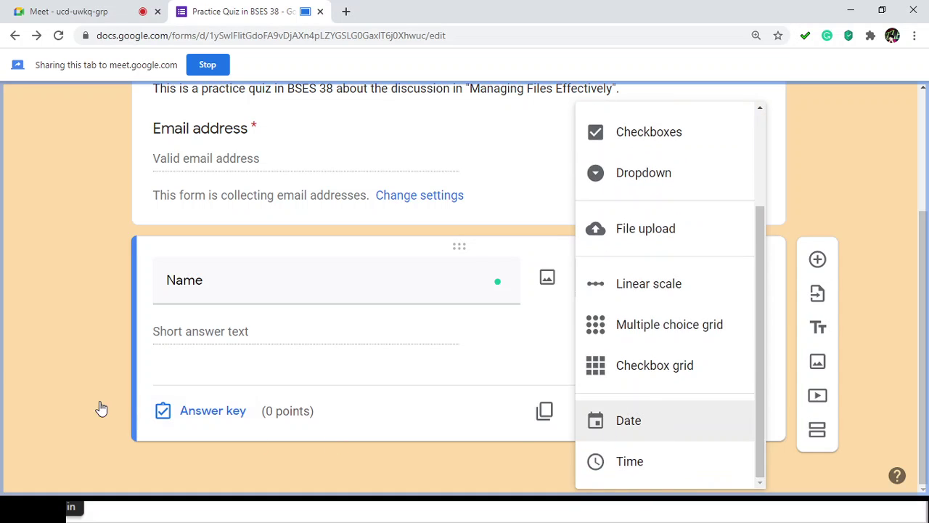
{"action": "left_click", "coordinate": [3, 336]}
Step: Complete the title as 'Last Name, Given Name, Middle Name', fixing the 'NAme' typo
{"action": "left_click", "coordinate": [236, 282]}
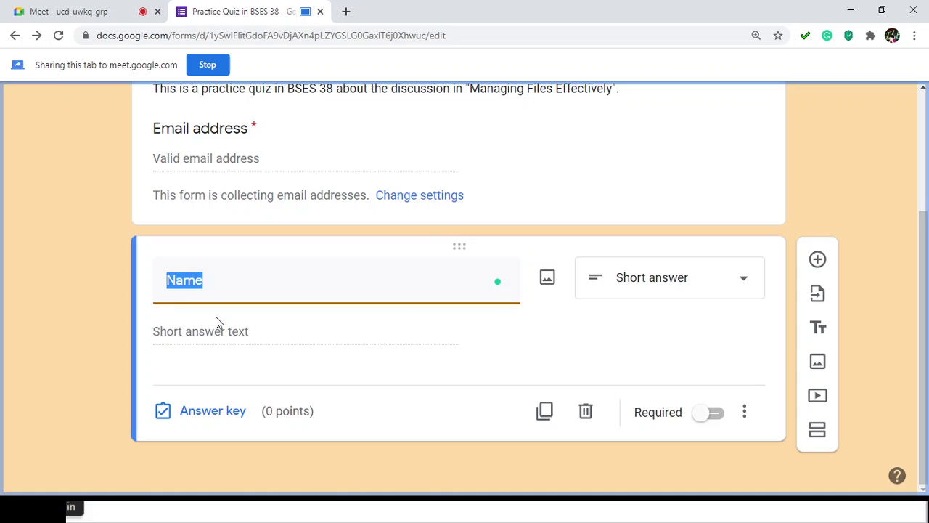
{"action": "left_click", "coordinate": [2, 305]}
{"action": "left_click", "coordinate": [286, 288]}
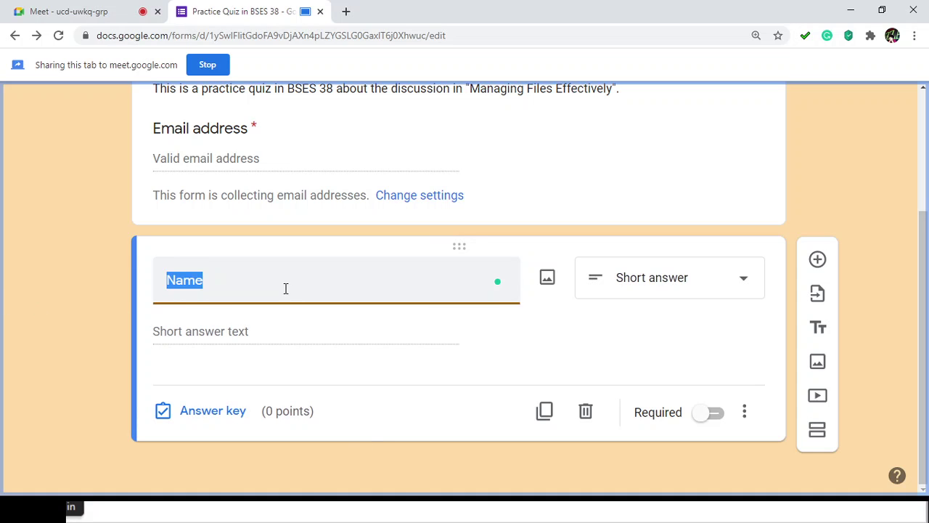
{"action": "key", "text": "Home"}
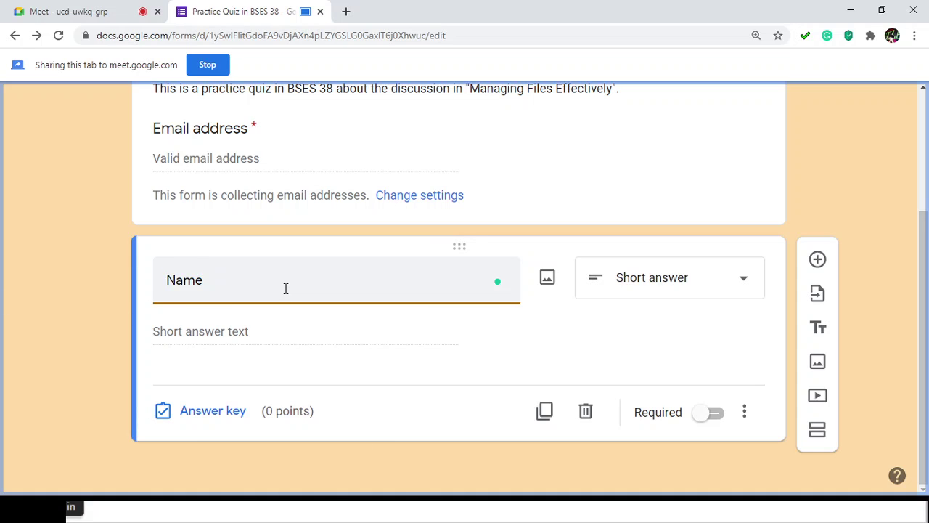
{"action": "type", "text": "Last"}
{"action": "key", "text": "Right"}
{"action": "key", "text": "Right"}
{"action": "key", "text": "Right"}
{"action": "key", "text": "Right"}
{"action": "type", "text": ", G"}
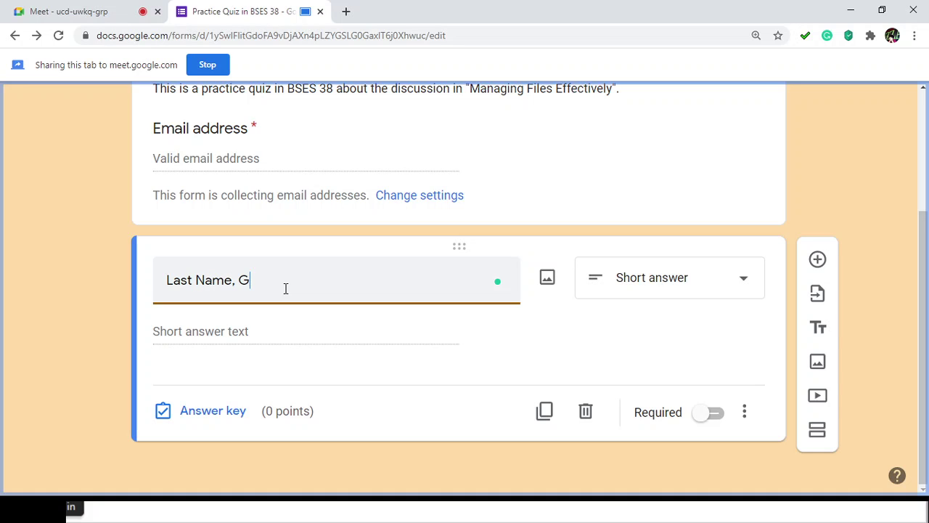
{"action": "type", "text": "iven Name, Middle NAme"}
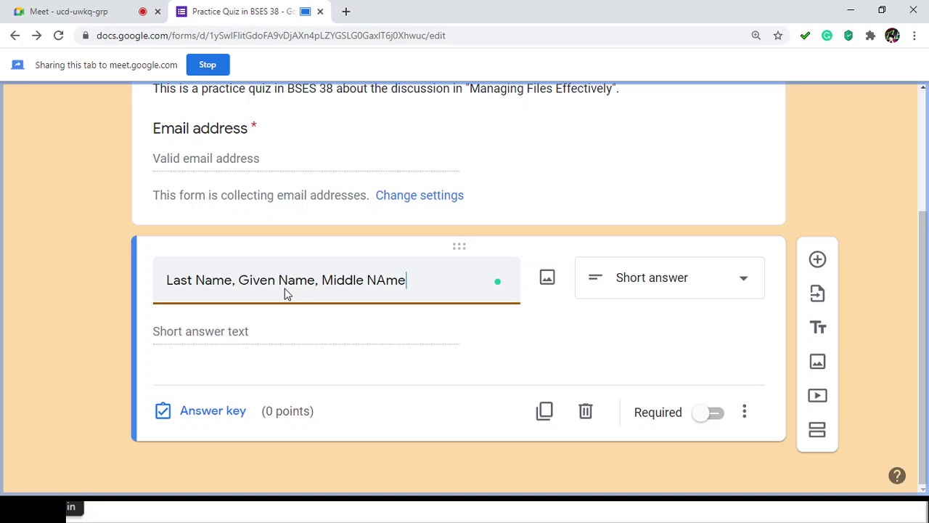
{"action": "key", "text": "BackSpace"}
{"action": "key", "text": "BackSpace"}
{"action": "key", "text": "BackSpace"}
{"action": "key", "text": "BackSpace"}
{"action": "type", "text": "Nam,e"}
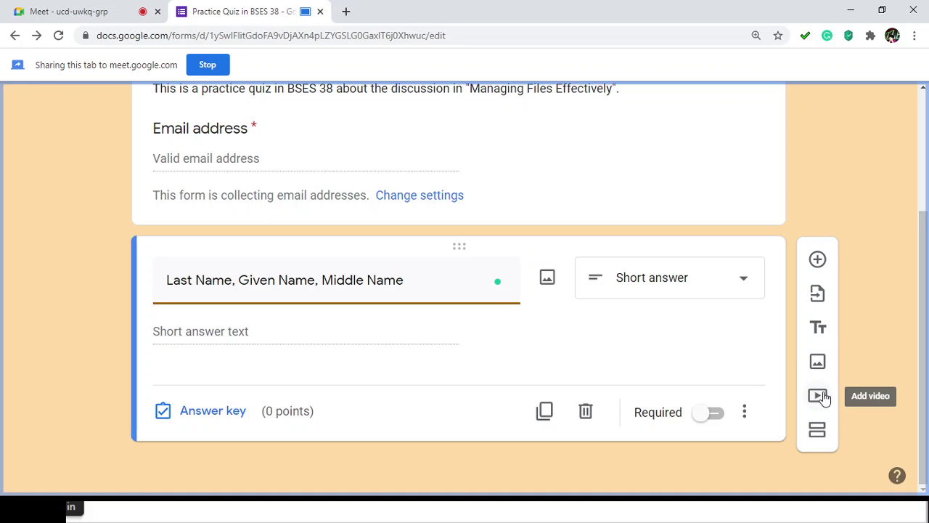
Step: Add a second section, move the name question into it, and title it 'Personal Information'
{"action": "left_click", "coordinate": [818, 434]}
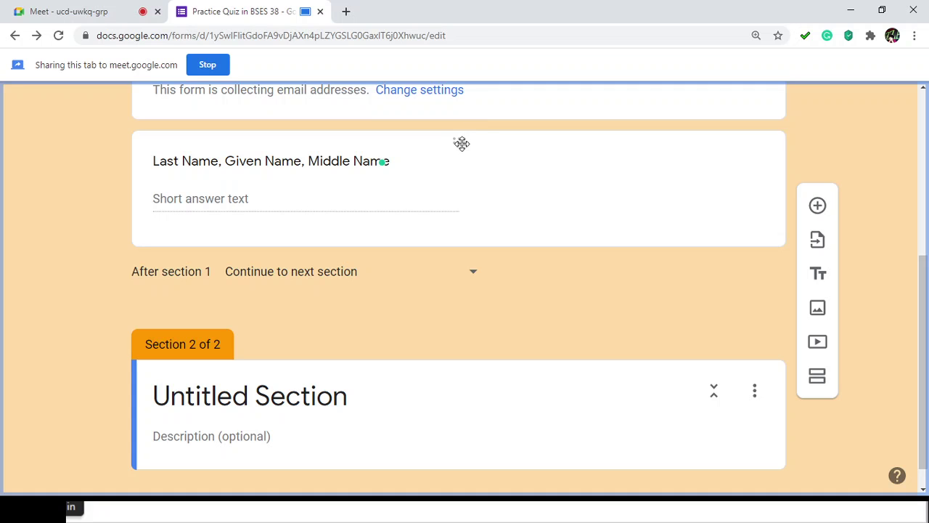
{"action": "left_click_drag", "start_coordinate": [458, 137], "coordinate": [415, 373]}
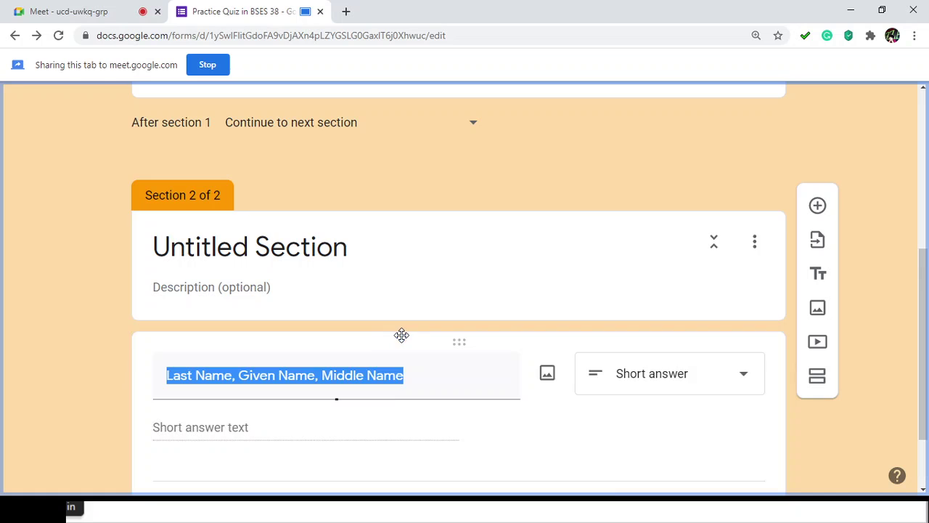
{"action": "left_click", "coordinate": [287, 242]}
{"action": "type", "text": "Pers"}
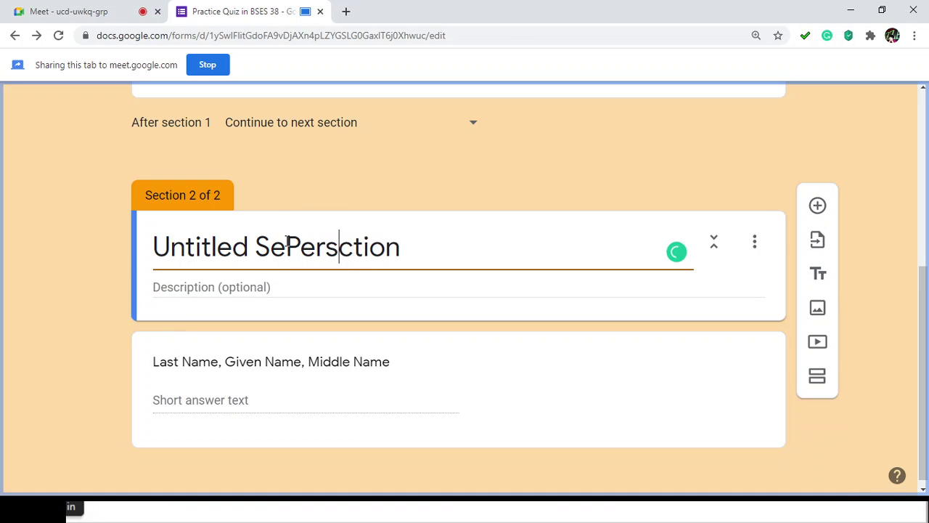
{"action": "type", "text": "on"}
{"action": "key", "text": "ctrl+a"}
{"action": "type", "text": "Personal I"}
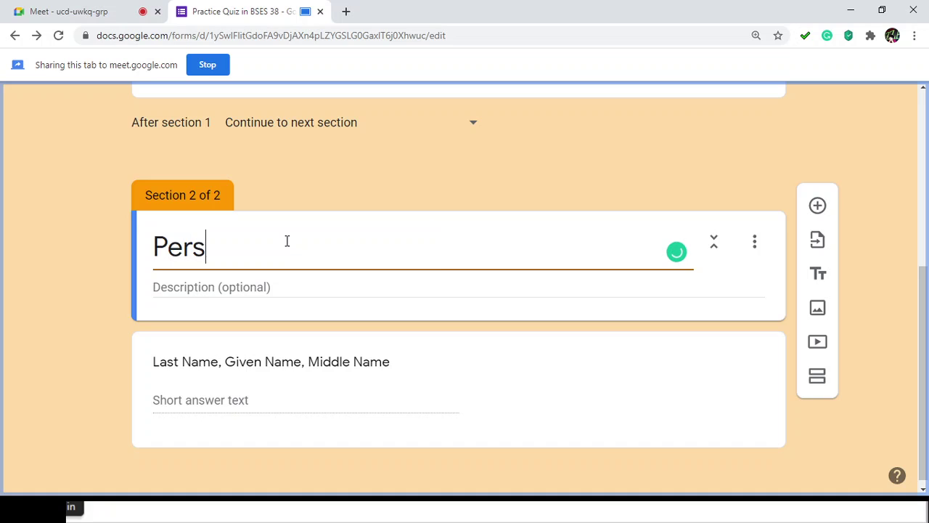
{"action": "type", "text": "formation"}
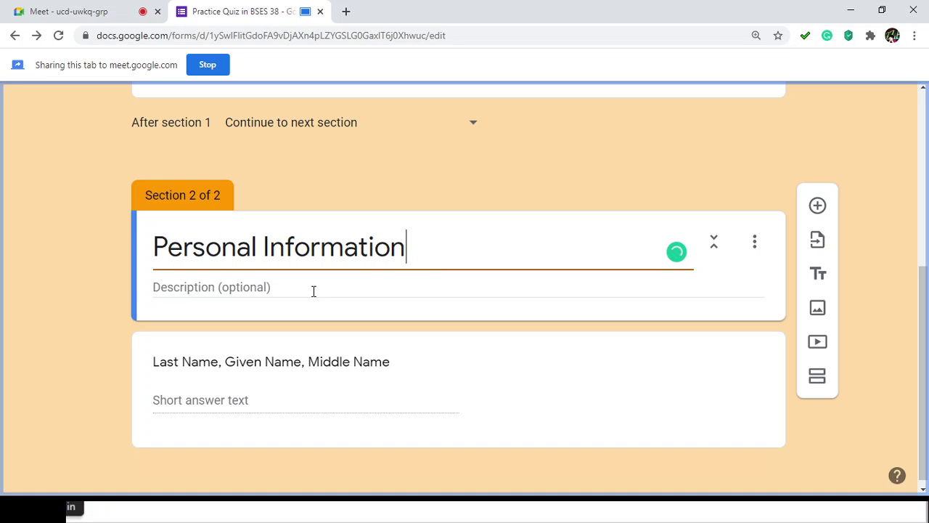
Step: Give the section the description 'Type in your personal information.'
{"action": "left_click", "coordinate": [313, 290]}
{"action": "type", "text": "T"}
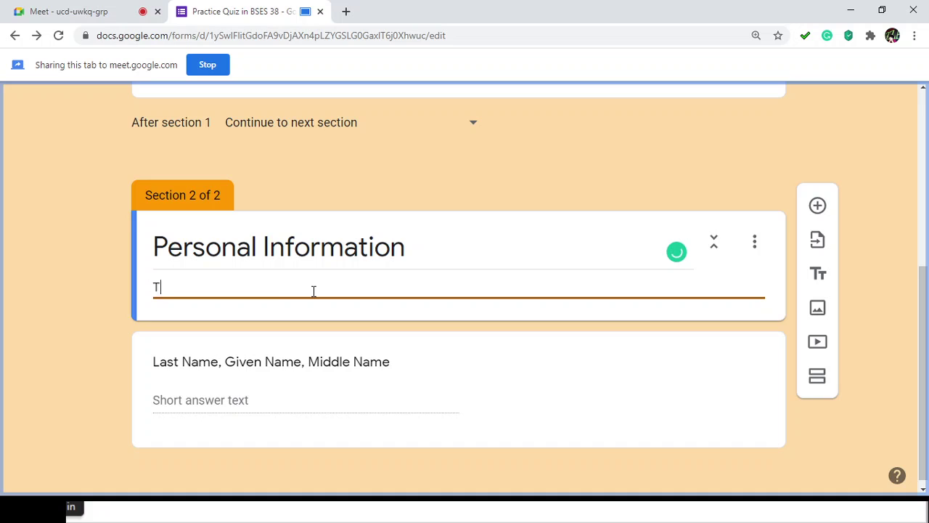
{"action": "type", "text": "ype in your pe"}
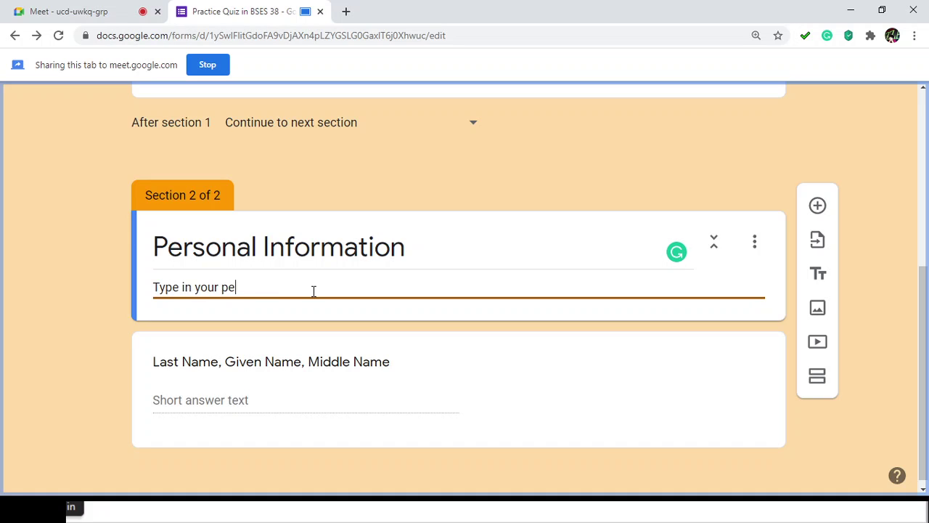
{"action": "type", "text": "rsonal information."}
{"action": "scroll", "coordinate": [283, 325], "scroll_direction": "down", "scroll_amount": 1}
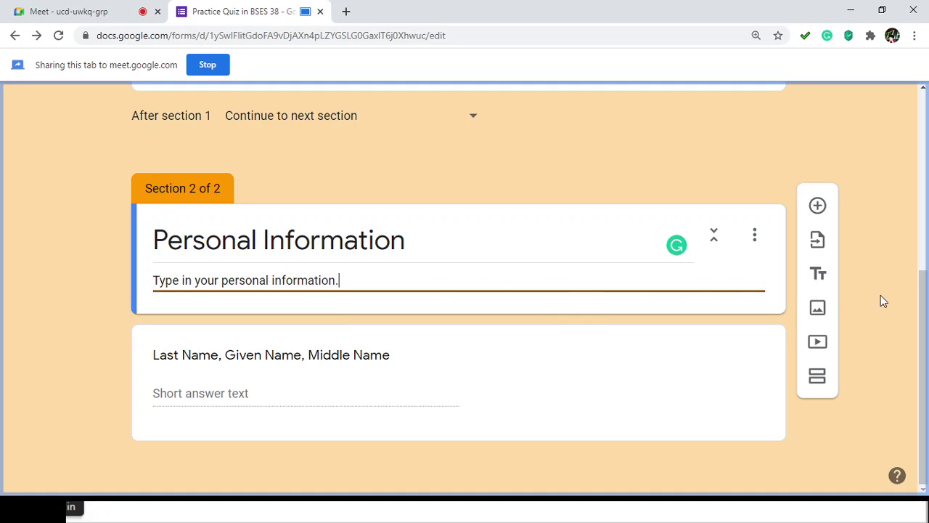
{"action": "left_click", "coordinate": [794, 290]}
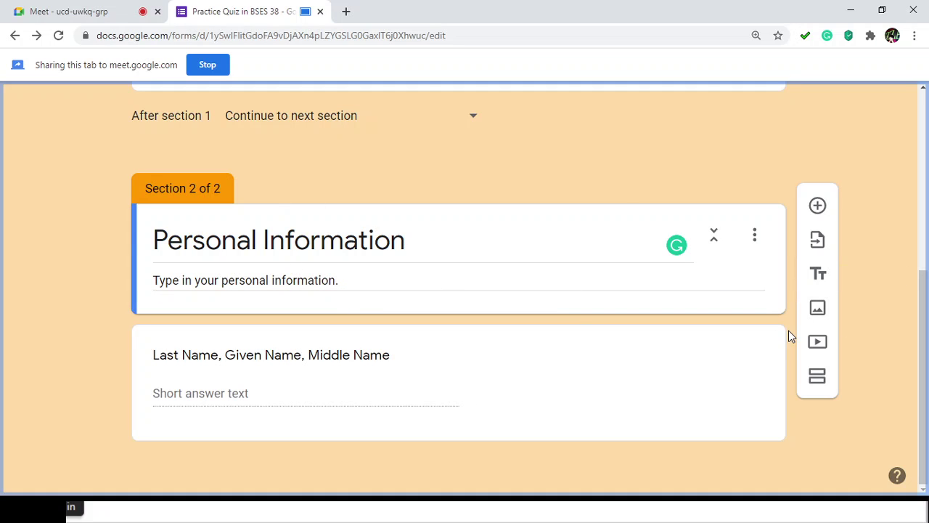
{"action": "left_click", "coordinate": [454, 339]}
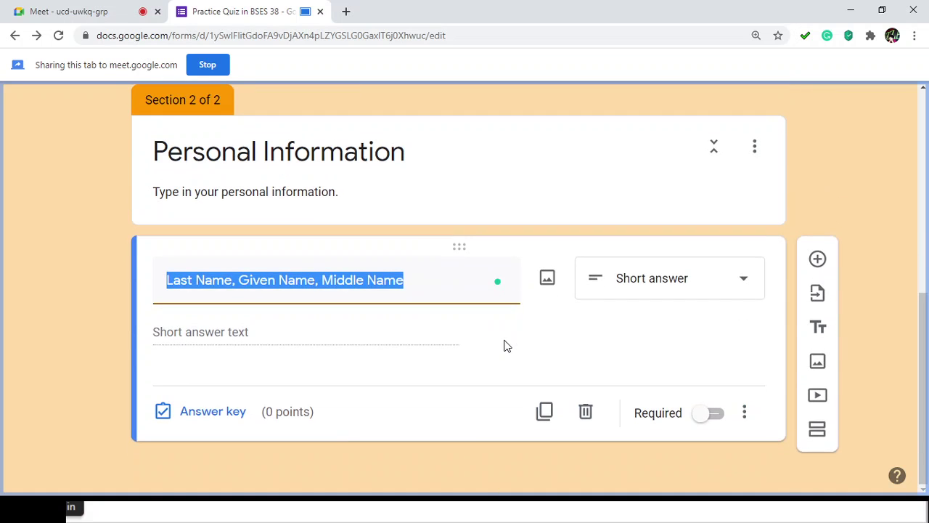
{"action": "scroll", "coordinate": [505, 345], "scroll_direction": "up", "scroll_amount": 1}
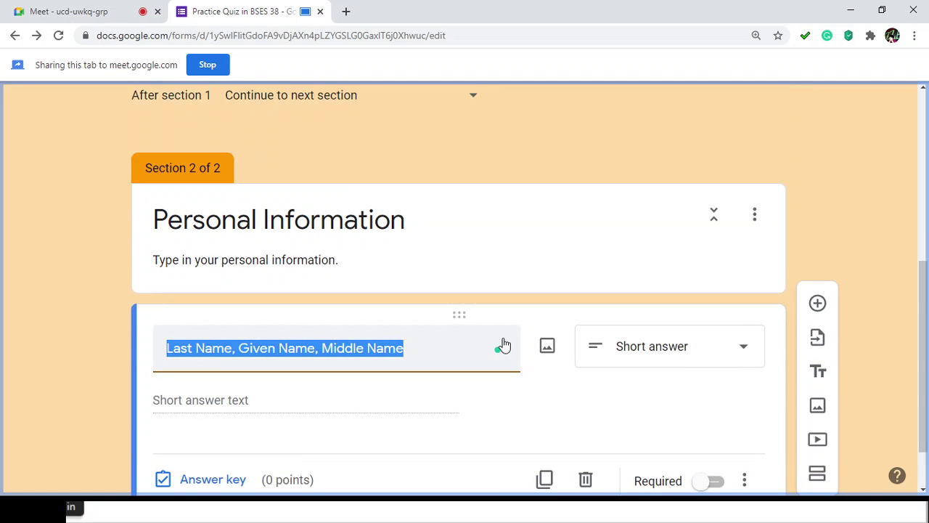
{"action": "scroll", "coordinate": [502, 344], "scroll_direction": "down", "scroll_amount": 1}
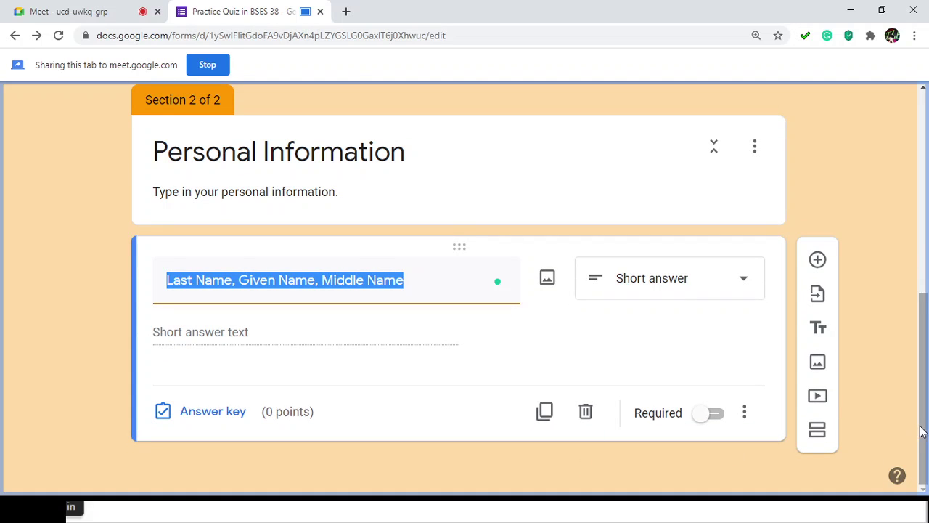
{"action": "left_click", "coordinate": [488, 486]}
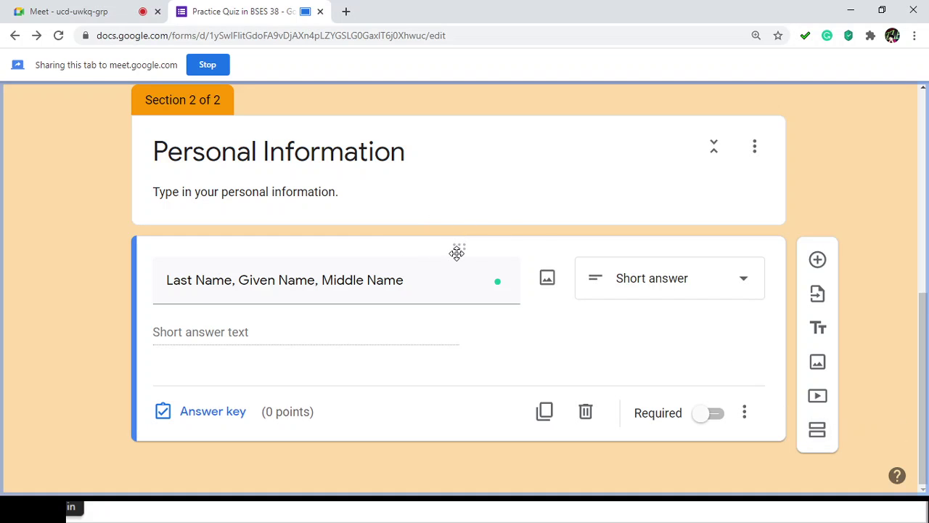
{"action": "left_click", "coordinate": [818, 431]}
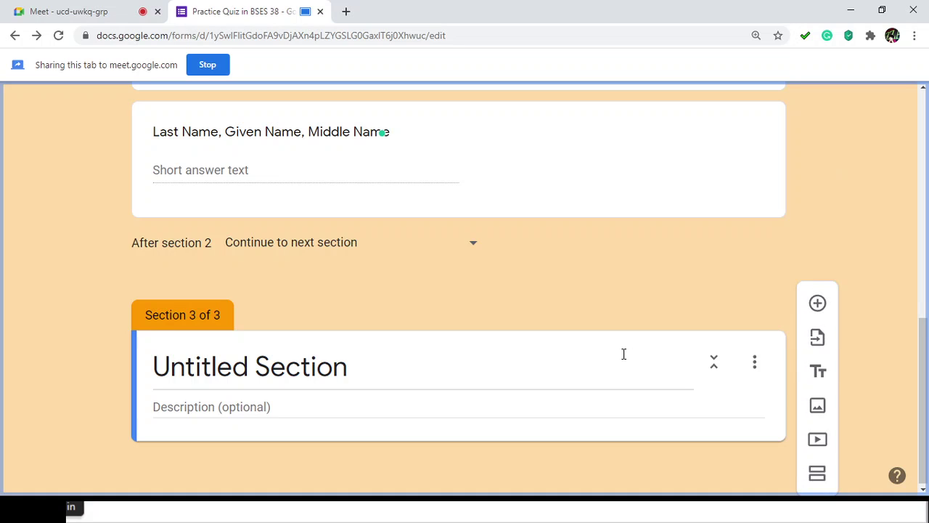
{"action": "left_click", "coordinate": [756, 364]}
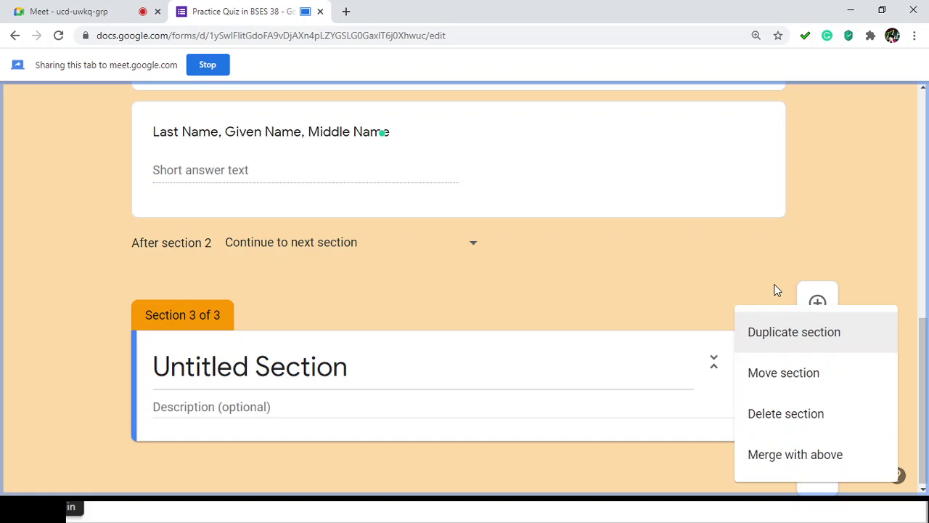
{"action": "left_click", "coordinate": [778, 421]}
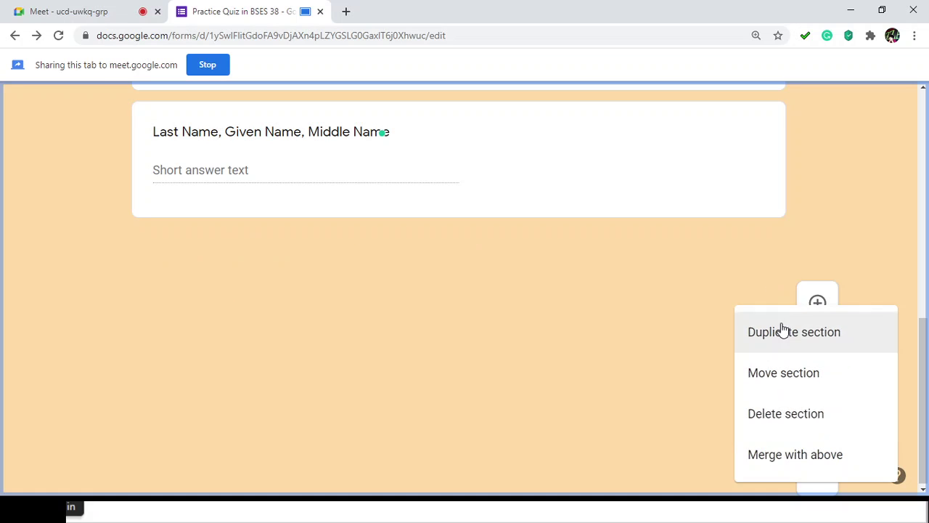
{"action": "scroll", "coordinate": [455, 363], "scroll_direction": "up", "scroll_amount": 2}
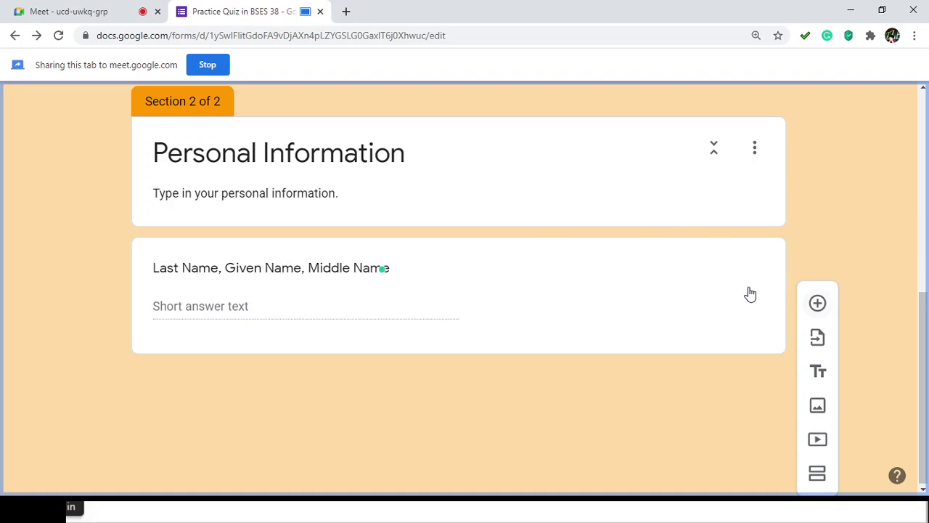
{"action": "scroll", "coordinate": [227, 377], "scroll_direction": "up", "scroll_amount": 3}
Step: Select the blank extra question and check its options menu
{"action": "left_click", "coordinate": [376, 243]}
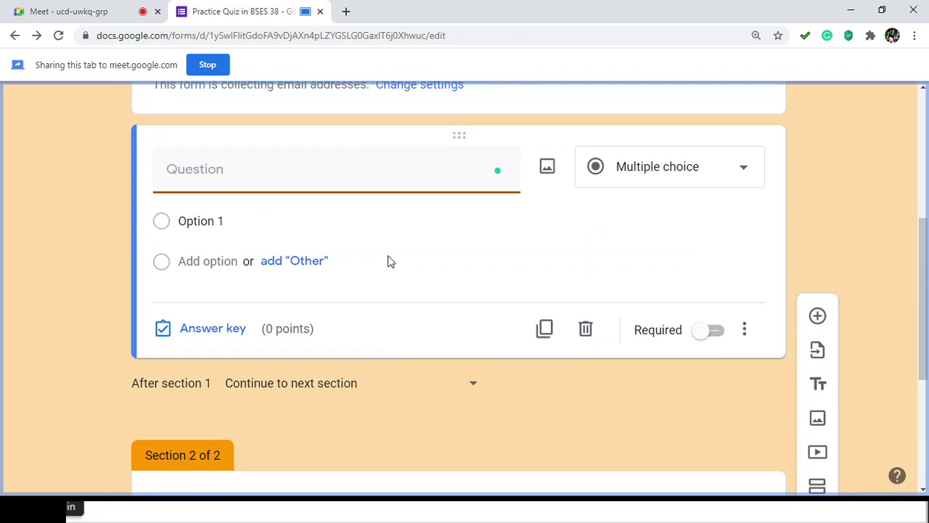
{"action": "scroll", "coordinate": [389, 255], "scroll_direction": "up", "scroll_amount": 3}
{"action": "scroll", "coordinate": [388, 259], "scroll_direction": "down", "scroll_amount": 5}
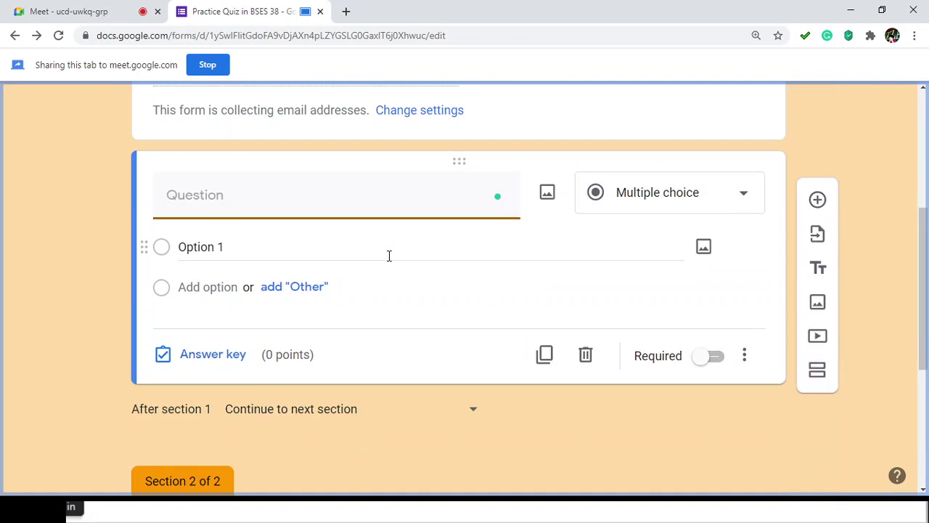
{"action": "scroll", "coordinate": [388, 261], "scroll_direction": "down", "scroll_amount": 1}
{"action": "scroll", "coordinate": [388, 262], "scroll_direction": "up", "scroll_amount": 6}
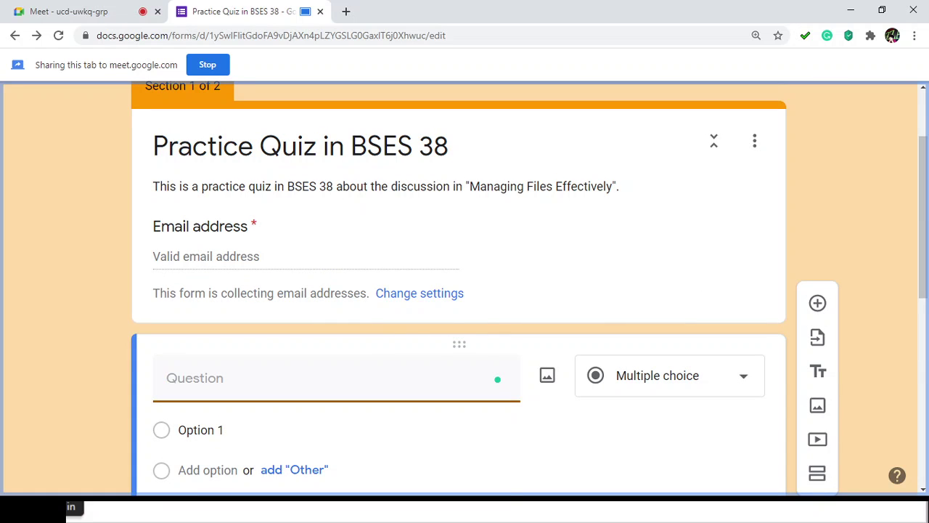
{"action": "scroll", "coordinate": [520, 344], "scroll_direction": "down", "scroll_amount": 2}
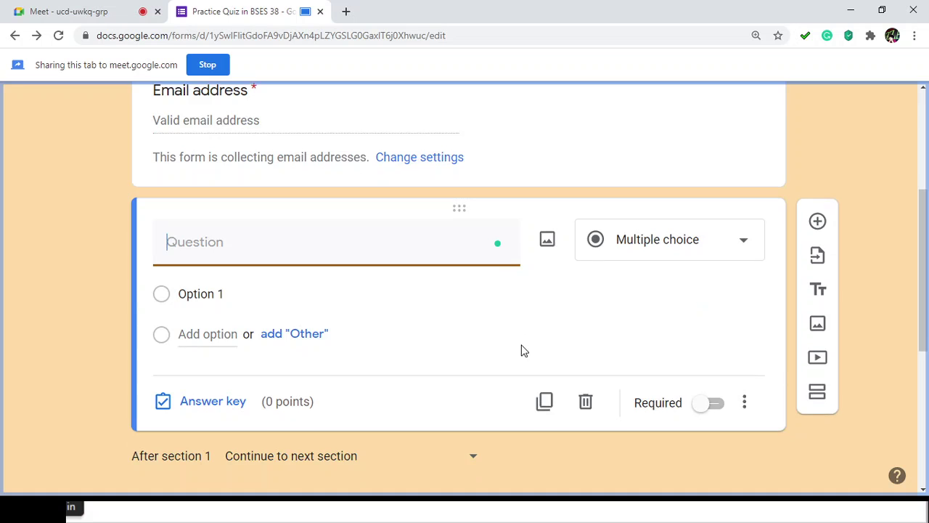
{"action": "scroll", "coordinate": [525, 351], "scroll_direction": "up", "scroll_amount": 3}
{"action": "scroll", "coordinate": [520, 351], "scroll_direction": "down", "scroll_amount": 4}
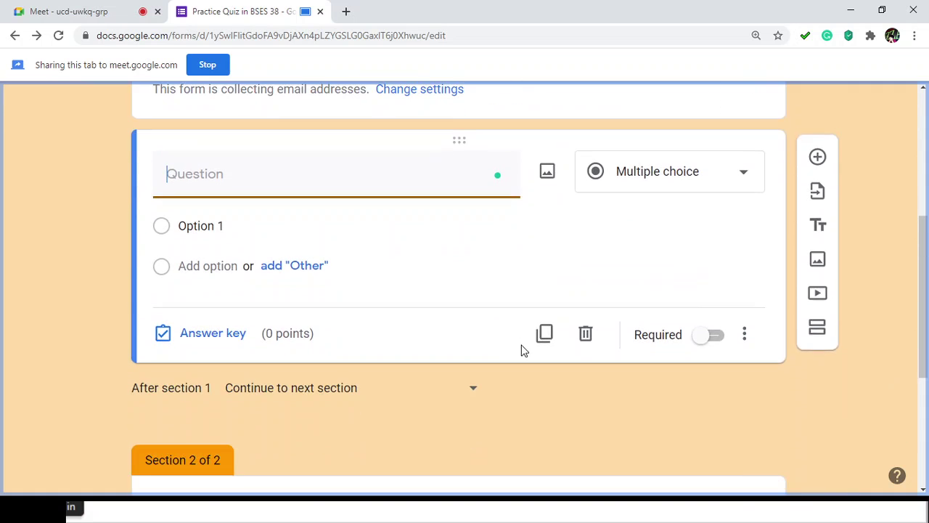
{"action": "scroll", "coordinate": [521, 351], "scroll_direction": "up", "scroll_amount": 4}
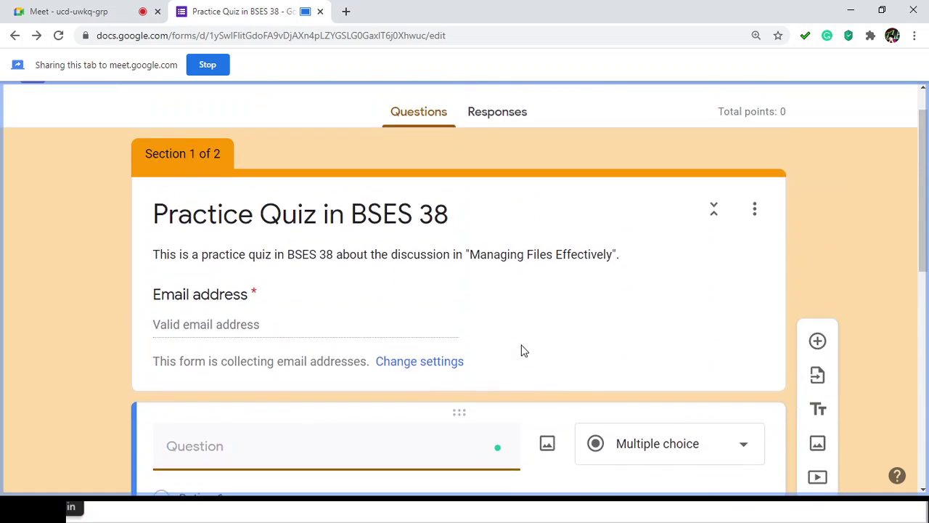
{"action": "scroll", "coordinate": [521, 350], "scroll_direction": "down", "scroll_amount": 2}
{"action": "scroll", "coordinate": [554, 277], "scroll_direction": "up", "scroll_amount": 2}
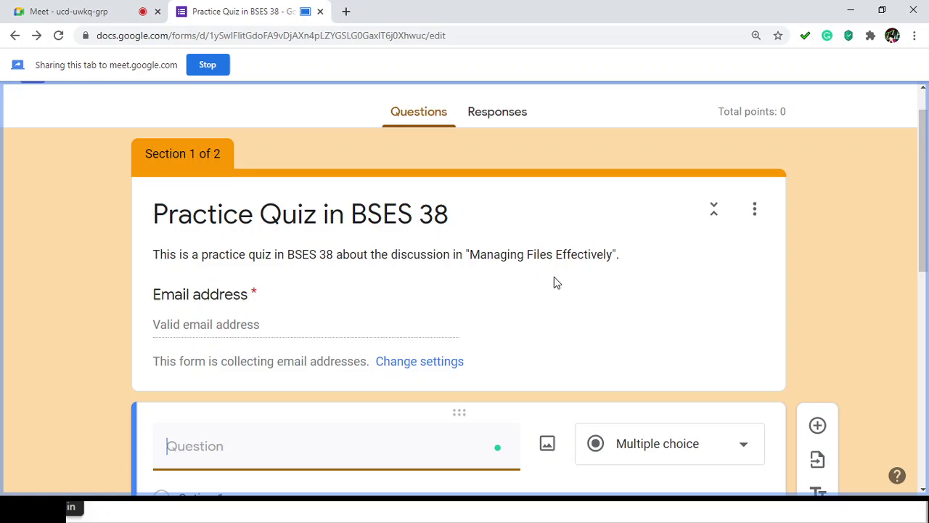
{"action": "left_click", "coordinate": [537, 199]}
{"action": "scroll", "coordinate": [564, 239], "scroll_direction": "down", "scroll_amount": 3}
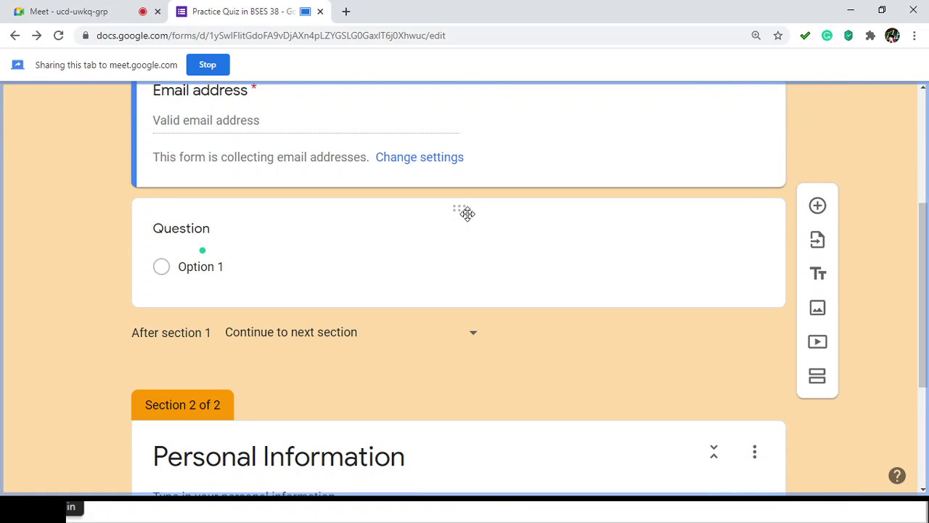
{"action": "left_click", "coordinate": [671, 203]}
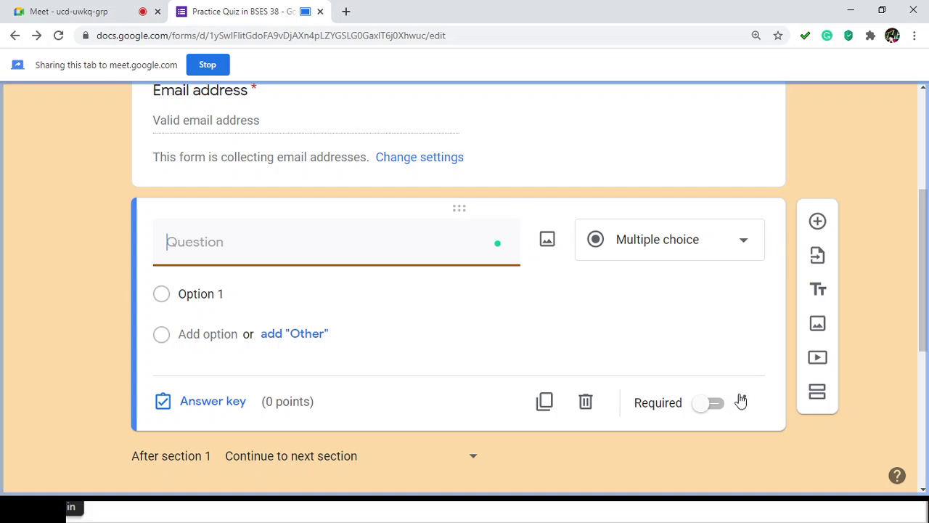
{"action": "left_click", "coordinate": [744, 405]}
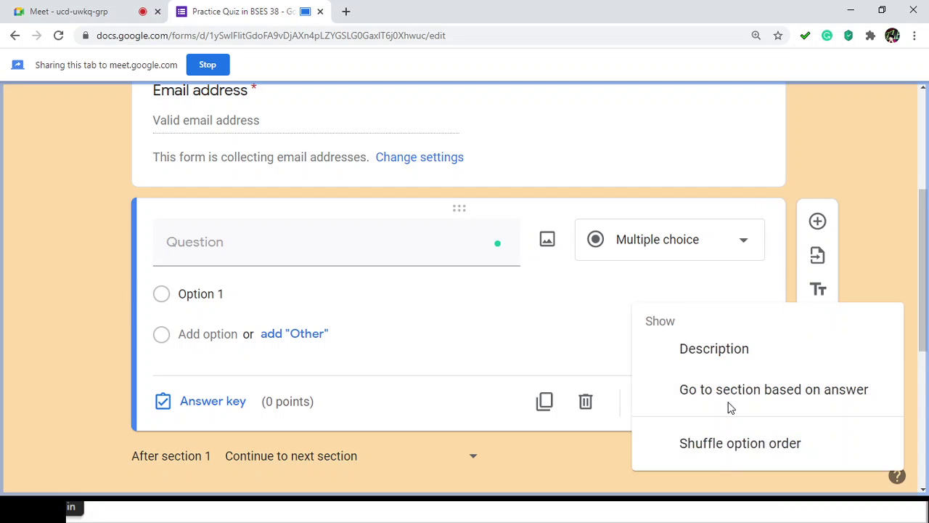
{"action": "left_click", "coordinate": [836, 283]}
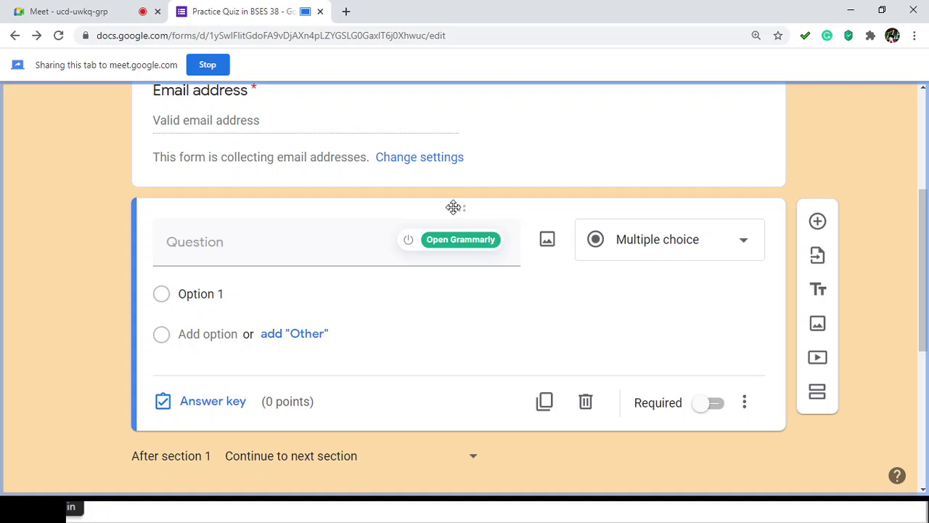
Step: Delete the blank question and go back to the Section 1 header card
{"action": "left_click", "coordinate": [585, 402]}
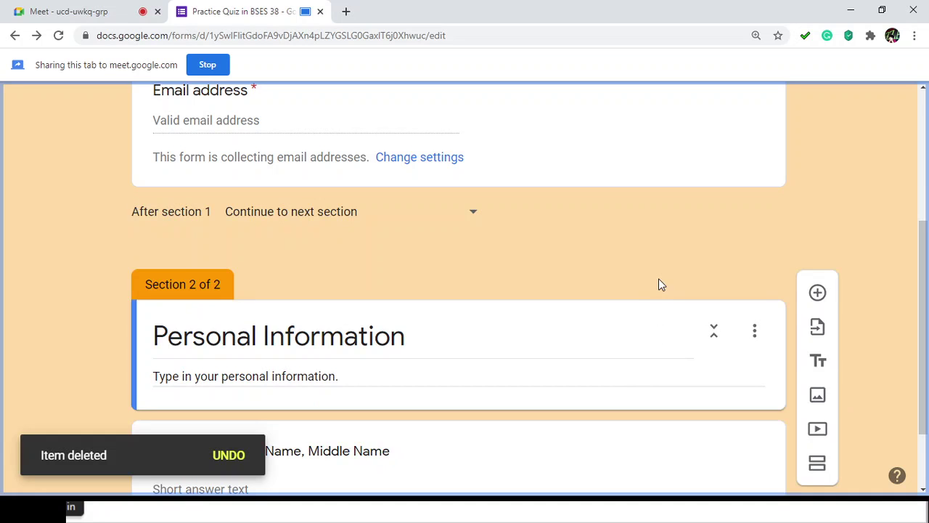
{"action": "scroll", "coordinate": [649, 280], "scroll_direction": "up", "scroll_amount": 5}
{"action": "left_click", "coordinate": [574, 240]}
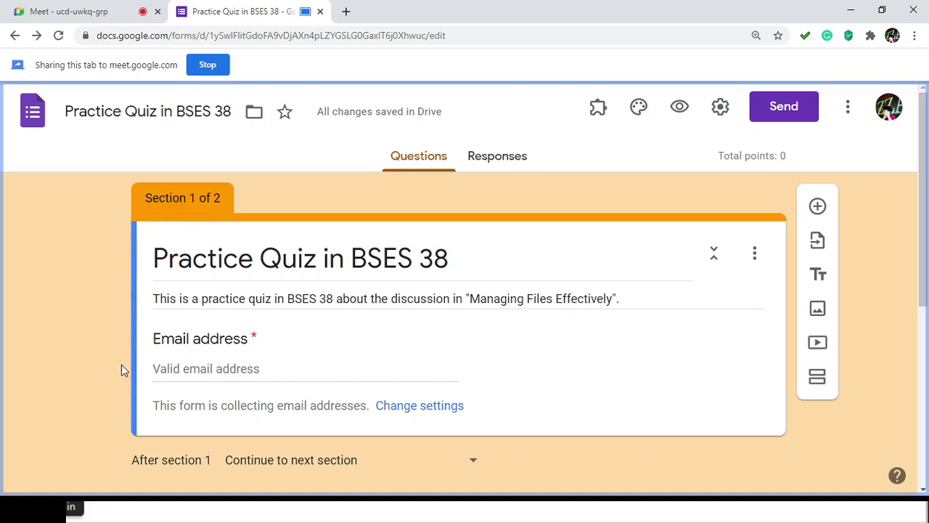
Step: Insert a Short answer question titled 'Age' right after the name question
{"action": "scroll", "coordinate": [190, 384], "scroll_direction": "down", "scroll_amount": 5}
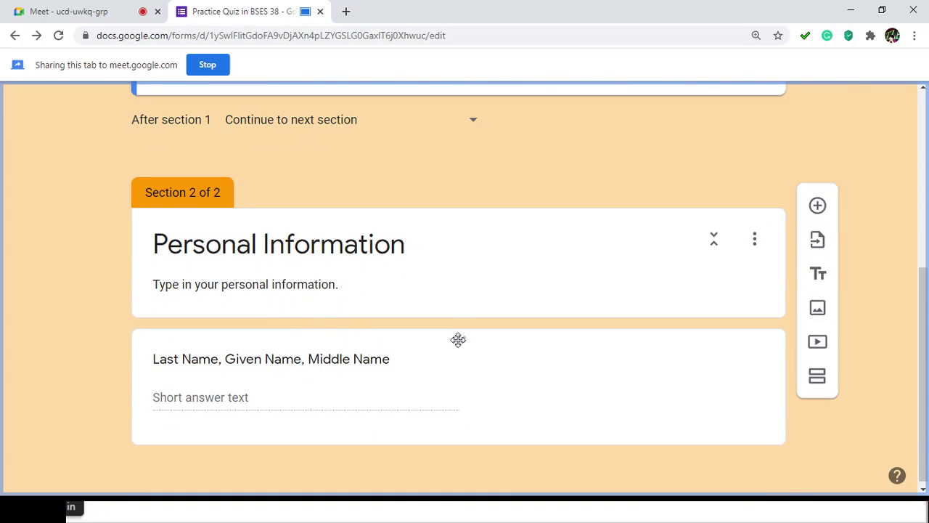
{"action": "left_click", "coordinate": [440, 346]}
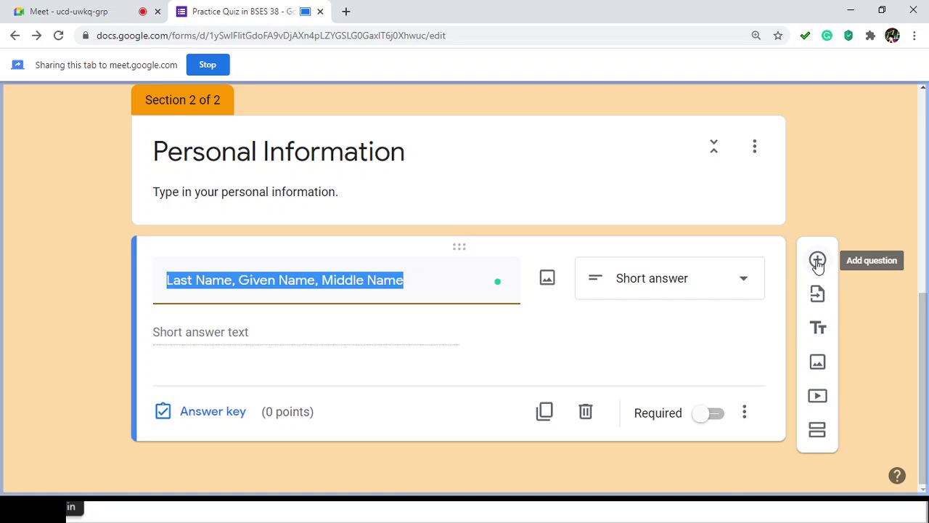
{"action": "left_click", "coordinate": [818, 262]}
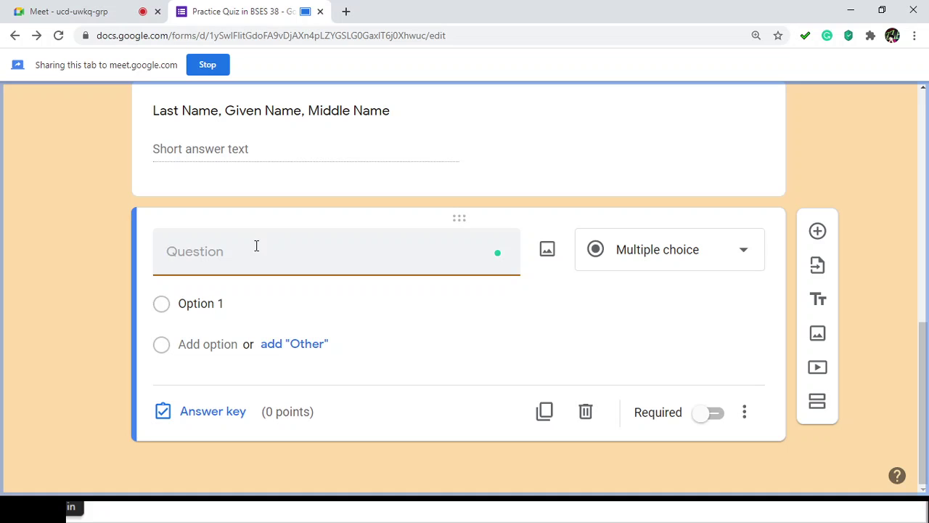
{"action": "type", "text": "Age"}
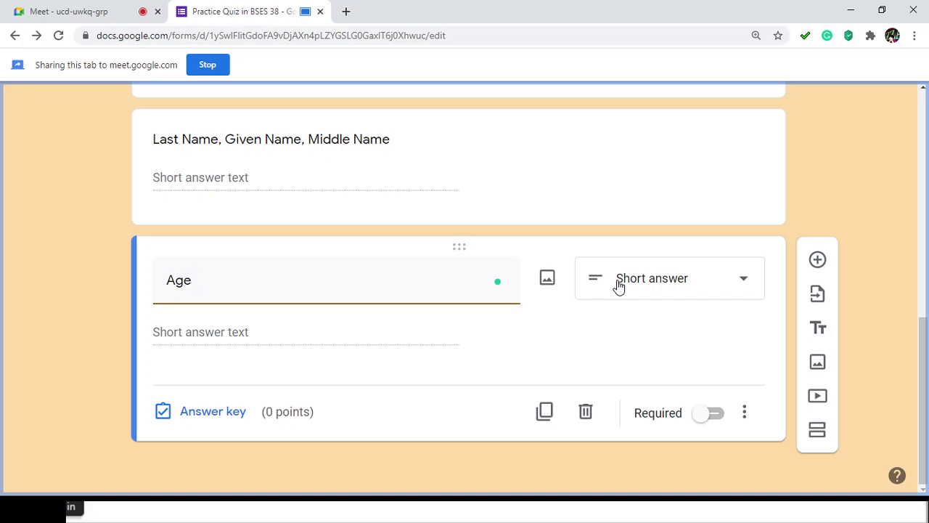
{"action": "left_click", "coordinate": [182, 336]}
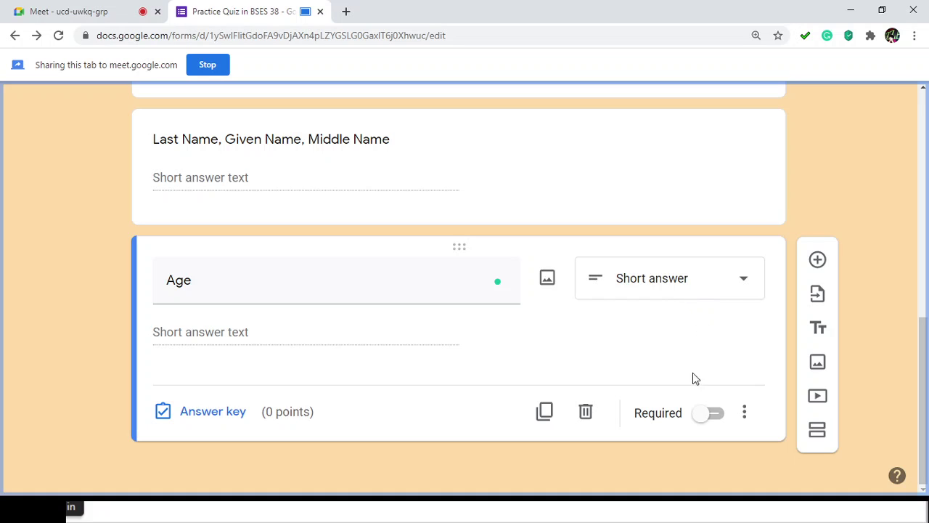
Step: Validate Age with Regular expression Contains '20' and error text 'Sorry try again'
{"action": "left_click", "coordinate": [745, 419]}
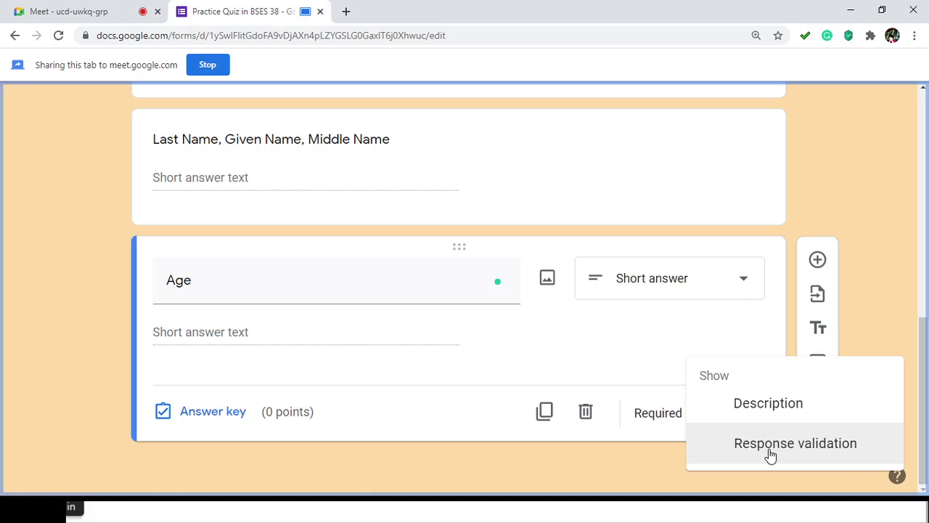
{"action": "left_click", "coordinate": [769, 452]}
{"action": "scroll", "coordinate": [649, 436], "scroll_direction": "down", "scroll_amount": 1}
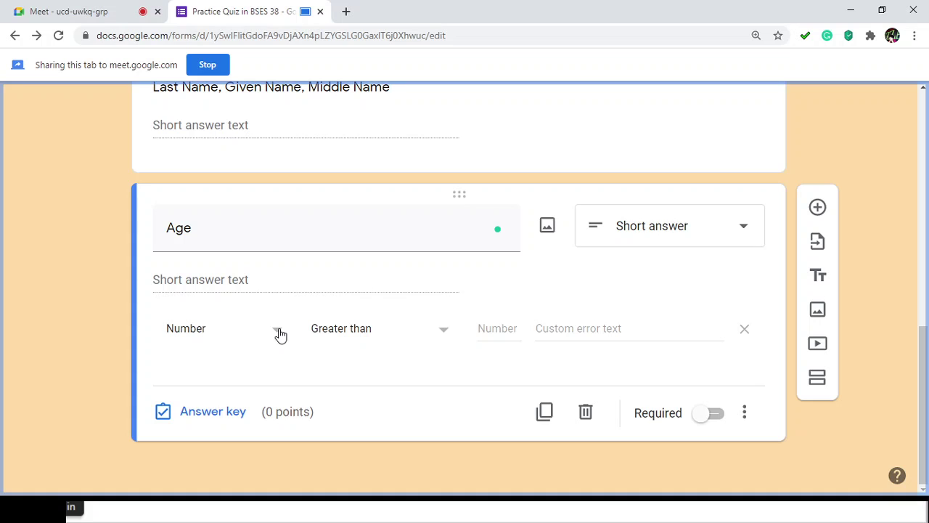
{"action": "left_click", "coordinate": [279, 335]}
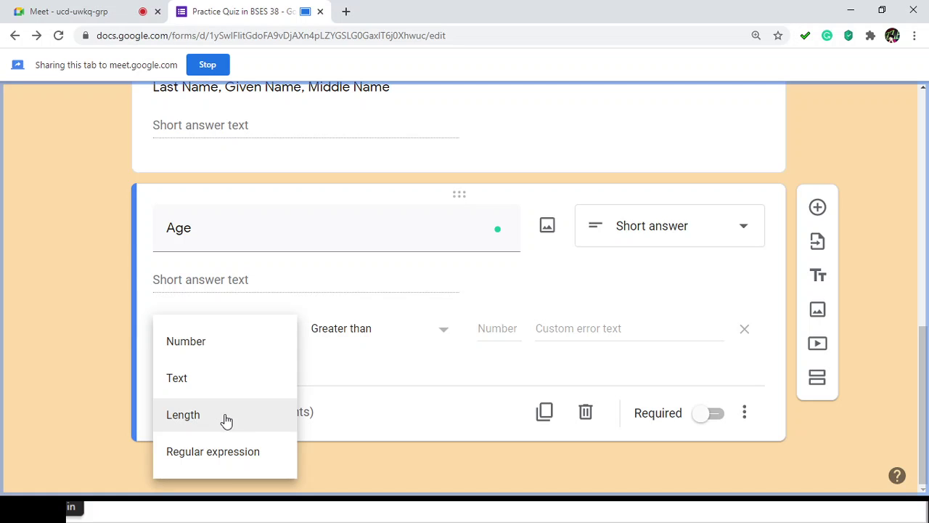
{"action": "left_click", "coordinate": [223, 457]}
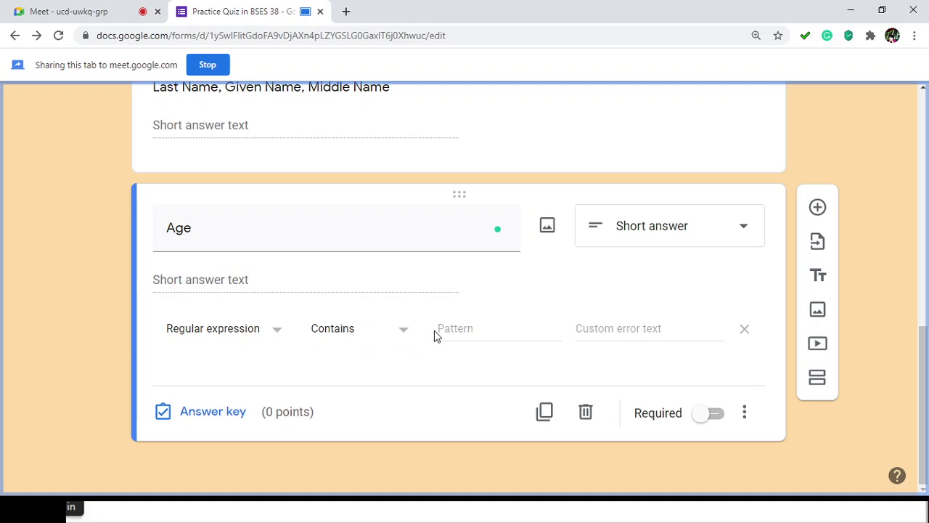
{"action": "left_click", "coordinate": [455, 331]}
{"action": "type", "text": "20"}
{"action": "left_click", "coordinate": [591, 326]}
{"action": "type", "text": "Sorry try again"}
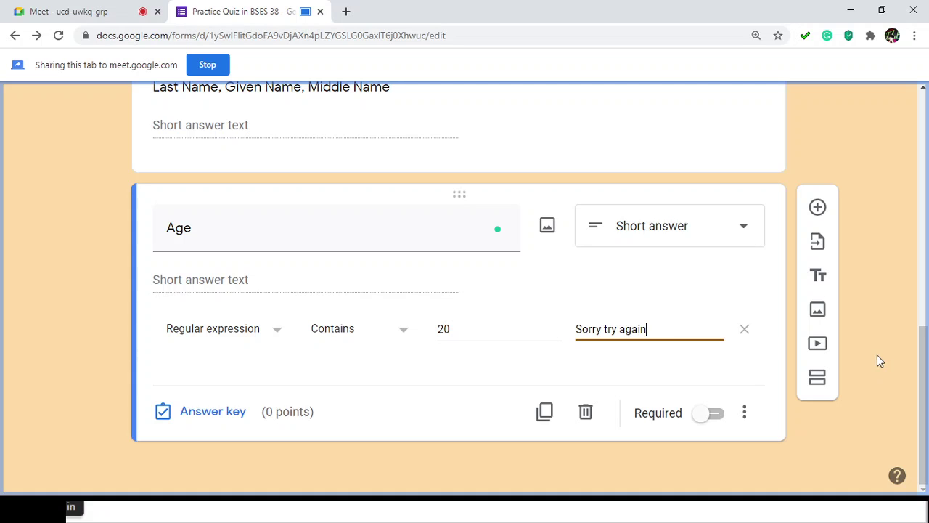
Step: Switch Age validation to Number between 15 and 50, error 'Sorry but your age is not acceptable.'
{"action": "left_click", "coordinate": [272, 331]}
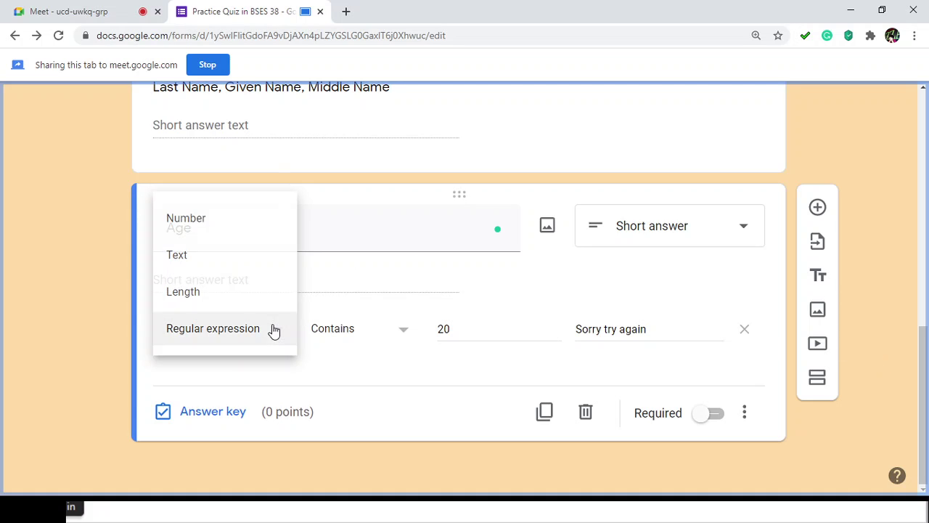
{"action": "left_click", "coordinate": [198, 221]}
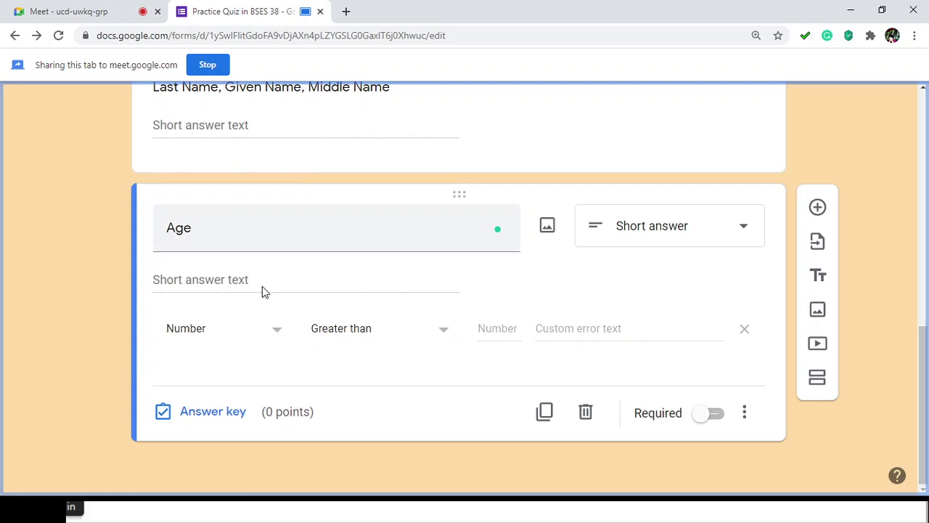
{"action": "left_click", "coordinate": [443, 330]}
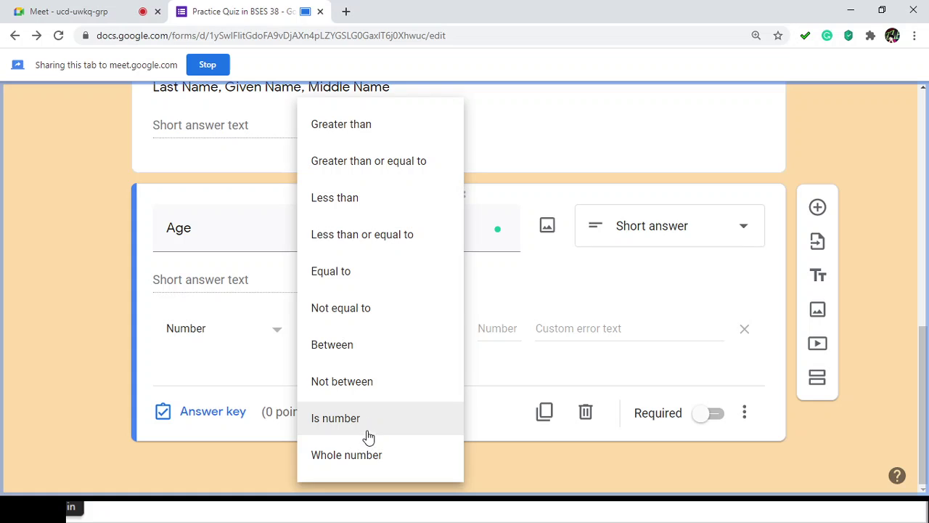
{"action": "left_click", "coordinate": [360, 358]}
{"action": "left_click", "coordinate": [498, 318]}
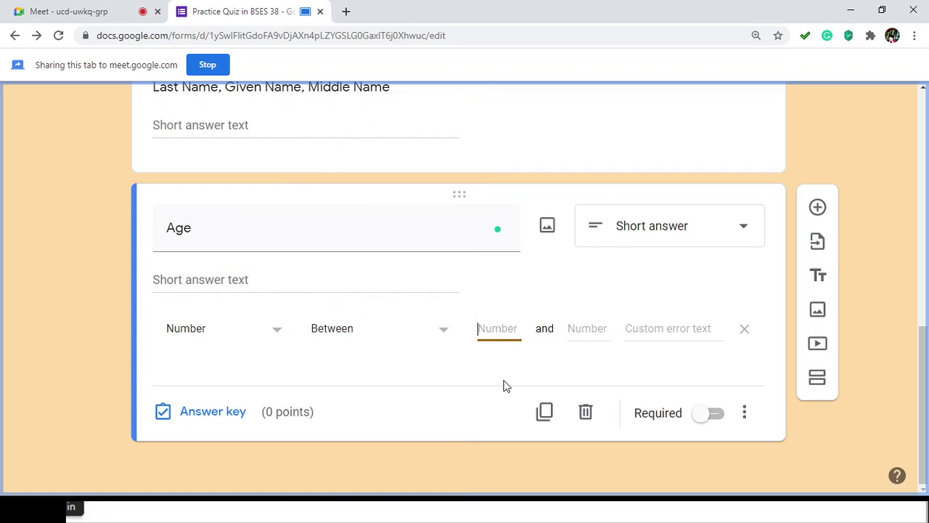
{"action": "type", "text": "15"}
{"action": "left_click", "coordinate": [586, 330]}
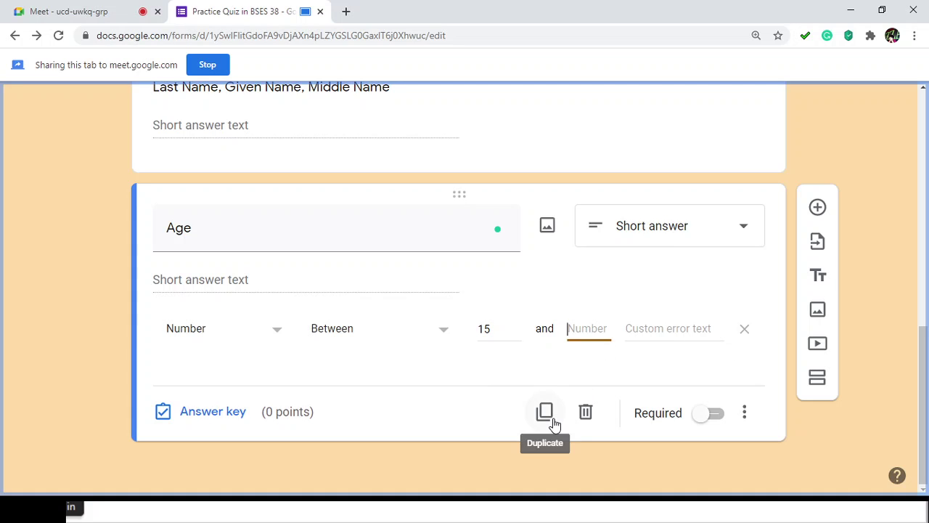
{"action": "type", "text": "50"}
{"action": "left_click", "coordinate": [644, 330]}
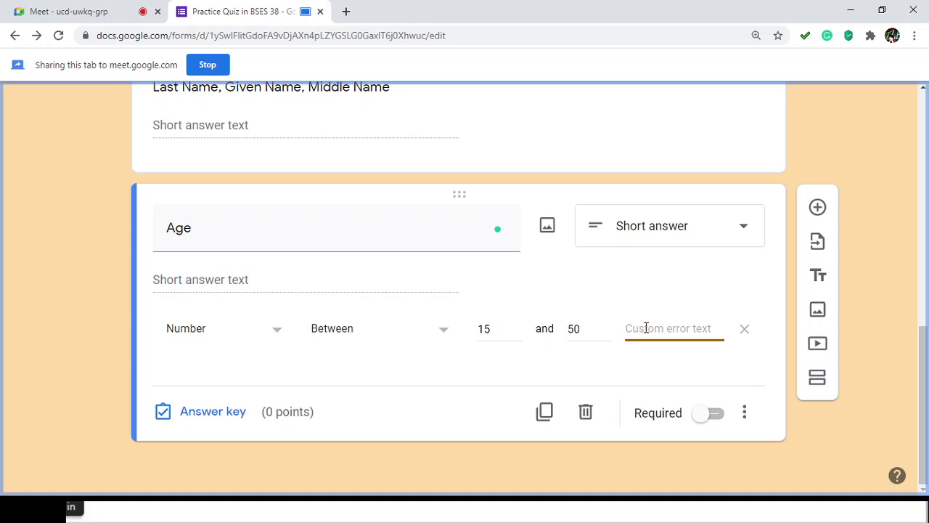
{"action": "type", "text": "Sorry but y"}
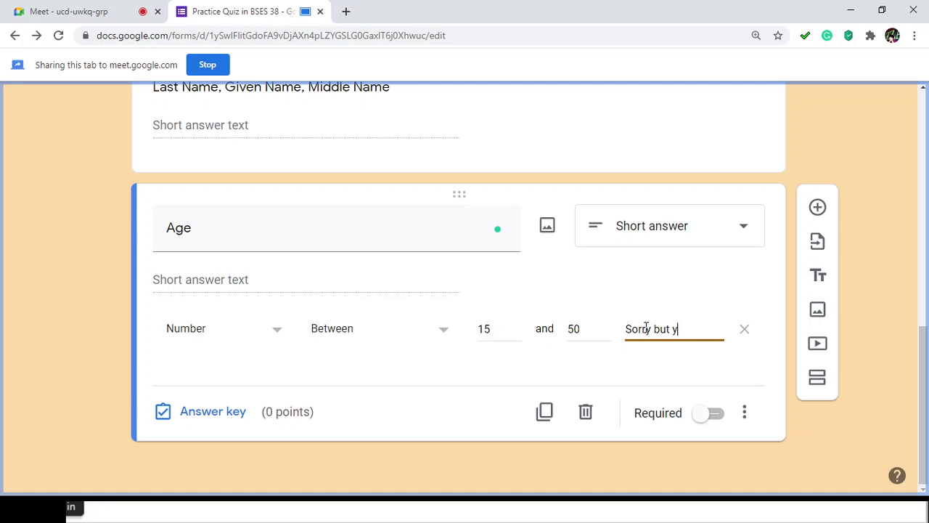
{"action": "type", "text": "our age is not"}
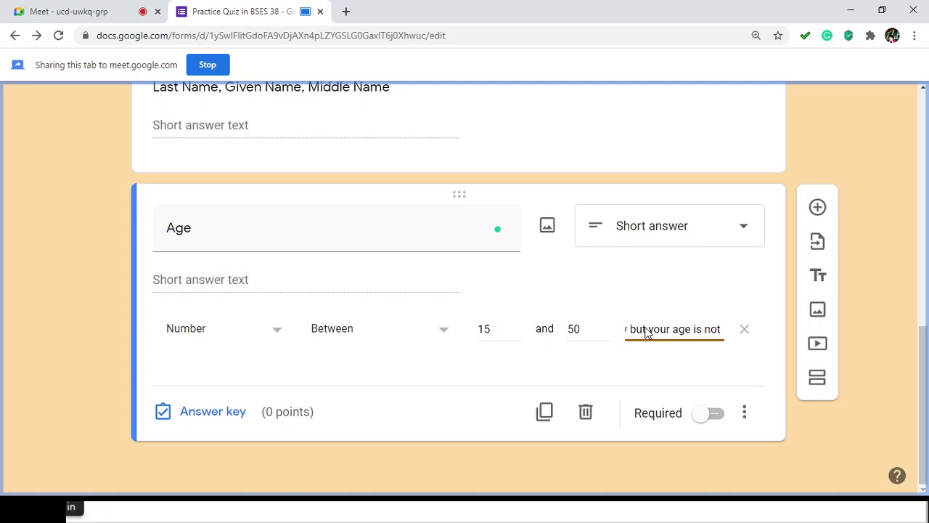
{"action": "type", "text": " acc"}
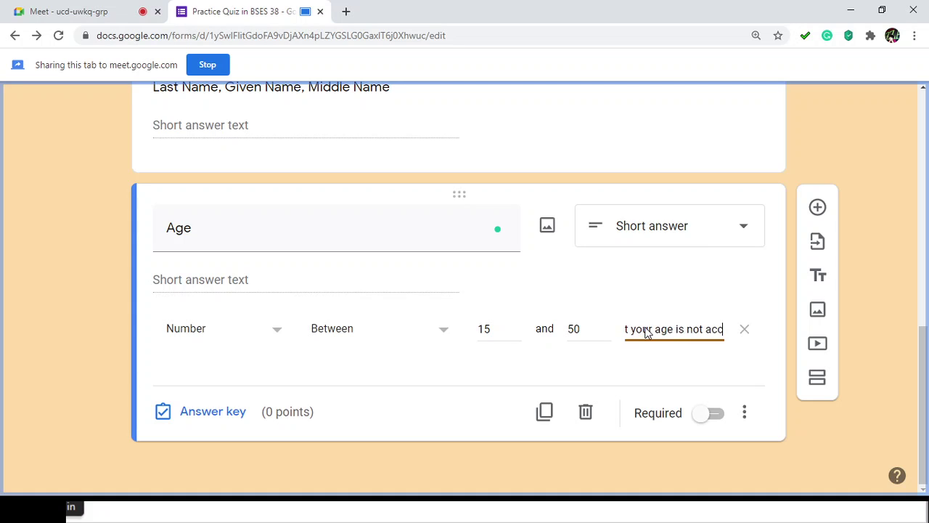
{"action": "type", "text": "ceptable"}
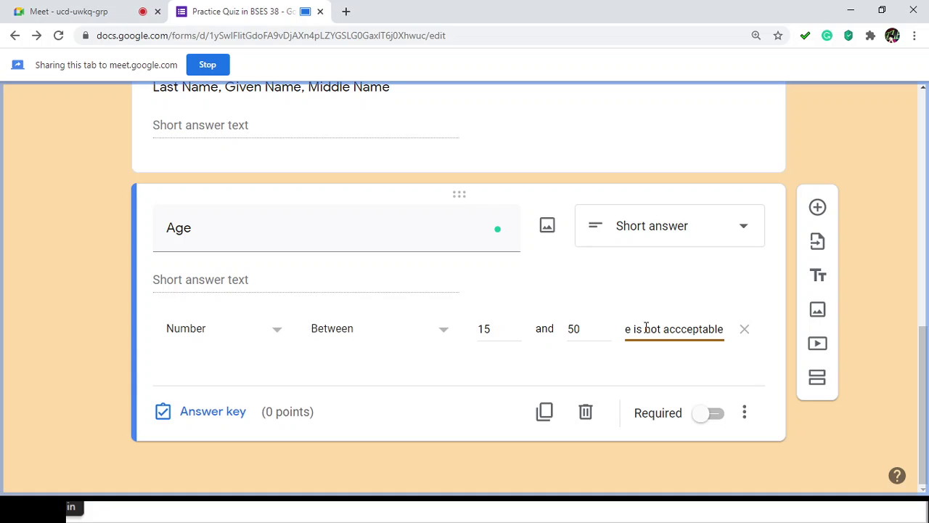
{"action": "type", "text": "."}
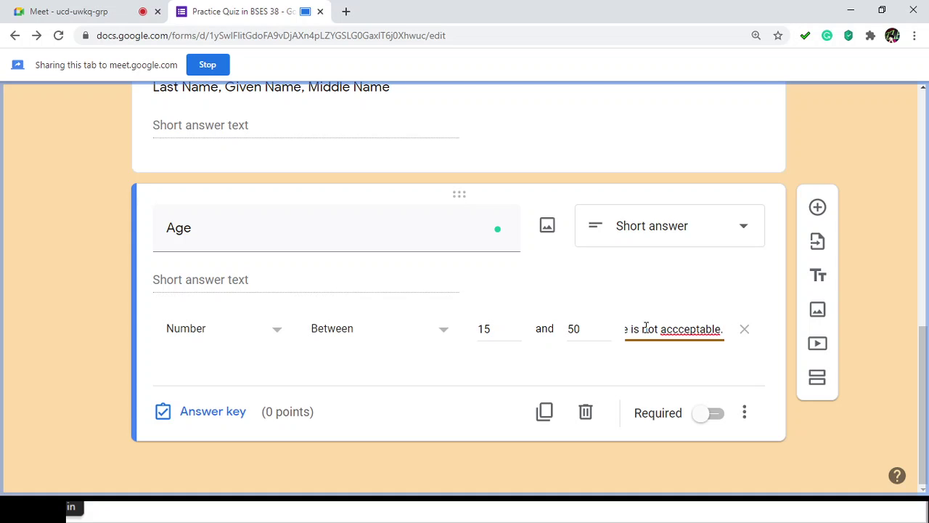
{"action": "left_click", "coordinate": [677, 329]}
{"action": "key", "text": "BackSpace"}
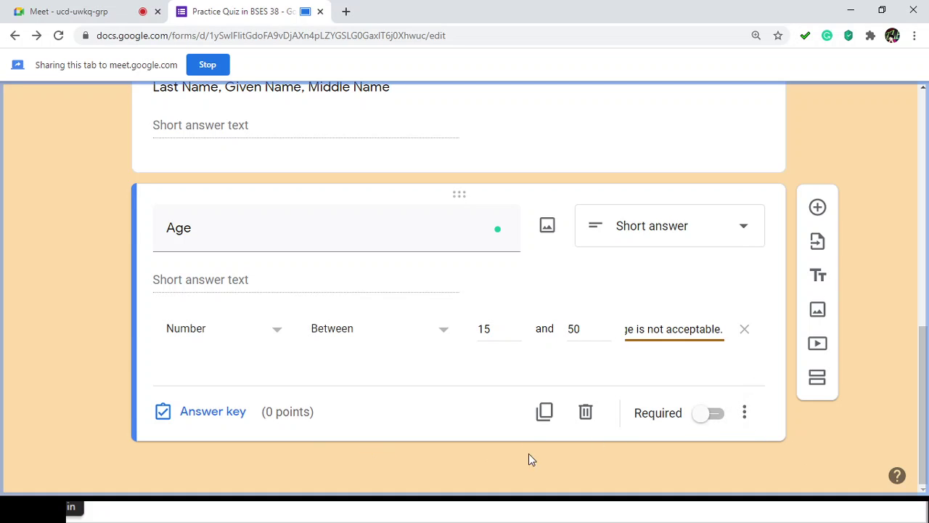
Step: Turn on the Required toggle for the Age question
{"action": "left_click", "coordinate": [702, 414]}
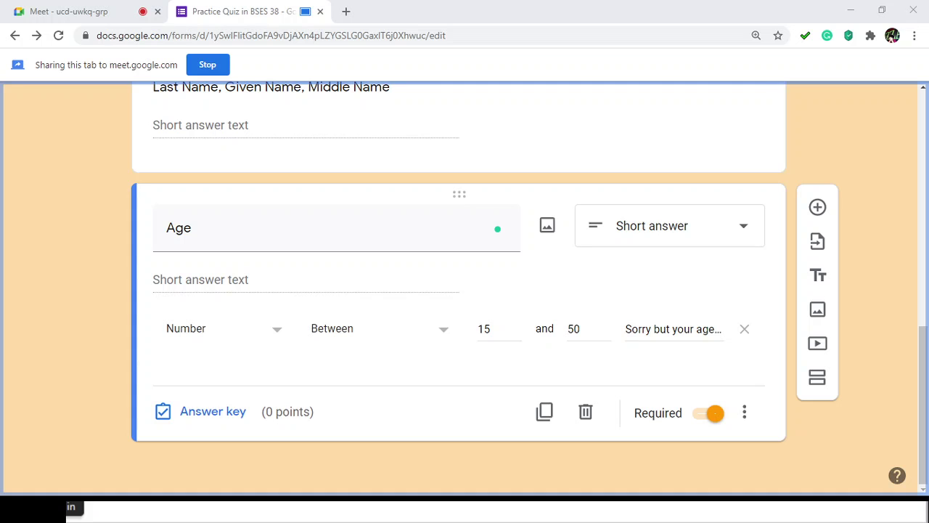
{"action": "key", "text": "alt+Tab"}
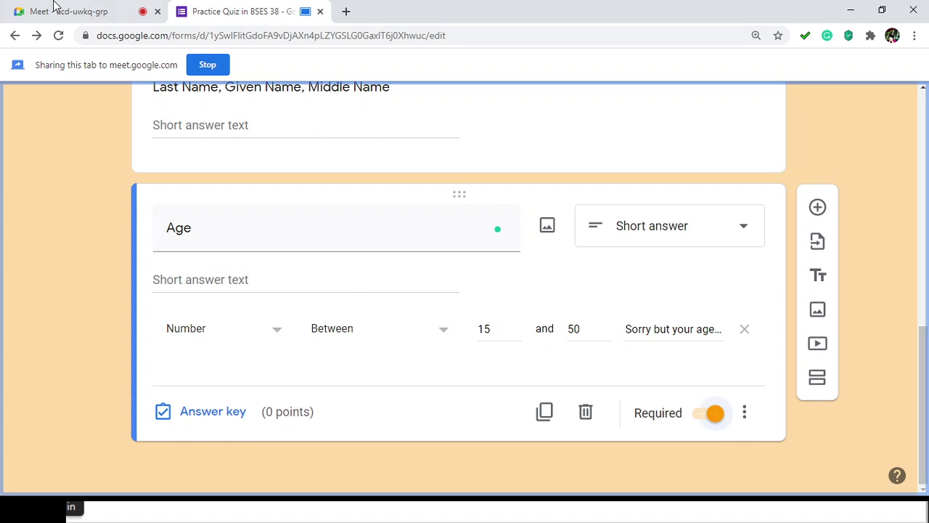
{"action": "left_click", "coordinate": [67, 12]}
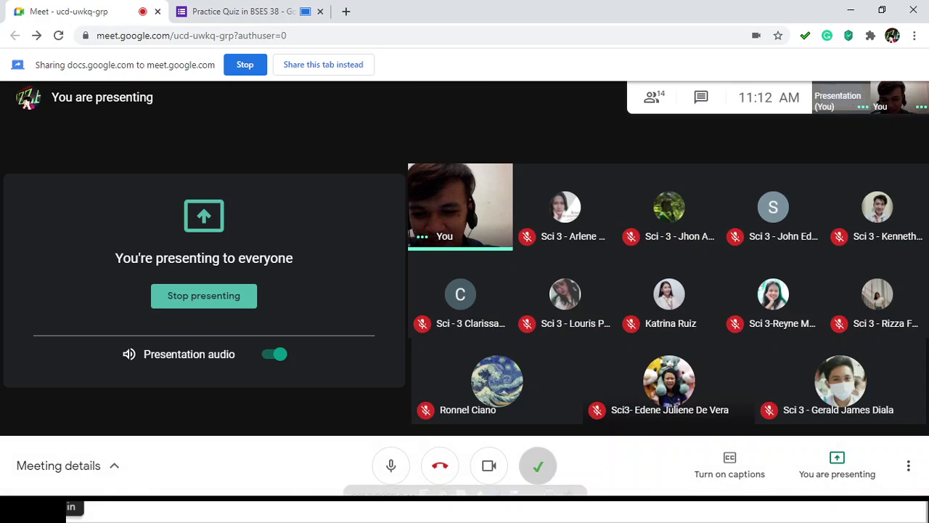
{"action": "left_click", "coordinate": [253, 13]}
{"action": "left_click", "coordinate": [114, 14]}
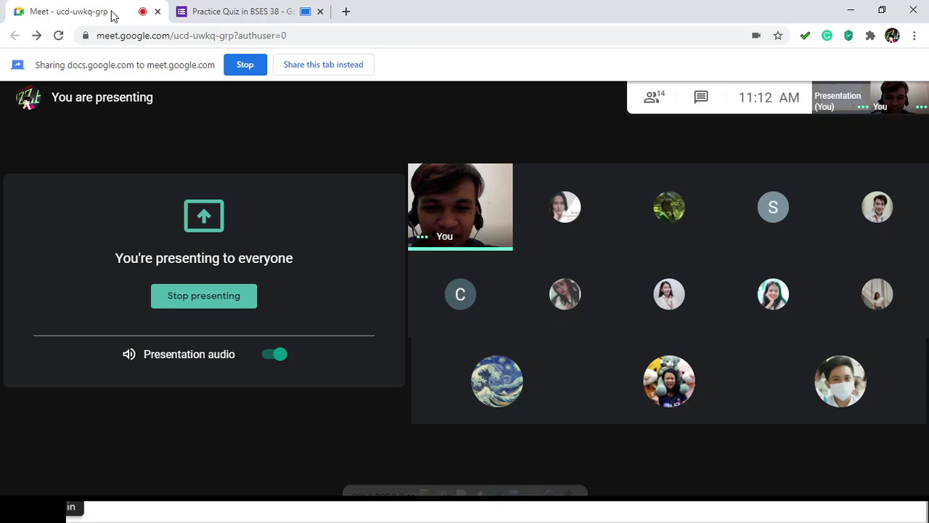
{"action": "left_click", "coordinate": [258, 13]}
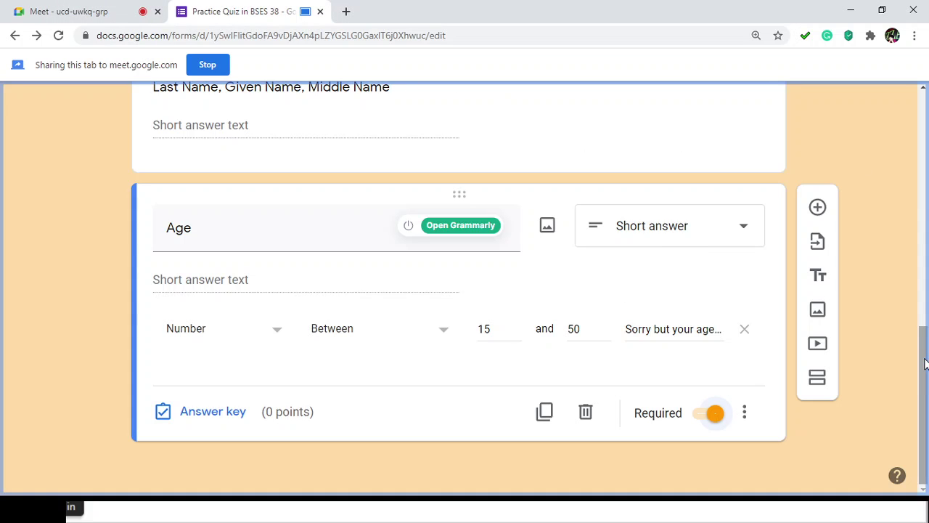
Step: Switch on Required for the 'Last Name, Given Name, Middle Name' question
{"action": "scroll", "coordinate": [926, 349], "scroll_direction": "up", "scroll_amount": 1}
{"action": "scroll", "coordinate": [926, 348], "scroll_direction": "down", "scroll_amount": 1}
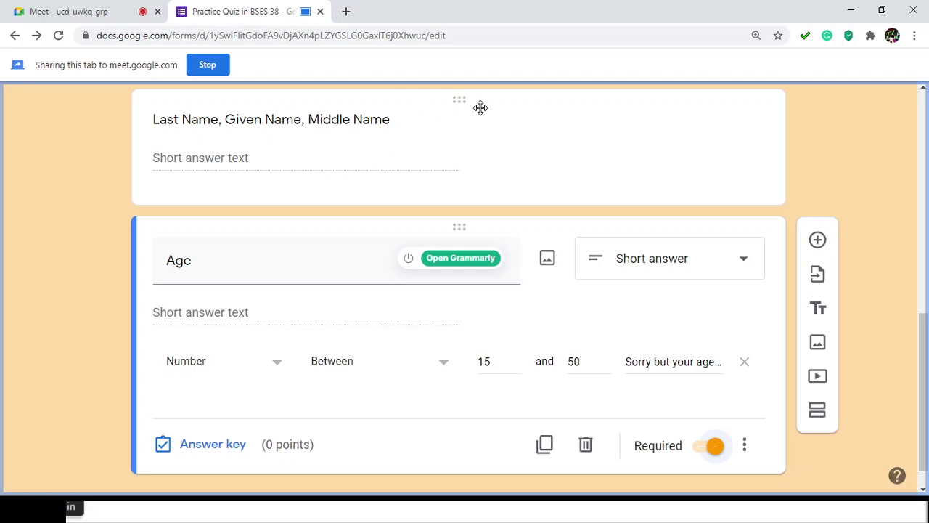
{"action": "left_click", "coordinate": [548, 97]}
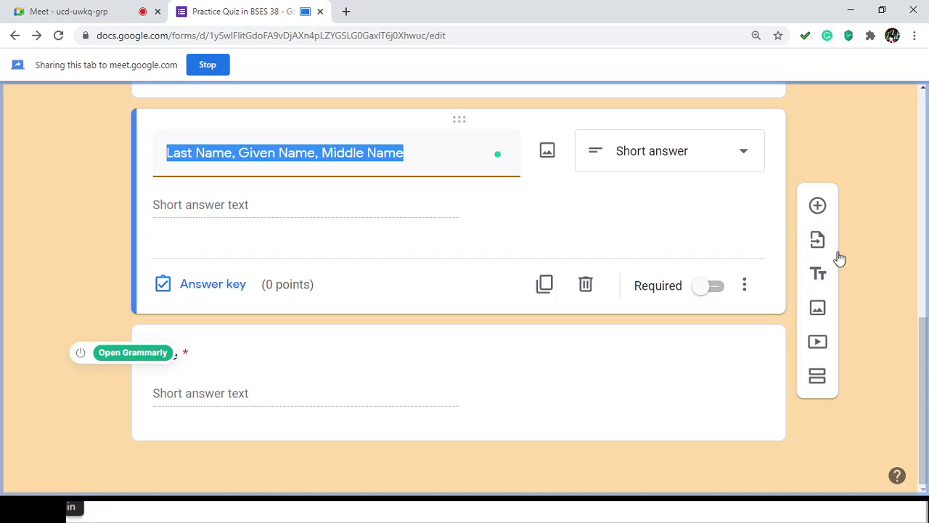
{"action": "left_click", "coordinate": [713, 289]}
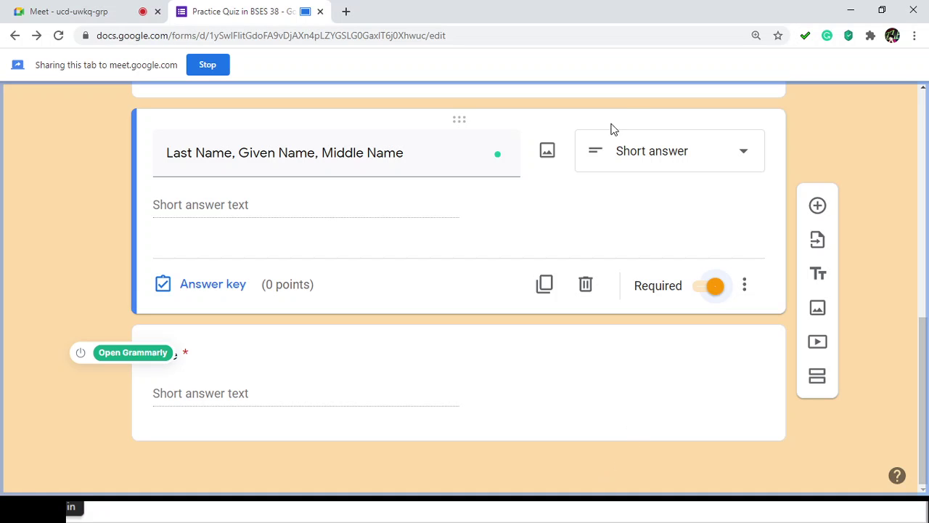
Step: Add response validation to the name question and set it to Text with Contains
{"action": "left_click", "coordinate": [744, 288]}
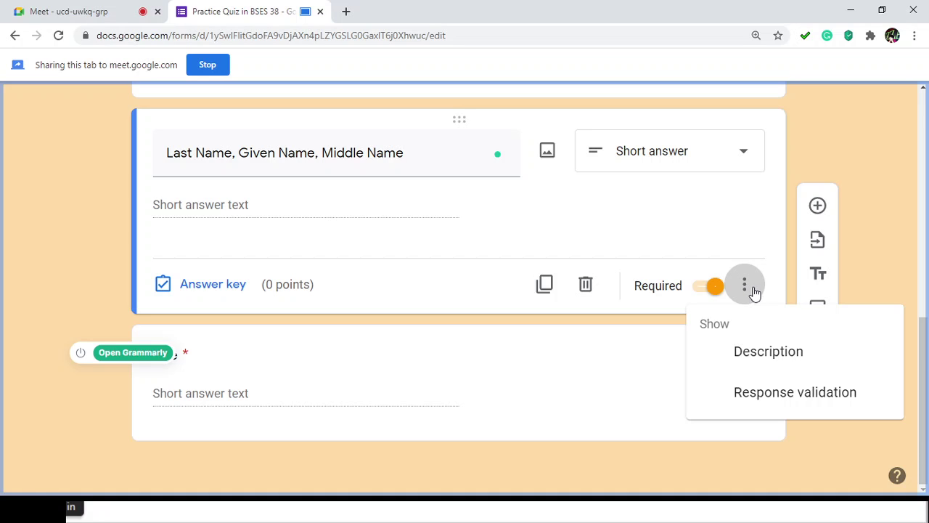
{"action": "left_click", "coordinate": [776, 392]}
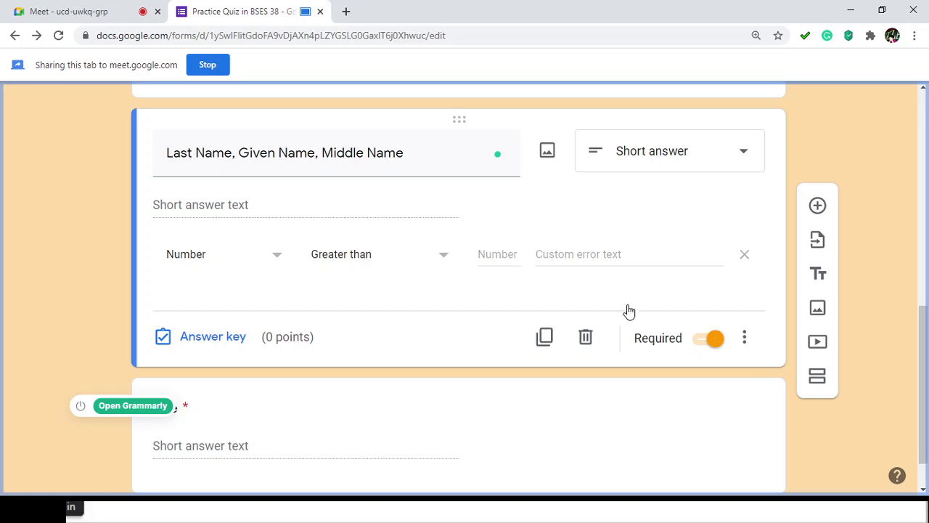
{"action": "left_click", "coordinate": [275, 258]}
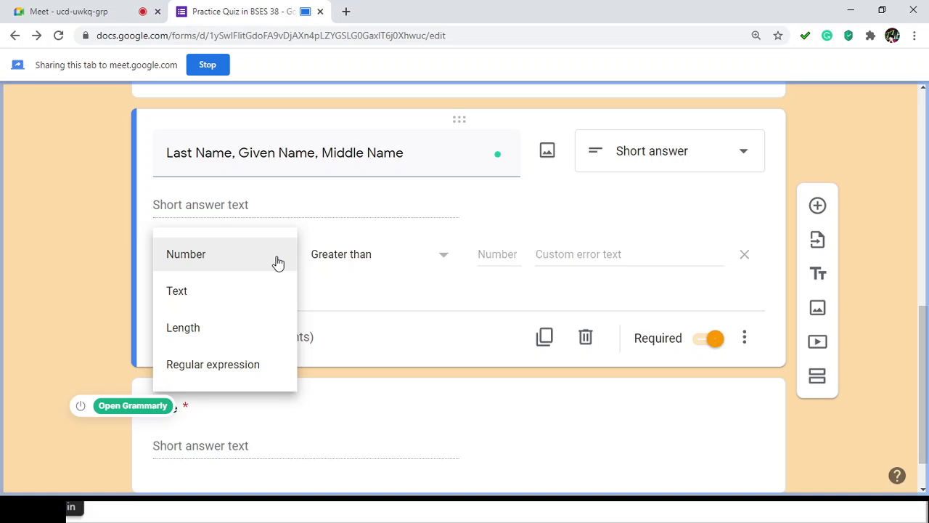
{"action": "left_click", "coordinate": [222, 292]}
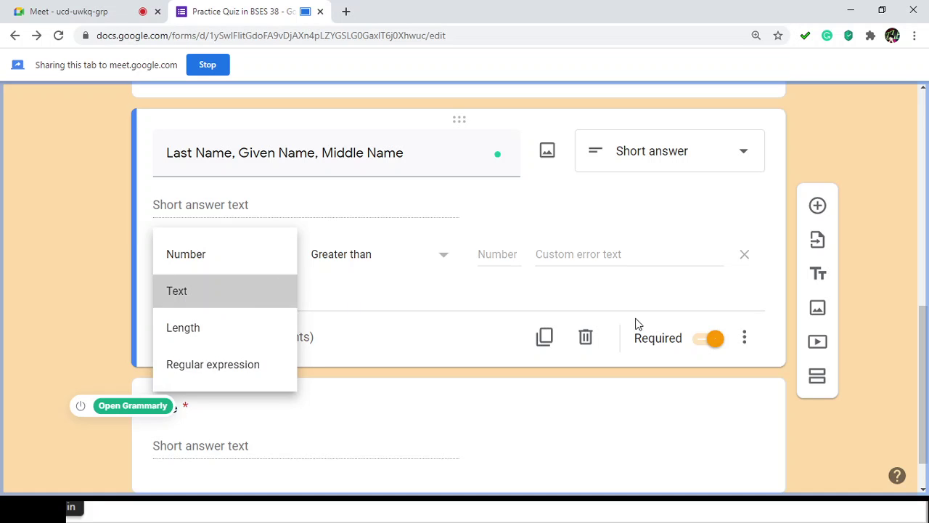
{"action": "left_click", "coordinate": [745, 341]}
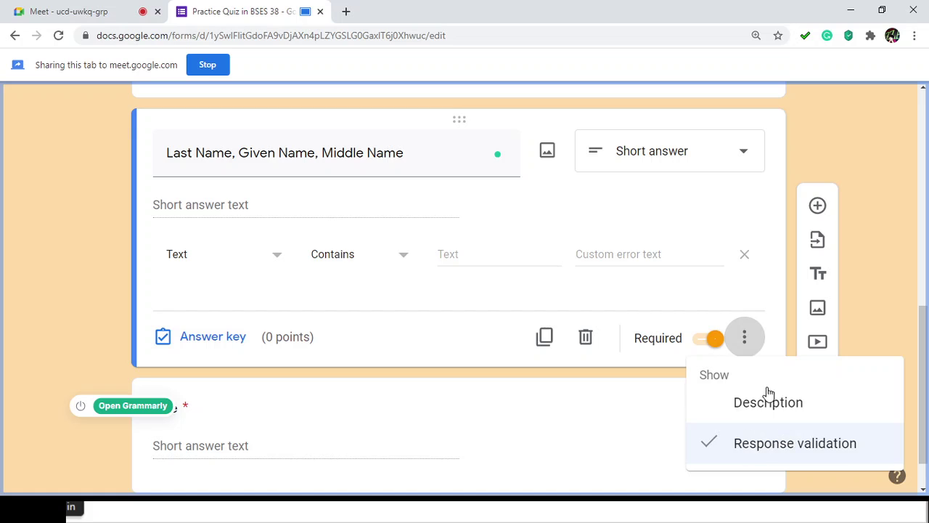
Step: Dismiss the name question's options menu, keeping the Text Contains validation
{"action": "left_click", "coordinate": [76, 156]}
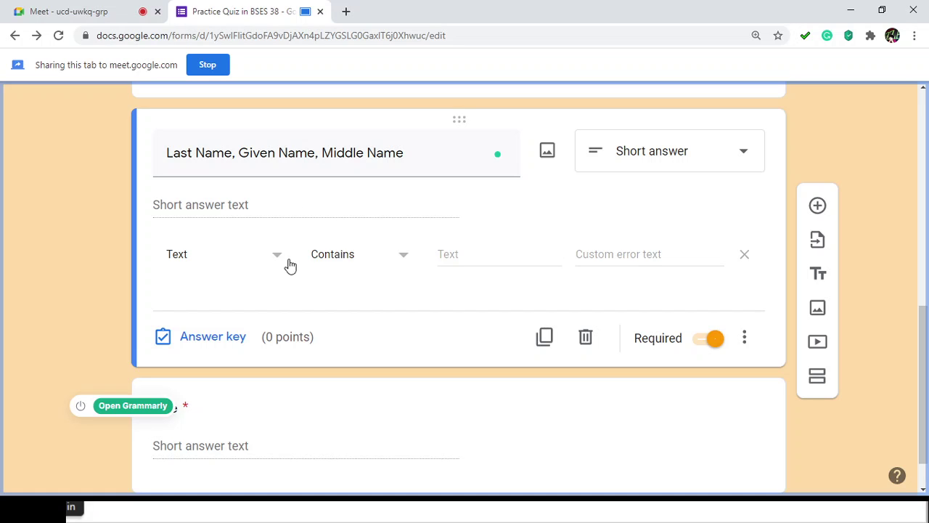
Step: Try 'abcd' as a Contains value, then delete the name question's response validation rule
{"action": "left_click", "coordinate": [405, 258]}
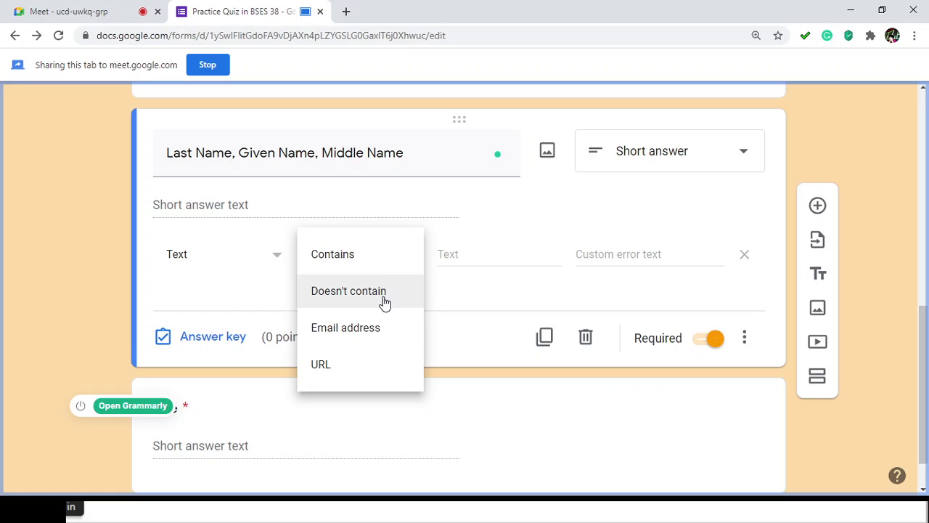
{"action": "left_click", "coordinate": [375, 254]}
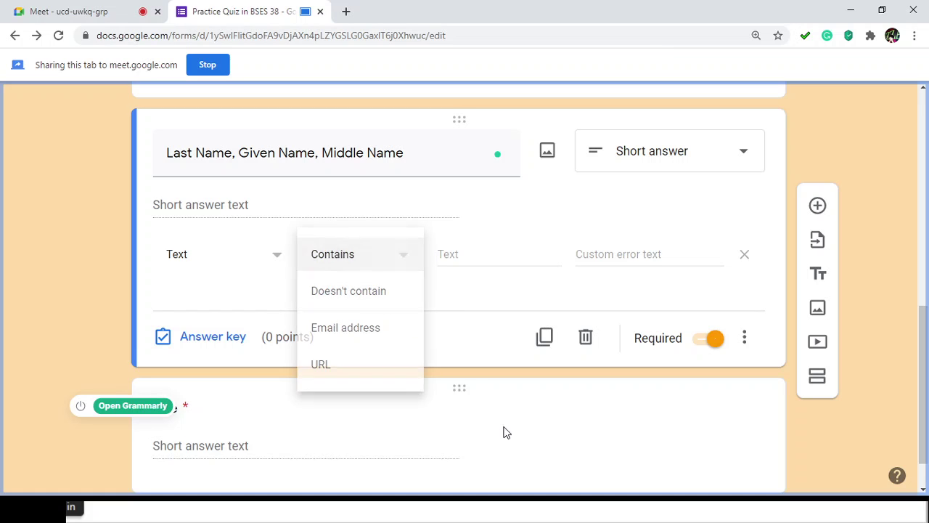
{"action": "left_click", "coordinate": [457, 254]}
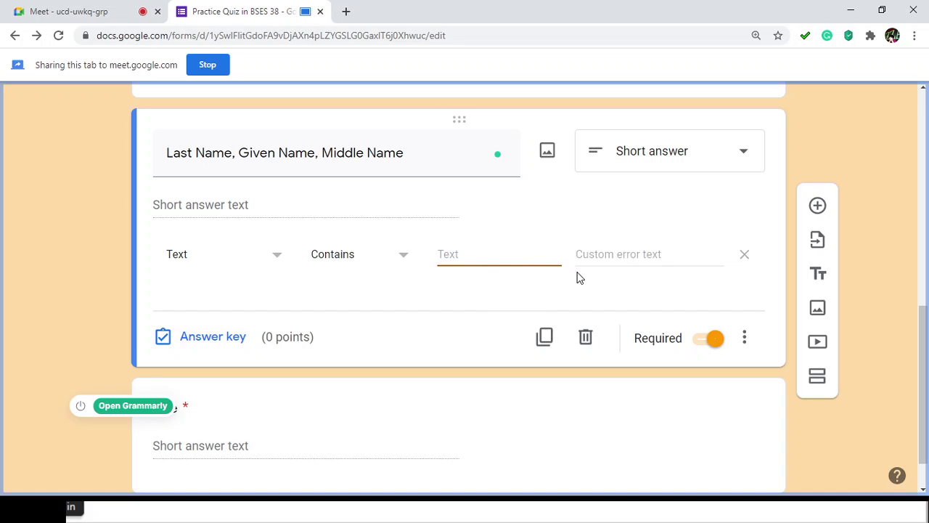
{"action": "left_click", "coordinate": [704, 292]}
{"action": "left_click", "coordinate": [455, 259]}
{"action": "type", "text": "abcdef"}
{"action": "left_click", "coordinate": [746, 258]}
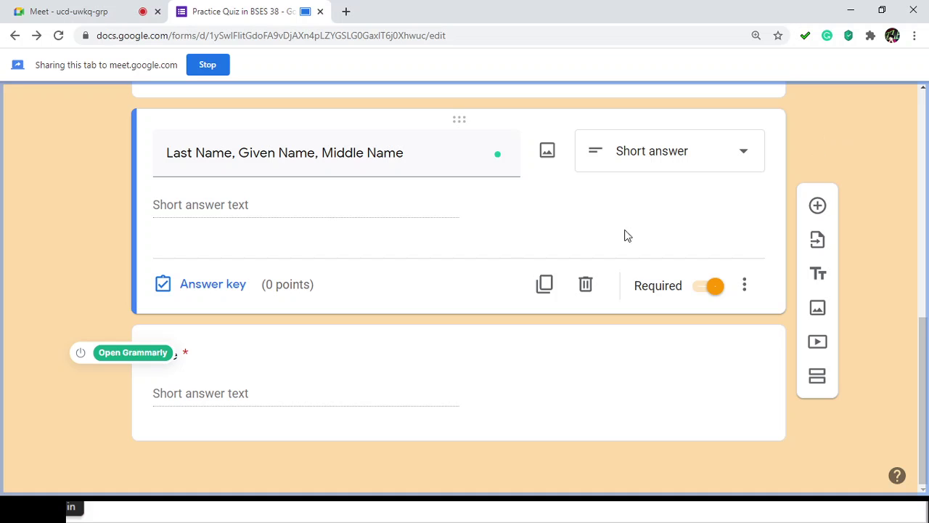
{"action": "scroll", "coordinate": [748, 315], "scroll_direction": "up", "scroll_amount": 1}
{"action": "scroll", "coordinate": [755, 358], "scroll_direction": "down", "scroll_amount": 1}
{"action": "left_click", "coordinate": [818, 207]}
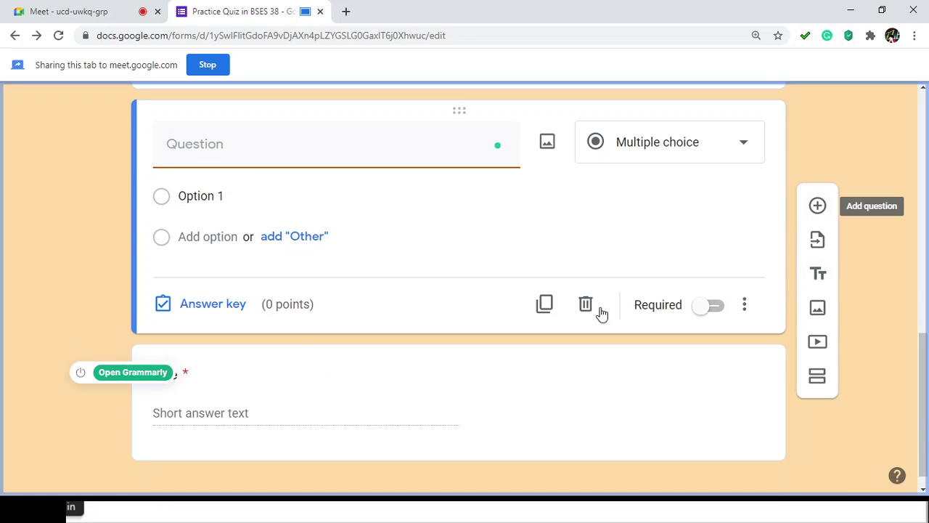
{"action": "left_click", "coordinate": [590, 313]}
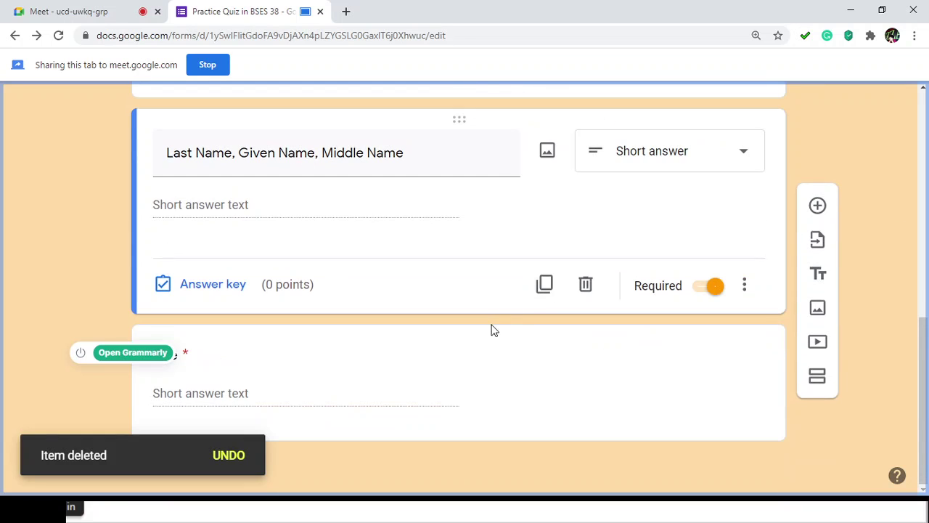
Step: Insert a new question below Age and title it 'Year and Section'
{"action": "left_click", "coordinate": [464, 336]}
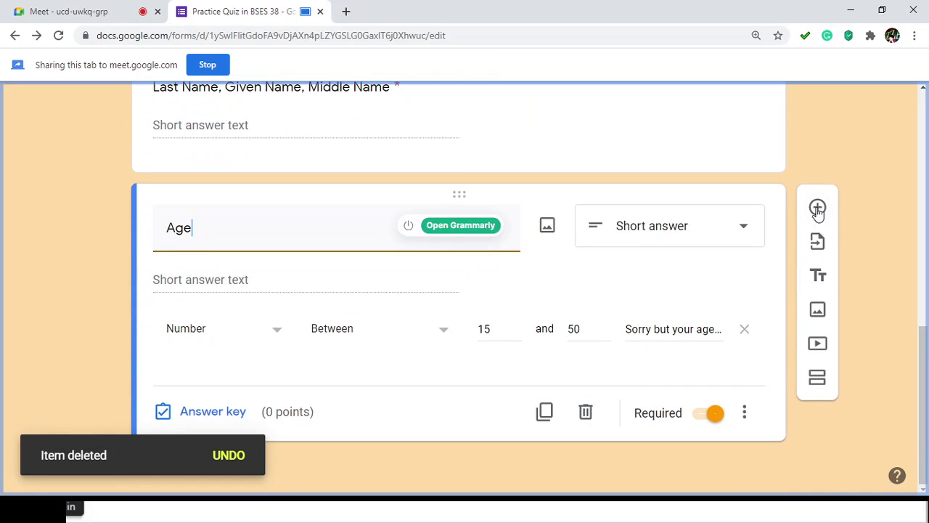
{"action": "left_click", "coordinate": [818, 208]}
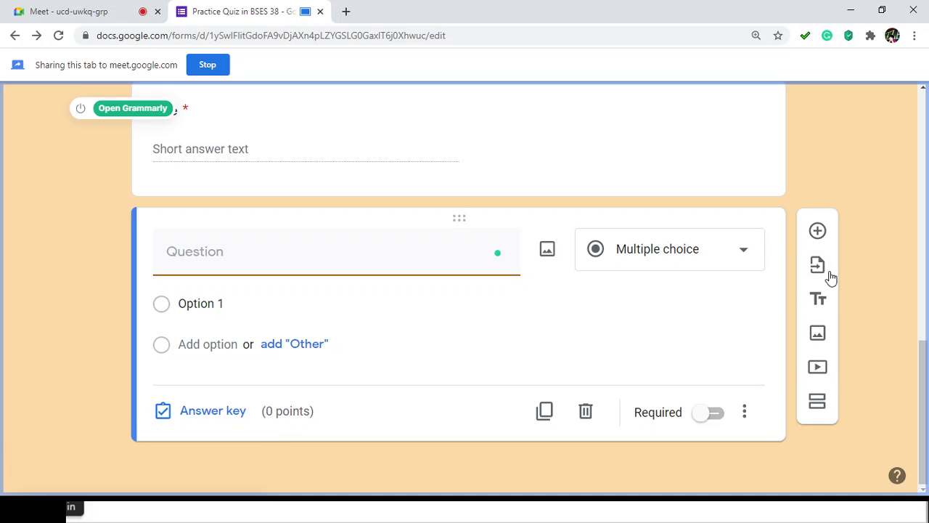
{"action": "type", "text": "Sec"}
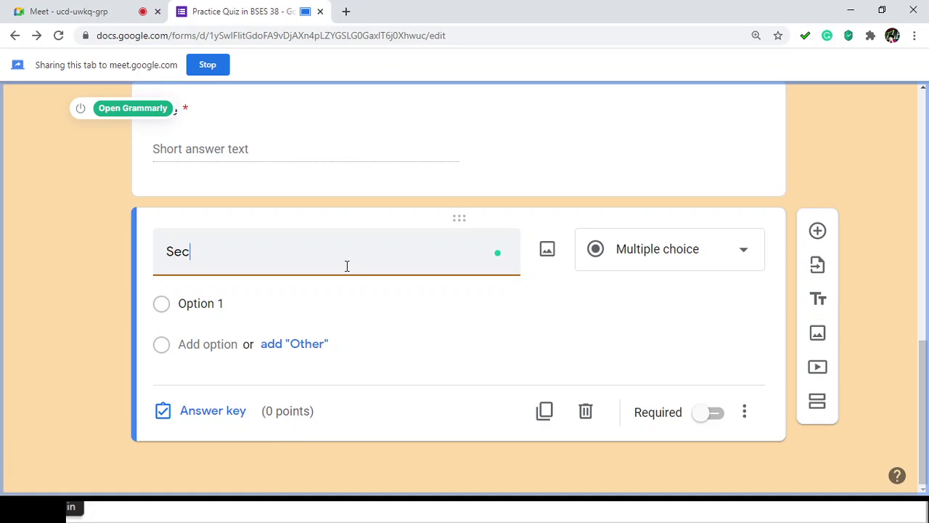
{"action": "type", "text": "tion"}
{"action": "key", "text": "ctrl+a"}
{"action": "key", "text": "Left"}
{"action": "type", "text": "YEar a"}
{"action": "key", "text": "BackSpace"}
{"action": "key", "text": "BackSpace"}
{"action": "key", "text": "BackSpace"}
{"action": "key", "text": "BackSpace"}
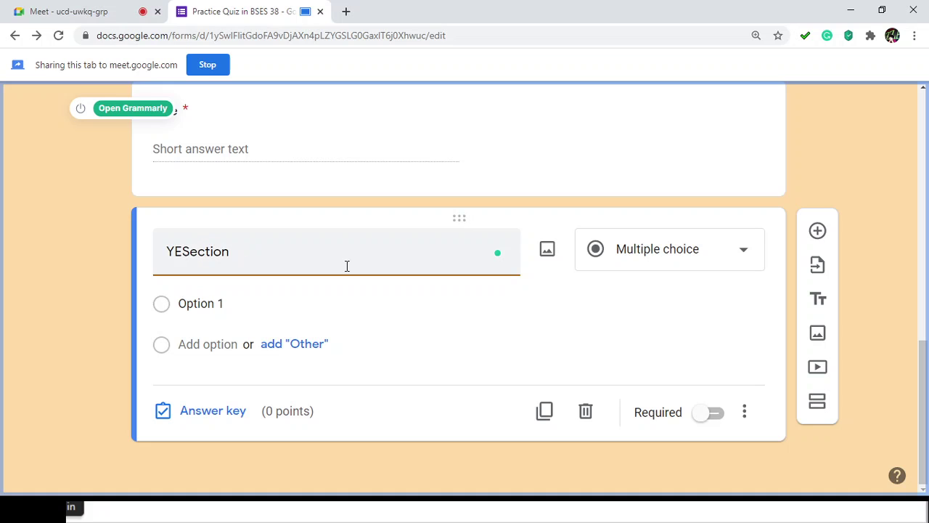
{"action": "key", "text": "BackSpace"}
{"action": "type", "text": "ear and"}
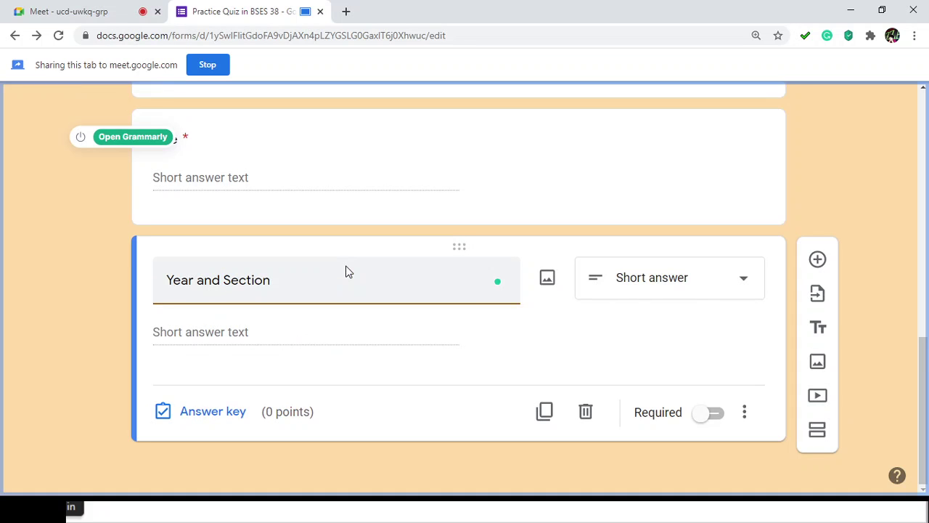
{"action": "left_click", "coordinate": [706, 292]}
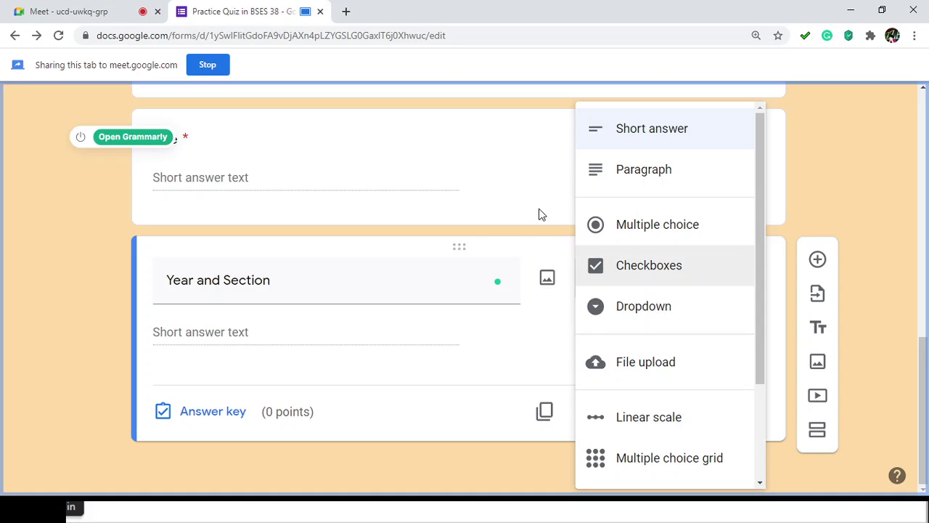
Step: Change Year and Section from Checkboxes to a Multiple choice question
{"action": "left_click", "coordinate": [842, 171]}
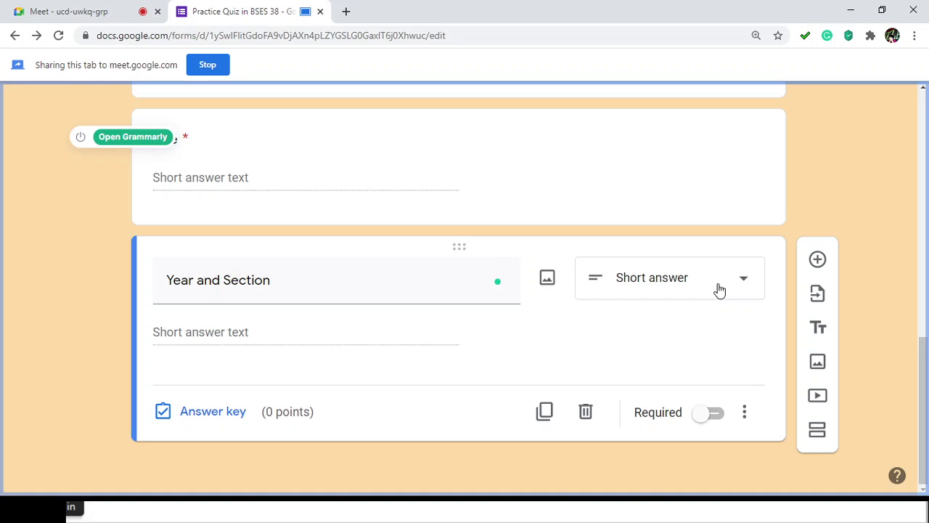
{"action": "left_click", "coordinate": [751, 284]}
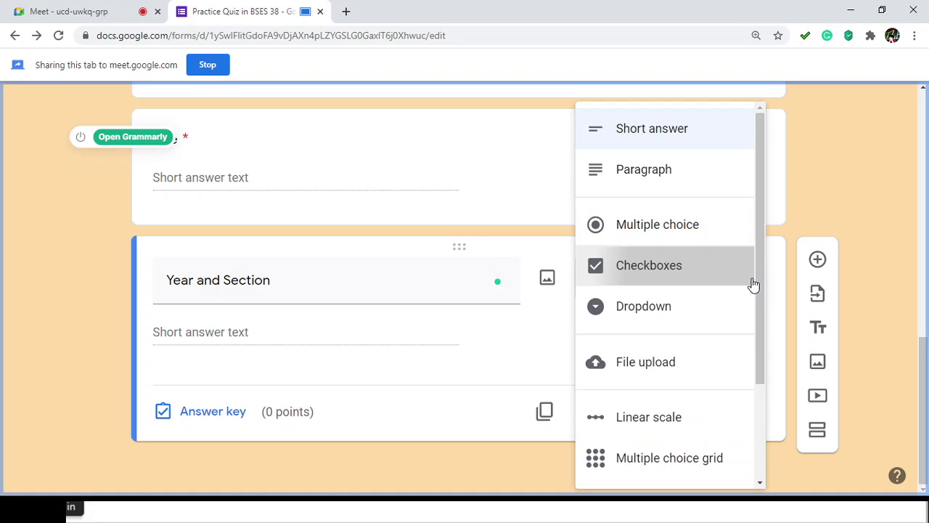
{"action": "left_click", "coordinate": [753, 281]}
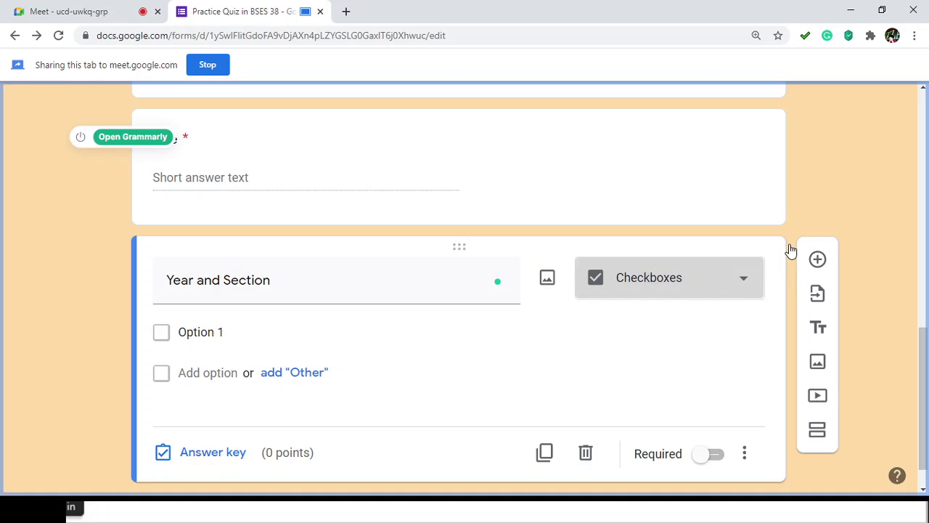
{"action": "left_click", "coordinate": [753, 259]}
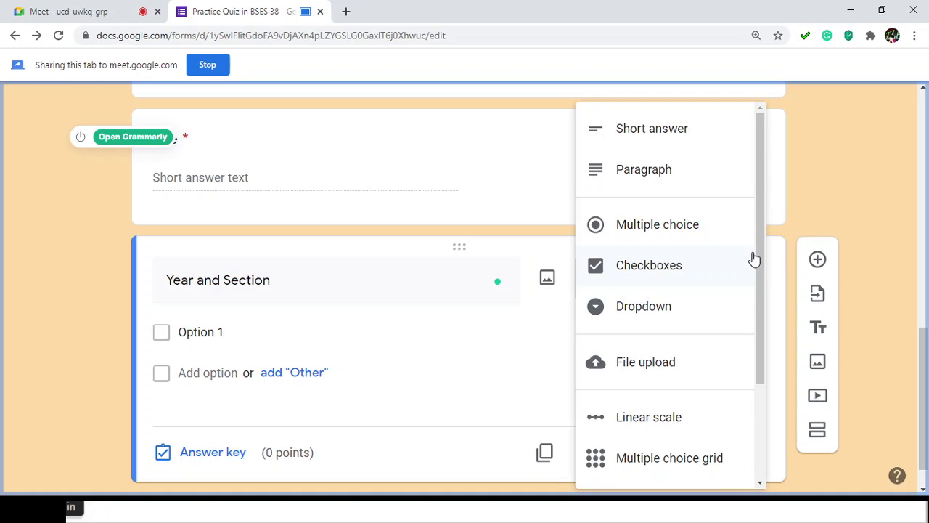
{"action": "left_click", "coordinate": [718, 233]}
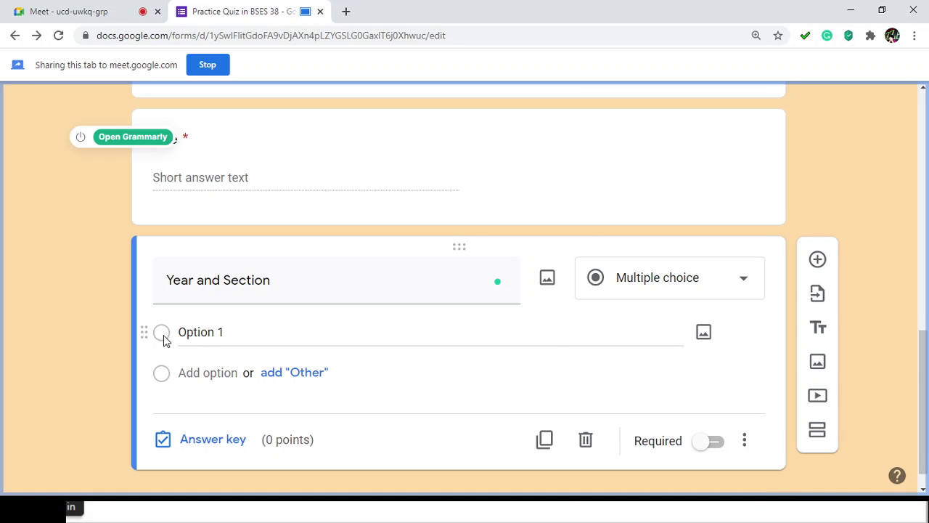
Step: Name the first answer option 'BSE English 3A'
{"action": "left_click", "coordinate": [223, 299]}
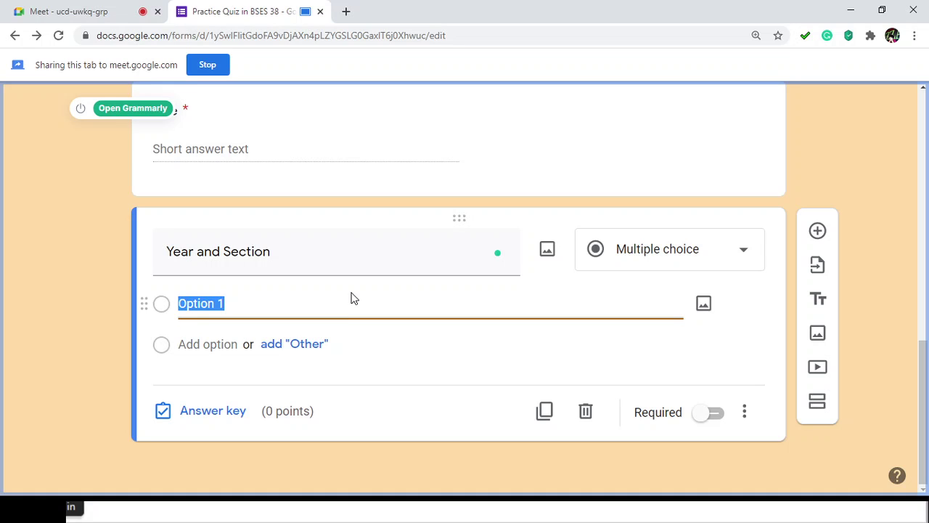
{"action": "type", "text": "Bse"}
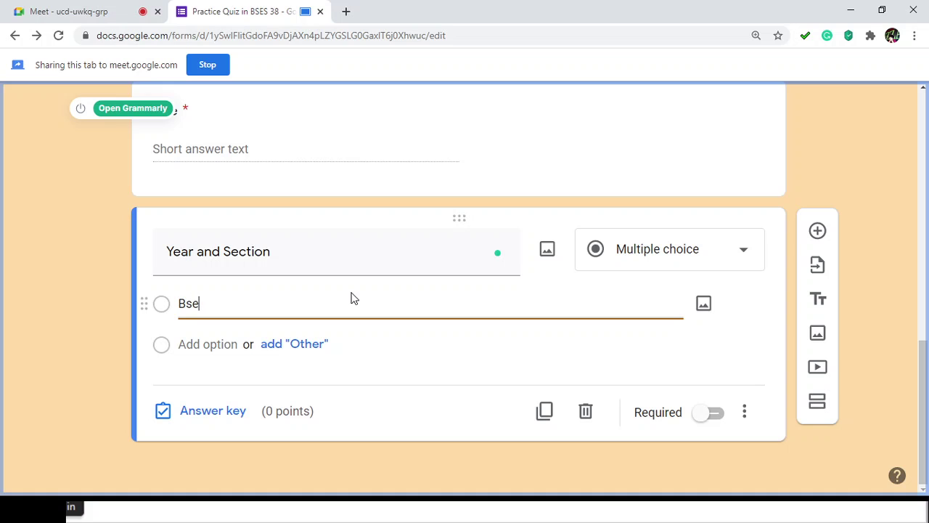
{"action": "key", "text": "BackSpace"}
{"action": "key", "text": "BackSpace"}
{"action": "type", "text": "SE"}
{"action": "type", "text": " S"}
{"action": "type", "text": "cience 3"}
{"action": "double_click", "coordinate": [233, 297]}
{"action": "type", "text": "English"}
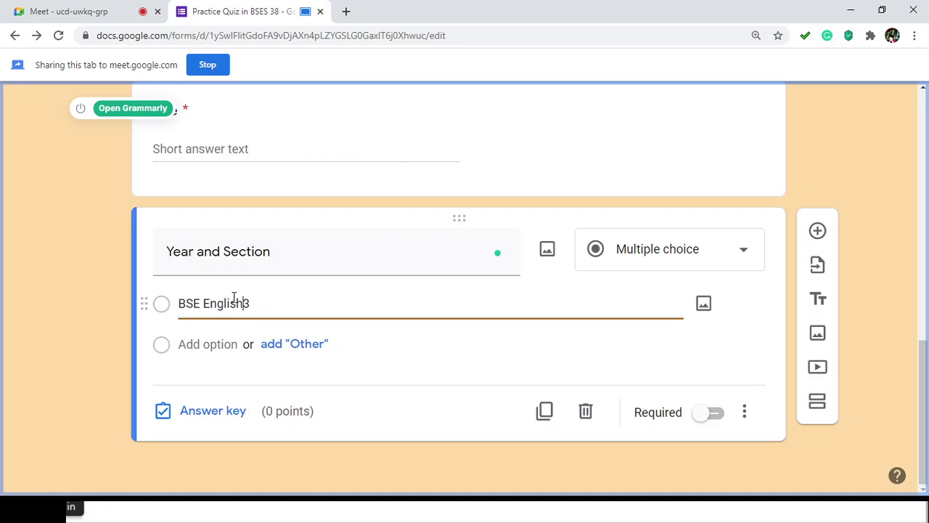
{"action": "key", "text": "End"}
Step: Add the options 'BSE English 3B', 'BSE Math 3' and 'BSE Science 3'
{"action": "left_click", "coordinate": [186, 346]}
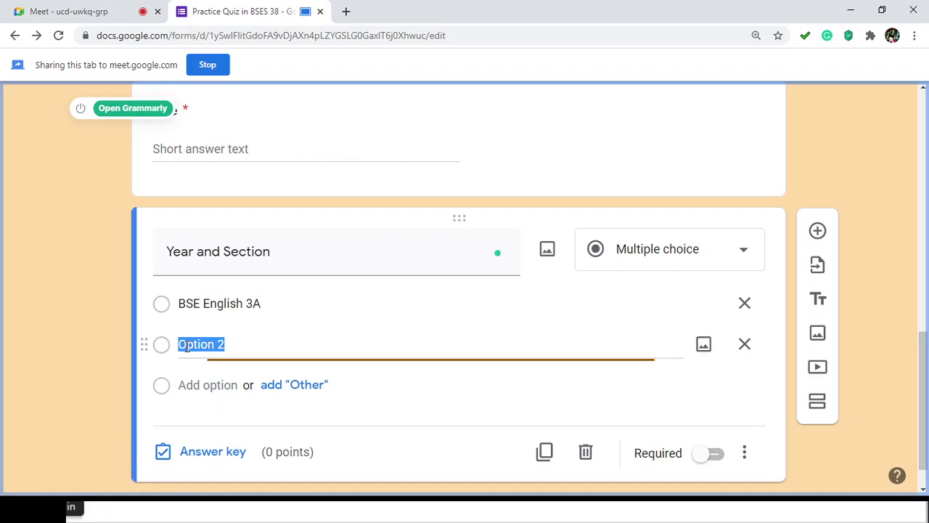
{"action": "type", "text": "B"}
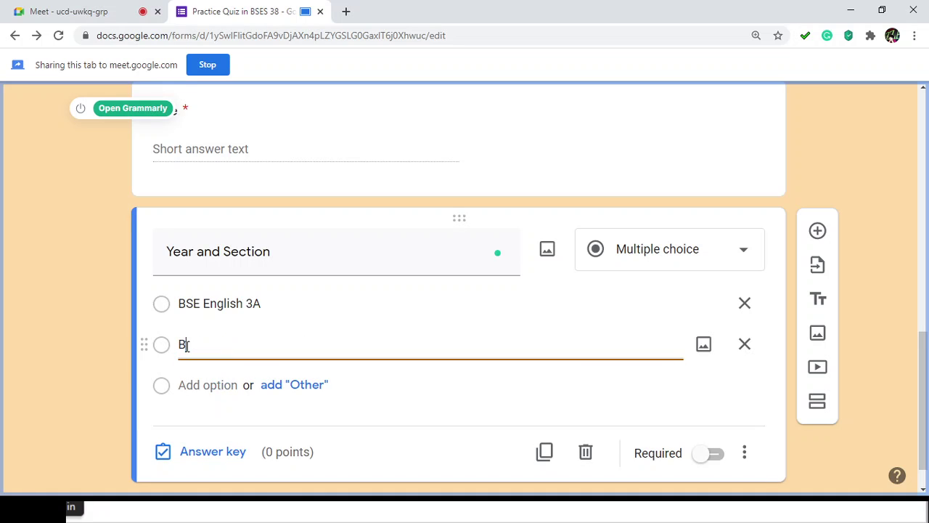
{"action": "type", "text": "SE English"}
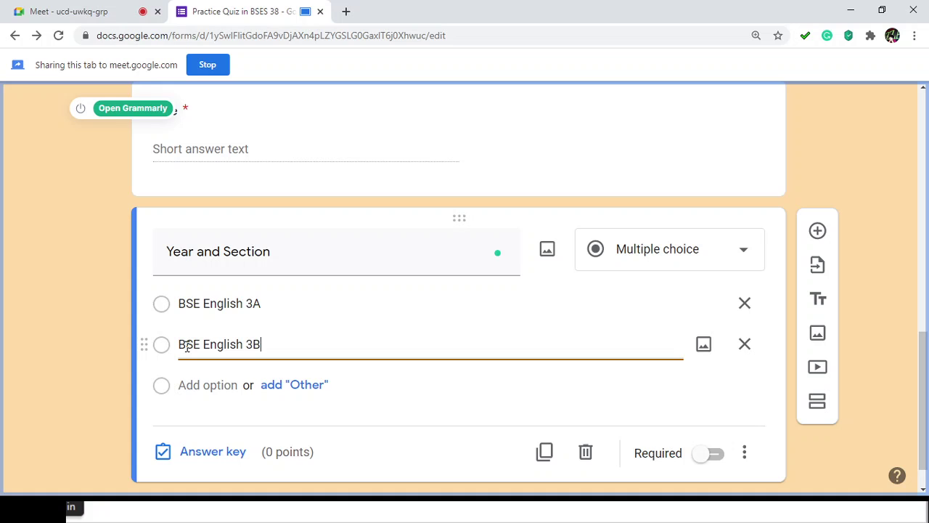
{"action": "type", "text": " 3B"}
{"action": "left_click", "coordinate": [185, 385]}
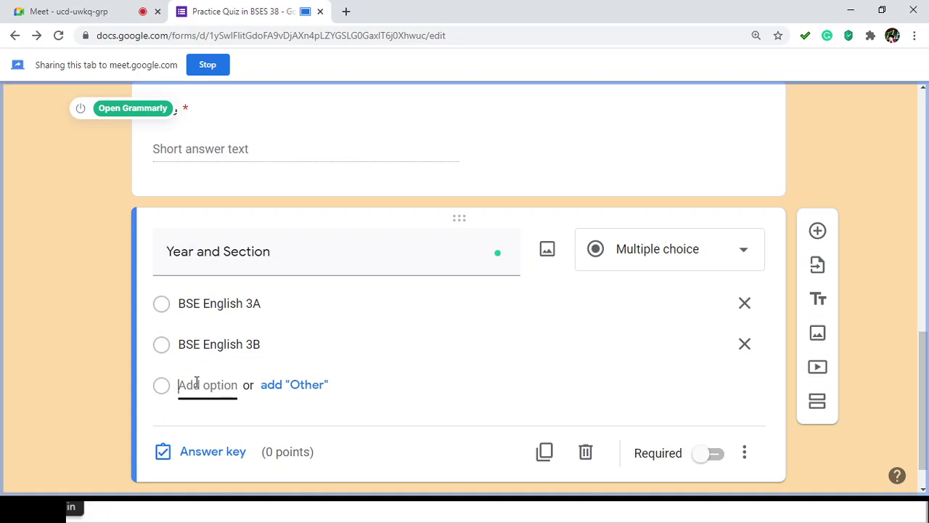
{"action": "type", "text": "BSE Eng"}
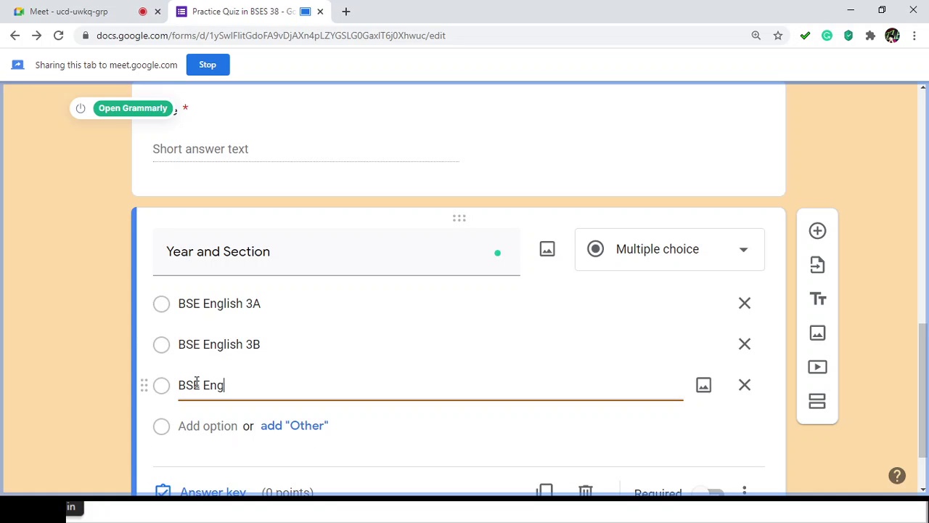
{"action": "type", "text": "Scien"}
{"action": "key", "text": "BackSpace"}
{"action": "key", "text": "BackSpace"}
{"action": "key", "text": "BackSpace"}
{"action": "key", "text": "BackSpace"}
{"action": "key", "text": "BackSpace"}
{"action": "key", "text": "BackSpace"}
{"action": "type", "text": "Math 1"}
{"action": "type", "text": "A"}
{"action": "left_click", "coordinate": [212, 428]}
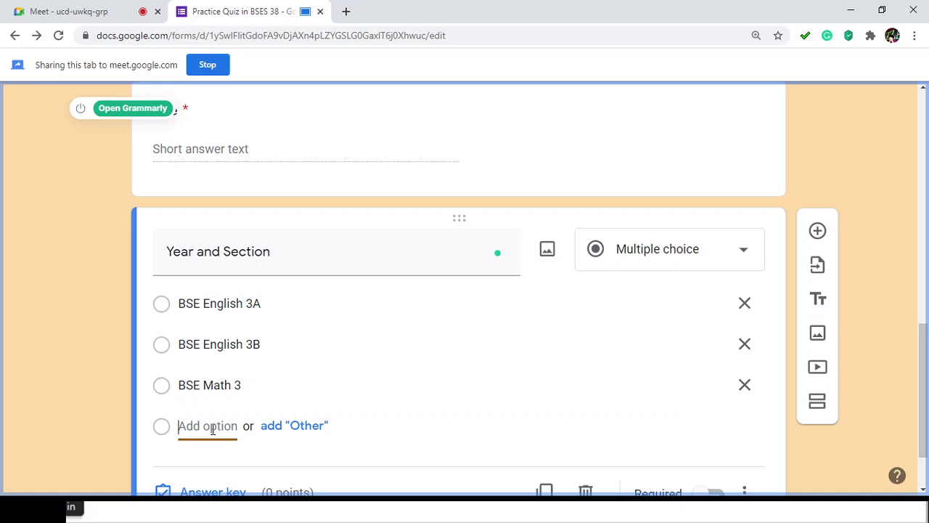
{"action": "type", "text": "BSe"}
{"action": "key", "text": "BackSpace"}
{"action": "key", "text": "BackSpace"}
{"action": "type", "text": "E Sce"}
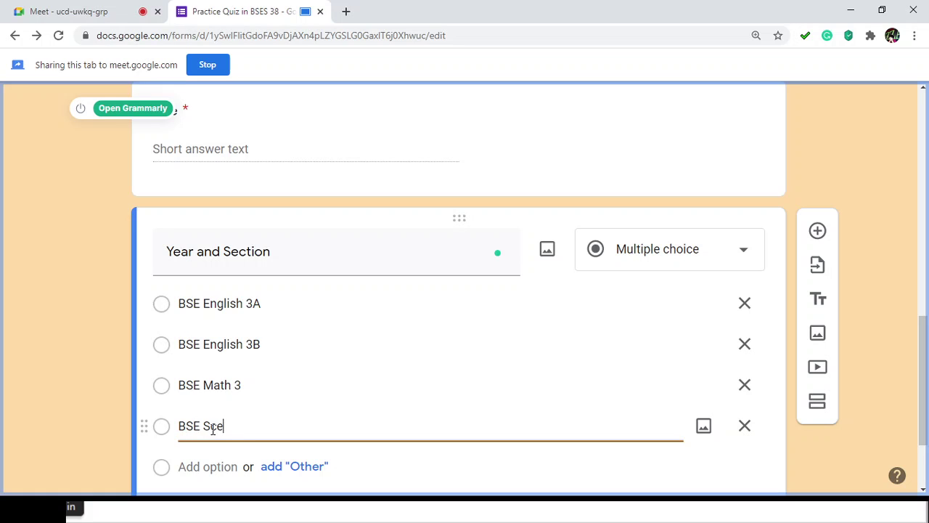
{"action": "key", "text": "BackSpace"}
{"action": "type", "text": "ience 3"}
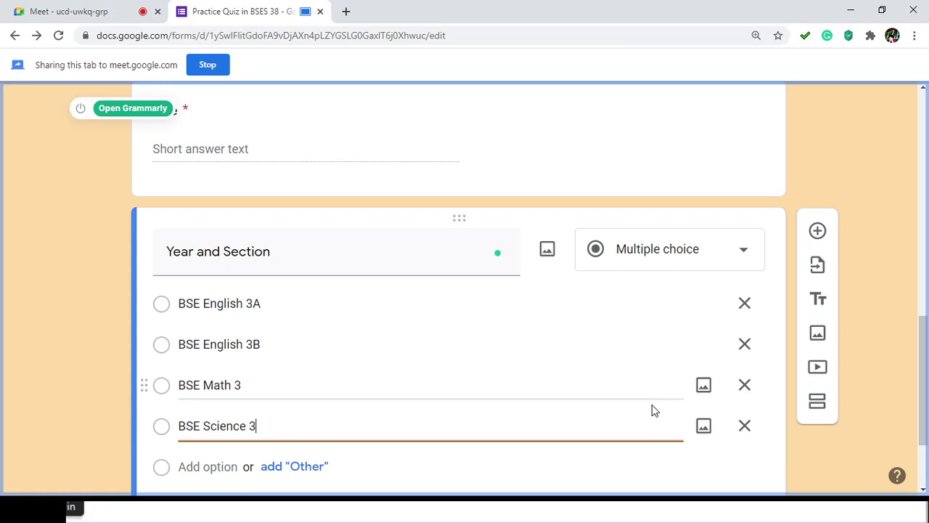
Step: Switch on Required, change Year and Section to Dropdown, and delete the blank extra question
{"action": "scroll", "coordinate": [652, 410], "scroll_direction": "down", "scroll_amount": 1}
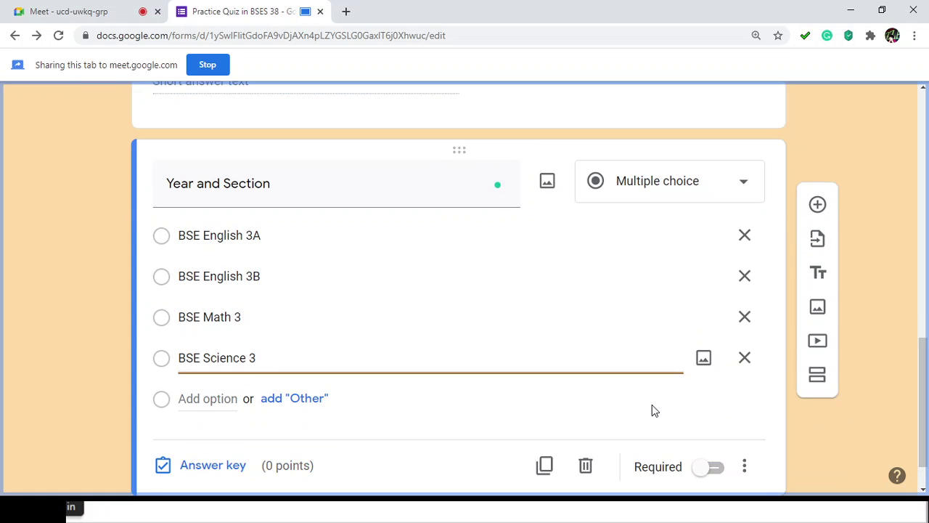
{"action": "scroll", "coordinate": [652, 410], "scroll_direction": "down", "scroll_amount": 1}
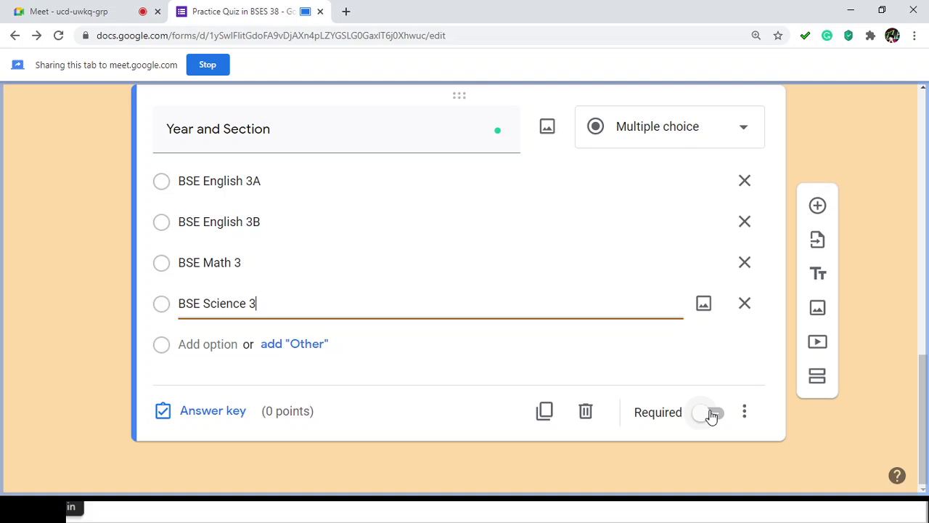
{"action": "left_click", "coordinate": [713, 413]}
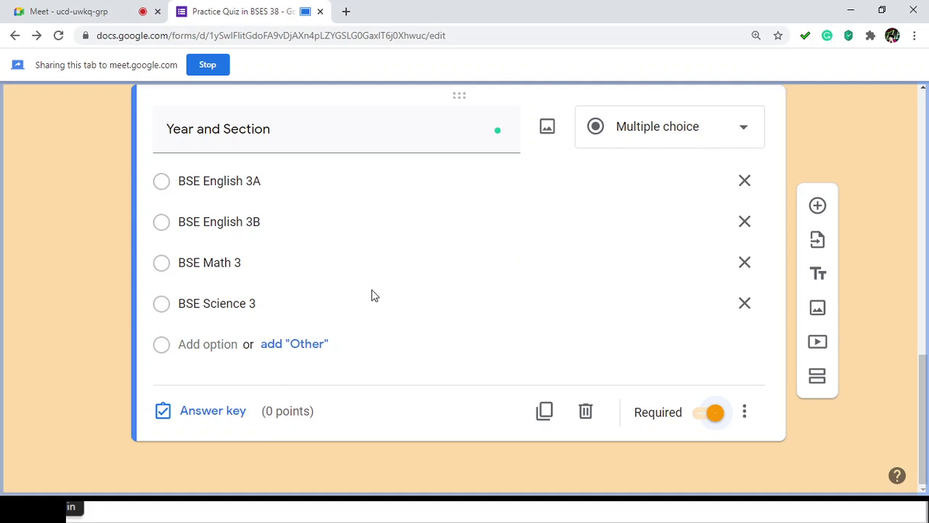
{"action": "left_click", "coordinate": [724, 132]}
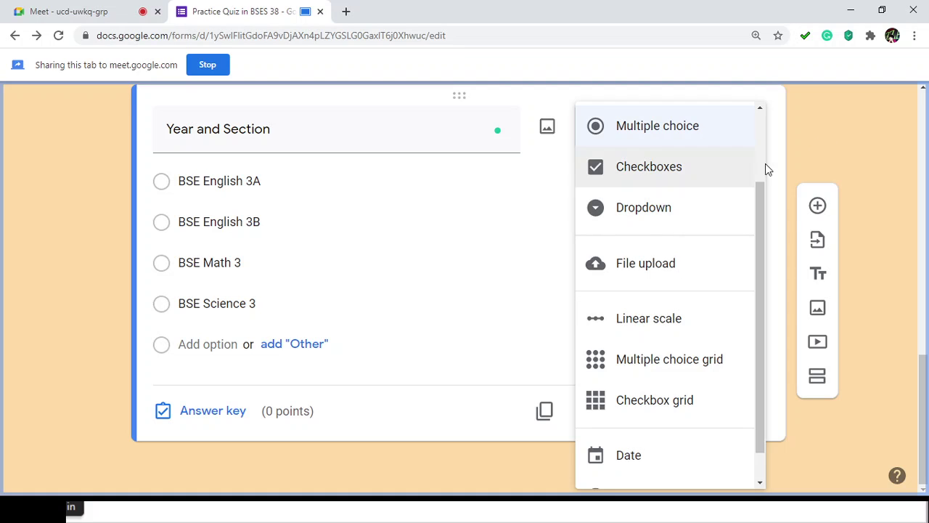
{"action": "left_click", "coordinate": [723, 212]}
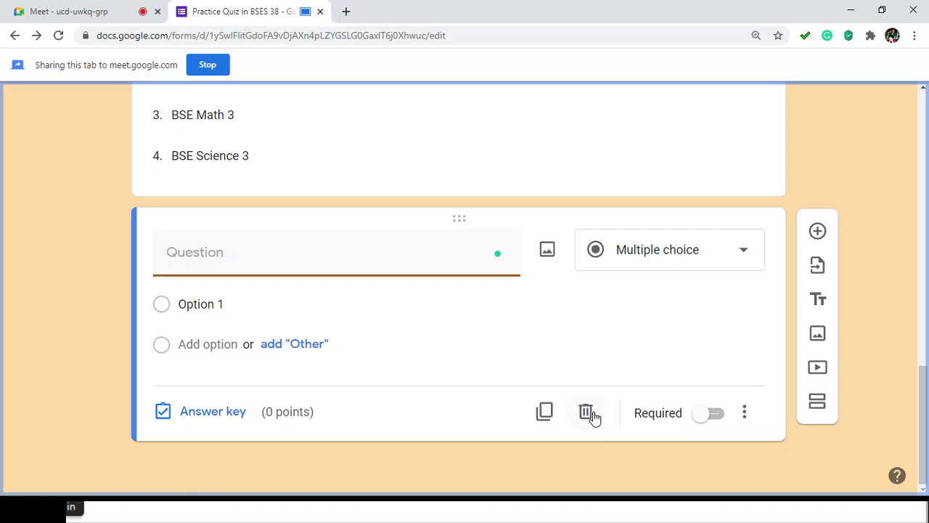
{"action": "left_click", "coordinate": [586, 412]}
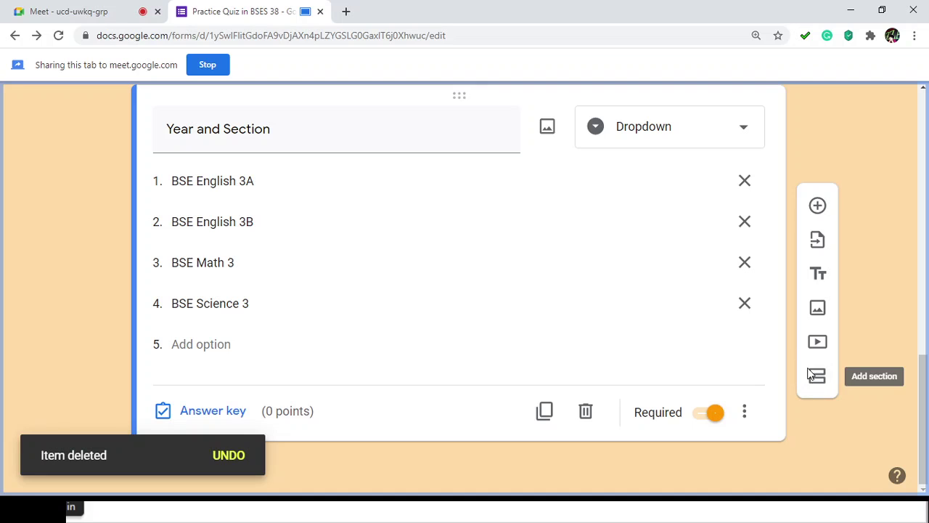
Step: Add a new section after Year and Section titled 'Questions'
{"action": "left_click", "coordinate": [821, 380]}
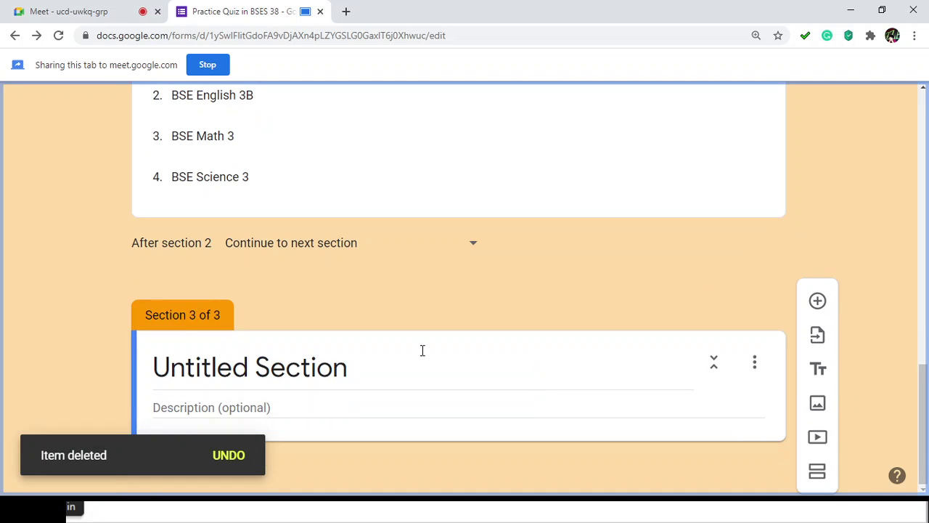
{"action": "left_click", "coordinate": [322, 370]}
{"action": "type", "text": "Questions"}
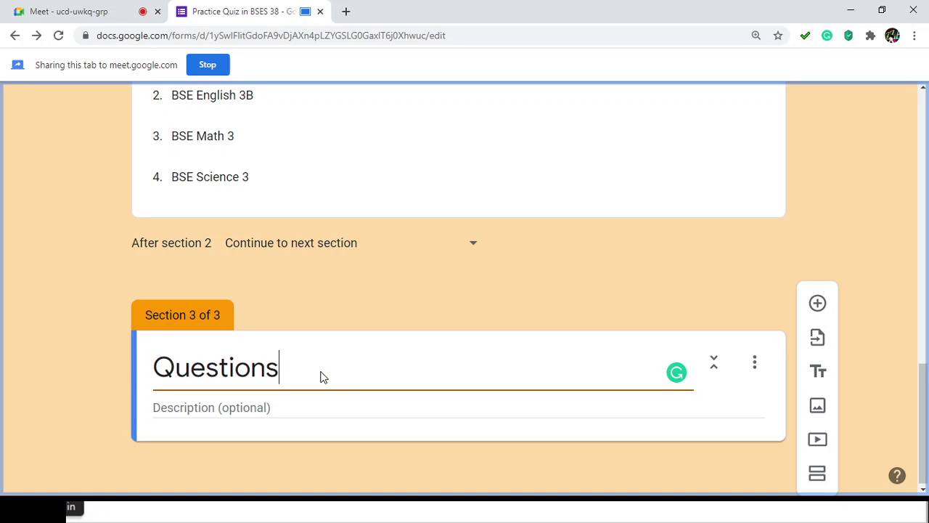
{"action": "key", "text": "ctrl+a"}
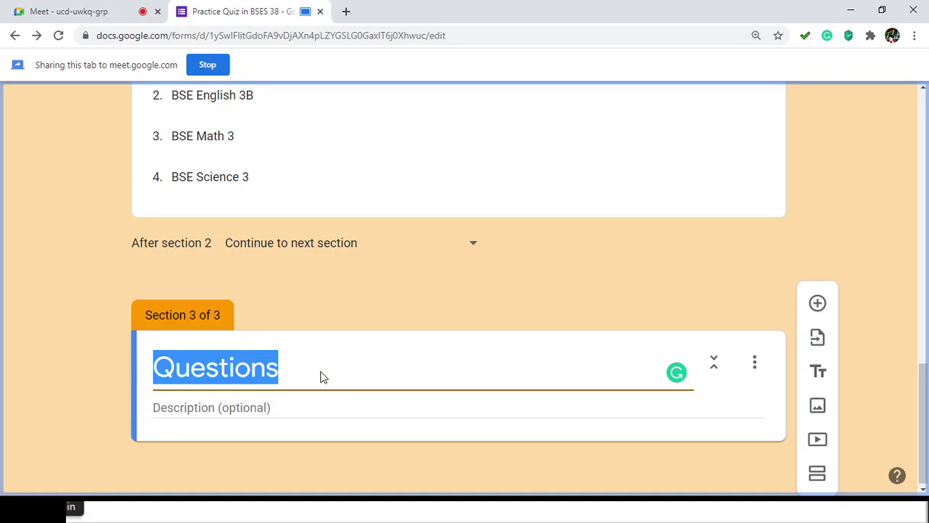
Step: Describe the section: choose the best answer for multiple choice, supply answers for the rest; add a question
{"action": "left_click", "coordinate": [279, 408]}
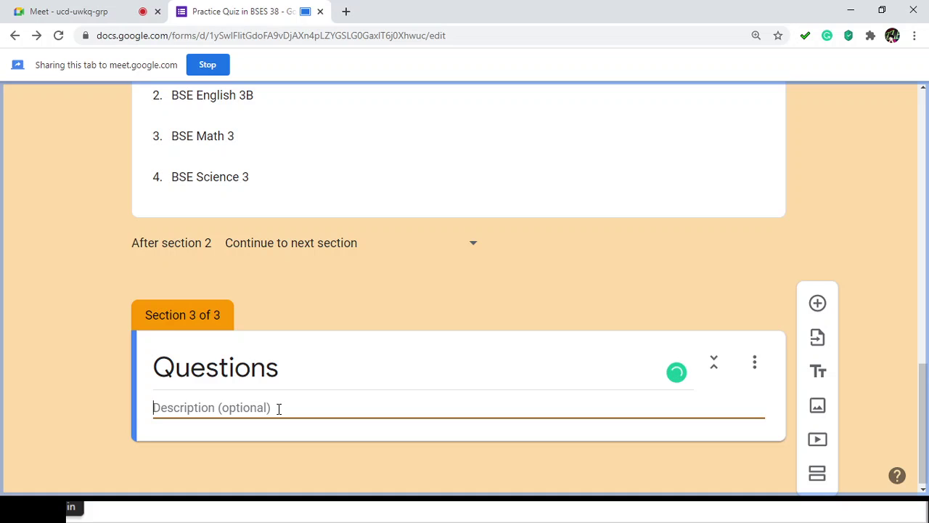
{"action": "type", "text": "Choose "}
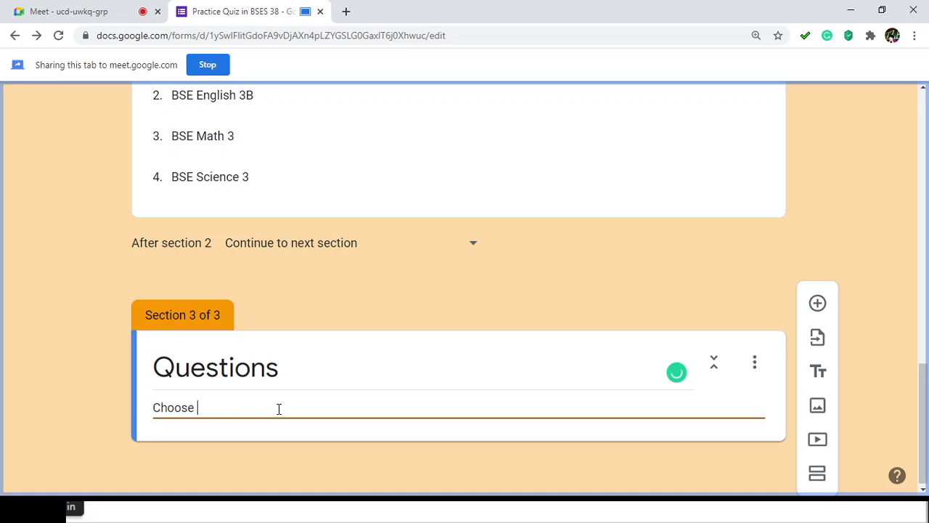
{"action": "type", "text": "the best answer"}
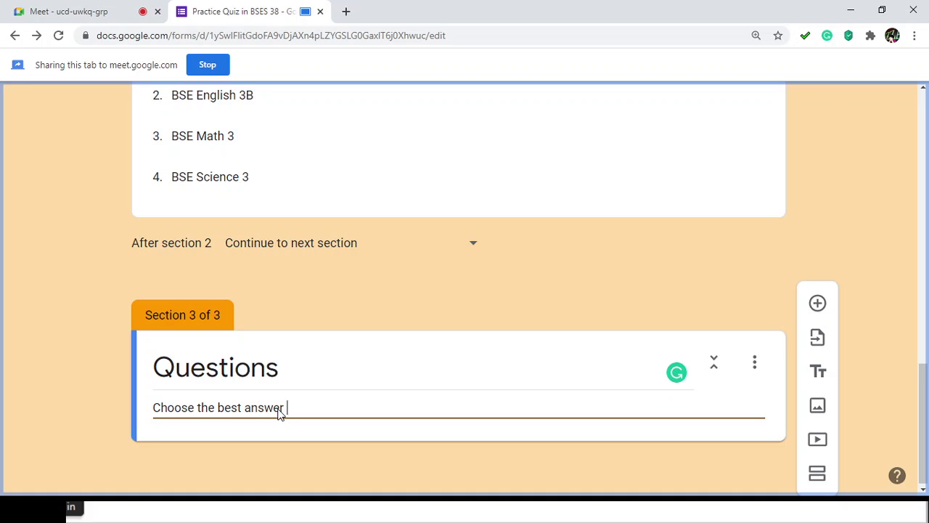
{"action": "type", "text": " for multiple choice"}
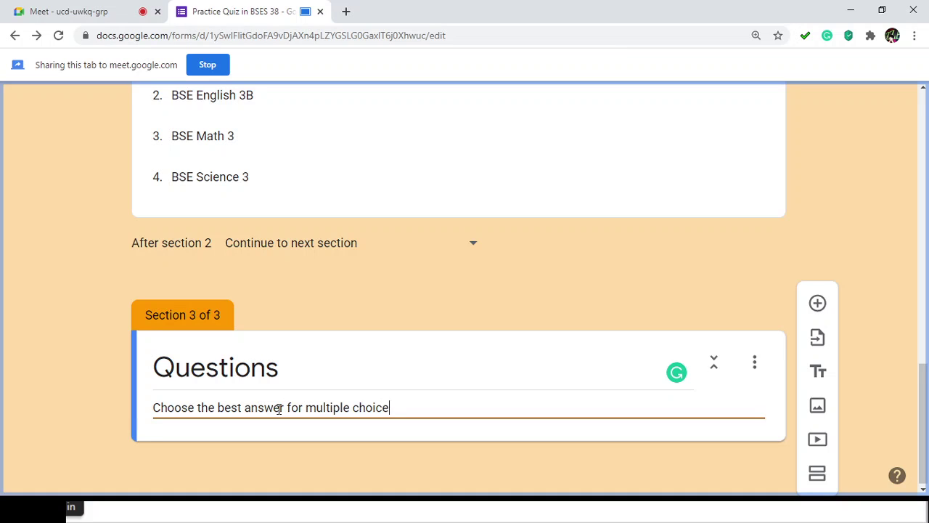
{"action": "type", "text": " type of test. Su"}
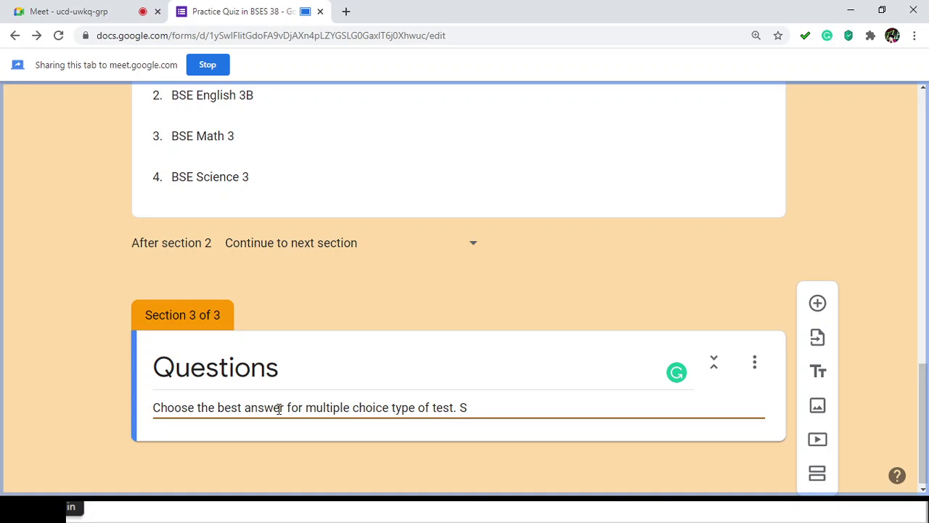
{"action": "key", "text": "BackSpace"}
{"action": "key", "text": "BackSpace"}
{"action": "type", "text": "annd"}
{"action": "key", "text": "BackSpace"}
{"action": "key", "text": "BackSpace"}
{"action": "type", "text": "d supply your answer"}
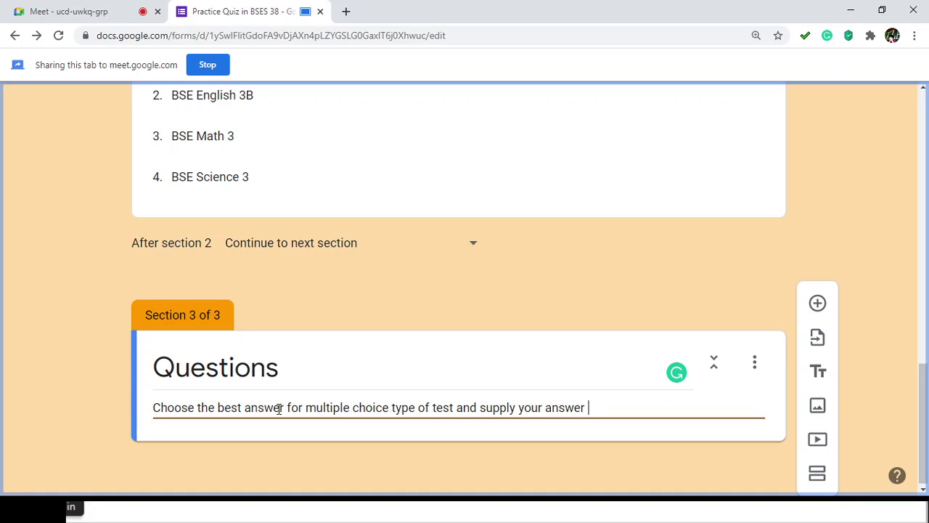
{"action": "type", "text": " for the res"}
{"action": "key", "text": "BackSpace"}
{"action": "type", "text": "rest"}
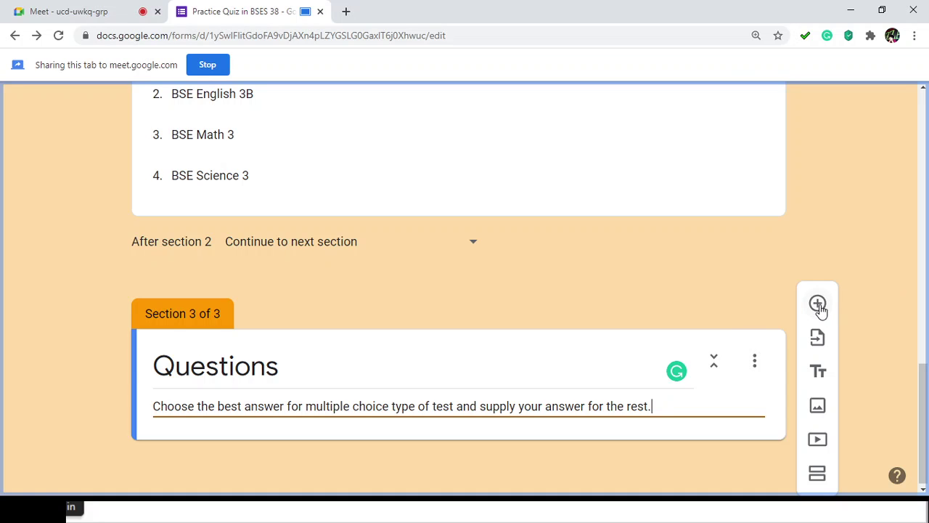
{"action": "left_click", "coordinate": [818, 305]}
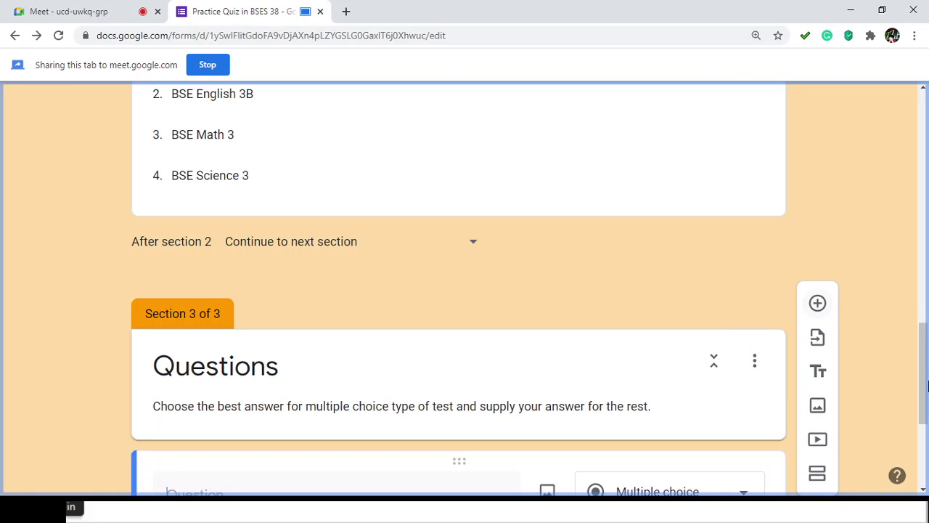
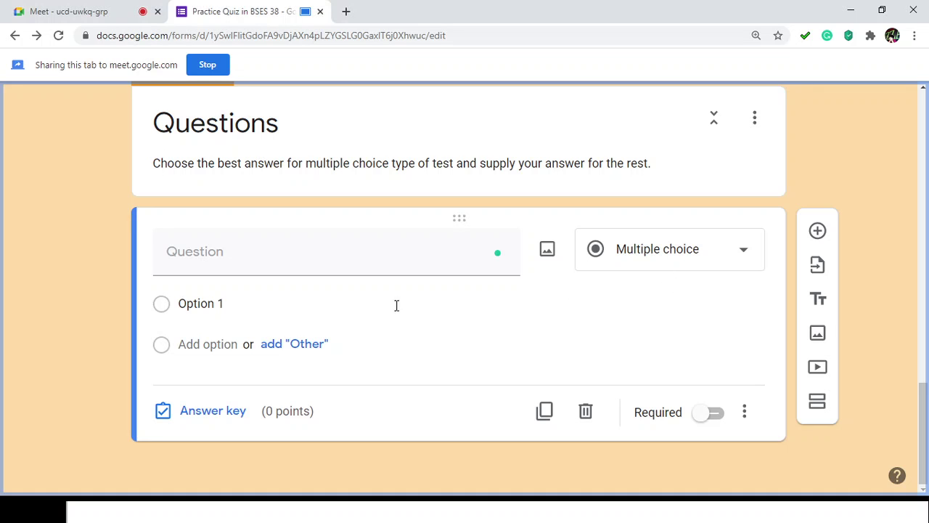
Step: Enter the question text starting 'It refers to', followed by the pasted definition sentence
{"action": "left_click", "coordinate": [208, 251]}
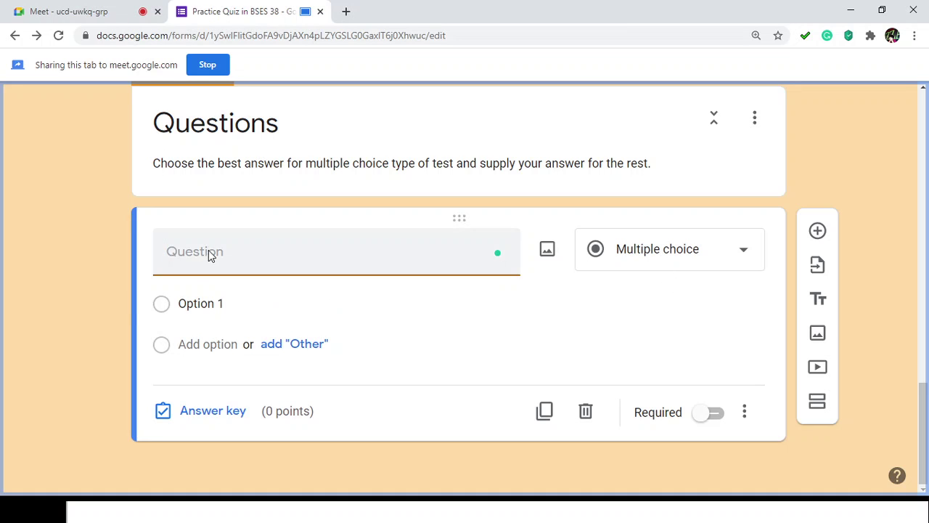
{"action": "type", "text": "It refers to"}
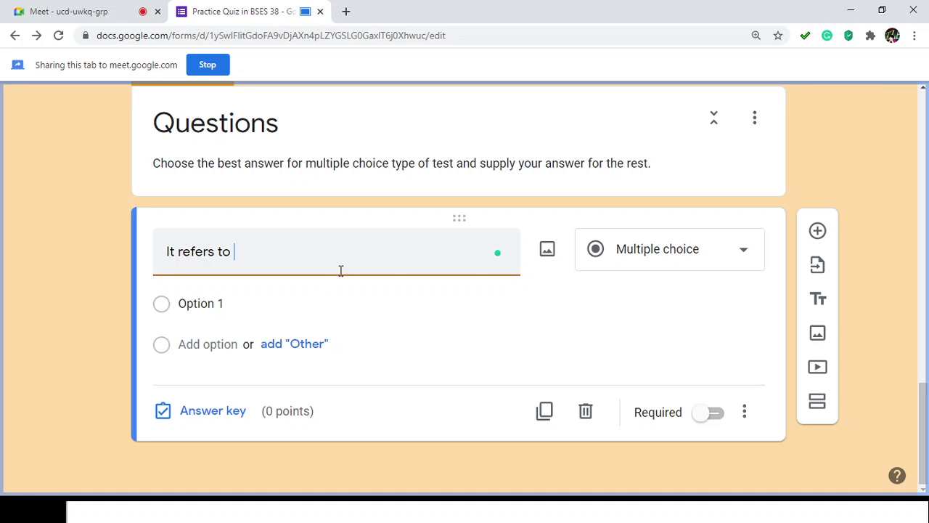
{"action": "type", "text": "The process and act of creating anorganized structure in which you storeinformation for easy retrieval."}
Step: Fix the typos: lowercase 'The', and split 'storeinformation' and 'anorganized' into separate words
{"action": "left_click", "coordinate": [241, 251]}
{"action": "key", "text": "BackSpace"}
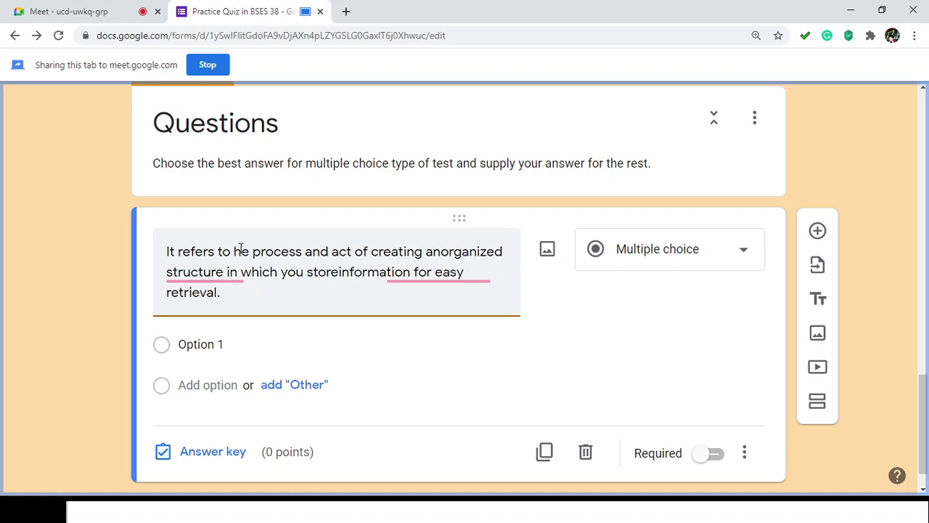
{"action": "type", "text": "t"}
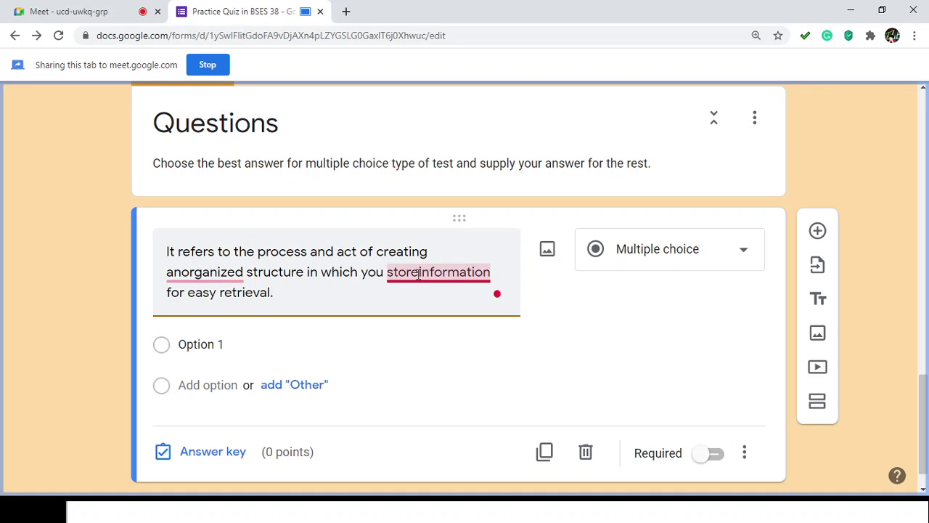
{"action": "mouse_move", "coordinate": [419, 274]}
{"action": "left_click", "coordinate": [448, 303]}
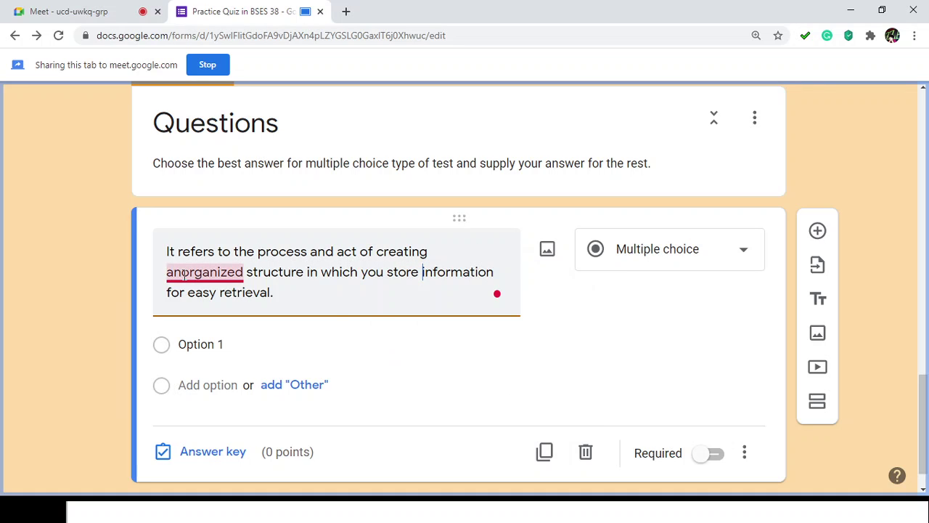
{"action": "mouse_move", "coordinate": [184, 274]}
{"action": "left_click", "coordinate": [208, 303]}
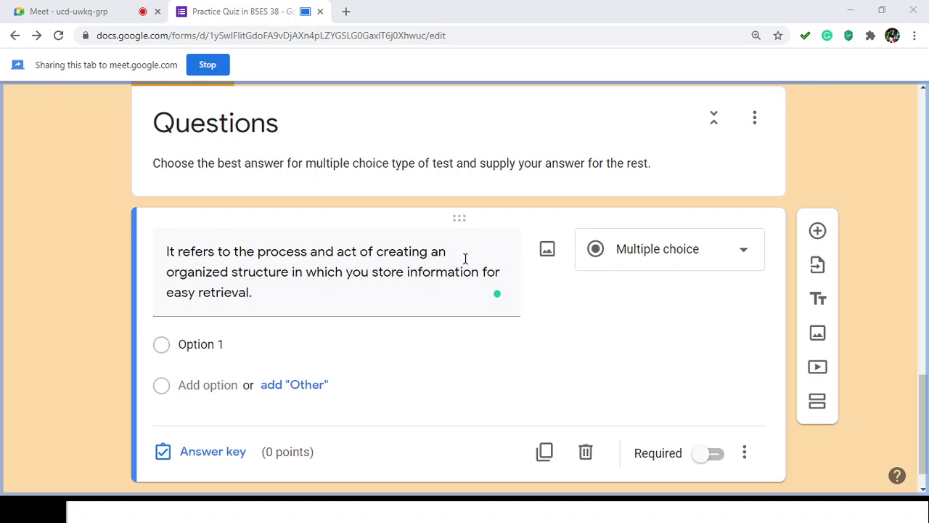
Step: Replace Option 1 with 'Folder' and add 'File name' as the second choice
{"action": "left_click", "coordinate": [193, 344]}
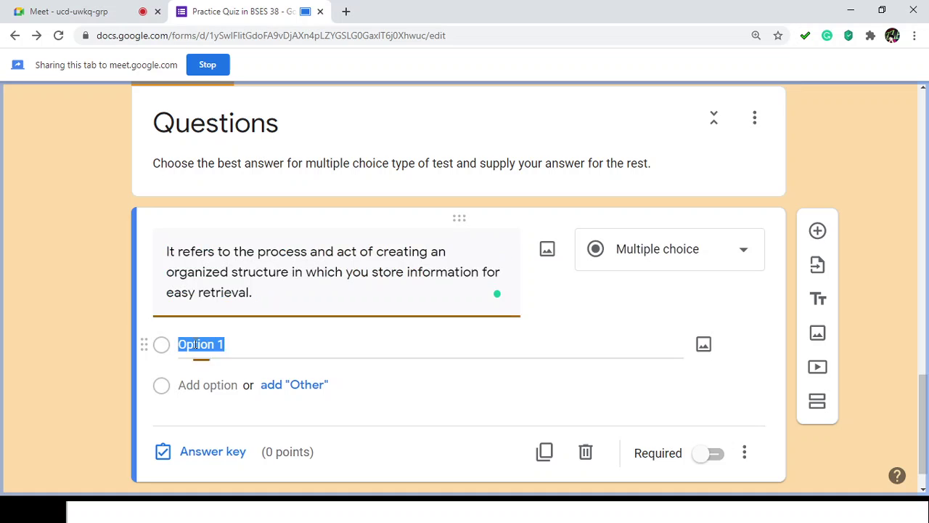
{"action": "type", "text": "Folder"}
{"action": "key", "text": "Tab"}
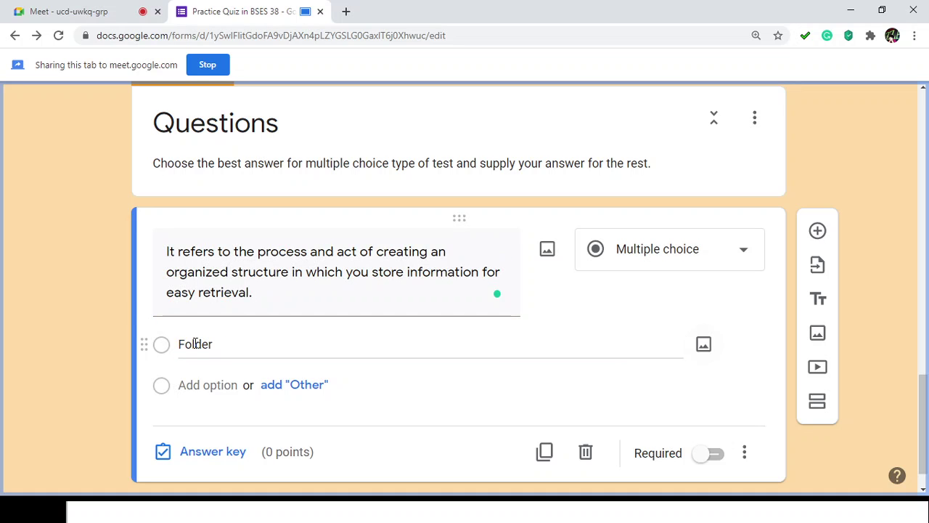
{"action": "left_click", "coordinate": [202, 385]}
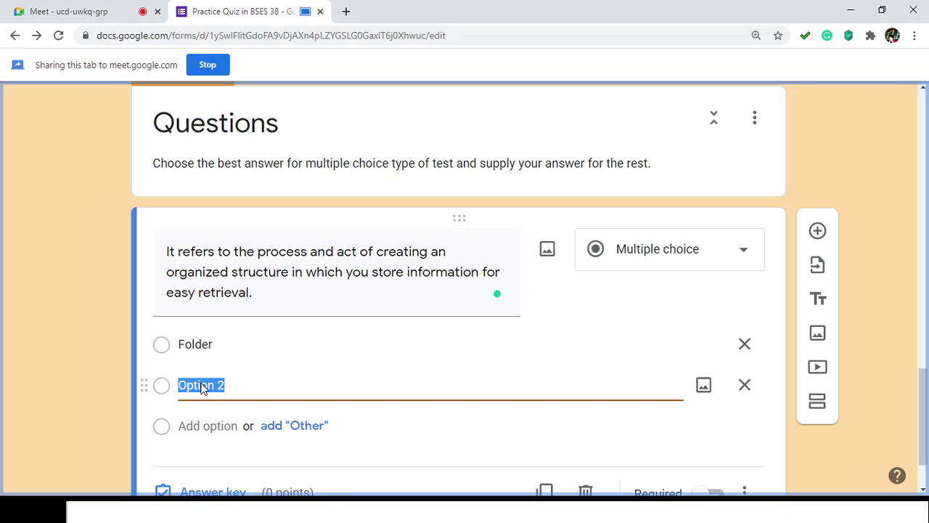
{"action": "type", "text": "File name"}
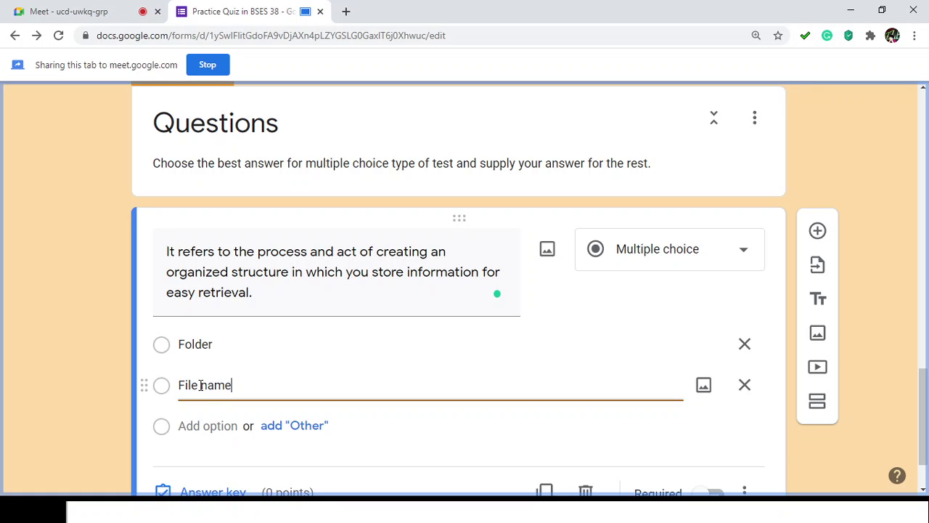
Step: Add 'Disc' and 'File management' as the third and fourth choices
{"action": "left_click", "coordinate": [218, 427]}
{"action": "type", "text": "Disc"}
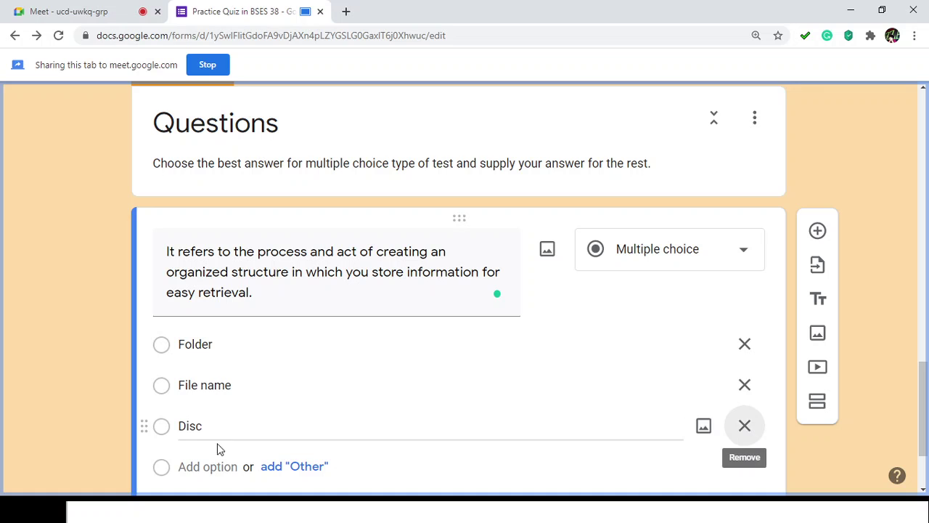
{"action": "left_click", "coordinate": [206, 465]}
{"action": "type", "text": "G"}
{"action": "key", "text": "BackSpace"}
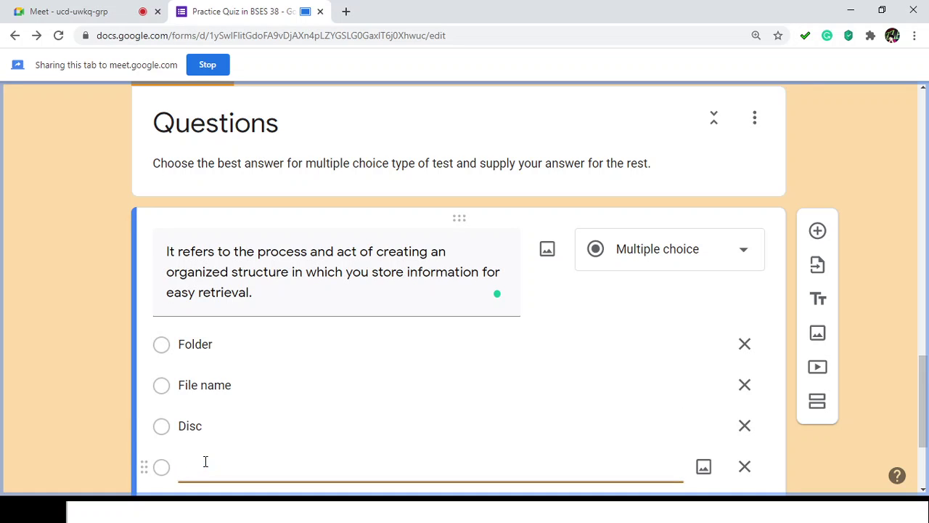
{"action": "type", "text": "File"}
{"action": "left_click", "coordinate": [205, 466]}
{"action": "type", "text": "management"}
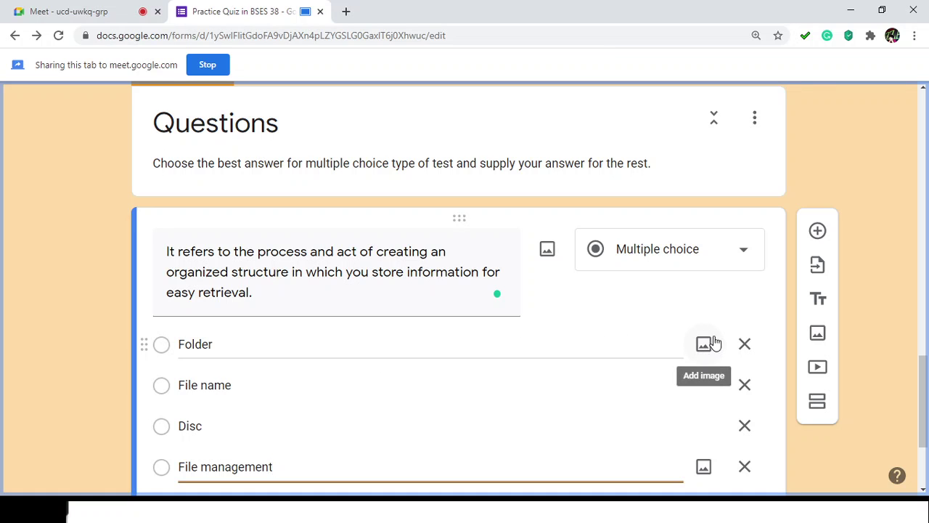
Step: Switch on Required for the multiple-choice question
{"action": "scroll", "coordinate": [713, 344], "scroll_direction": "down", "scroll_amount": 1}
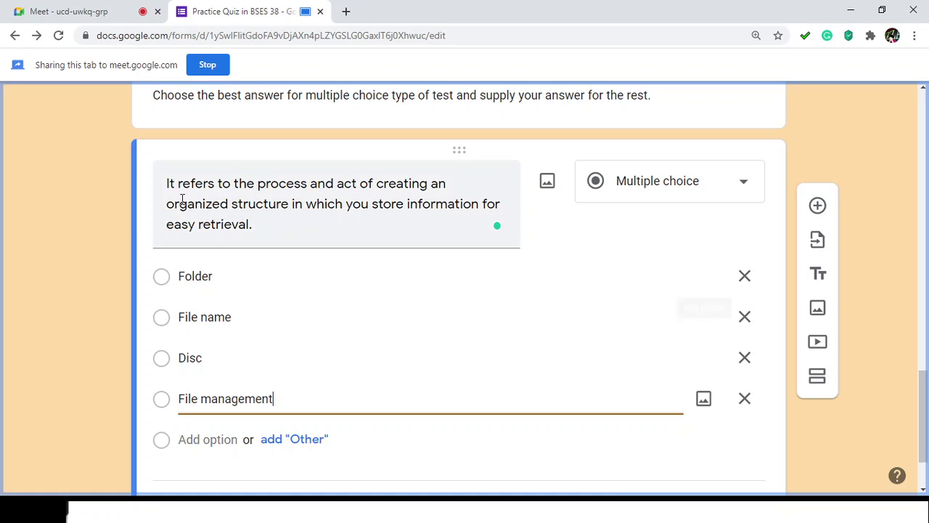
{"action": "triple_click", "coordinate": [200, 187]}
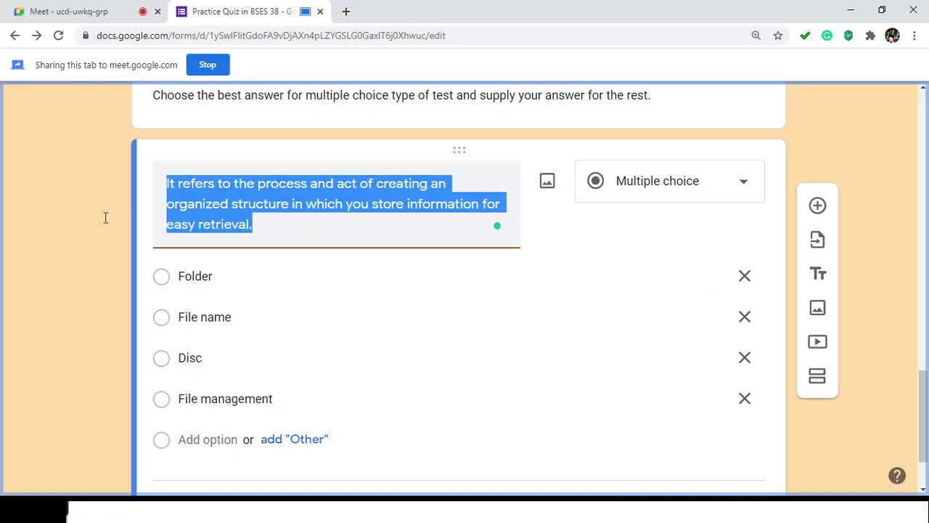
{"action": "left_click", "coordinate": [44, 212]}
{"action": "scroll", "coordinate": [349, 239], "scroll_direction": "down", "scroll_amount": 1}
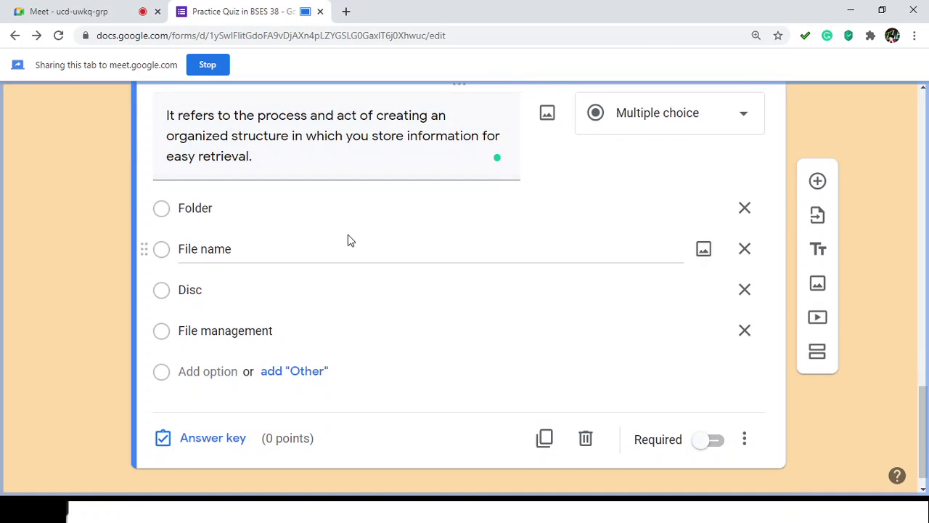
{"action": "left_click", "coordinate": [708, 438]}
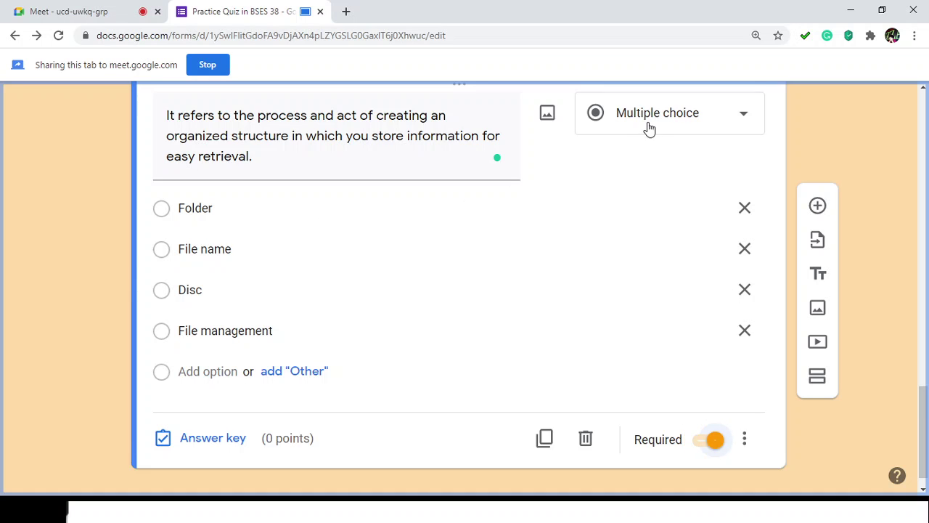
{"action": "scroll", "coordinate": [649, 145], "scroll_direction": "up", "scroll_amount": 10}
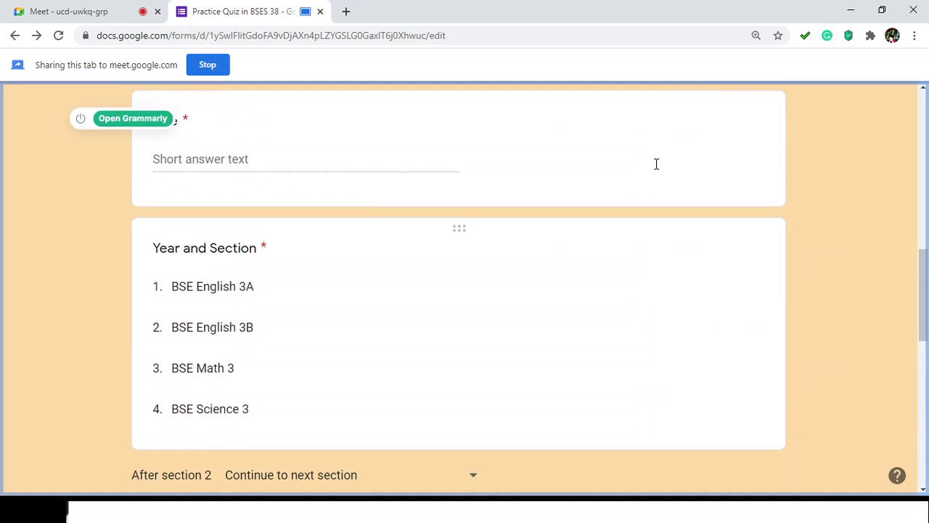
{"action": "scroll", "coordinate": [653, 178], "scroll_direction": "down", "scroll_amount": 10}
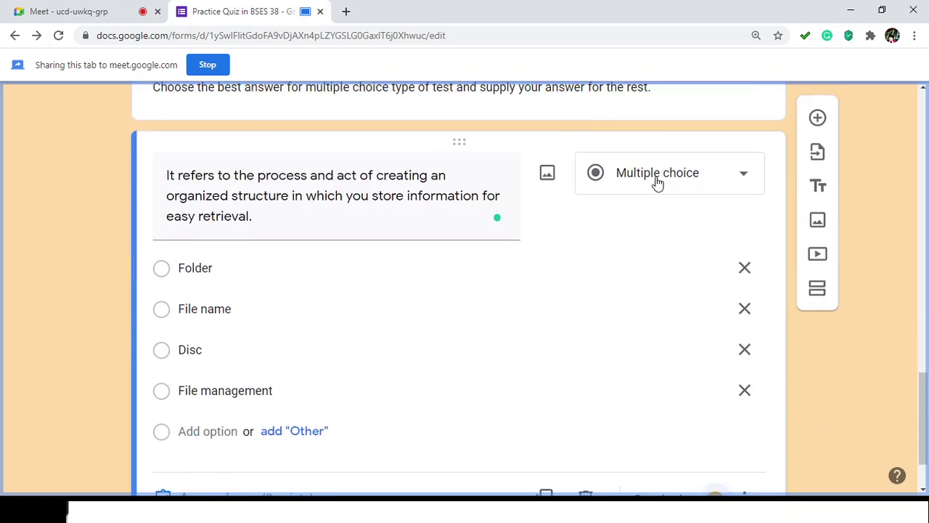
{"action": "scroll", "coordinate": [675, 211], "scroll_direction": "down", "scroll_amount": 1}
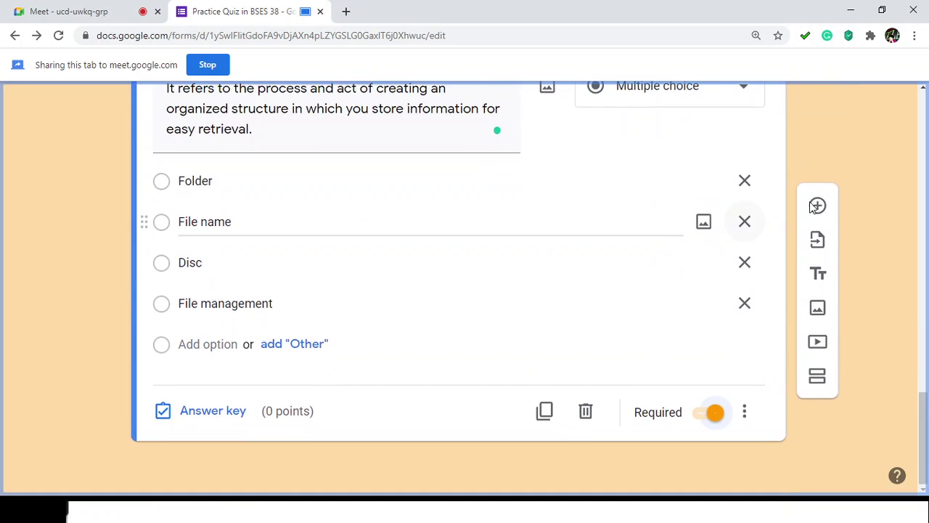
Step: Add a Paragraph question reading 'How can you manage your files effectively in your cloud storage'
{"action": "left_click", "coordinate": [818, 207]}
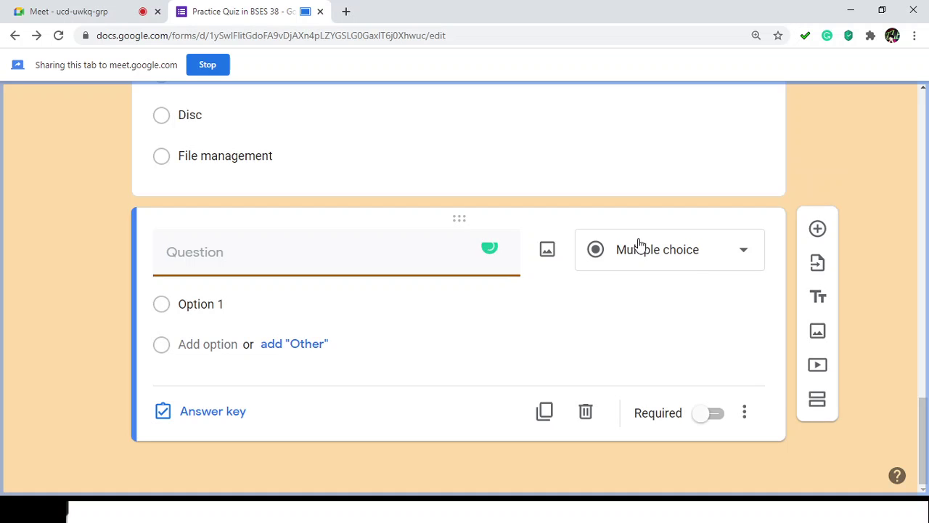
{"action": "left_click", "coordinate": [741, 254]}
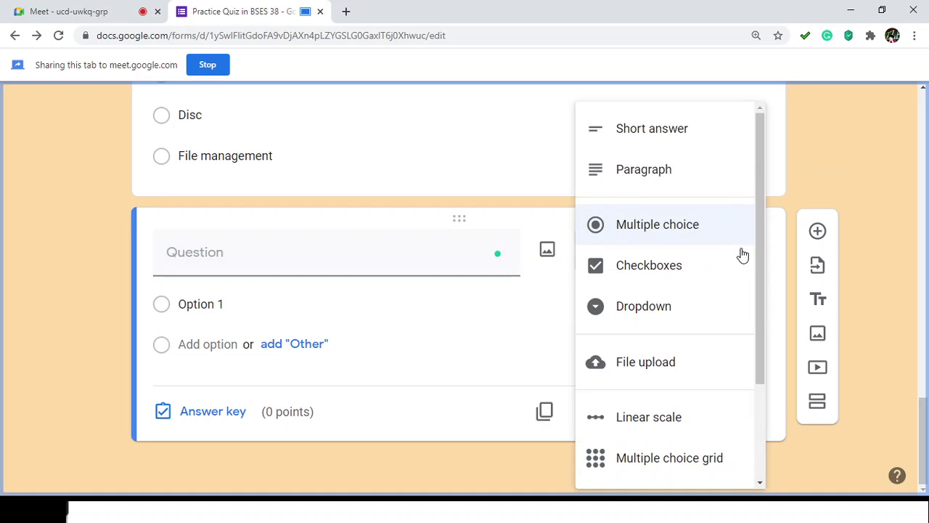
{"action": "left_click", "coordinate": [660, 183]}
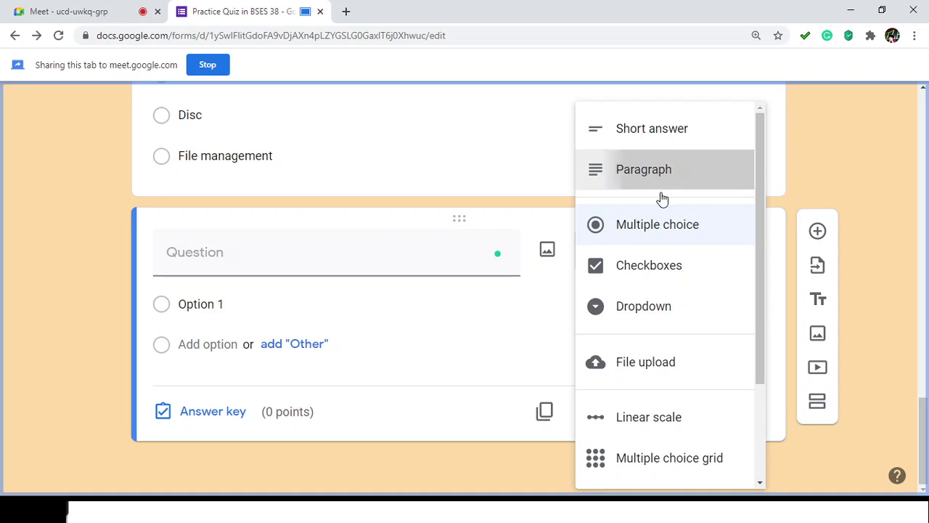
{"action": "left_click", "coordinate": [203, 289]}
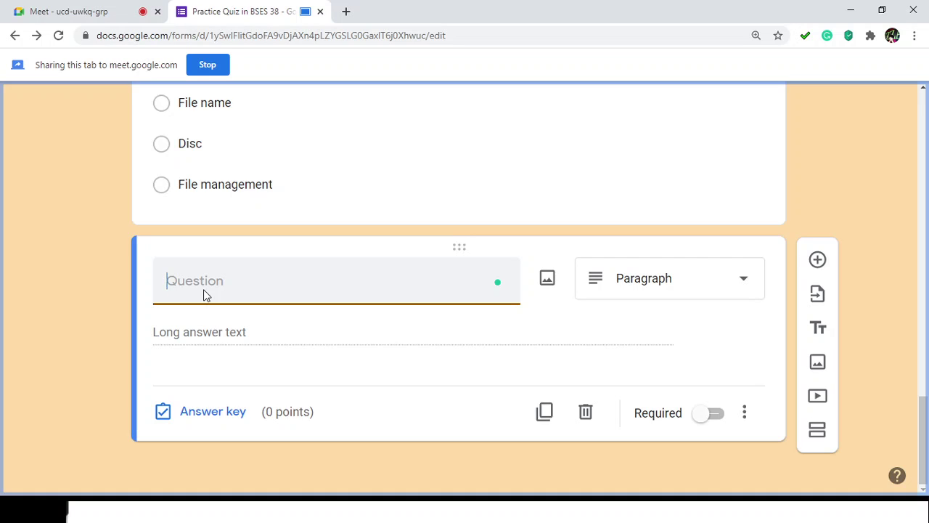
{"action": "type", "text": "How can you manage your"}
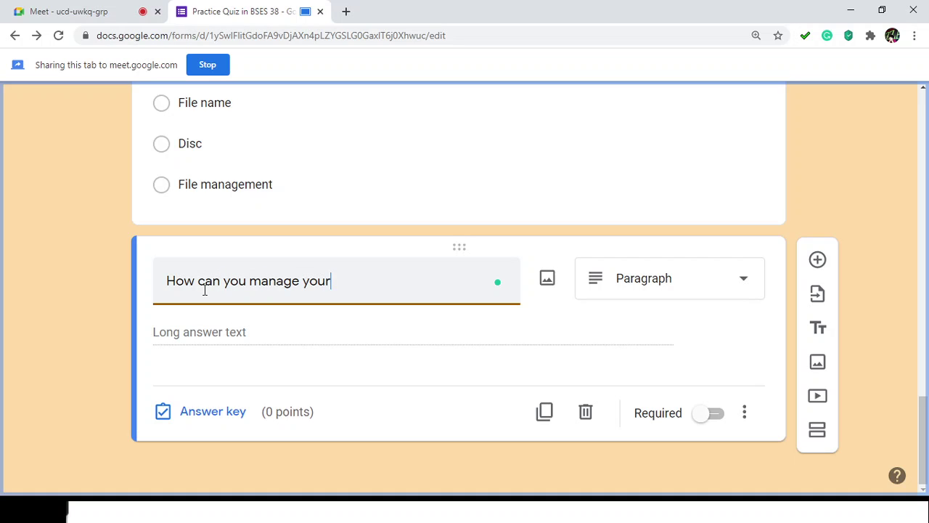
{"action": "type", "text": " files effectively"}
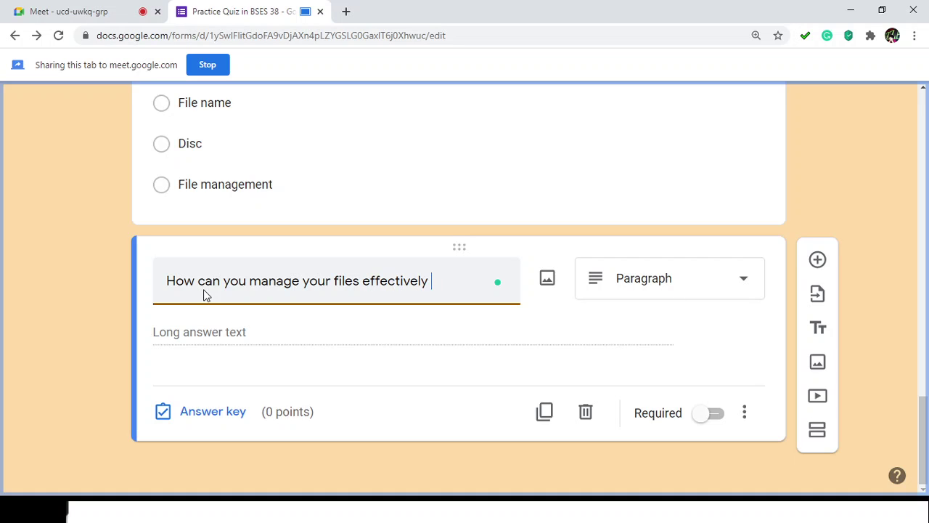
{"action": "type", "text": " in your cloud st"}
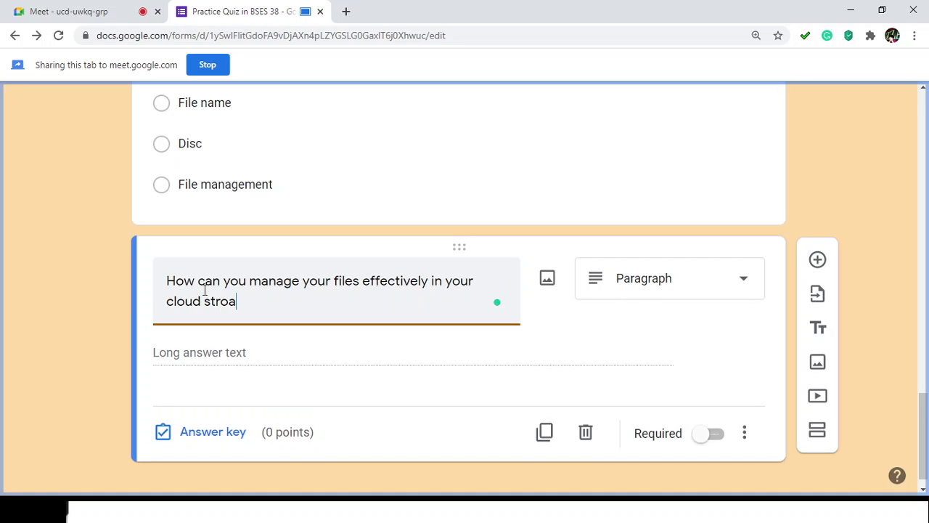
{"action": "type", "text": "orage?"}
{"action": "left_click", "coordinate": [673, 282]}
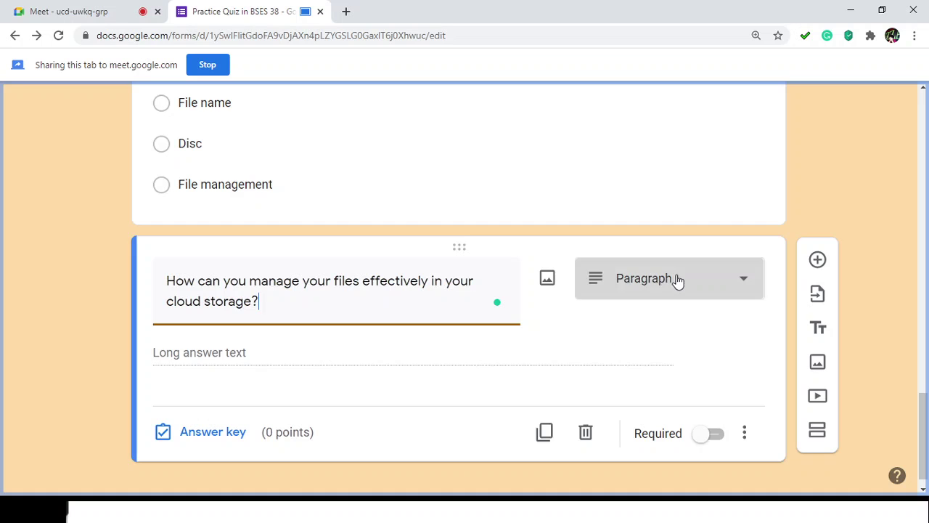
{"action": "left_click", "coordinate": [290, 350]}
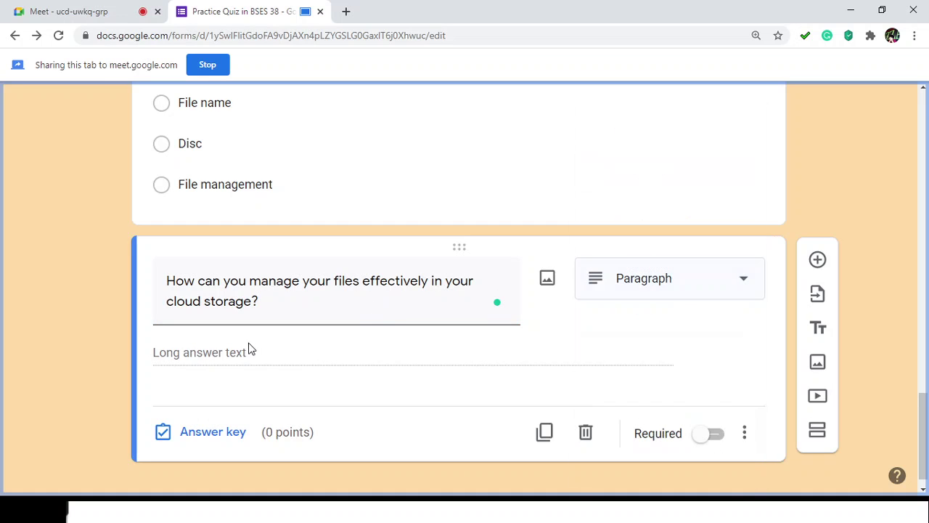
{"action": "scroll", "coordinate": [744, 383], "scroll_direction": "down", "scroll_amount": 1}
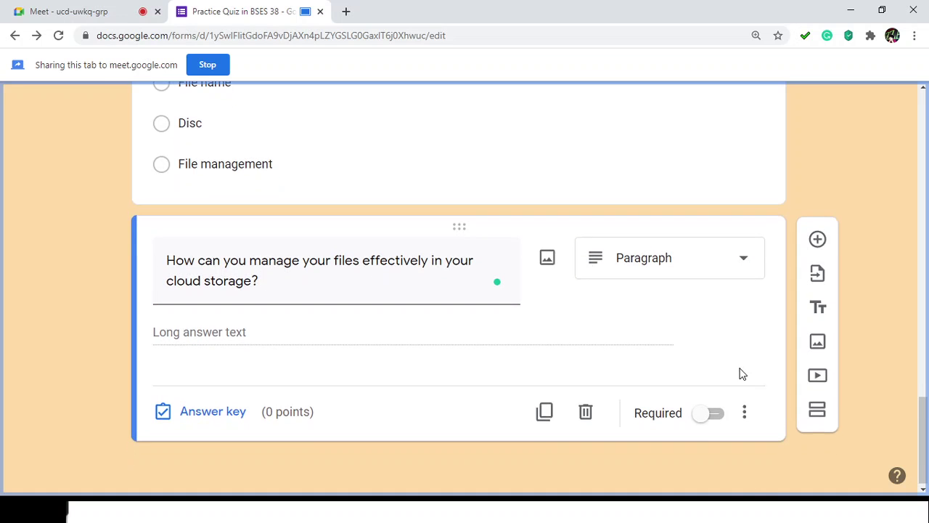
Step: Make the paragraph question required and turn on Length response validation
{"action": "left_click", "coordinate": [706, 414]}
{"action": "left_click", "coordinate": [744, 413]}
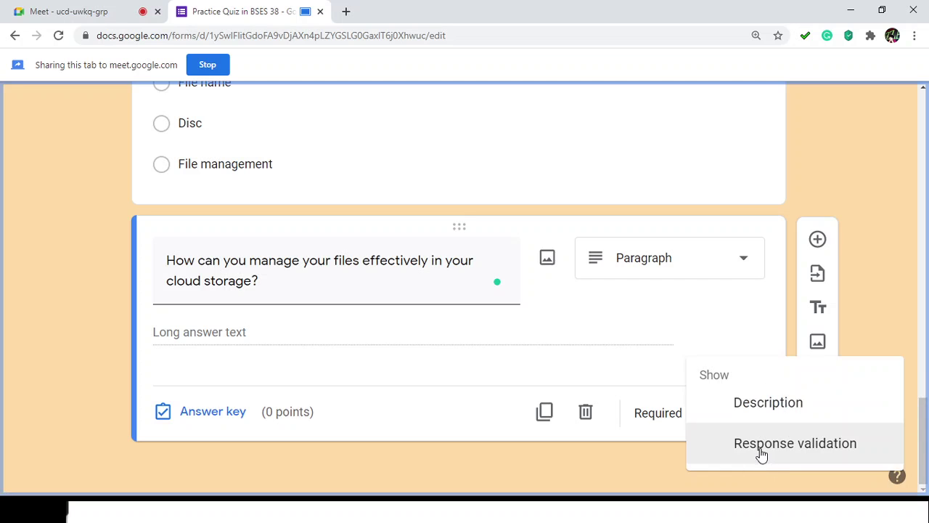
{"action": "left_click", "coordinate": [758, 440]}
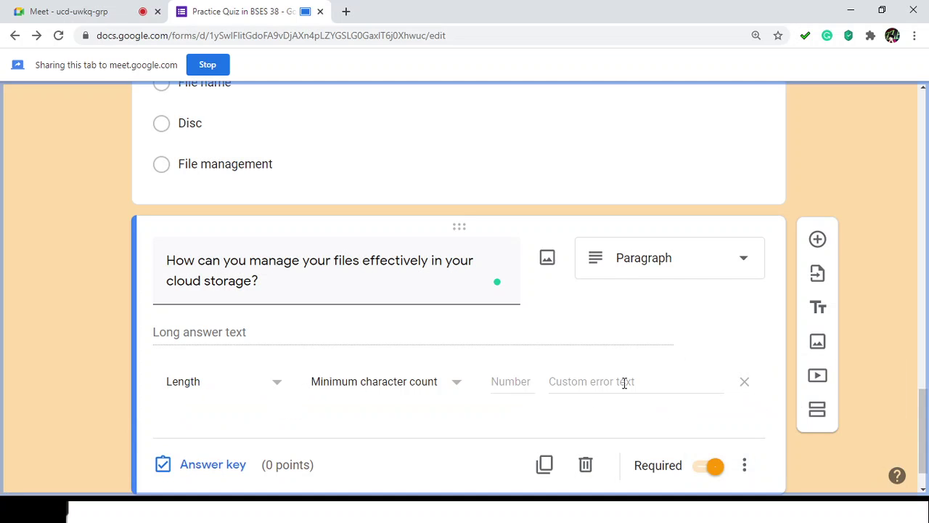
{"action": "scroll", "coordinate": [622, 387], "scroll_direction": "down", "scroll_amount": 1}
{"action": "left_click", "coordinate": [751, 421]}
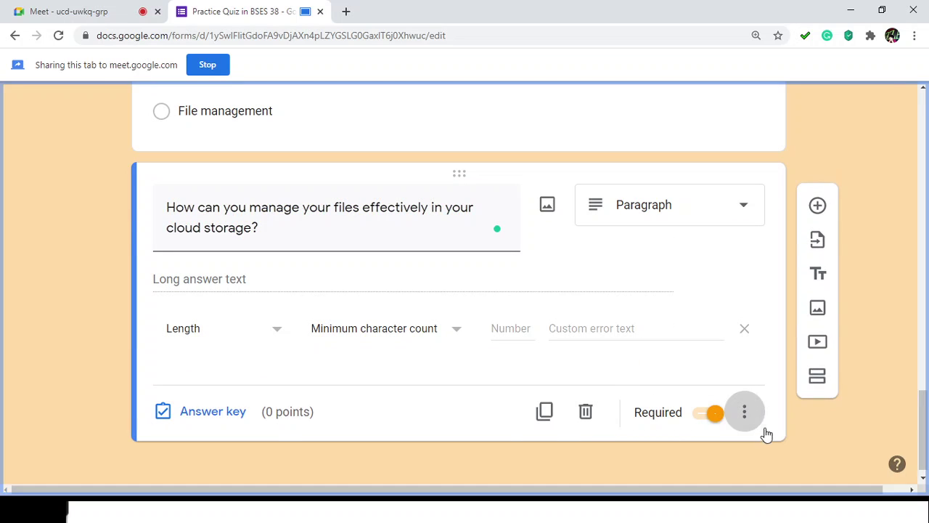
{"action": "left_click", "coordinate": [602, 466]}
{"action": "left_click", "coordinate": [275, 332]}
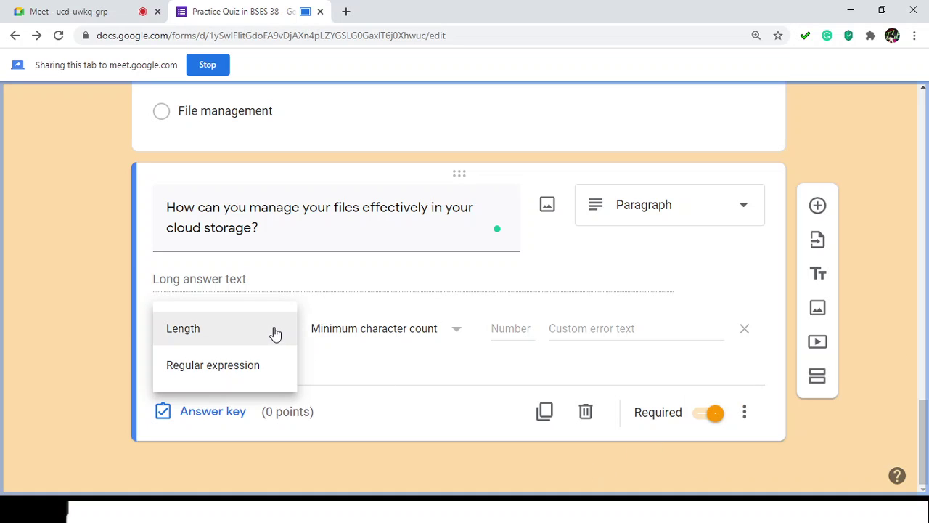
{"action": "left_click", "coordinate": [309, 342]}
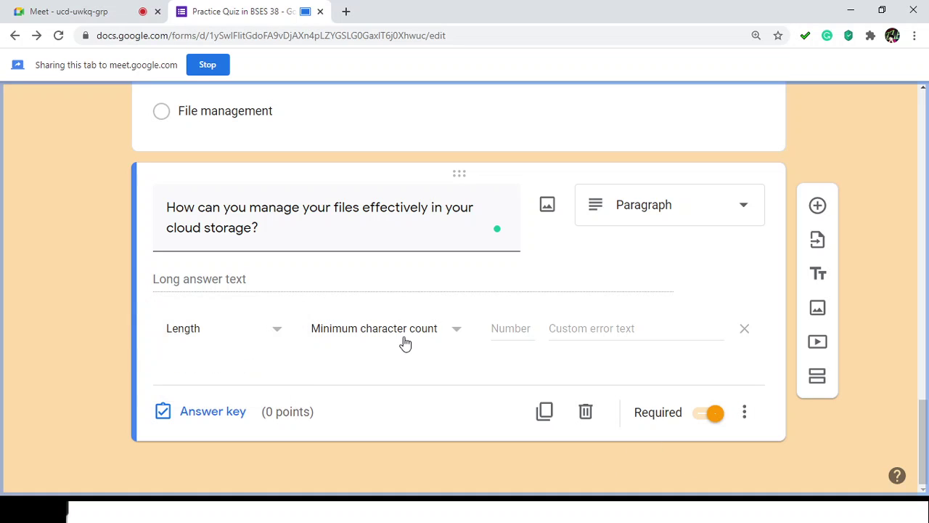
Step: Set the length rule to a minimum character count of 100
{"action": "left_click", "coordinate": [265, 332]}
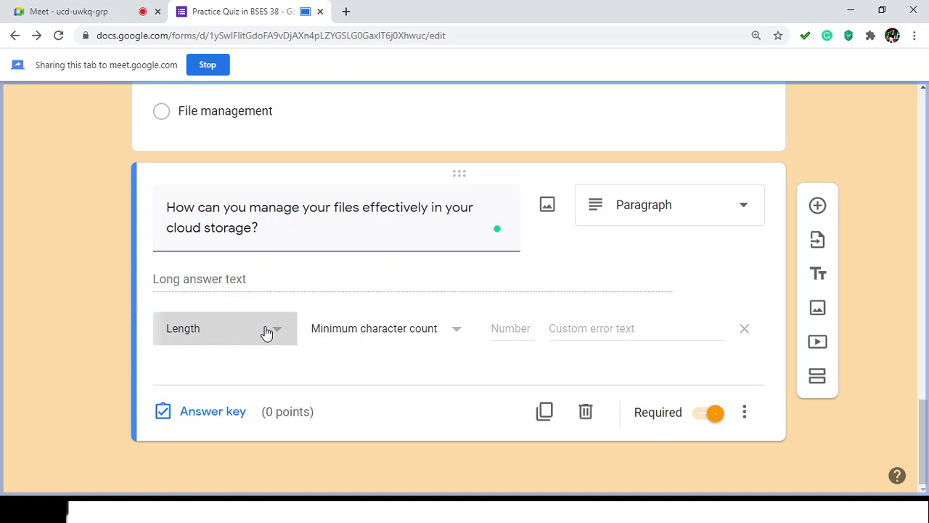
{"action": "left_click", "coordinate": [367, 365]}
{"action": "left_click", "coordinate": [456, 330]}
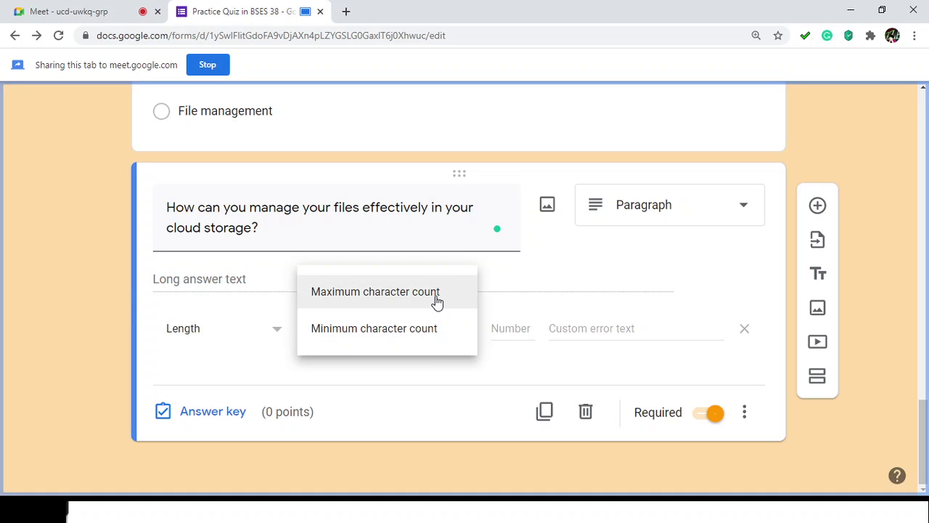
{"action": "left_click", "coordinate": [437, 305]}
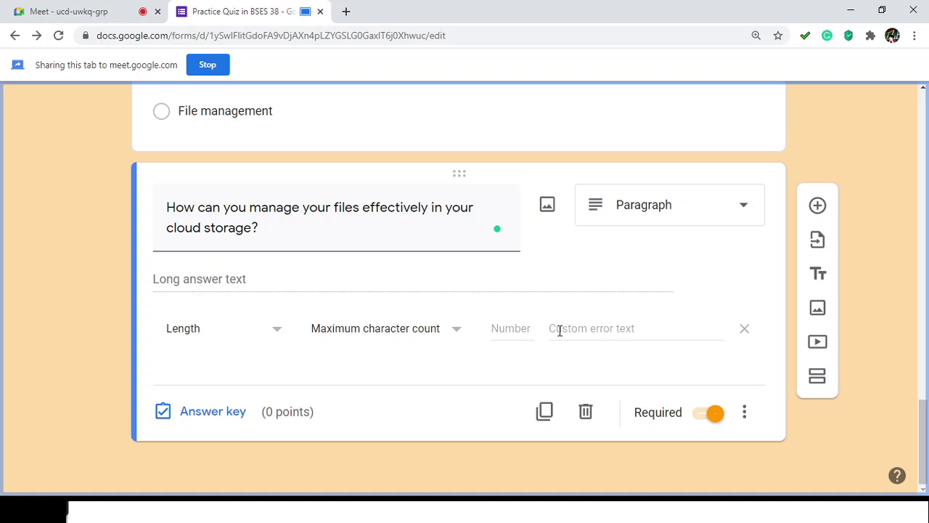
{"action": "left_click", "coordinate": [521, 327]}
{"action": "type", "text": "1000"}
{"action": "left_click", "coordinate": [465, 330]}
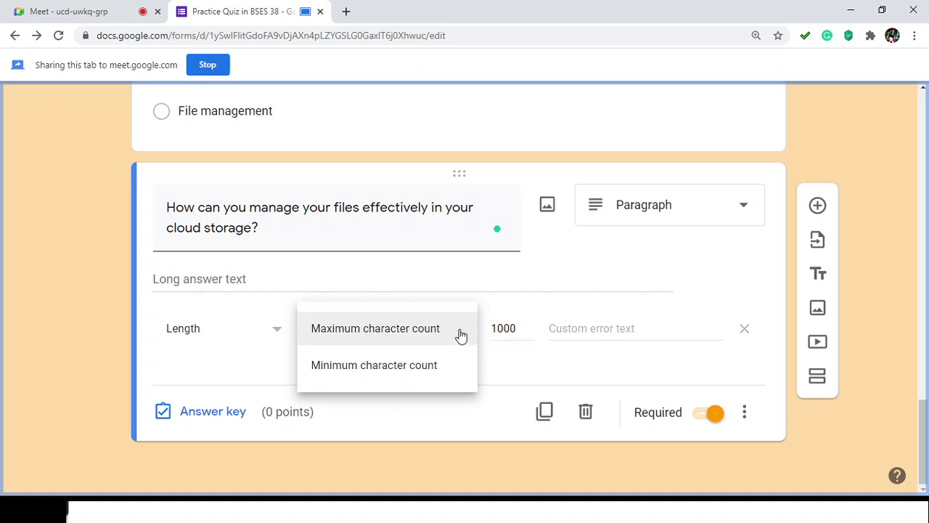
{"action": "left_click", "coordinate": [443, 368]}
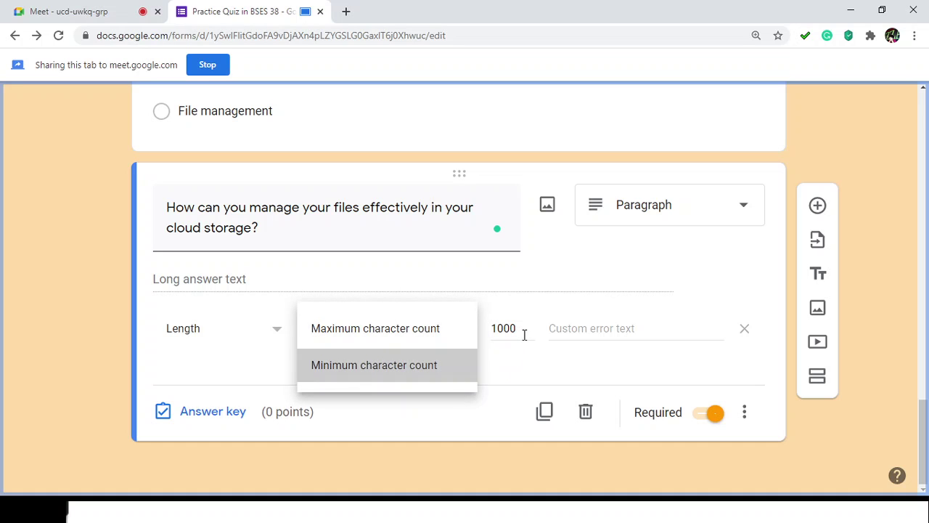
{"action": "left_click", "coordinate": [498, 328]}
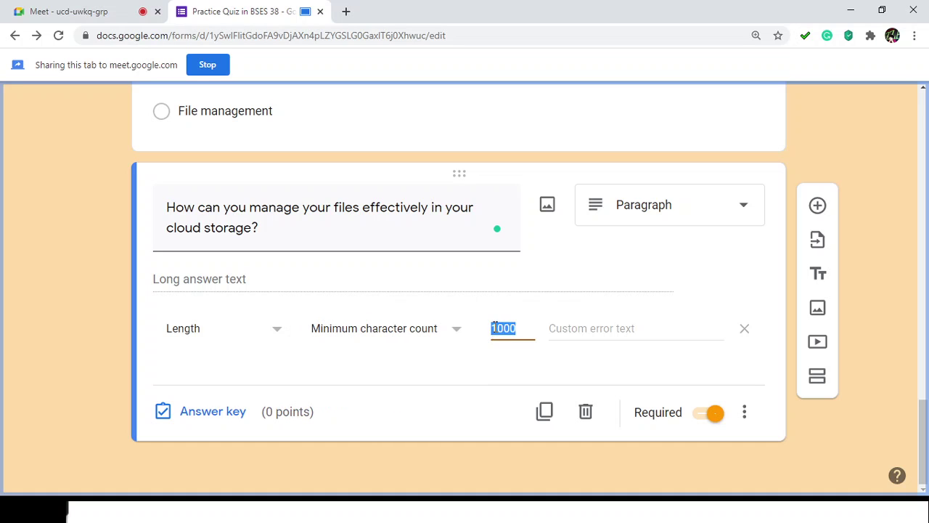
{"action": "left_click_drag", "start_coordinate": [517, 328], "coordinate": [498, 328]}
Step: Enter 'Insufficient characters' as the custom validation error text
{"action": "left_click", "coordinate": [578, 330]}
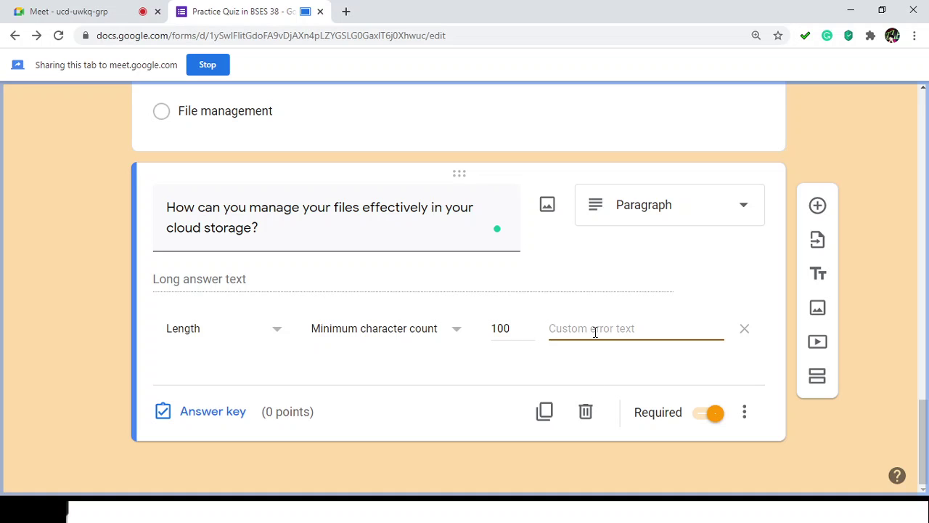
{"action": "type", "text": "Insuffi"}
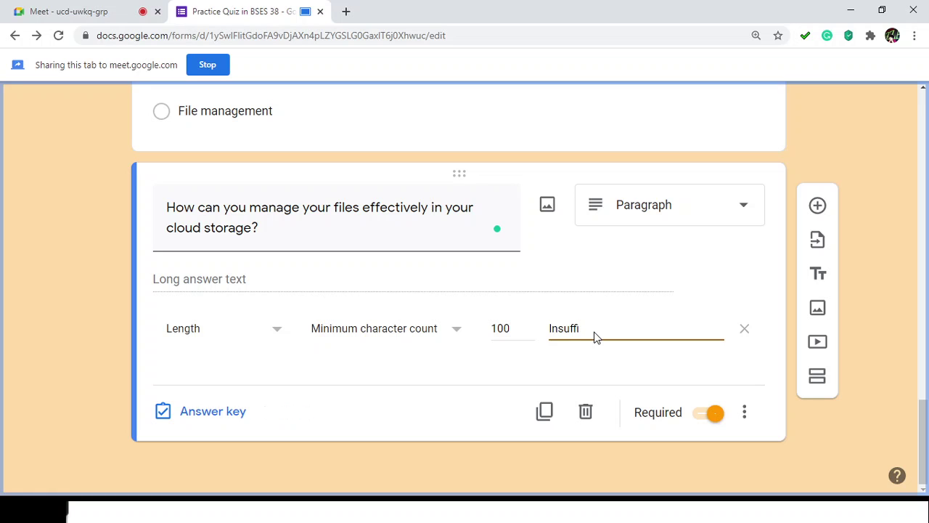
{"action": "type", "text": "cient characters"}
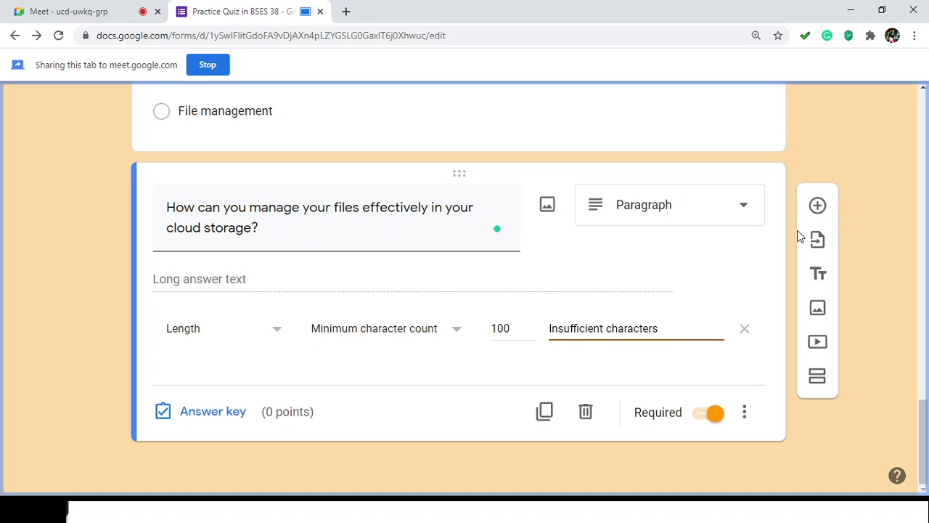
{"action": "scroll", "coordinate": [712, 252], "scroll_direction": "up", "scroll_amount": 6}
{"action": "scroll", "coordinate": [711, 252], "scroll_direction": "down", "scroll_amount": 6}
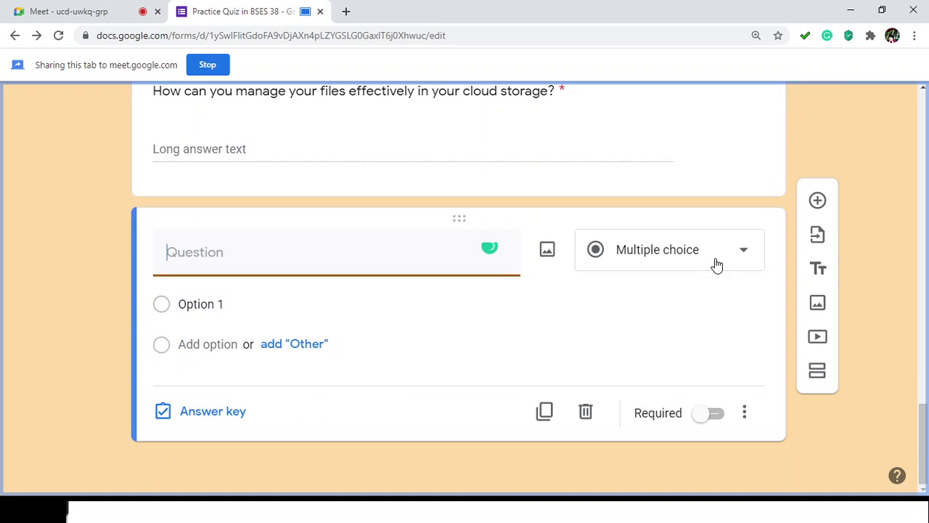
Step: Change the new question to File upload and accept the Drive upload notice (1 file, 10 MB)
{"action": "left_click", "coordinate": [743, 266]}
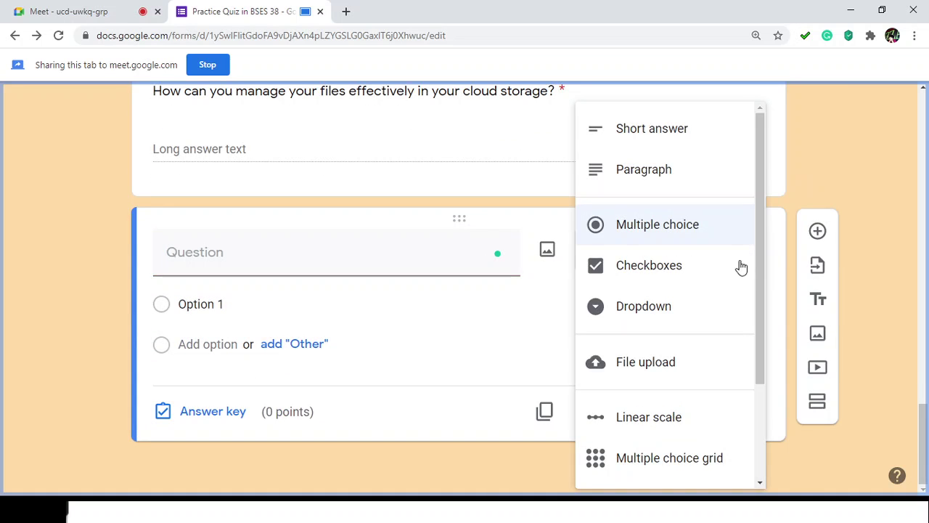
{"action": "scroll", "coordinate": [728, 269], "scroll_direction": "down", "scroll_amount": 2}
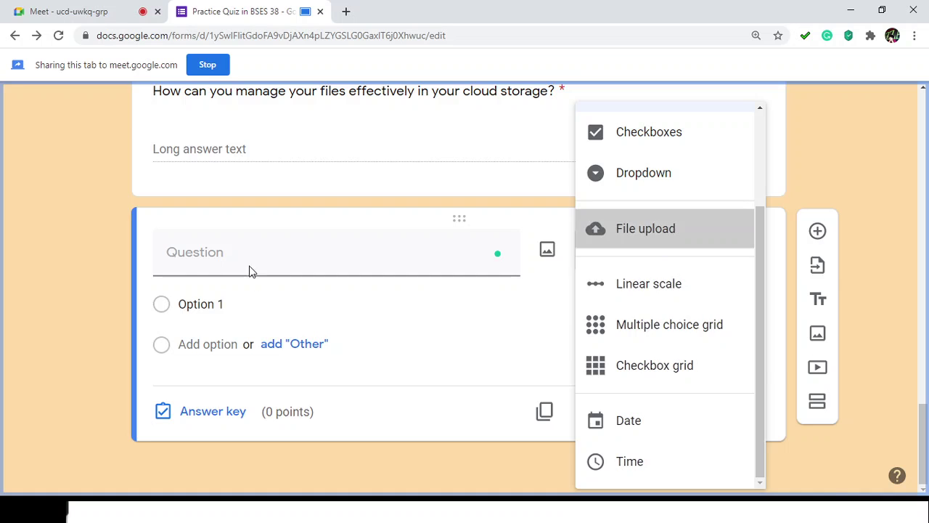
{"action": "key", "text": "Return"}
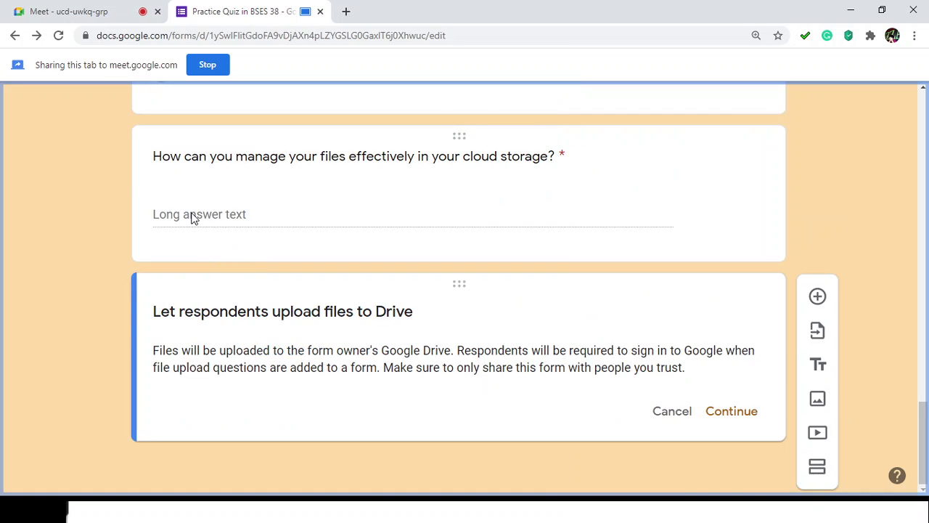
{"action": "left_click", "coordinate": [196, 215]}
{"action": "scroll", "coordinate": [307, 365], "scroll_direction": "down", "scroll_amount": 2}
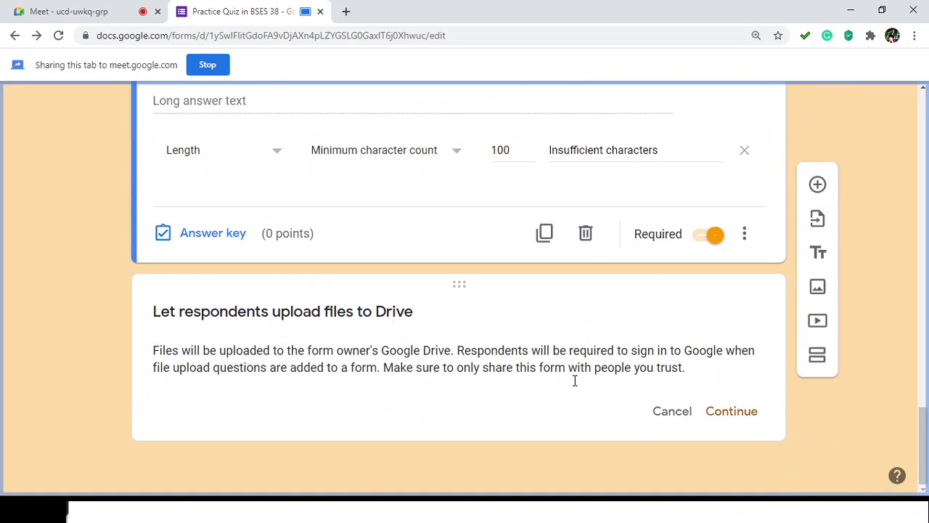
{"action": "left_click", "coordinate": [319, 321]}
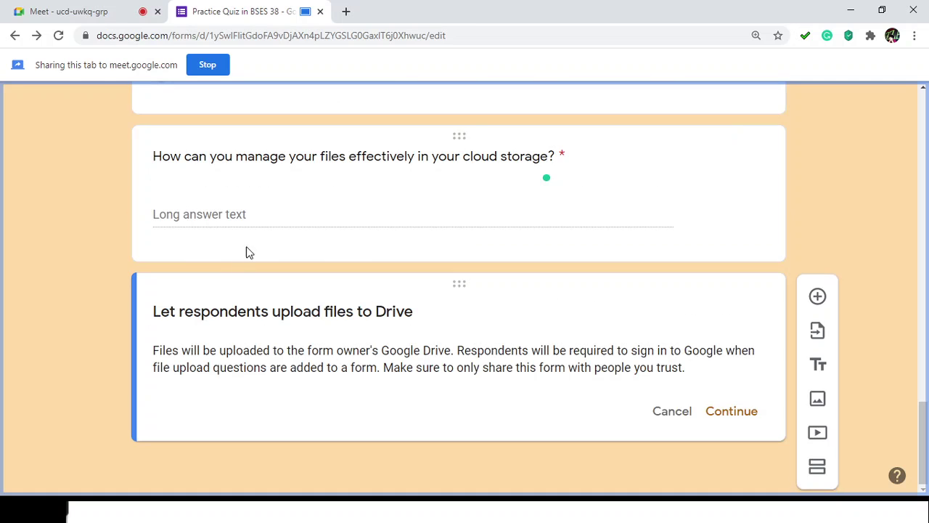
{"action": "left_click", "coordinate": [740, 412]}
{"action": "left_click", "coordinate": [222, 290]}
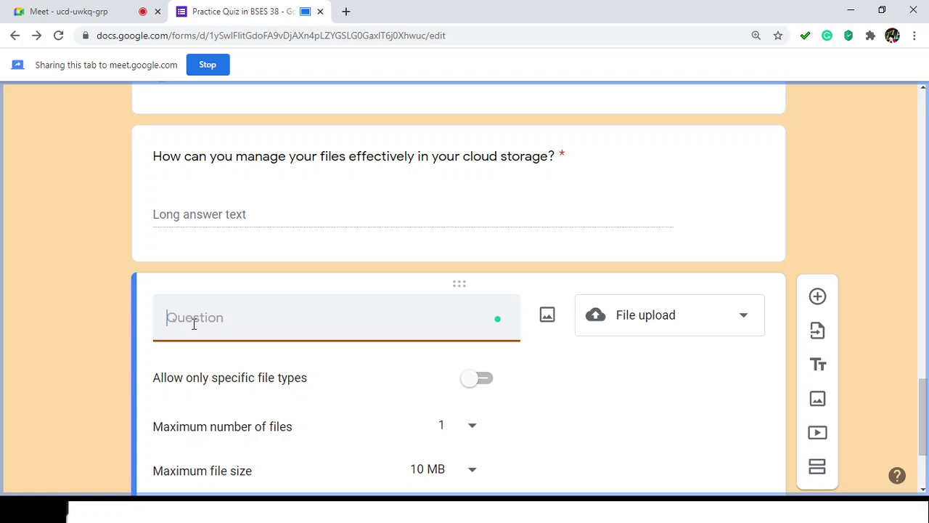
Step: Type the question title 'Upload a screenshot of today's discussion', correcting typos along the way
{"action": "type", "text": "Upload a scrr"}
{"action": "key", "text": "BackSpace"}
{"action": "type", "text": "eenshot "}
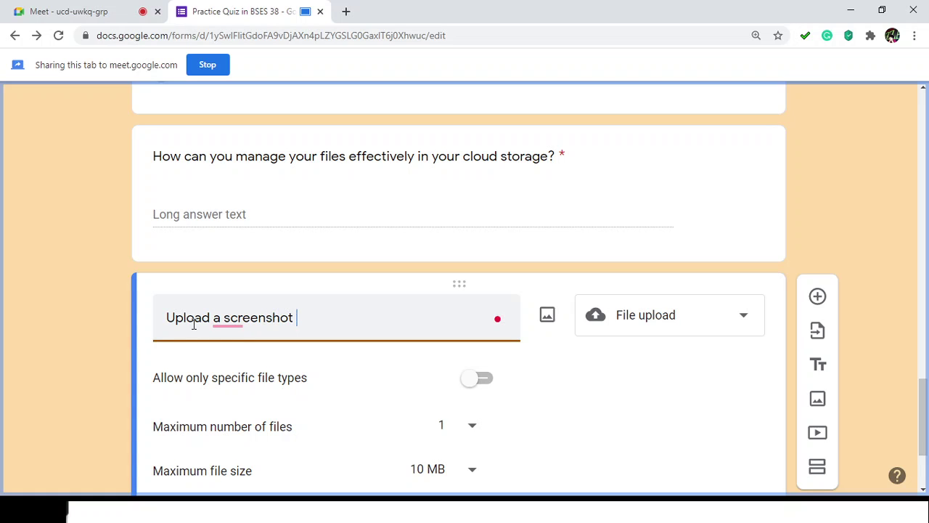
{"action": "type", "text": "of today;s"}
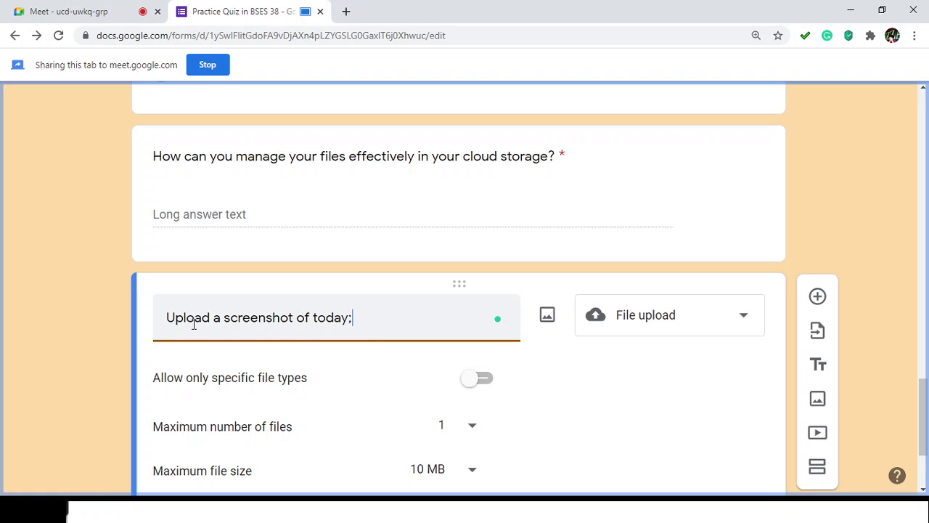
{"action": "key", "text": "BackSpace"}
{"action": "key", "text": "BackSpace"}
{"action": "key", "text": "BackSpace"}
{"action": "type", "text": "'s discussion."}
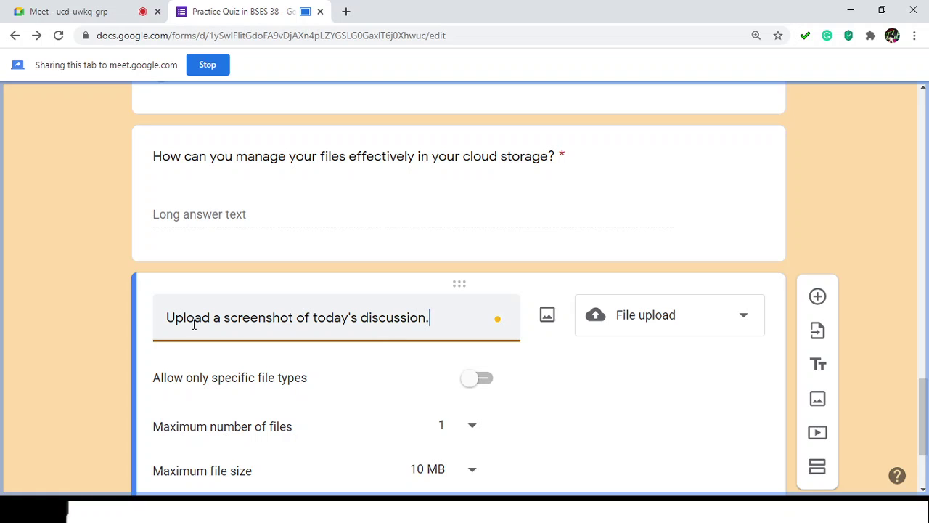
{"action": "scroll", "coordinate": [244, 338], "scroll_direction": "down", "scroll_amount": 1}
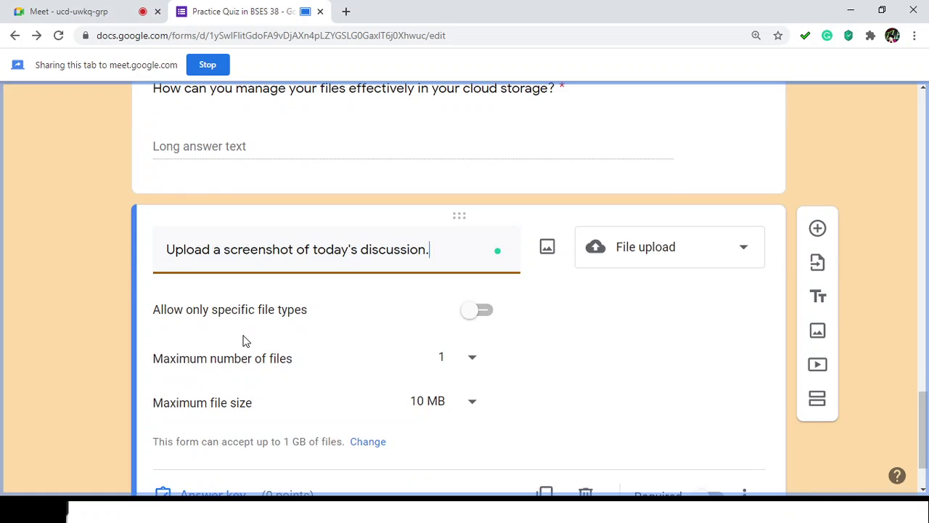
{"action": "scroll", "coordinate": [244, 339], "scroll_direction": "down", "scroll_amount": 1}
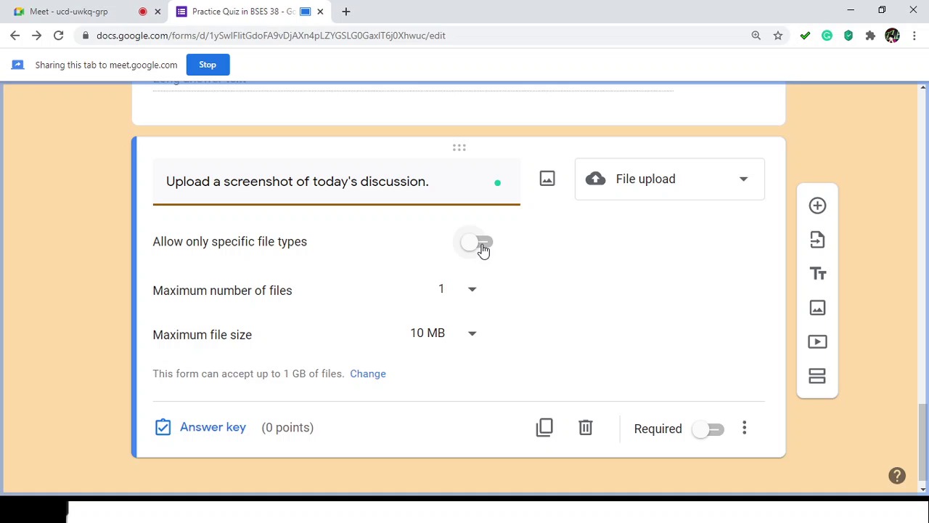
Step: Restrict uploads to Image files only, keeping a maximum of 1 file and 10 MB
{"action": "left_click", "coordinate": [482, 245]}
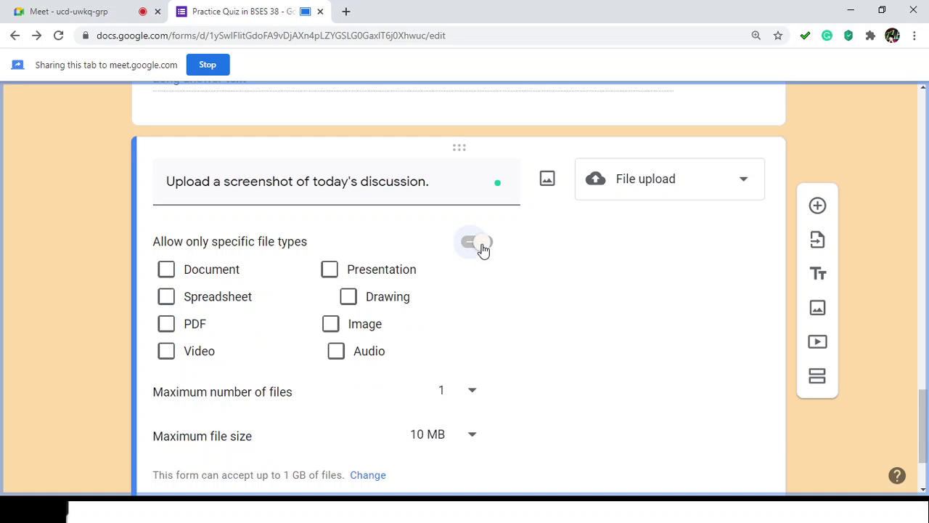
{"action": "left_click", "coordinate": [330, 331]}
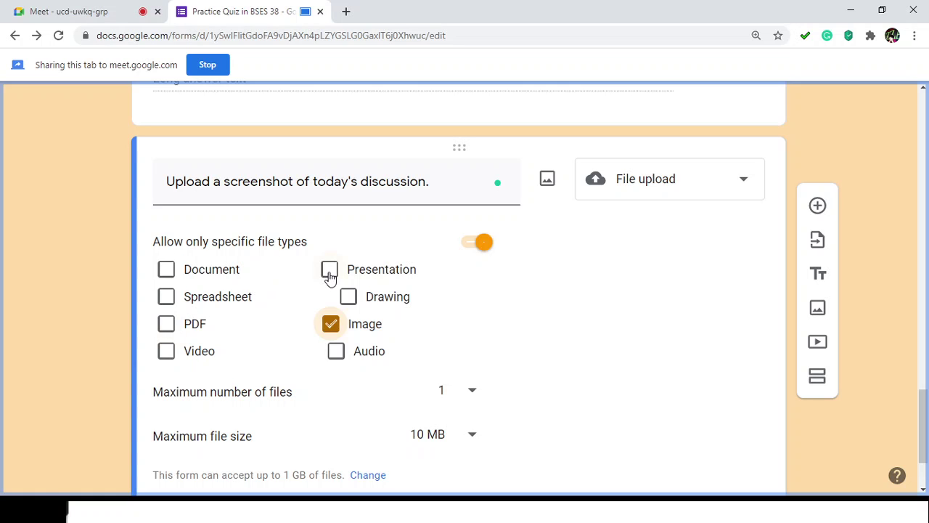
{"action": "scroll", "coordinate": [557, 392], "scroll_direction": "down", "scroll_amount": 1}
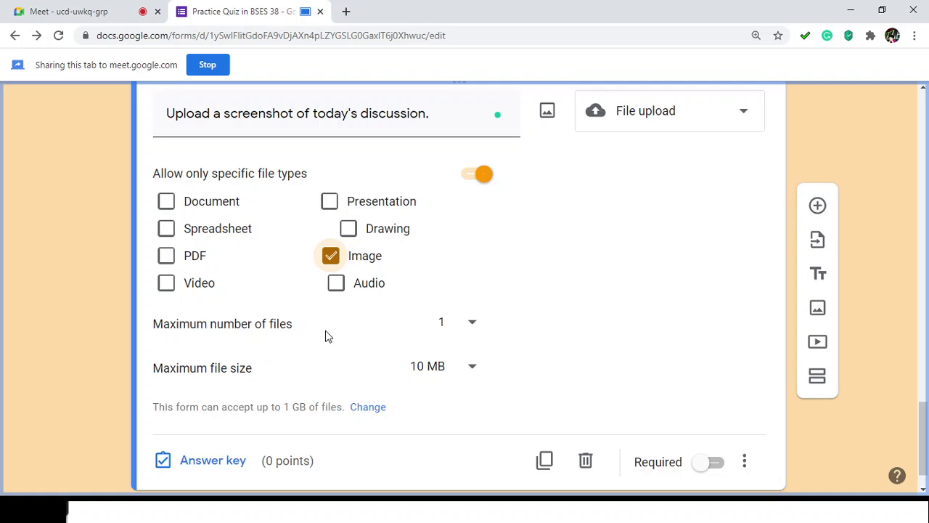
{"action": "left_click", "coordinate": [472, 325]}
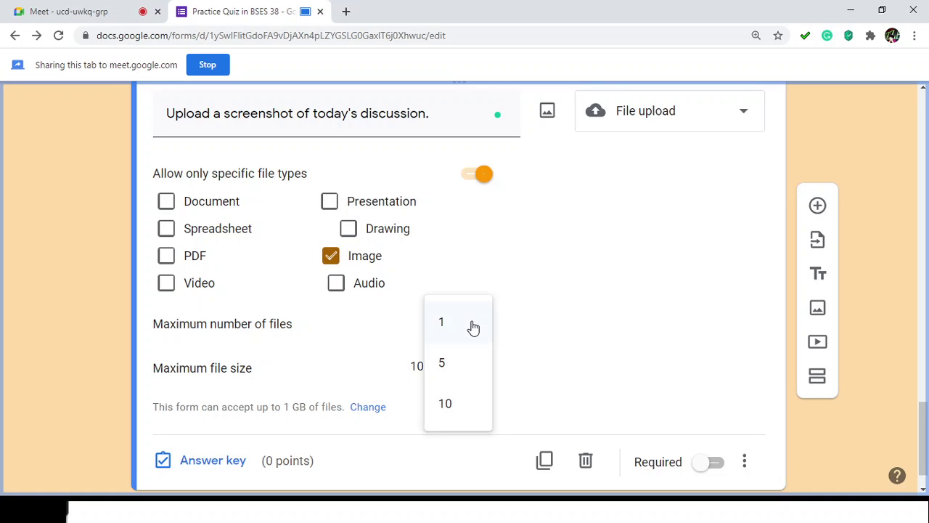
{"action": "left_click", "coordinate": [380, 376]}
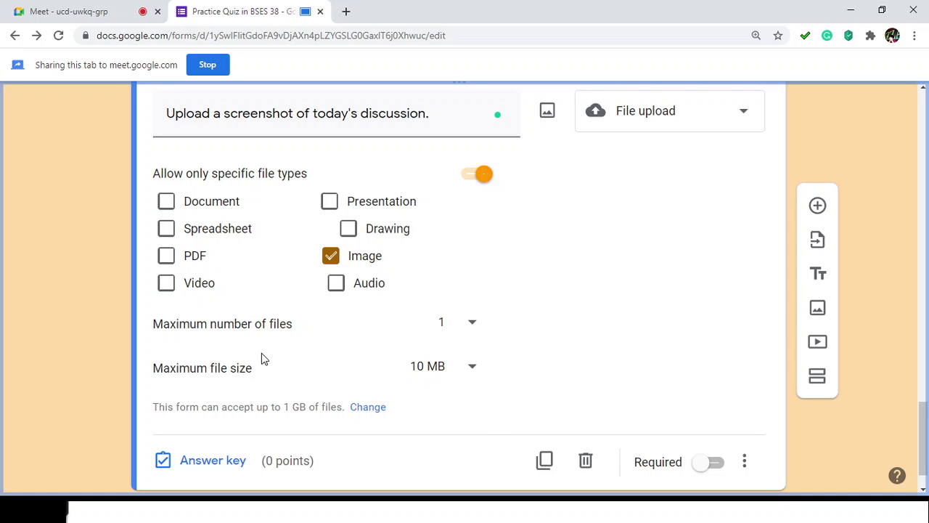
{"action": "left_click", "coordinate": [474, 373]}
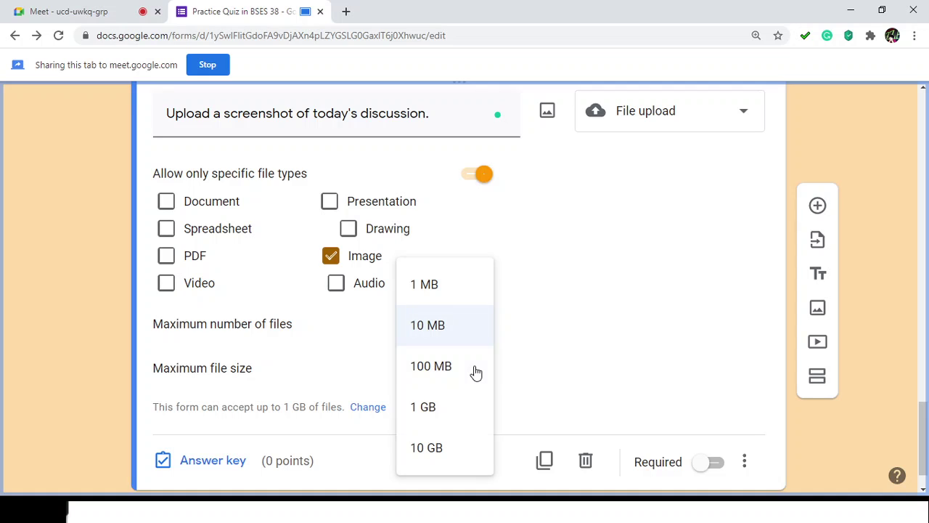
{"action": "left_click", "coordinate": [473, 326]}
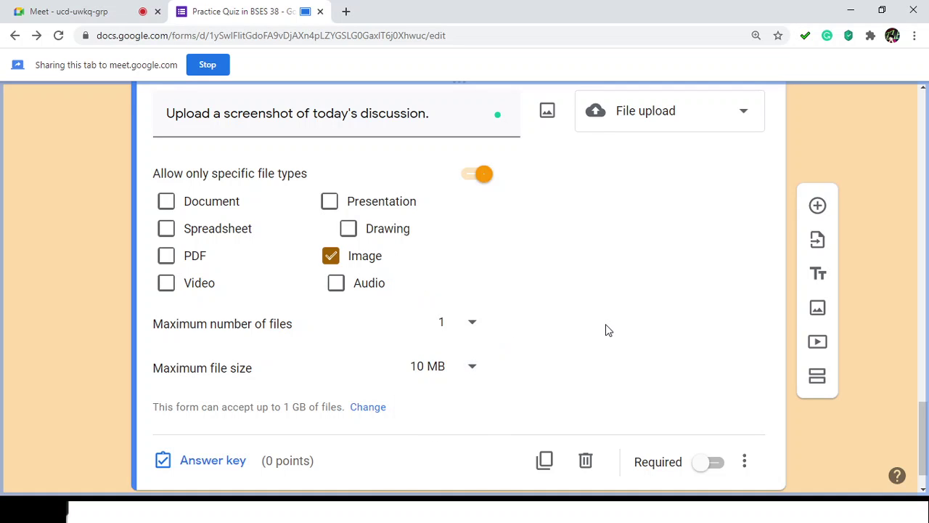
{"action": "scroll", "coordinate": [606, 324], "scroll_direction": "down", "scroll_amount": 1}
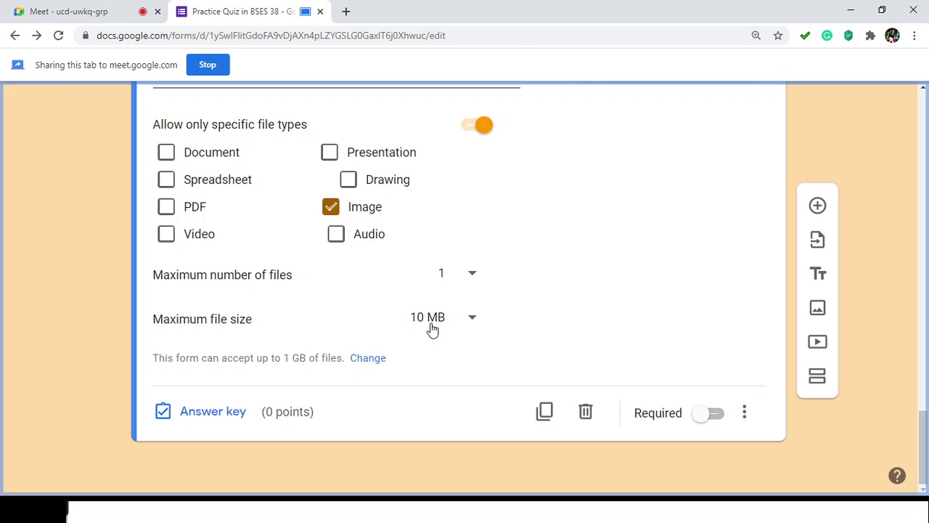
{"action": "scroll", "coordinate": [472, 340], "scroll_direction": "up", "scroll_amount": 1}
{"action": "scroll", "coordinate": [528, 355], "scroll_direction": "down", "scroll_amount": 1}
Step: Switch on Required for the screenshot upload question
{"action": "left_click", "coordinate": [721, 413]}
{"action": "scroll", "coordinate": [647, 323], "scroll_direction": "up", "scroll_amount": 2}
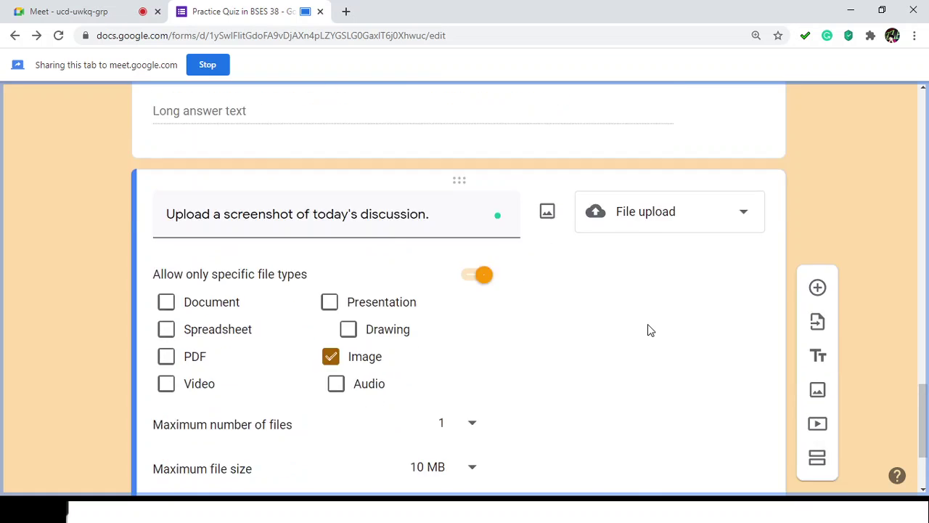
{"action": "scroll", "coordinate": [688, 332], "scroll_direction": "down", "scroll_amount": 2}
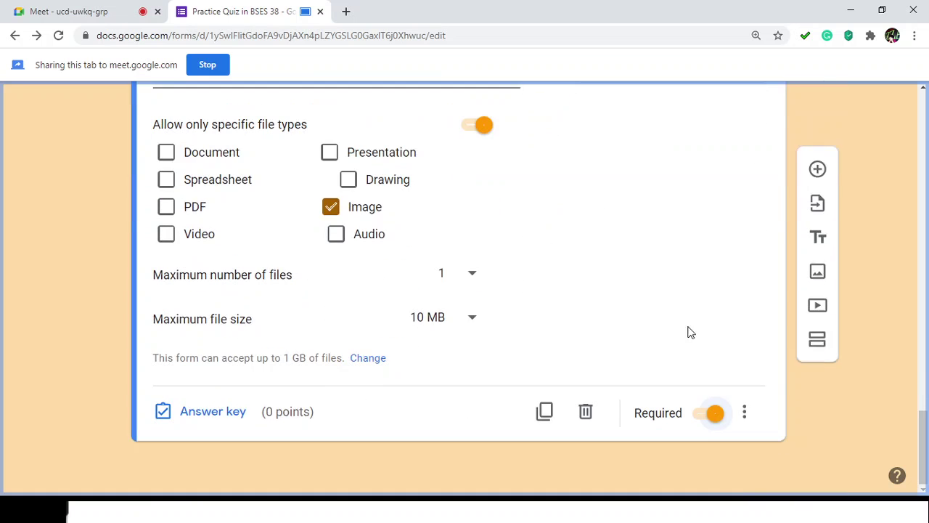
{"action": "left_click", "coordinate": [750, 414]}
{"action": "left_click", "coordinate": [894, 220]}
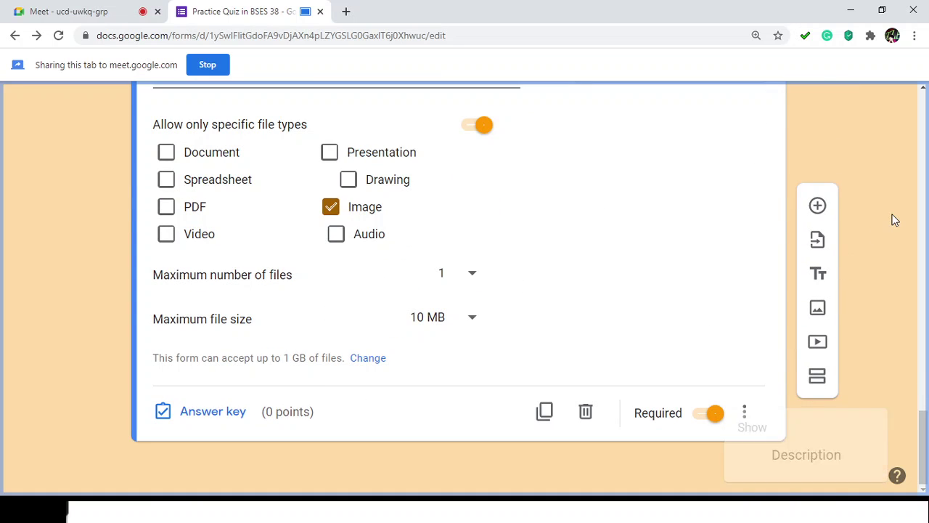
{"action": "scroll", "coordinate": [508, 264], "scroll_direction": "up", "scroll_amount": 2}
{"action": "scroll", "coordinate": [508, 264], "scroll_direction": "down", "scroll_amount": 2}
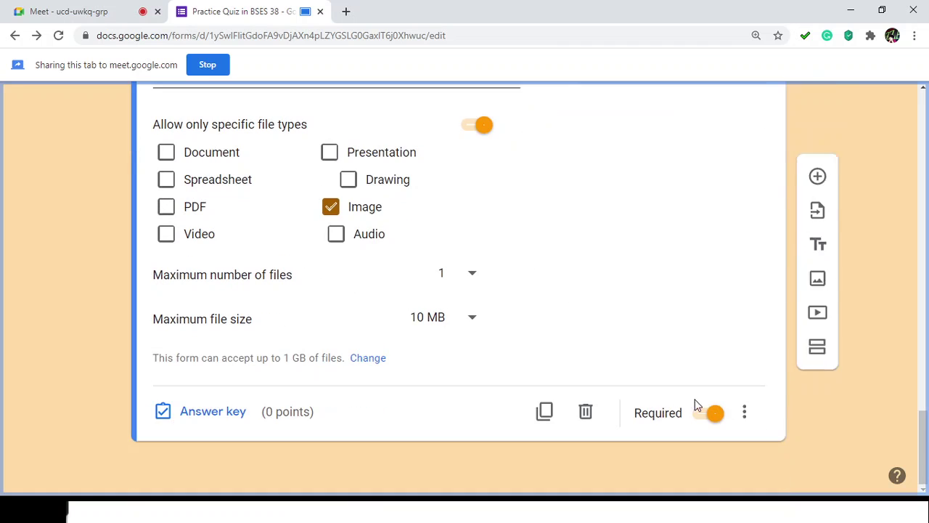
Step: Show a description field and begin it with 'A screenshot', fixing the misspelling
{"action": "left_click", "coordinate": [745, 411]}
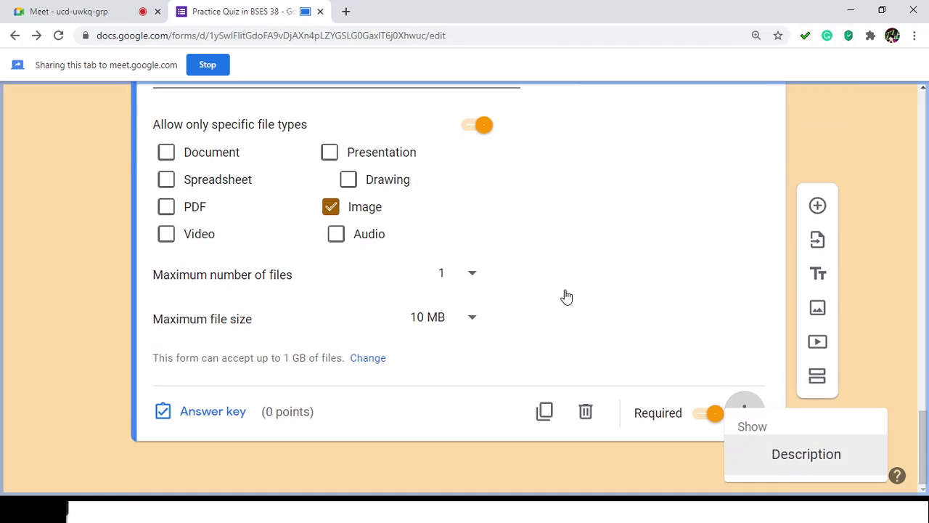
{"action": "key", "text": "Return"}
{"action": "scroll", "coordinate": [301, 148], "scroll_direction": "up", "scroll_amount": 1}
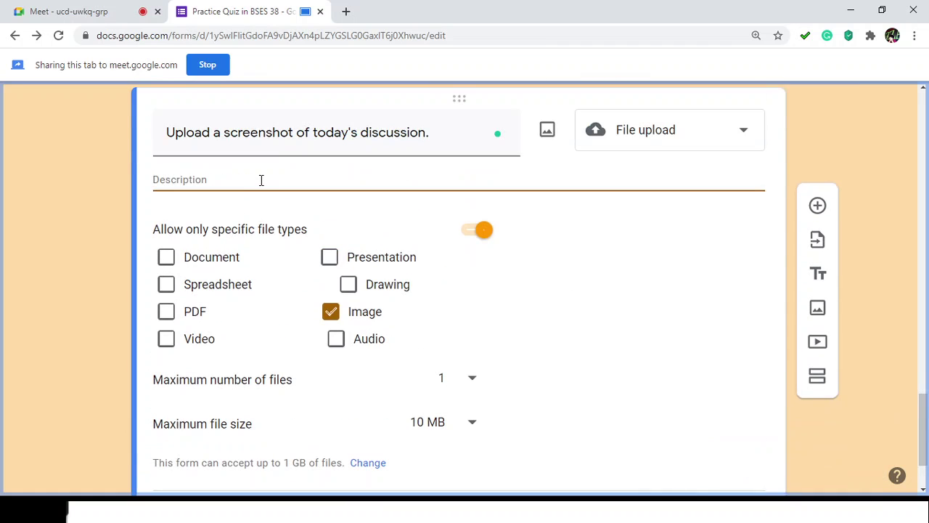
{"action": "type", "text": "A srees"}
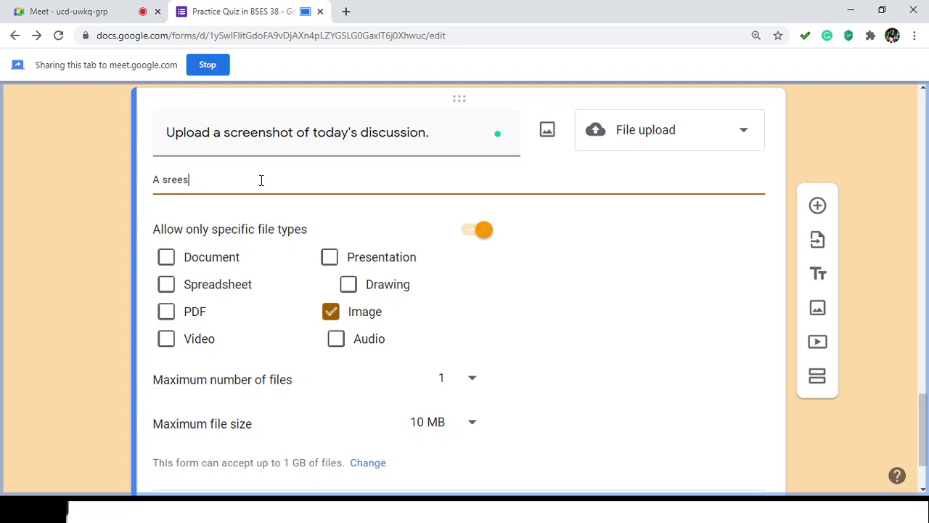
{"action": "type", "text": "nho"}
{"action": "key", "text": "BackSpace"}
{"action": "type", "text": "ot"}
{"action": "key", "text": "Delete"}
{"action": "key", "text": "Right"}
{"action": "key", "text": "Right"}
{"action": "left_click", "coordinate": [165, 180]}
{"action": "type", "text": "c"}
Step: Finish the description asking for the instructor's face and the google form tutorial
{"action": "left_click", "coordinate": [292, 182]}
{"action": "type", "text": "Sir Cris's face and "}
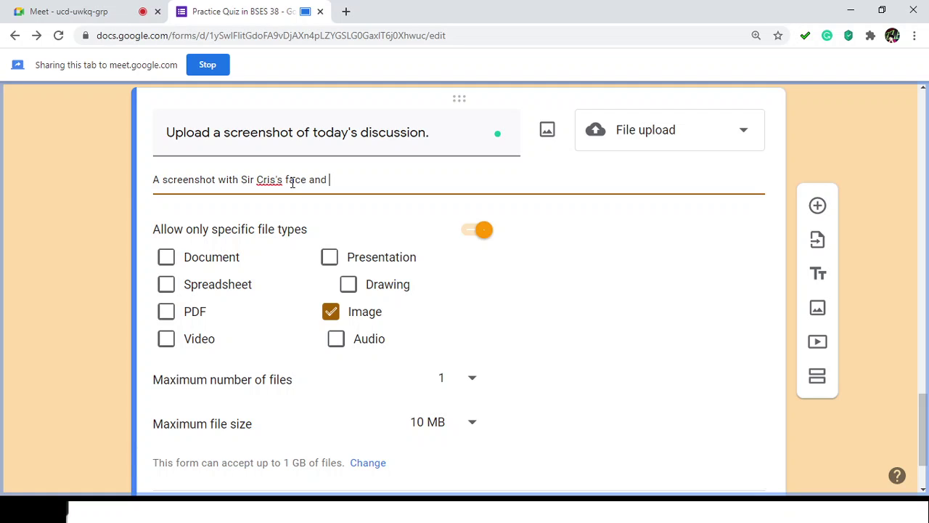
{"action": "type", "text": "google form tutorial."}
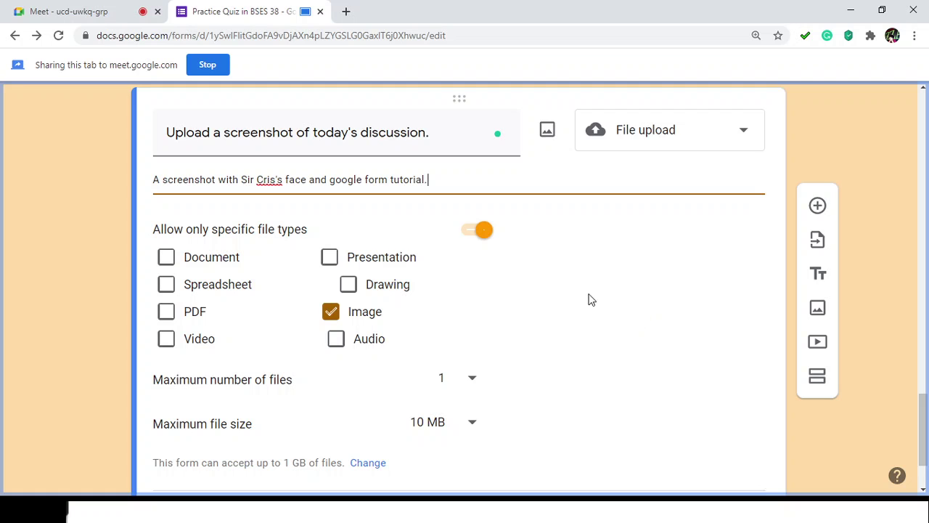
{"action": "scroll", "coordinate": [834, 312], "scroll_direction": "down", "scroll_amount": 1}
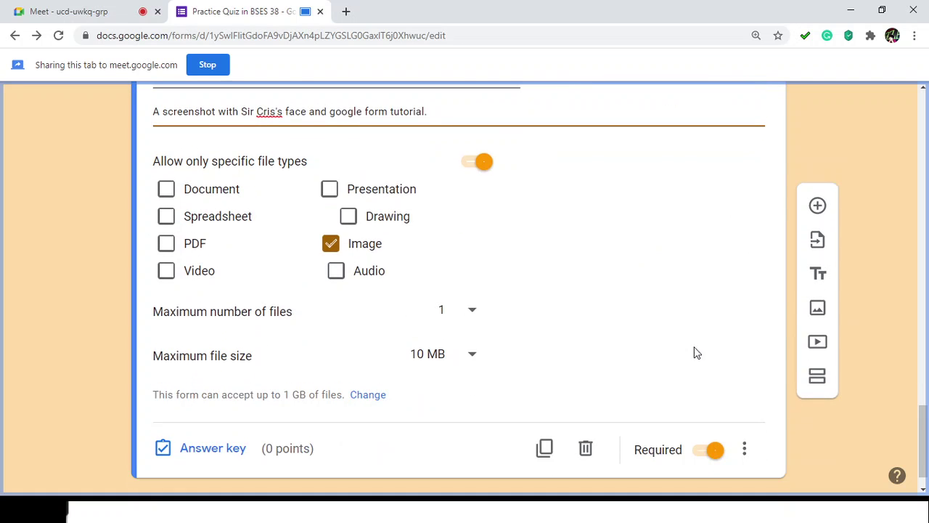
{"action": "scroll", "coordinate": [695, 353], "scroll_direction": "down", "scroll_amount": 1}
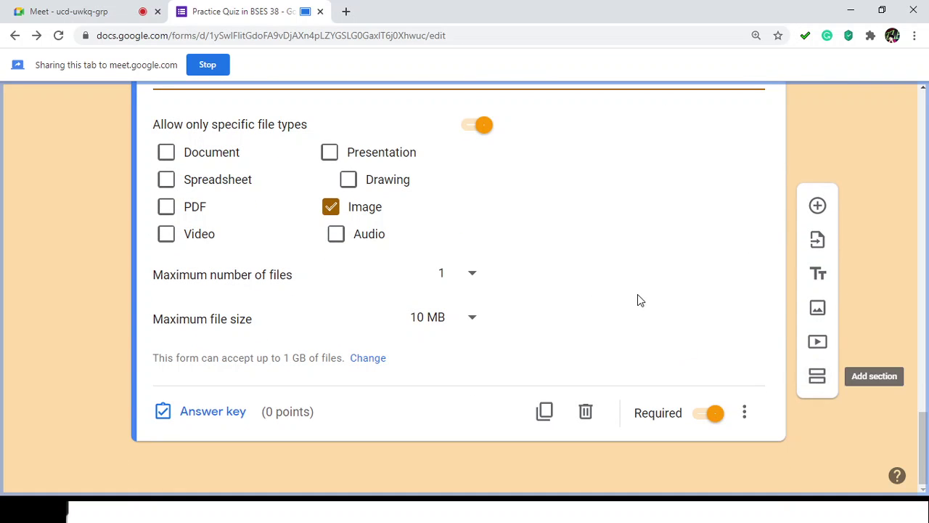
{"action": "scroll", "coordinate": [639, 301], "scroll_direction": "up", "scroll_amount": 10}
{"action": "scroll", "coordinate": [639, 303], "scroll_direction": "down", "scroll_amount": 6}
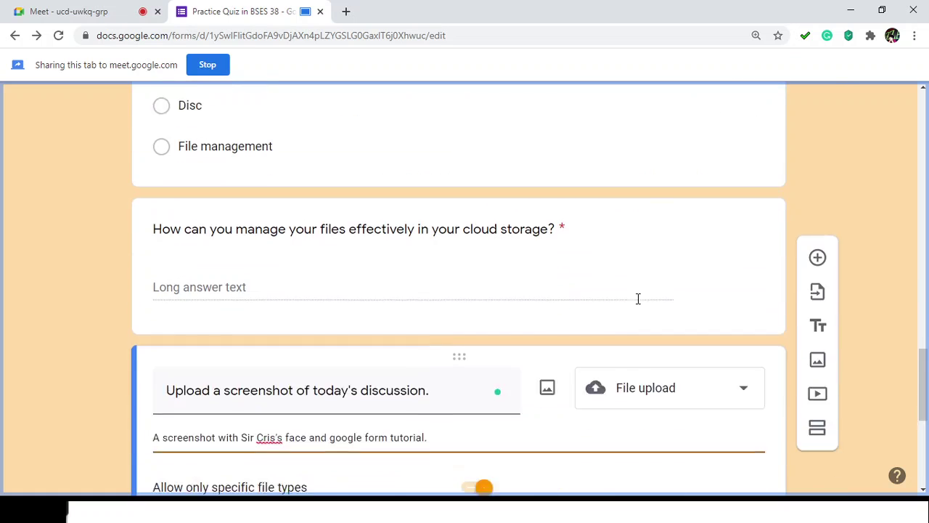
{"action": "scroll", "coordinate": [639, 303], "scroll_direction": "down", "scroll_amount": 3}
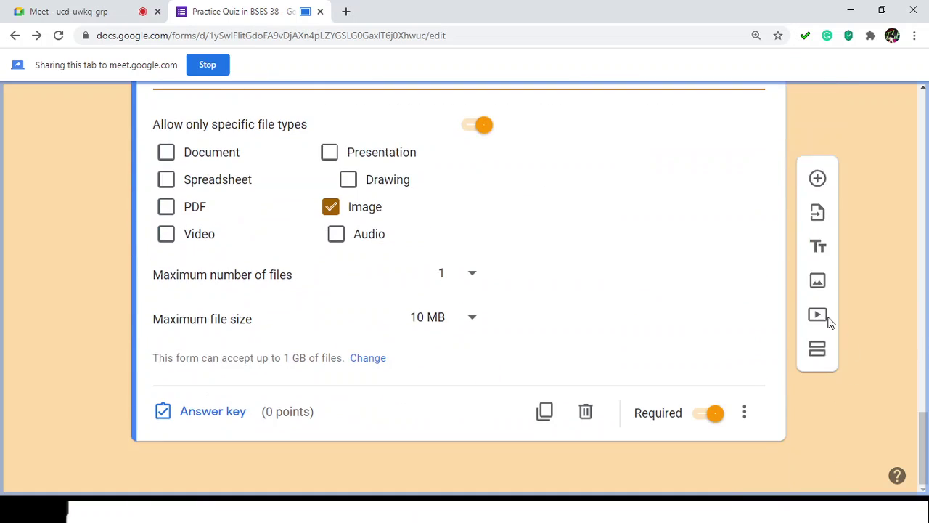
Step: Add a new section after the upload question and title it 'Questions (cont.)' using Section 3's copied title
{"action": "left_click", "coordinate": [817, 377]}
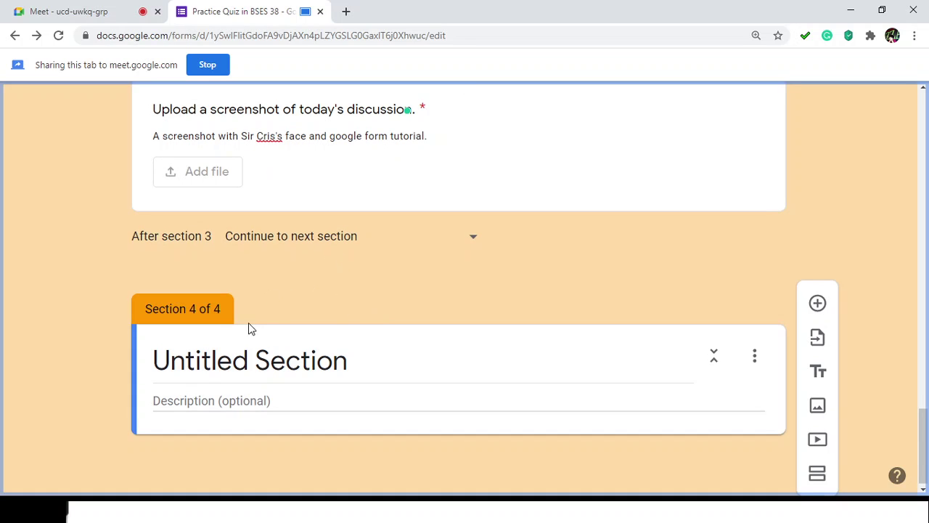
{"action": "left_click", "coordinate": [202, 399]}
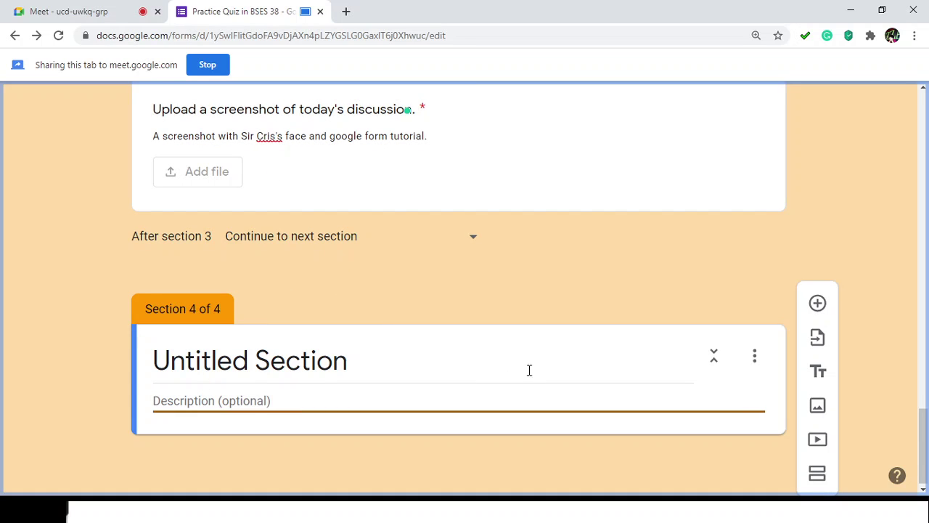
{"action": "left_click", "coordinate": [405, 357]}
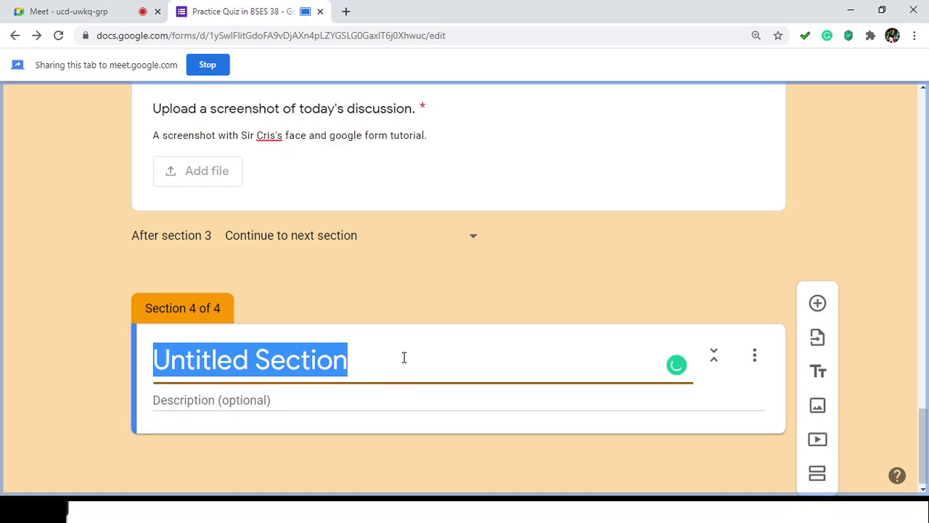
{"action": "scroll", "coordinate": [437, 363], "scroll_direction": "up", "scroll_amount": 12}
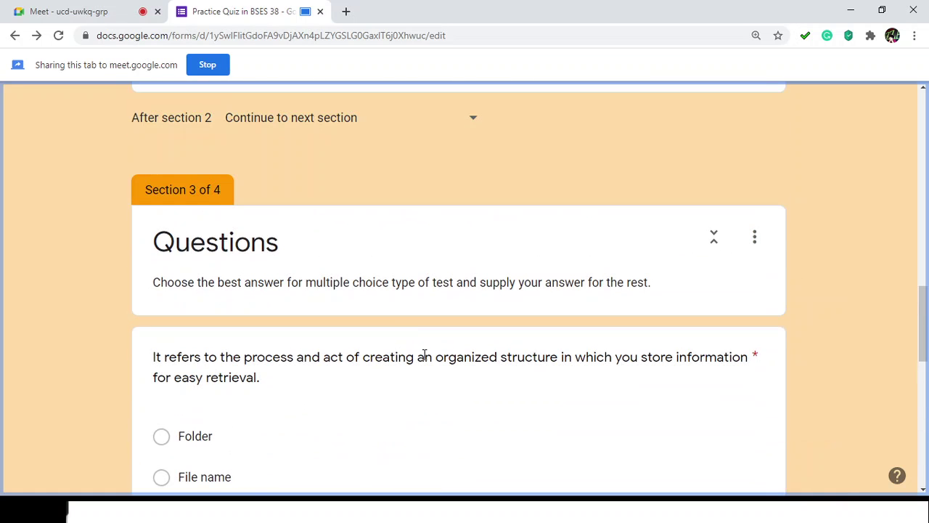
{"action": "left_click", "coordinate": [265, 228]}
{"action": "key", "text": "ctrl+c"}
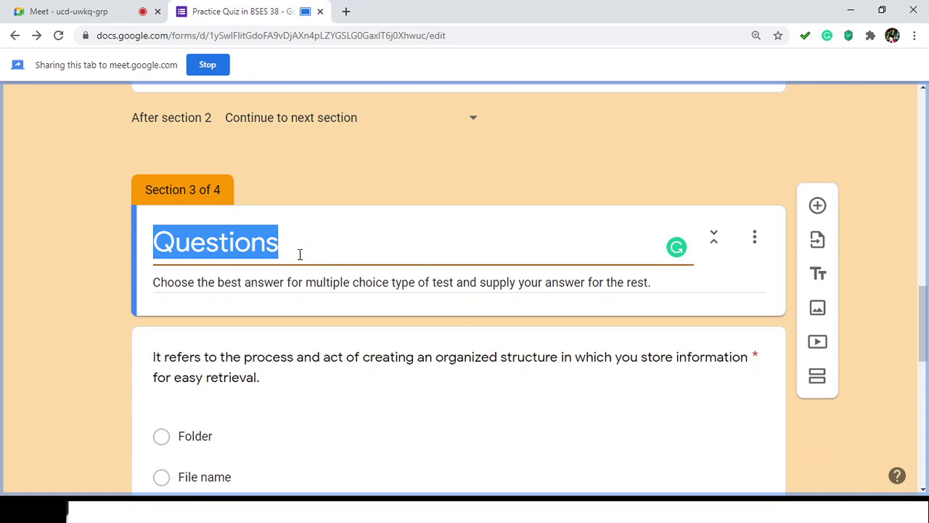
{"action": "scroll", "coordinate": [299, 254], "scroll_direction": "down", "scroll_amount": 10}
{"action": "left_click", "coordinate": [325, 365]}
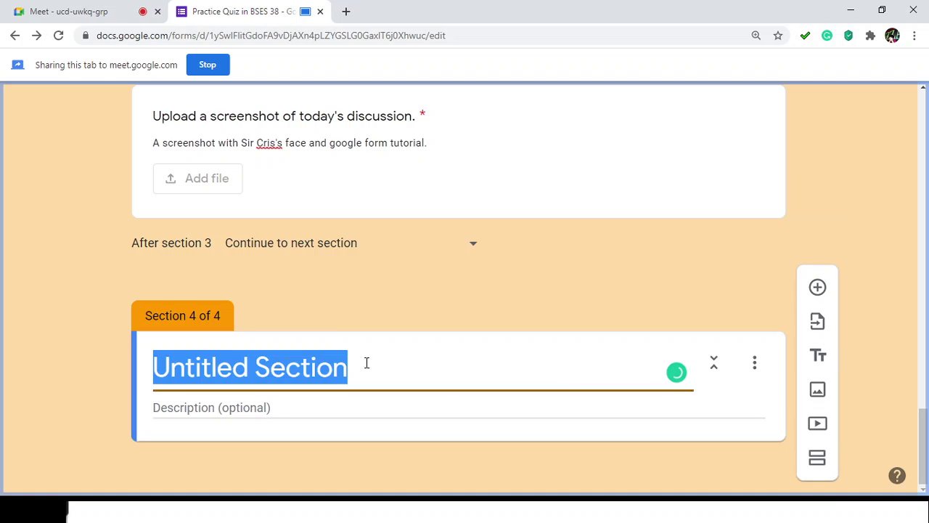
{"action": "key", "text": "ctrl+v"}
{"action": "type", "text": "("}
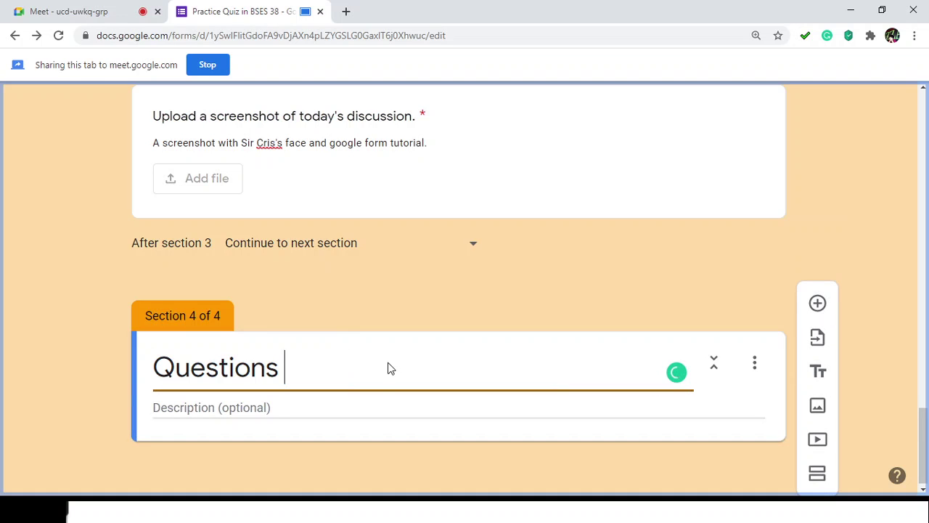
{"action": "type", "text": "cont.)"}
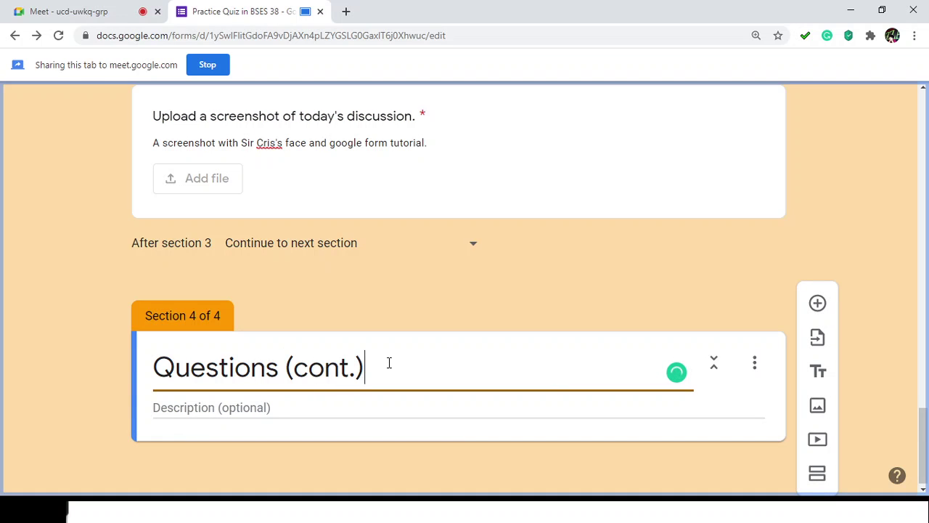
{"action": "scroll", "coordinate": [367, 298], "scroll_direction": "up", "scroll_amount": 10}
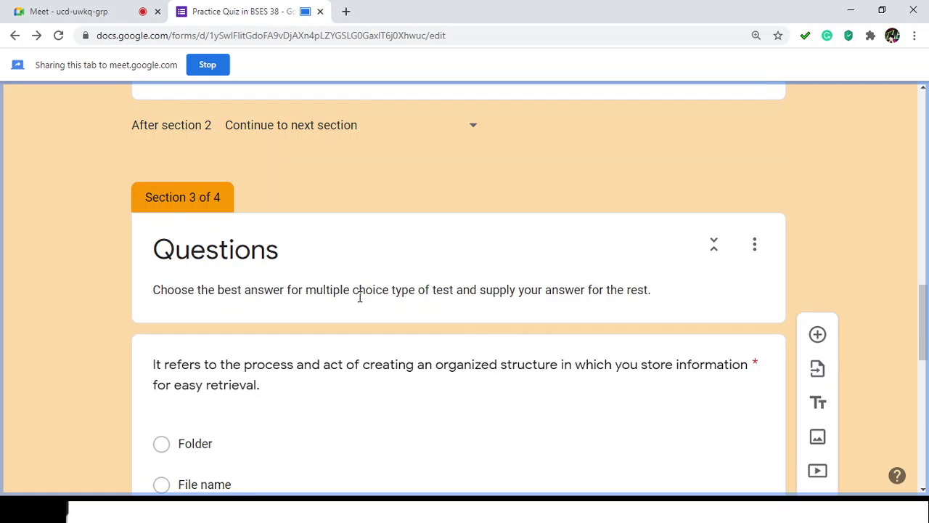
Step: Paste Section 3's multiple-choice instructions into Section 4's description and add a blank question
{"action": "triple_click", "coordinate": [355, 293]}
{"action": "key", "text": "ctrl+c"}
{"action": "scroll", "coordinate": [365, 311], "scroll_direction": "down", "scroll_amount": 10}
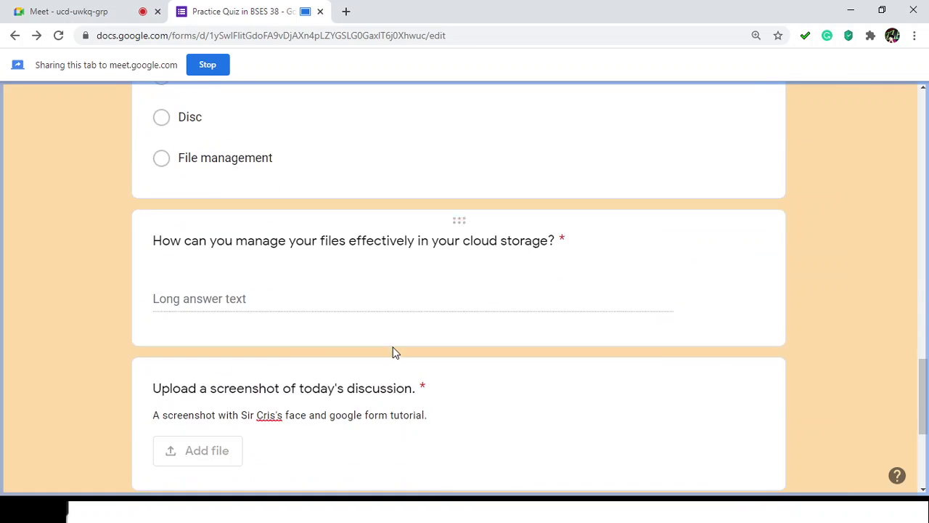
{"action": "left_click", "coordinate": [278, 407]}
{"action": "key", "text": "ctrl+v"}
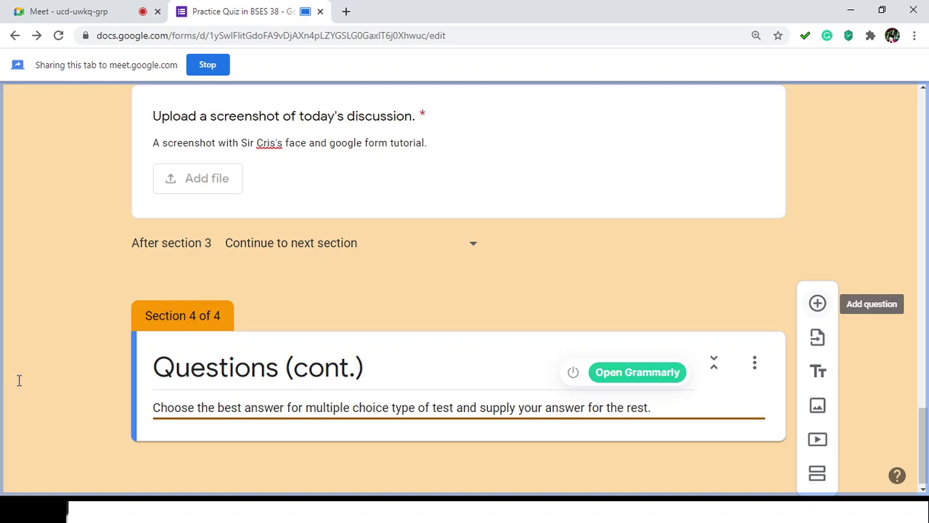
{"action": "left_click", "coordinate": [818, 305]}
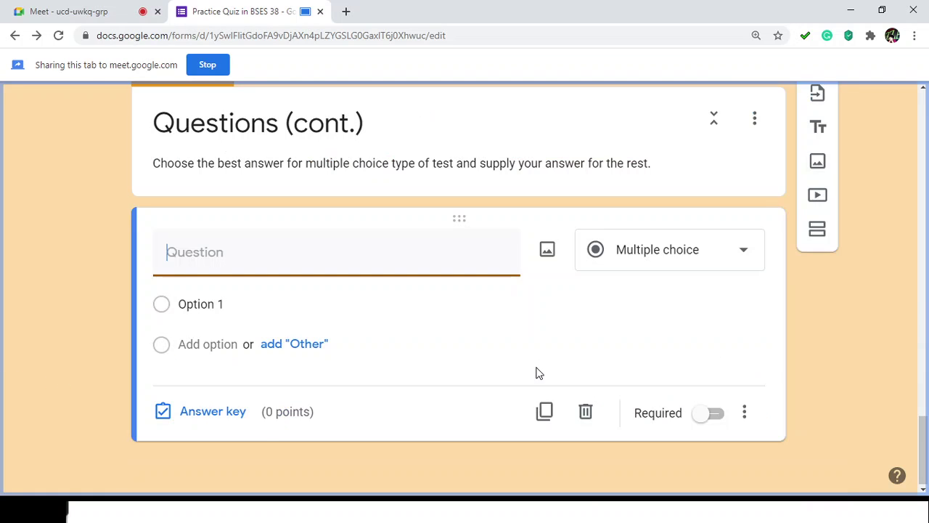
Step: Make the new question a Linear scale titled 'How do you feel right now?'
{"action": "left_click", "coordinate": [693, 264]}
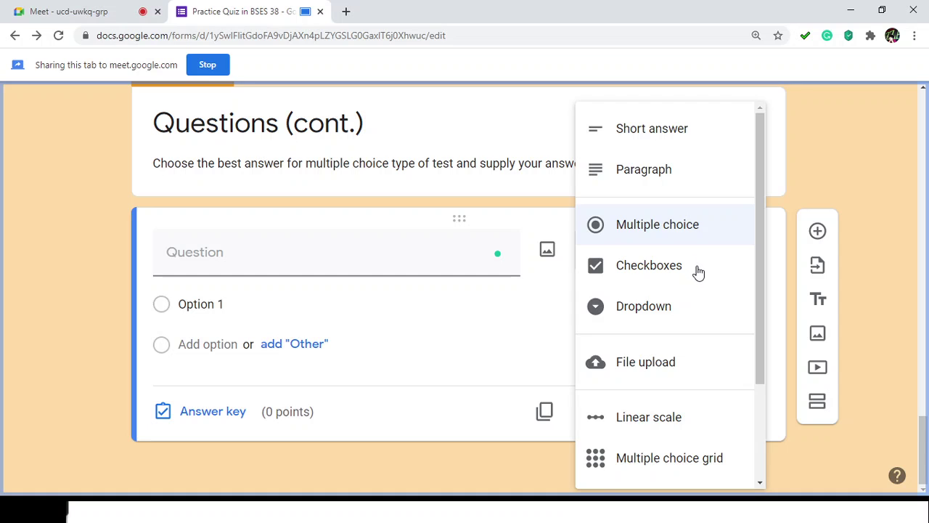
{"action": "scroll", "coordinate": [696, 272], "scroll_direction": "down", "scroll_amount": 2}
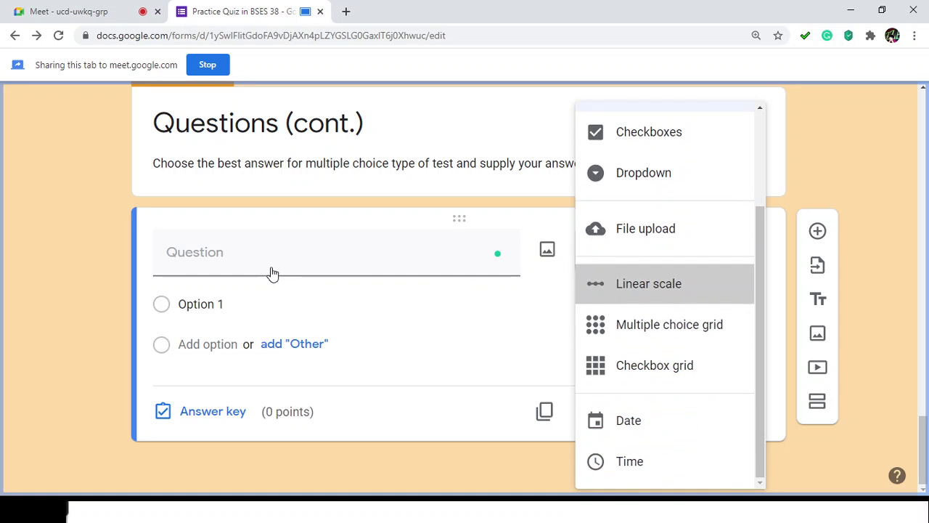
{"action": "key", "text": "Return"}
{"action": "left_click", "coordinate": [317, 270]}
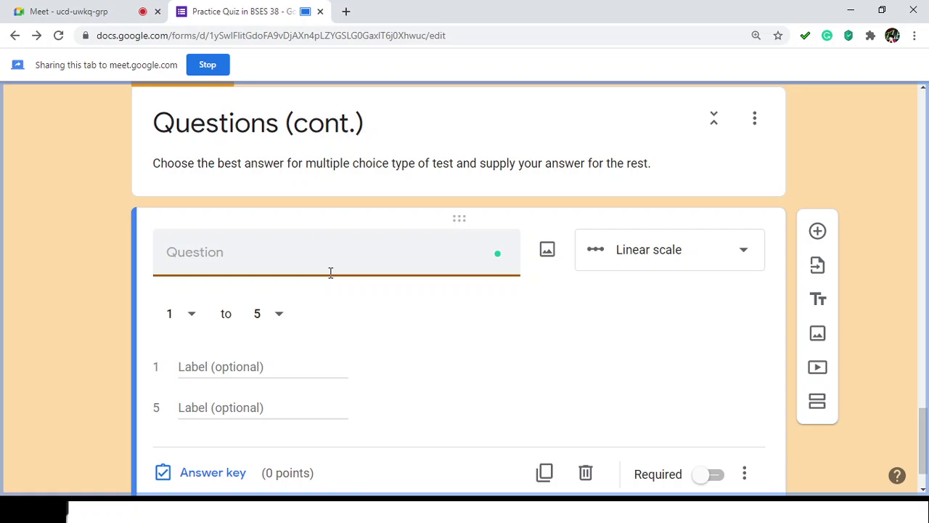
{"action": "type", "text": "Do you"}
{"action": "key", "text": "ctrl+a"}
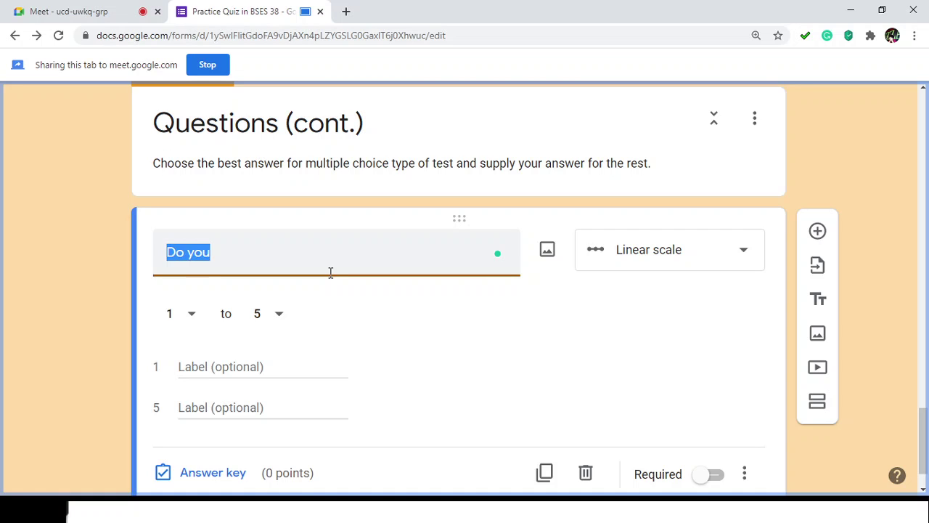
{"action": "key", "text": "BackSpace"}
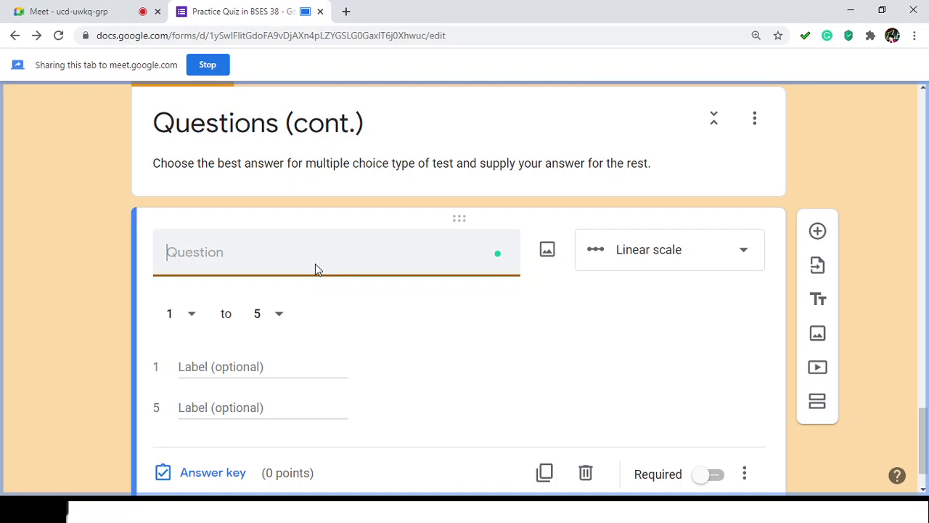
{"action": "type", "text": "How"}
{"action": "type", "text": "do "}
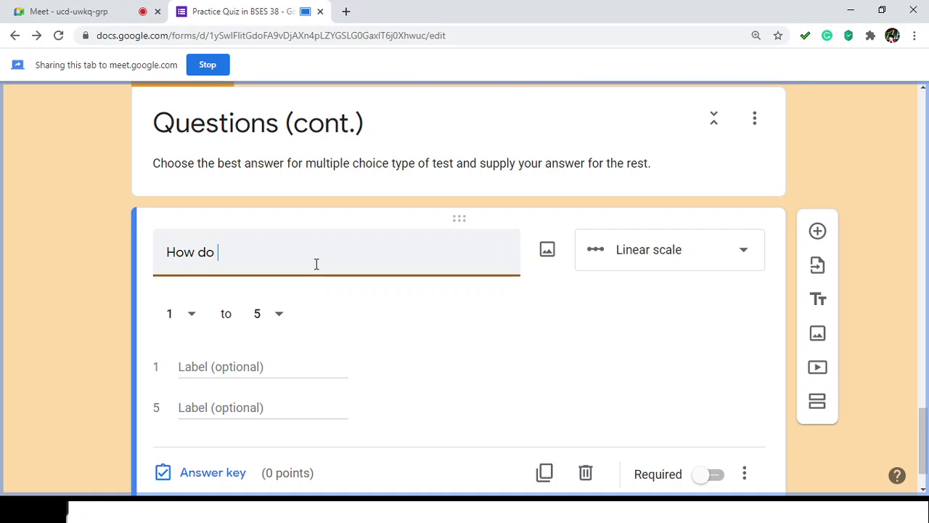
{"action": "type", "text": "you feel right now?"}
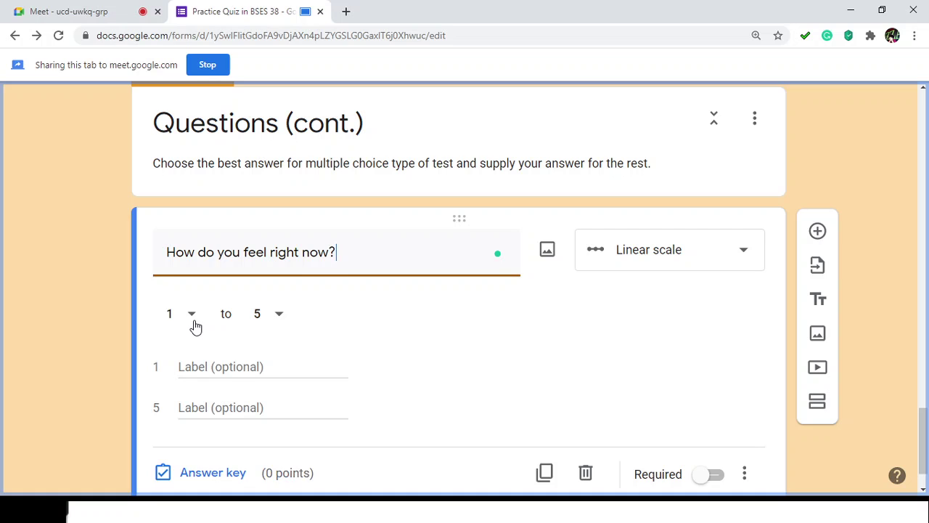
Step: Keep the 1-to-5 range, label 1 as Sad and 5 as Happy, and mark it required
{"action": "left_click", "coordinate": [193, 326]}
{"action": "left_click", "coordinate": [224, 365]}
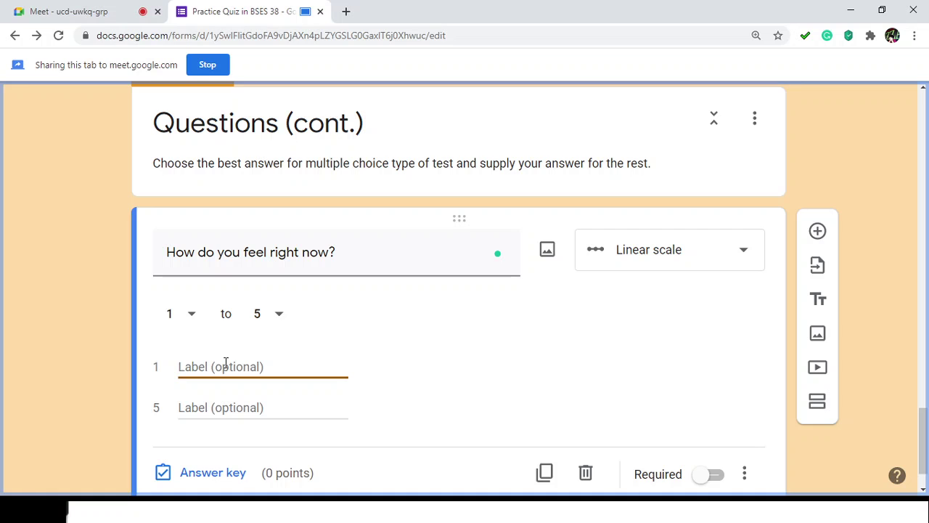
{"action": "scroll", "coordinate": [226, 363], "scroll_direction": "down", "scroll_amount": 2}
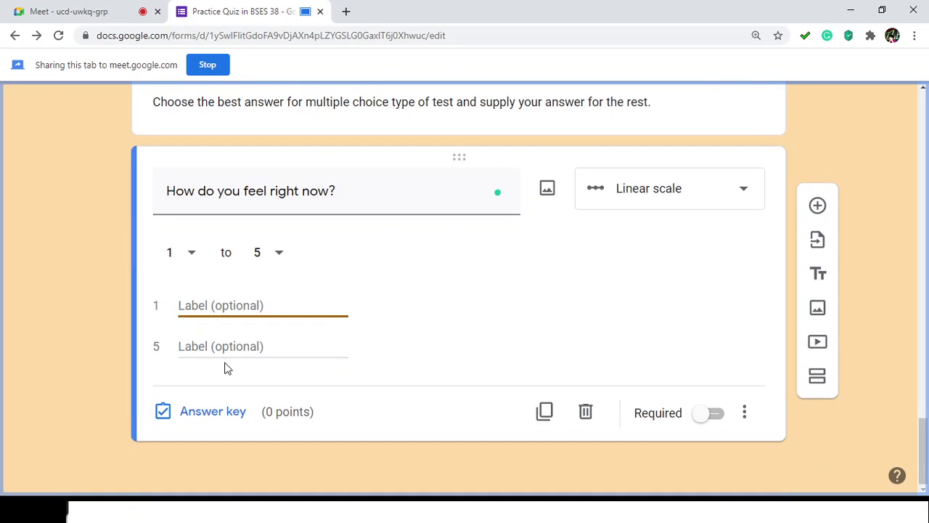
{"action": "type", "text": "Sad"}
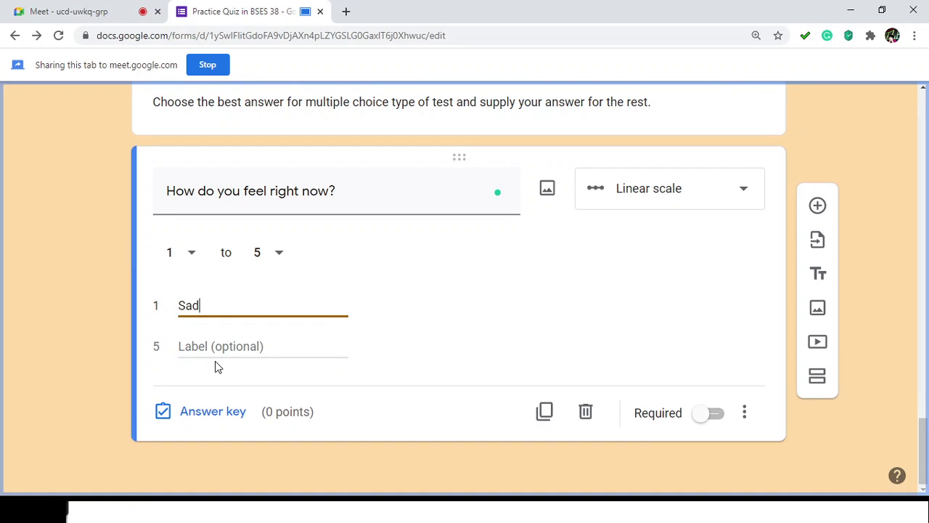
{"action": "left_click", "coordinate": [194, 345]}
{"action": "type", "text": "Happy"}
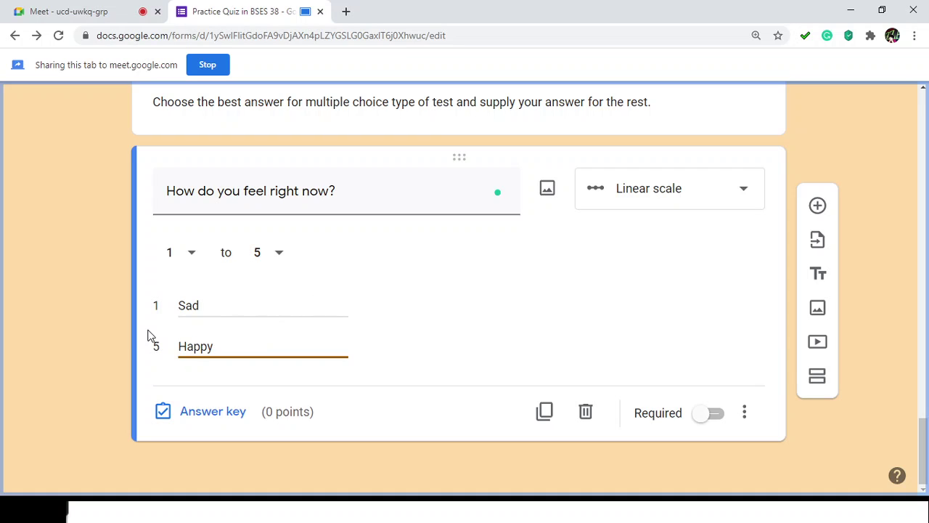
{"action": "double_click", "coordinate": [212, 305]}
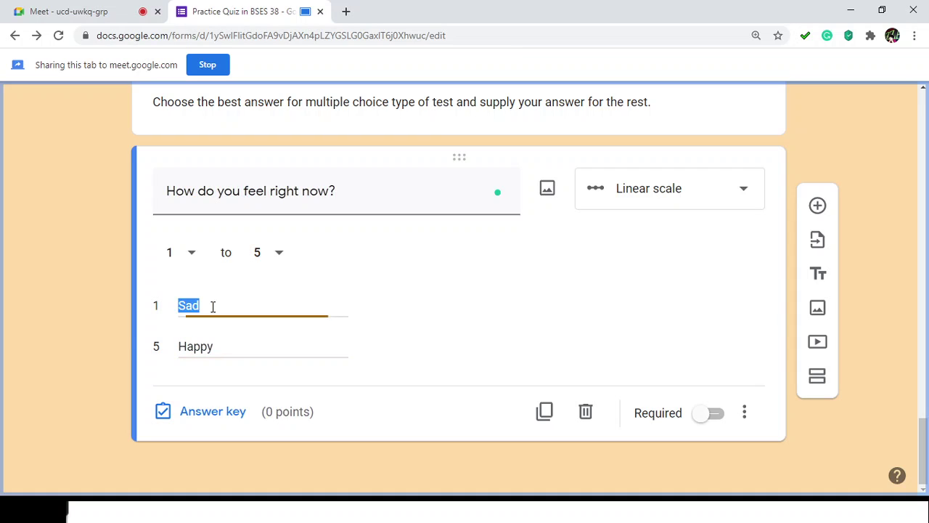
{"action": "double_click", "coordinate": [225, 344]}
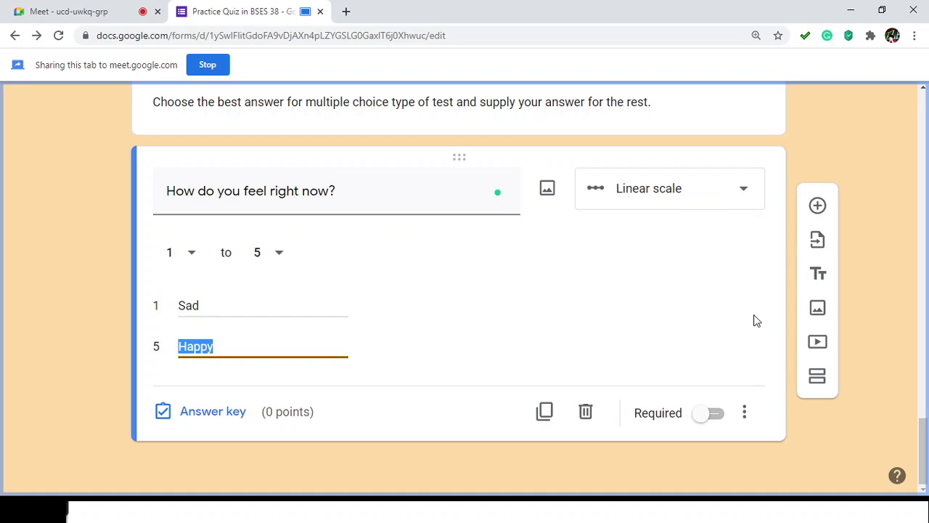
{"action": "left_click", "coordinate": [714, 421]}
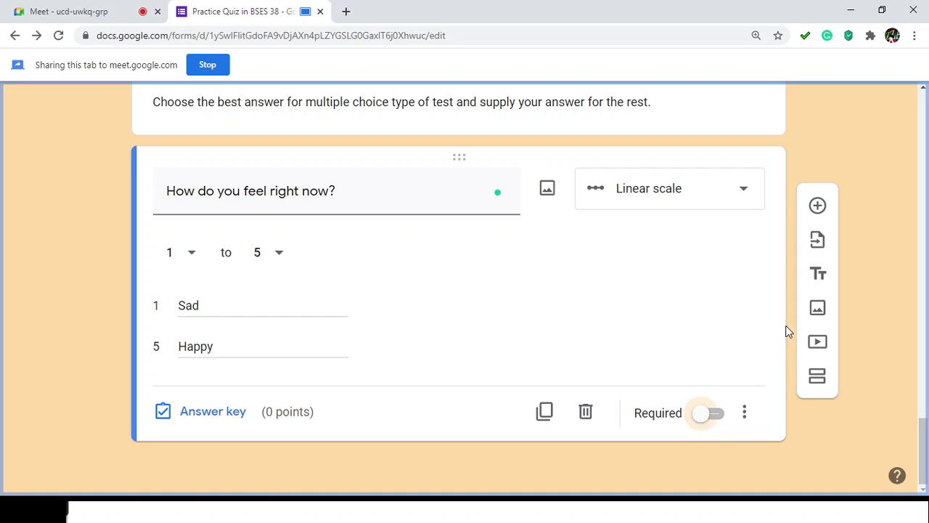
Step: Add a question below the feelings scale and set its type to Checkbox grid
{"action": "left_click", "coordinate": [818, 206]}
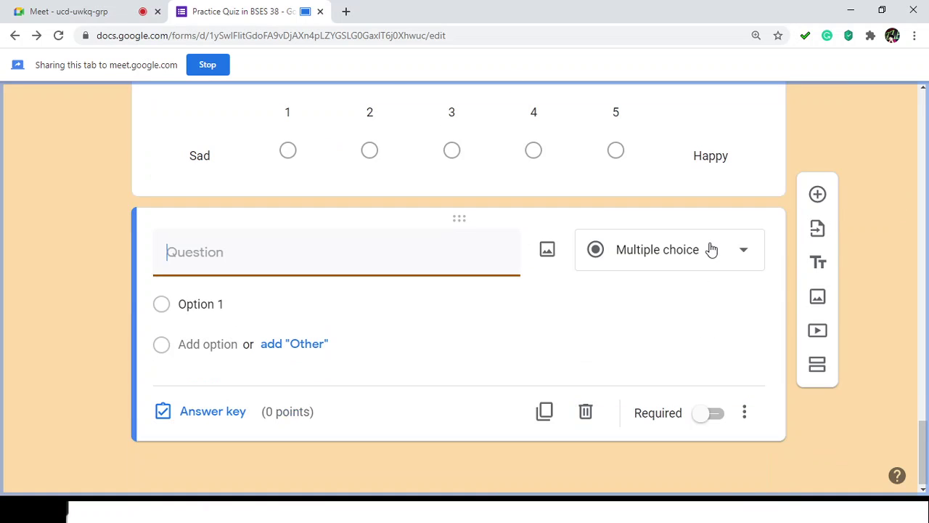
{"action": "left_click", "coordinate": [722, 251]}
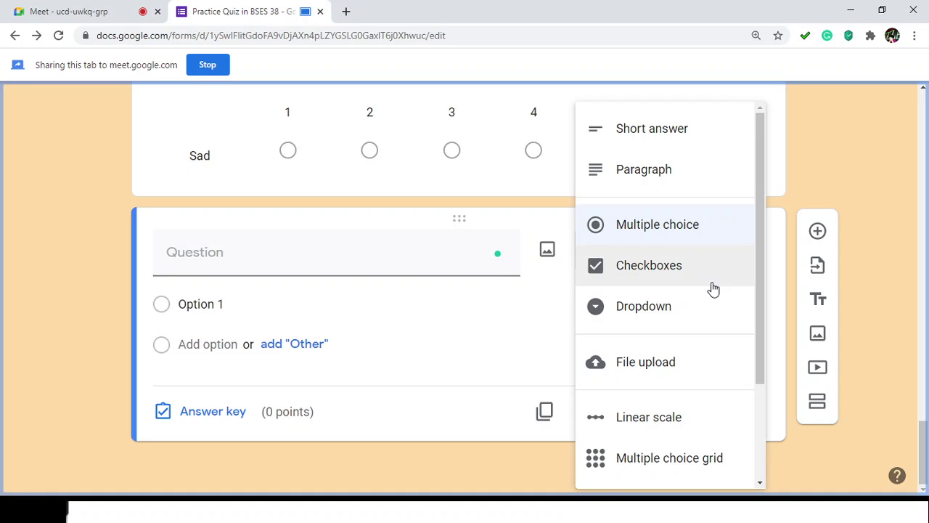
{"action": "scroll", "coordinate": [711, 289], "scroll_direction": "down", "scroll_amount": 2}
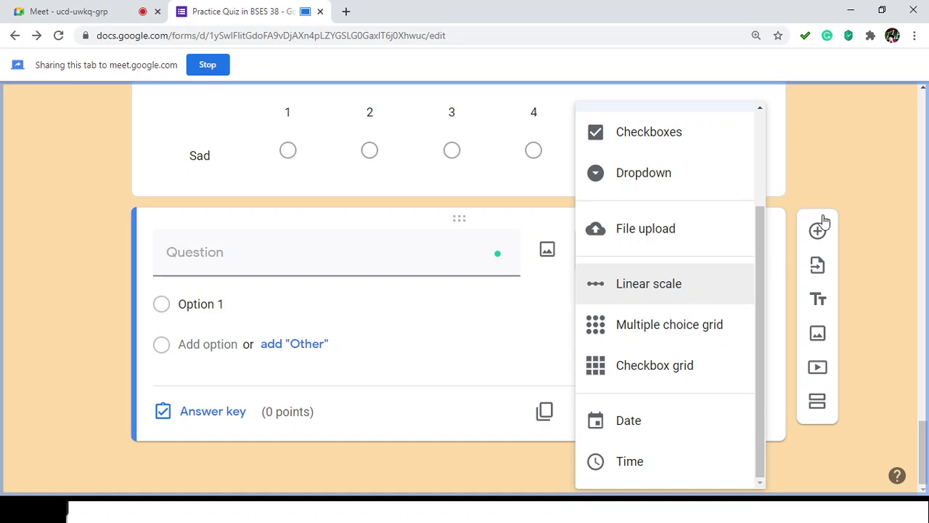
{"action": "left_click", "coordinate": [838, 192]}
{"action": "scroll", "coordinate": [377, 218], "scroll_direction": "up", "scroll_amount": 3}
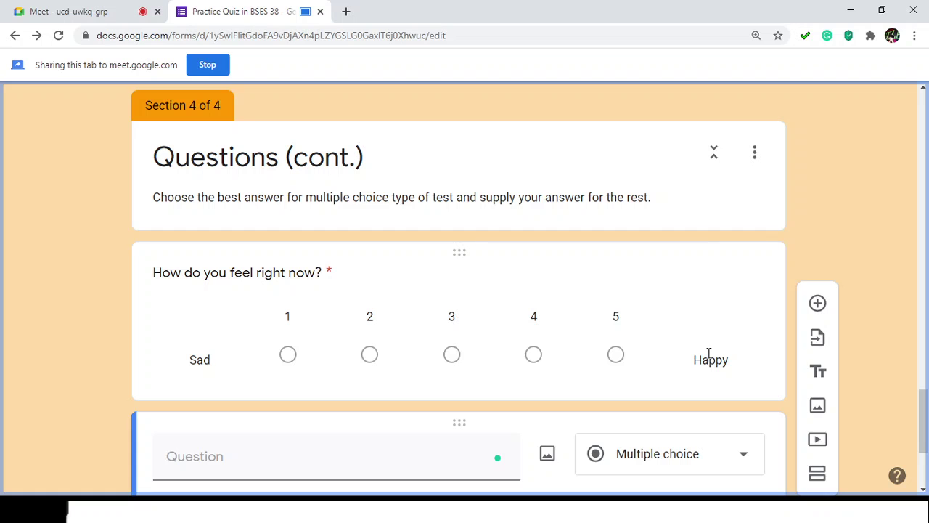
{"action": "scroll", "coordinate": [722, 334], "scroll_direction": "down", "scroll_amount": 3}
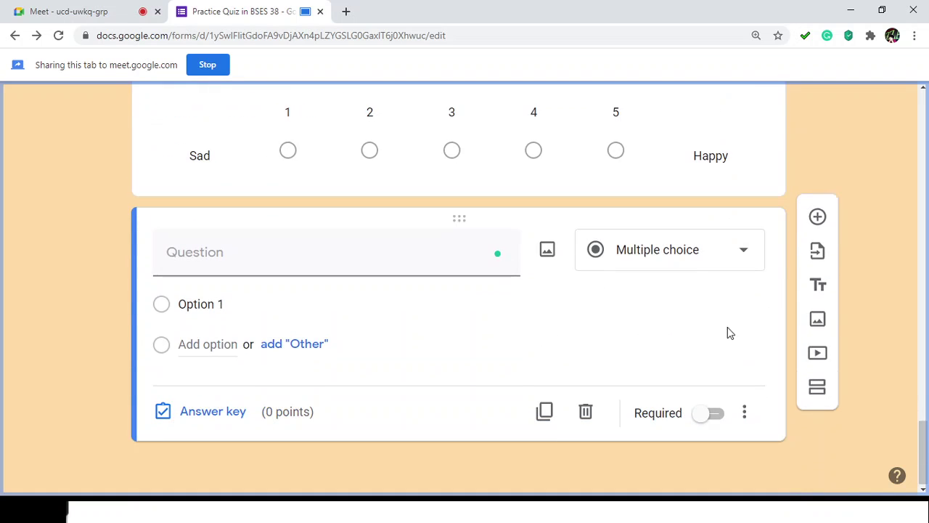
{"action": "left_click", "coordinate": [716, 267]}
{"action": "scroll", "coordinate": [713, 289], "scroll_direction": "down", "scroll_amount": 2}
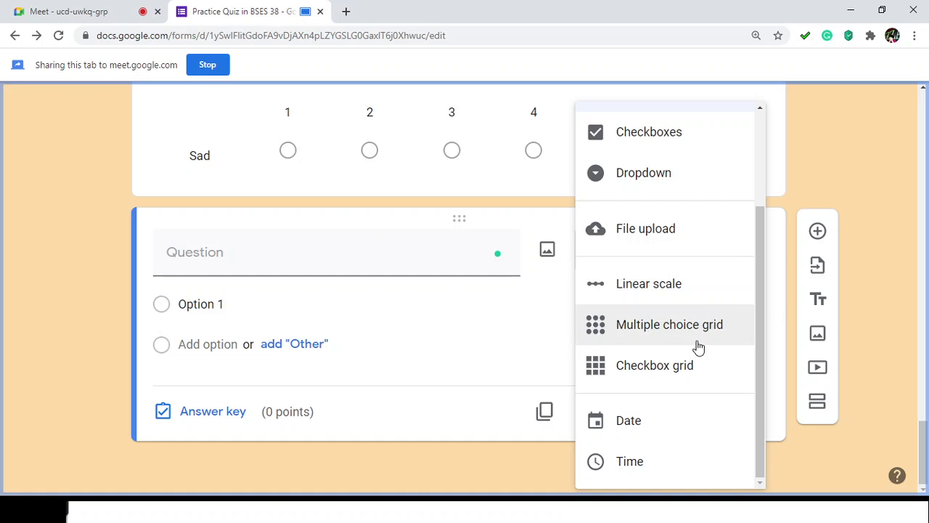
{"action": "left_click", "coordinate": [673, 372]}
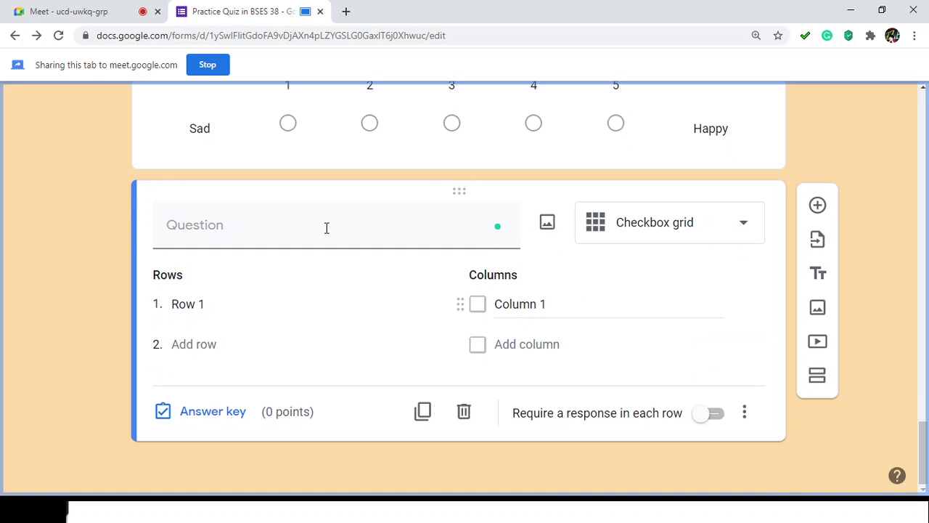
Step: Title the grid question 'What are your food in your lunch meal today?'
{"action": "left_click", "coordinate": [251, 232]}
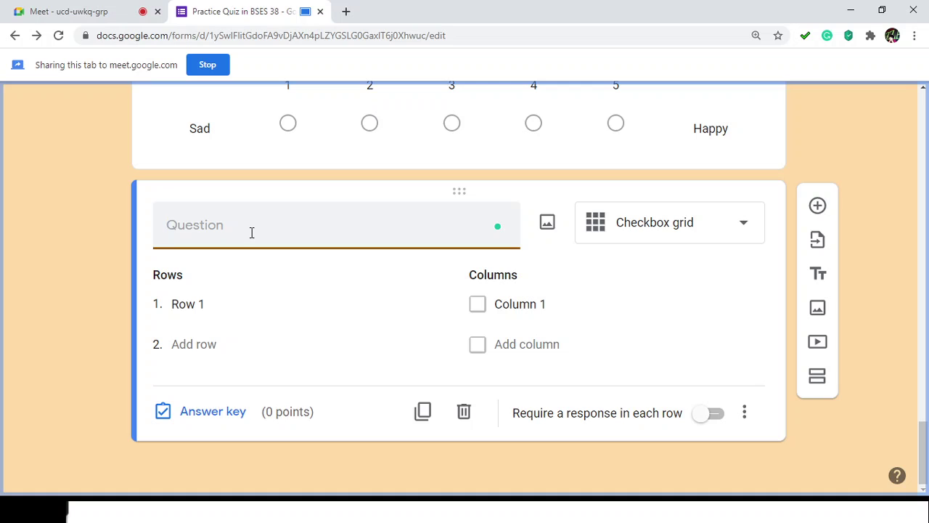
{"action": "type", "text": "What are your food"}
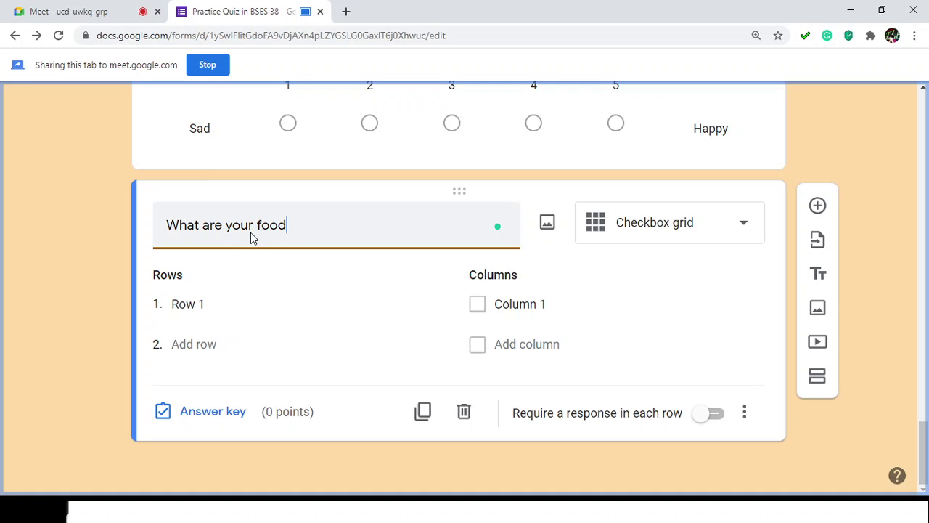
{"action": "key", "text": "BackSpace"}
{"action": "key", "text": "BackSpace"}
{"action": "key", "text": "BackSpace"}
{"action": "type", "text": "ood in your lunch today?"}
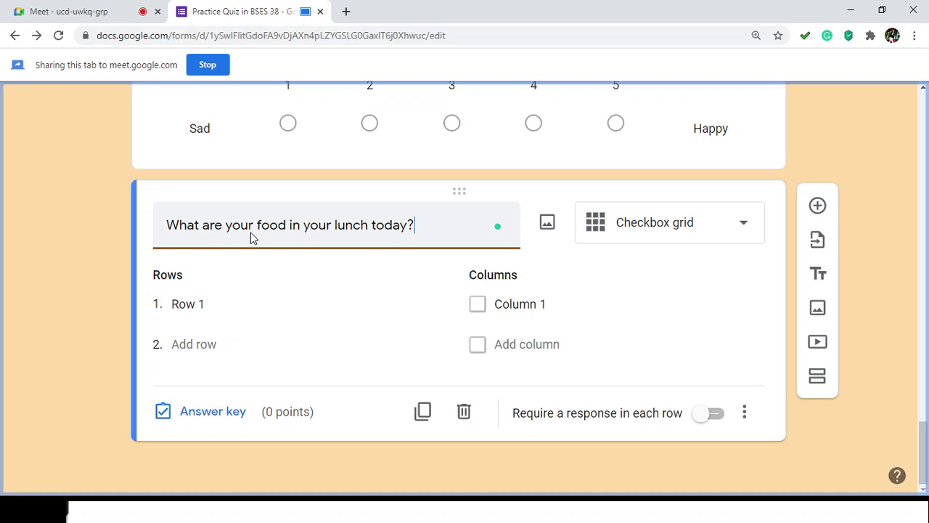
{"action": "left_click", "coordinate": [72, 287]}
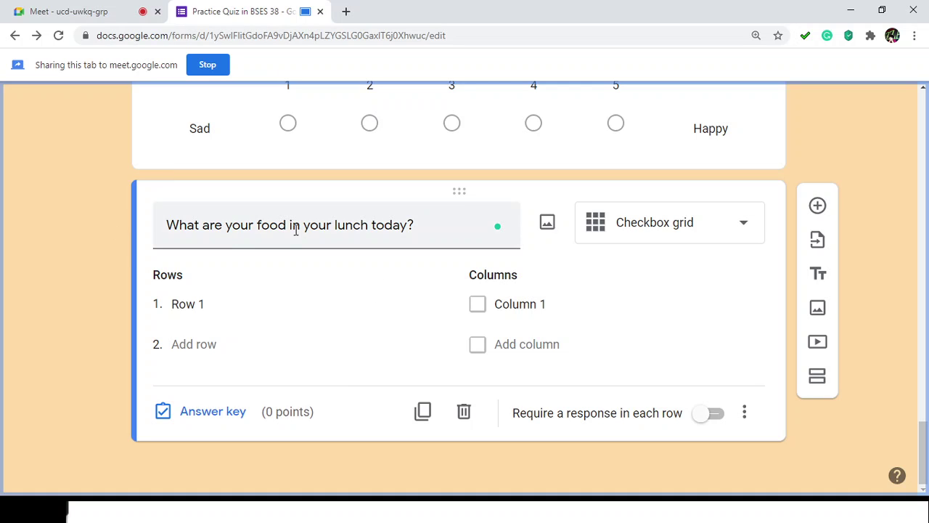
{"action": "left_click", "coordinate": [341, 226]}
{"action": "left_click", "coordinate": [341, 226]}
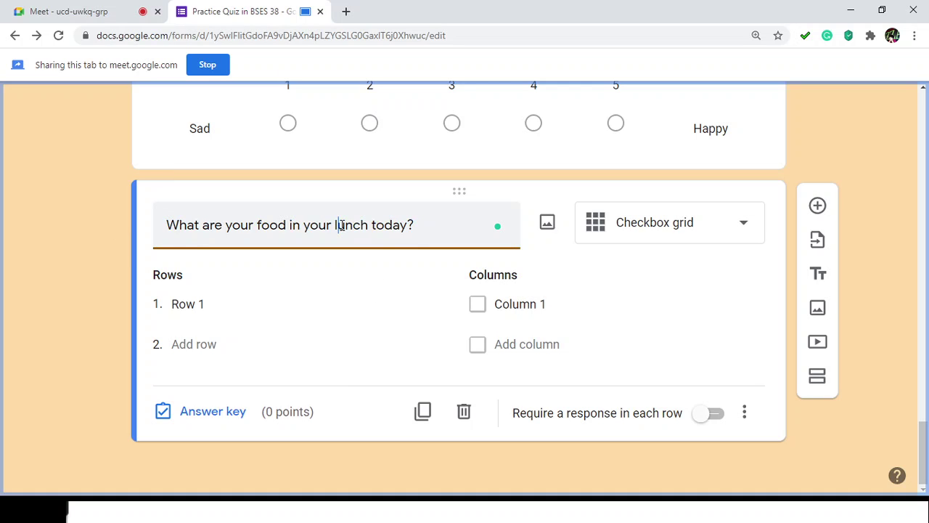
{"action": "type", "text": "eon"}
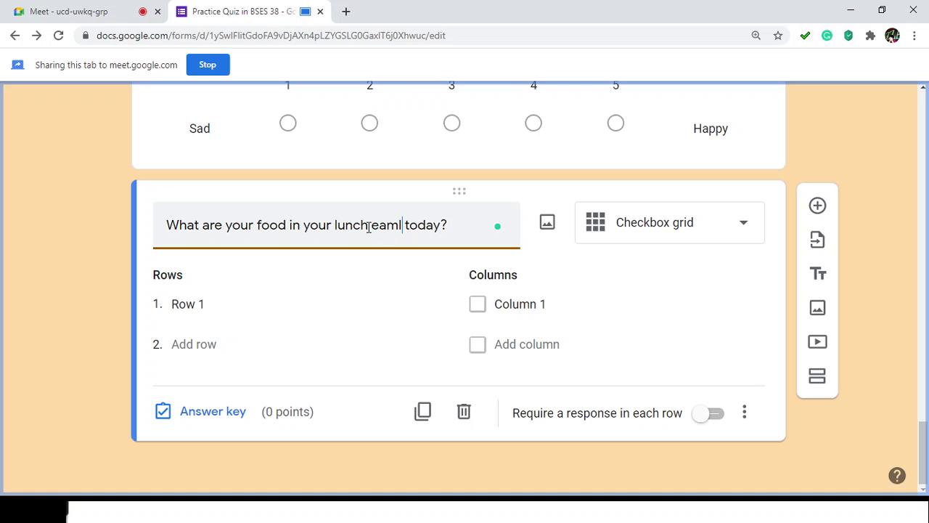
{"action": "key", "text": "BackSpace"}
{"action": "key", "text": "BackSpace"}
{"action": "key", "text": "BackSpace"}
{"action": "type", "text": "meal"}
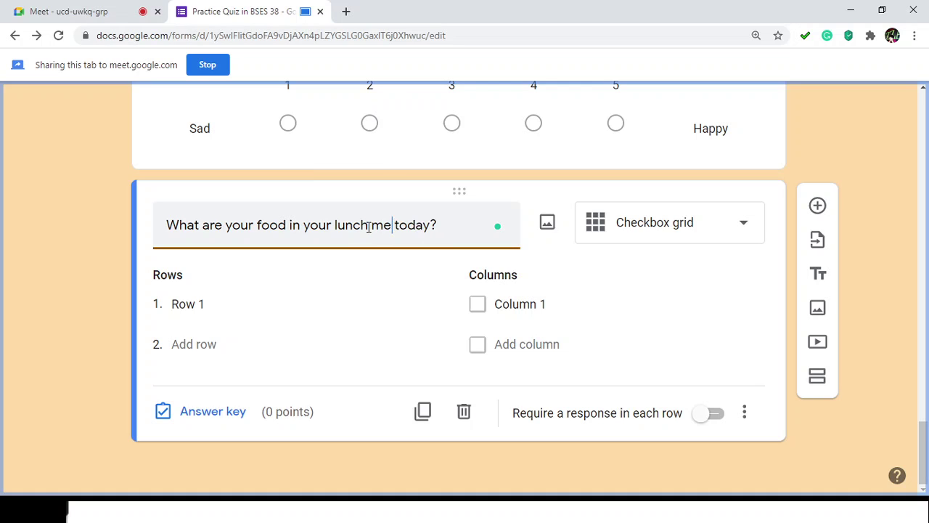
{"action": "left_click", "coordinate": [102, 313]}
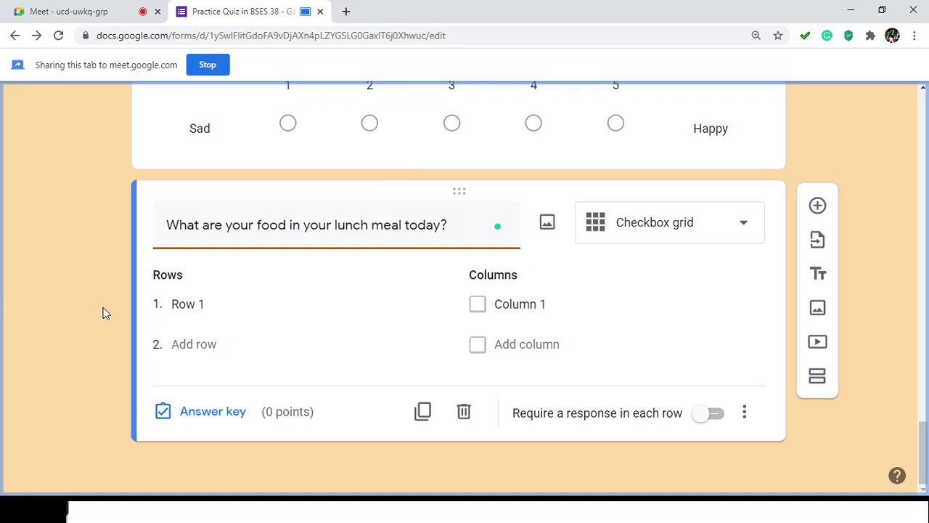
Step: Enter Rice as row 1 and reword the title to 'What is your food in your lunch meal for the whole week?'
{"action": "left_click", "coordinate": [382, 285]}
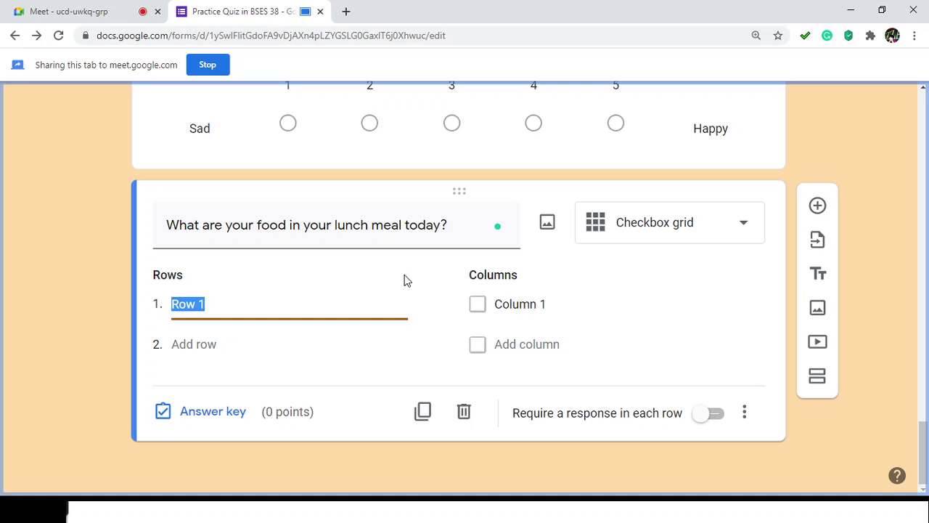
{"action": "type", "text": "Rci"}
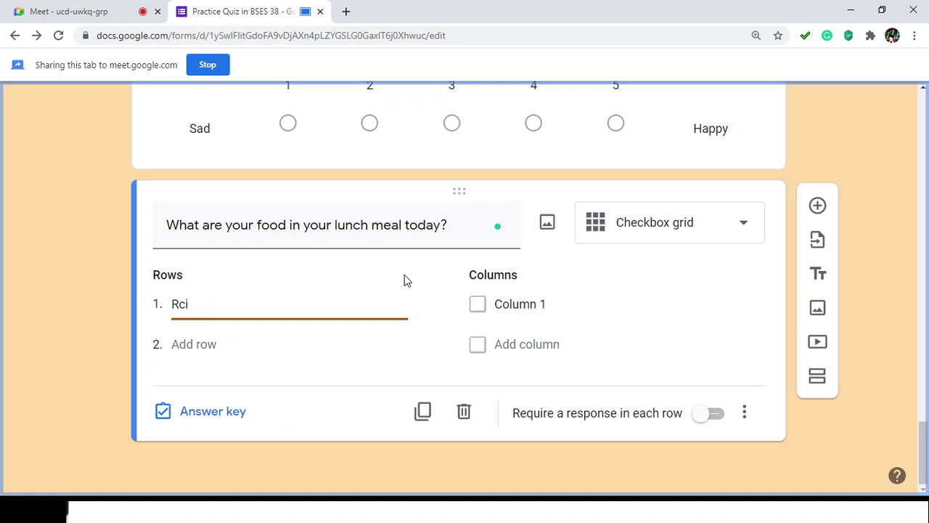
{"action": "key", "text": "BackSpace"}
{"action": "key", "text": "BackSpace"}
{"action": "type", "text": "ice"}
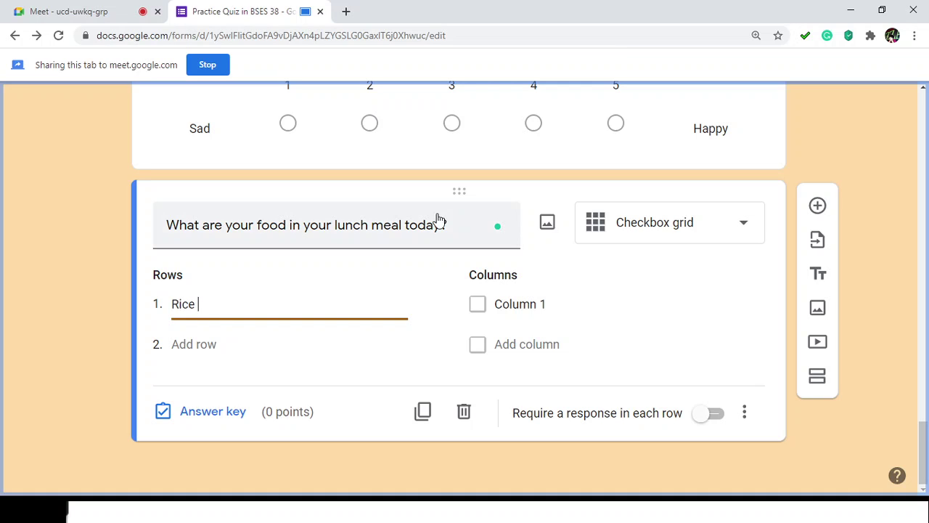
{"action": "left_click", "coordinate": [427, 225]}
{"action": "double_click", "coordinate": [425, 226]}
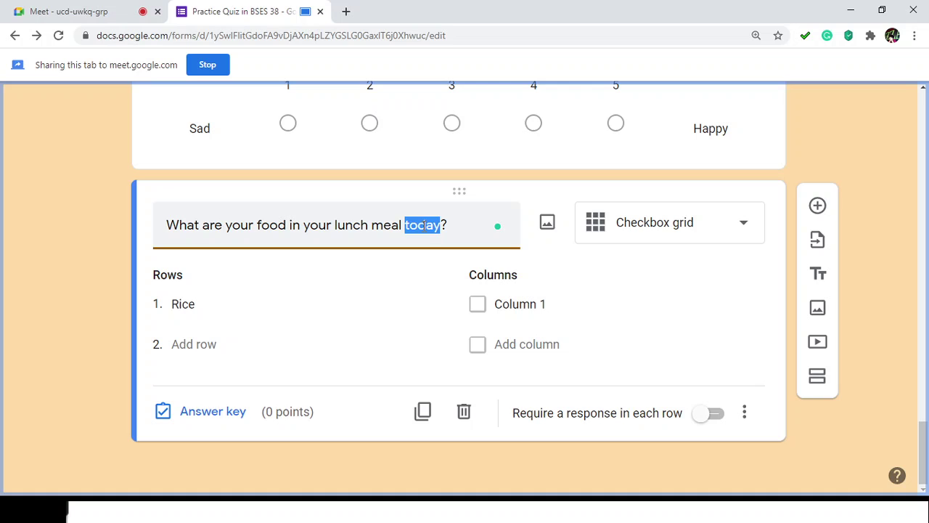
{"action": "key", "text": "BackSpace"}
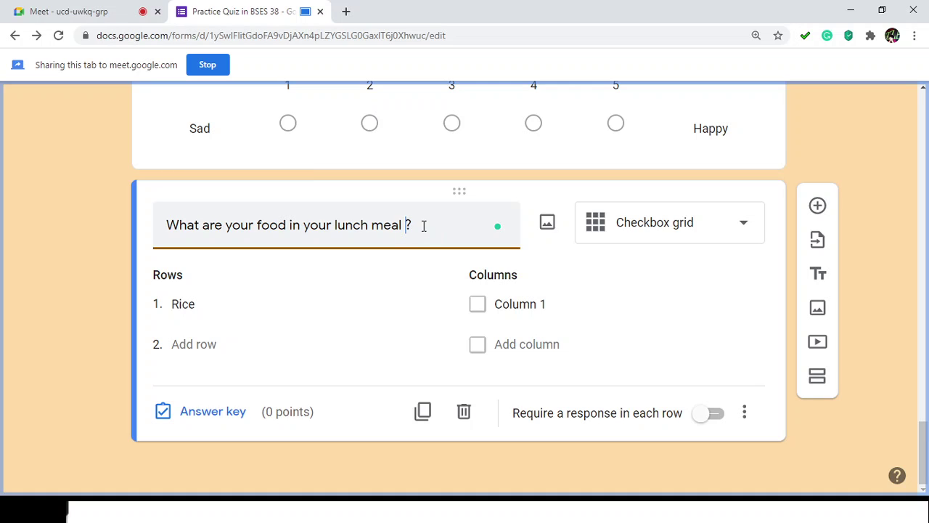
{"action": "type", "text": "last week"}
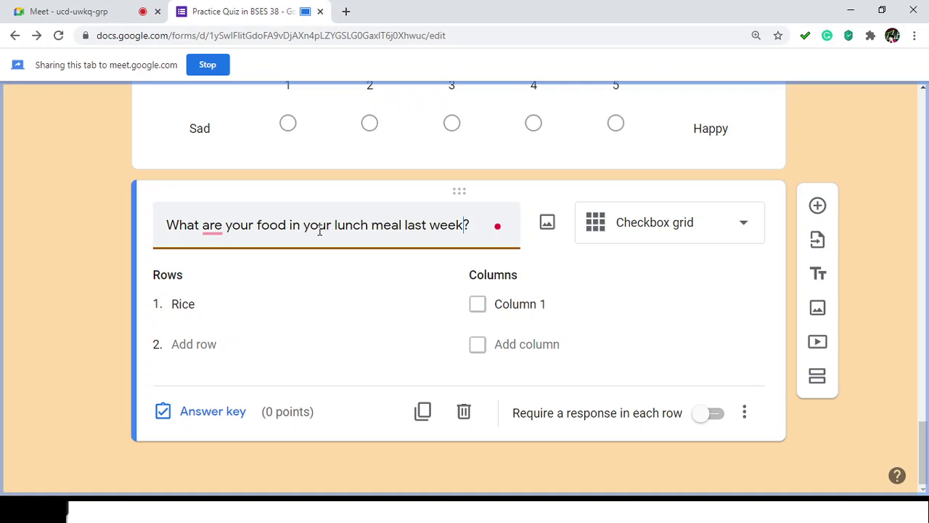
{"action": "left_click", "coordinate": [403, 228]}
{"action": "type", "text": "for the "}
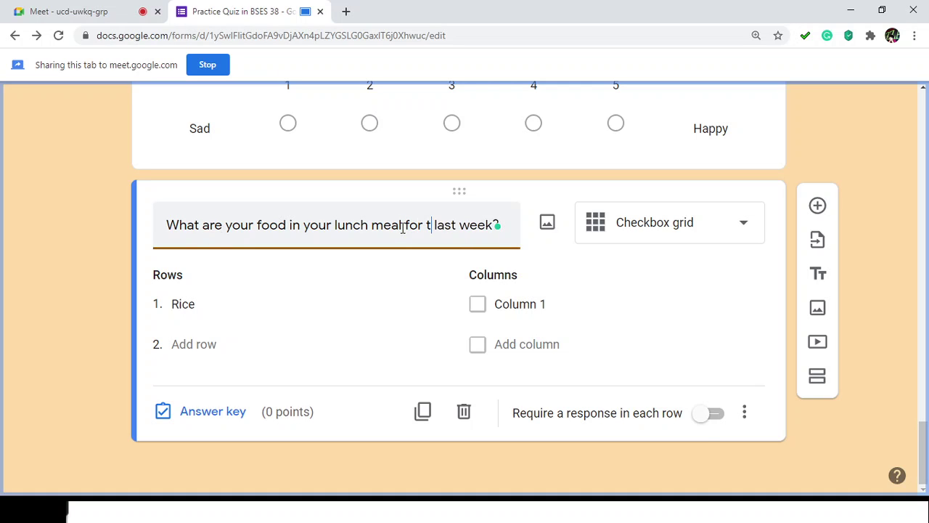
{"action": "type", "text": "whol"}
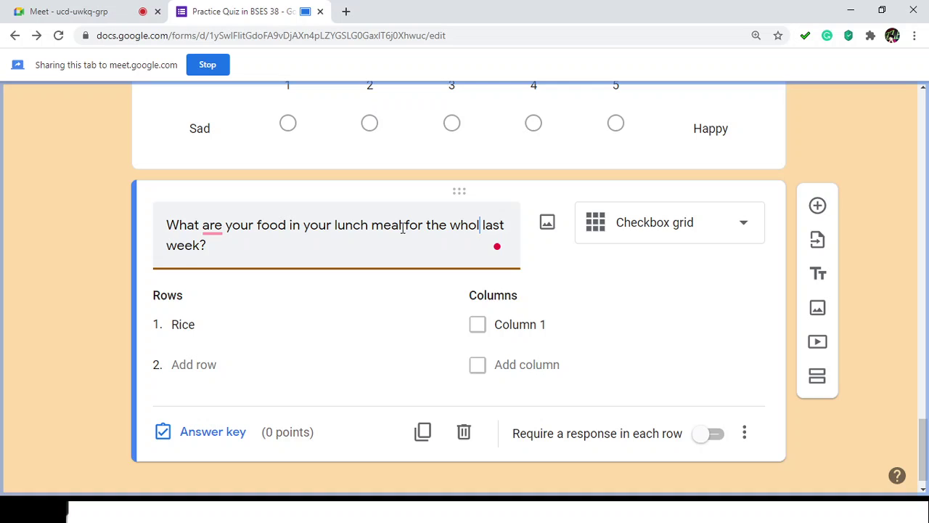
{"action": "type", "text": "e"}
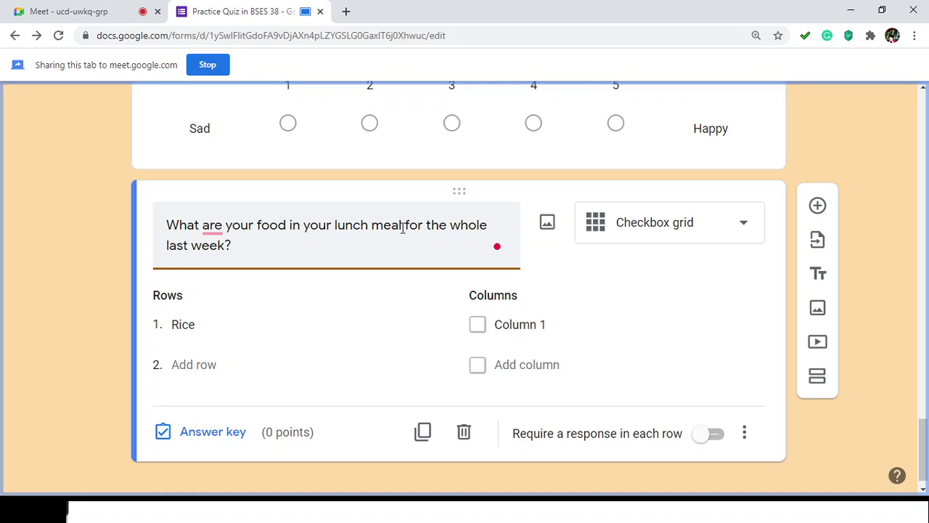
{"action": "key", "text": "Delete"}
{"action": "key", "text": "Delete"}
{"action": "key", "text": "Delete"}
{"action": "key", "text": "Delete"}
{"action": "key", "text": "Delete"}
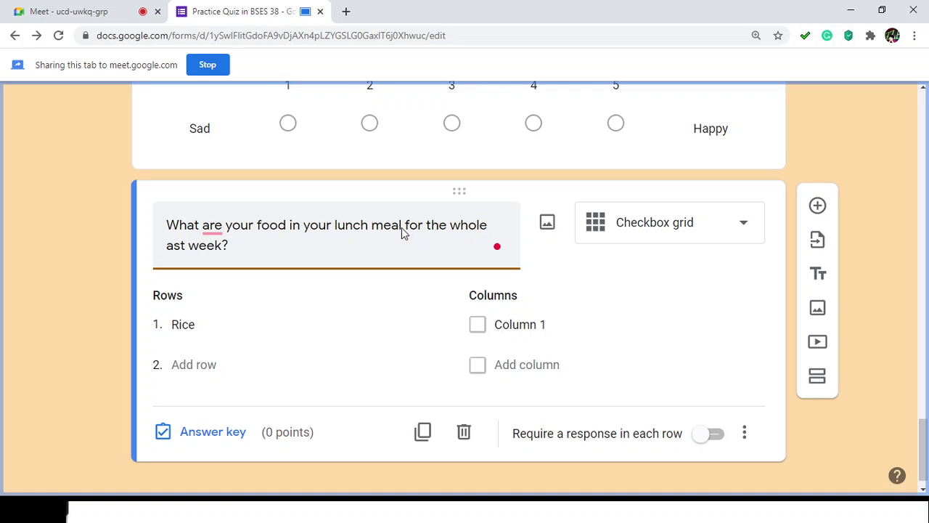
{"action": "key", "text": "BackSpace"}
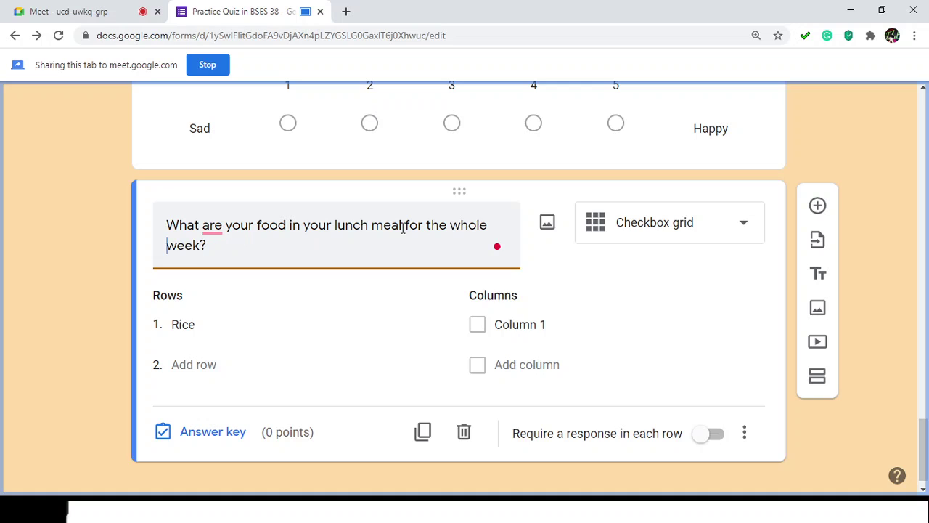
{"action": "left_click", "coordinate": [215, 225]}
{"action": "left_click", "coordinate": [210, 268]}
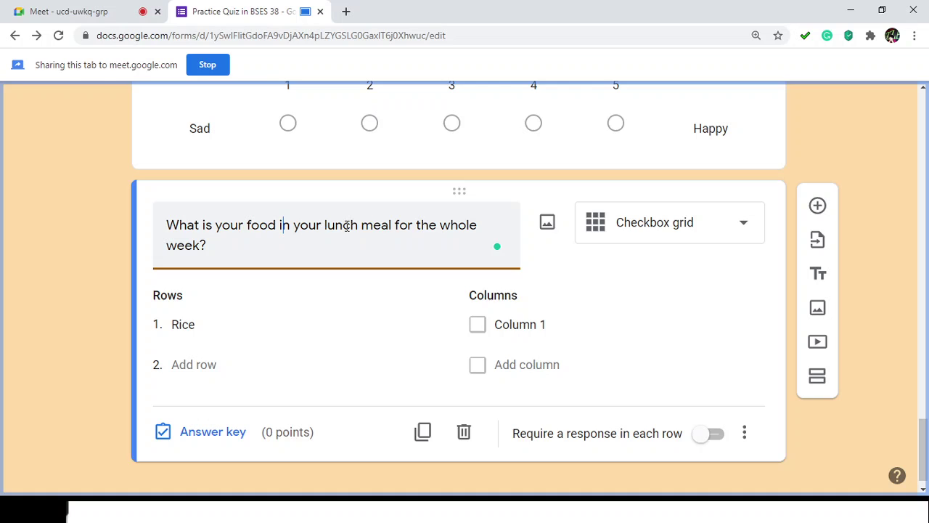
Step: Add grid rows Sinigang, Adobong Manok and Liempo
{"action": "left_click", "coordinate": [211, 327]}
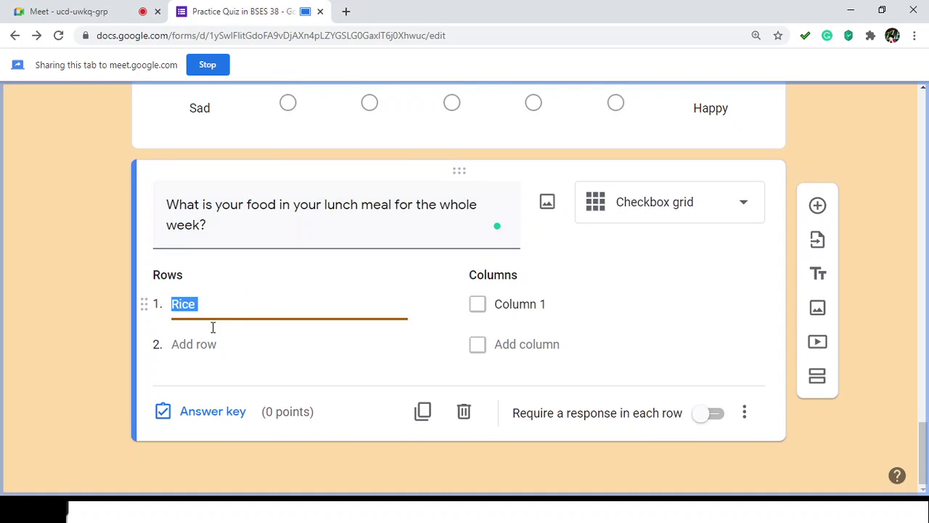
{"action": "left_click", "coordinate": [209, 342]}
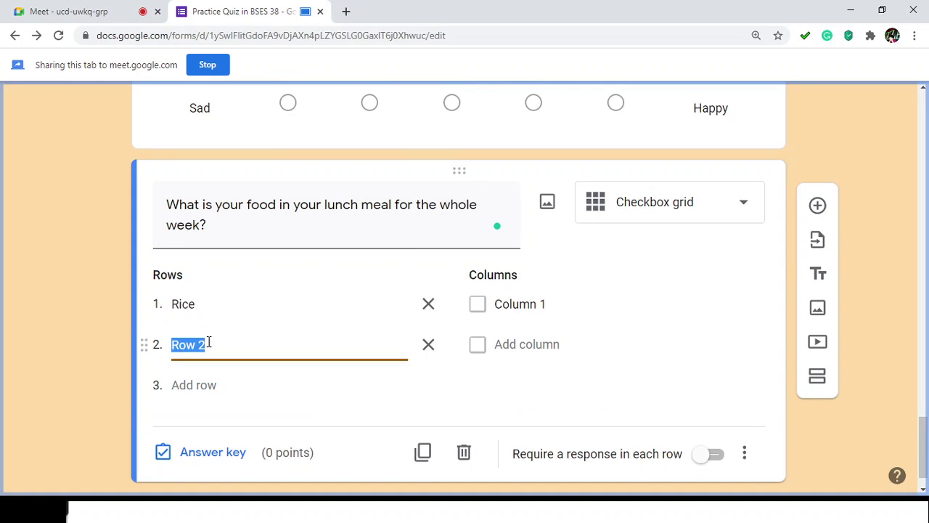
{"action": "type", "text": "Sin"}
{"action": "key", "text": "BackSpace"}
{"action": "key", "text": "BackSpace"}
{"action": "key", "text": "BackSpace"}
{"action": "type", "text": "Sinigang"}
{"action": "left_click", "coordinate": [204, 389]}
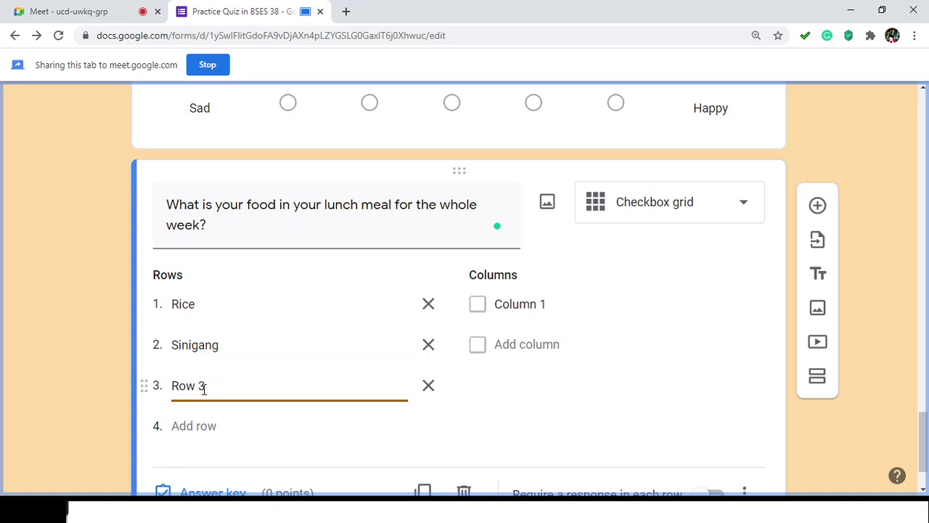
{"action": "type", "text": "Hotdog"}
{"action": "left_click", "coordinate": [196, 425]}
{"action": "left_click", "coordinate": [199, 385]}
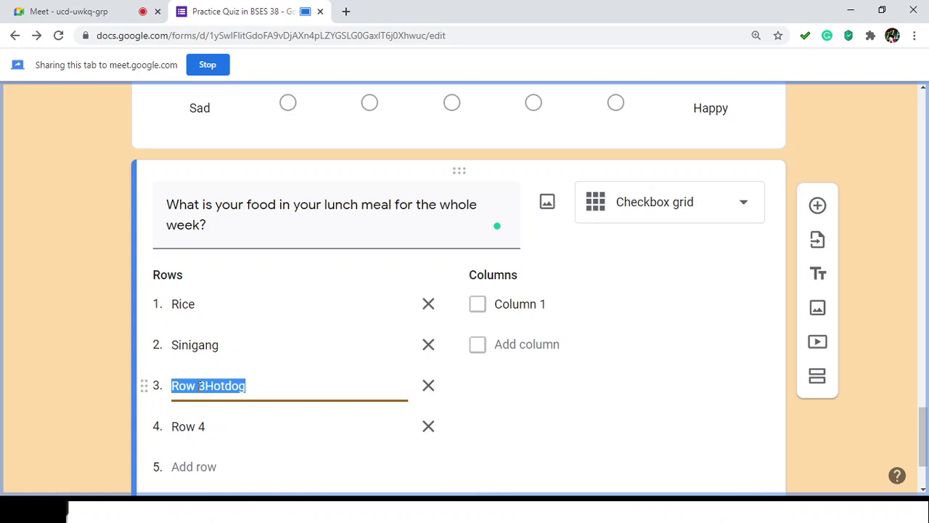
{"action": "key", "text": "Home"}
{"action": "key", "text": "Delete"}
{"action": "key", "text": "Delete"}
{"action": "key", "text": "Delete"}
{"action": "key", "text": "Delete"}
{"action": "key", "text": "Delete"}
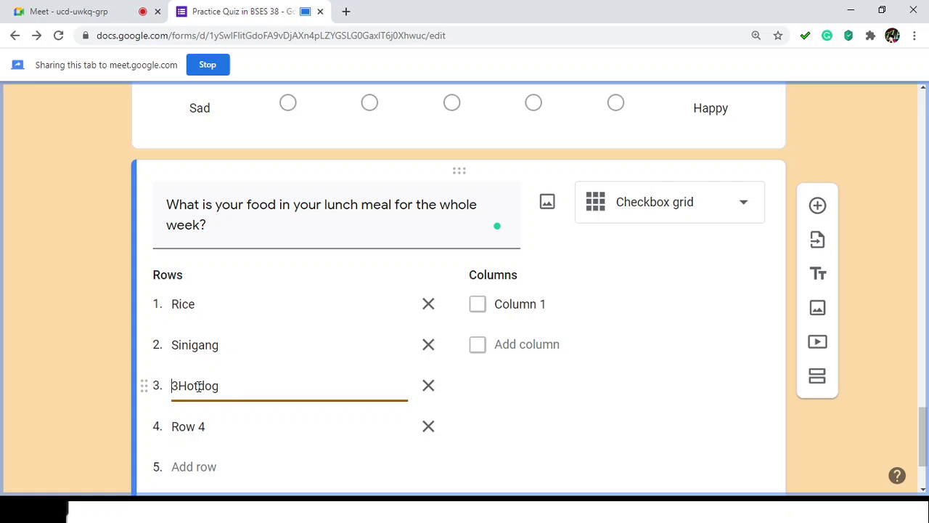
{"action": "left_click", "coordinate": [199, 426]}
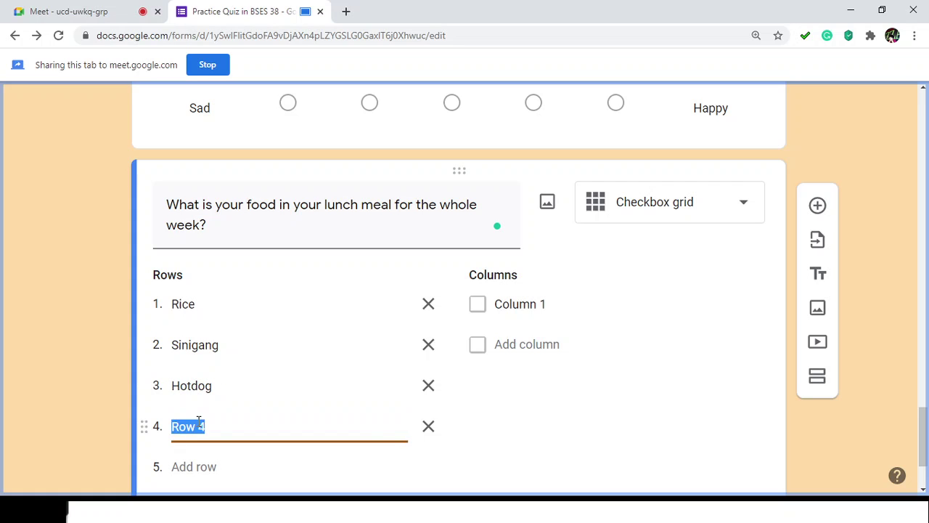
{"action": "type", "text": "Liempo"}
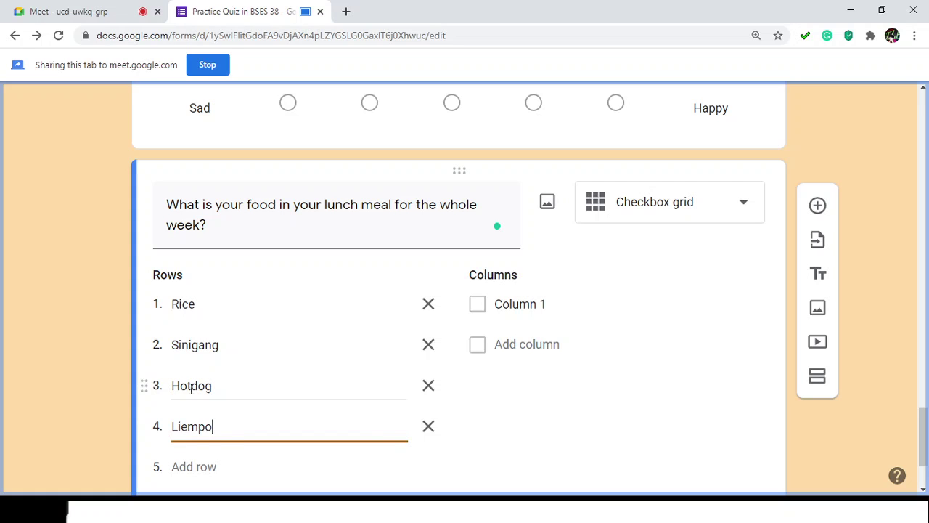
{"action": "left_click", "coordinate": [189, 386]}
{"action": "type", "text": "Adob"}
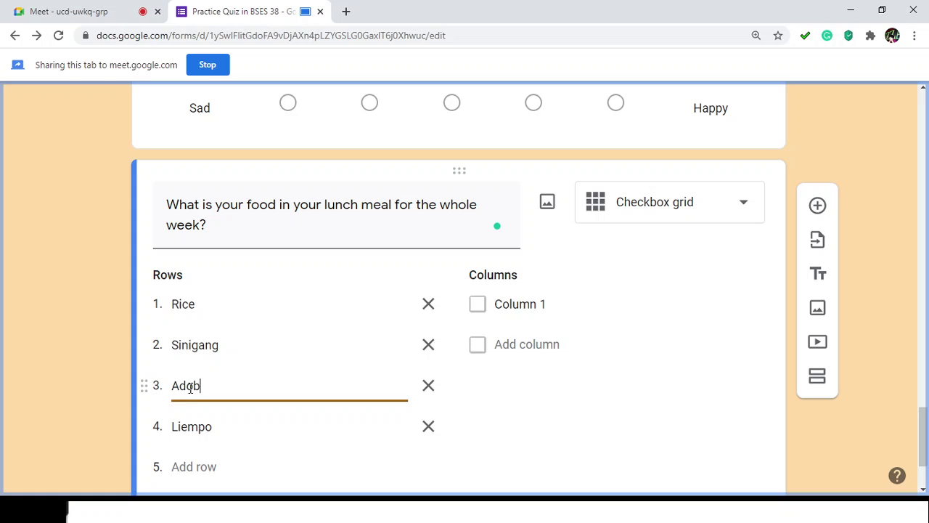
{"action": "type", "text": "ong Manok"}
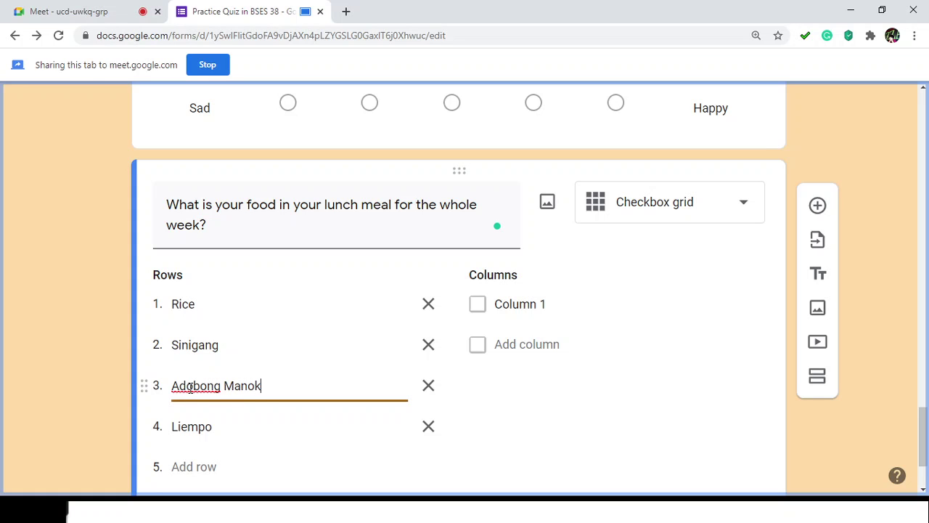
Step: Add Maja and Fruit Salad as the fifth and sixth rows
{"action": "scroll", "coordinate": [225, 453], "scroll_direction": "down", "scroll_amount": 1}
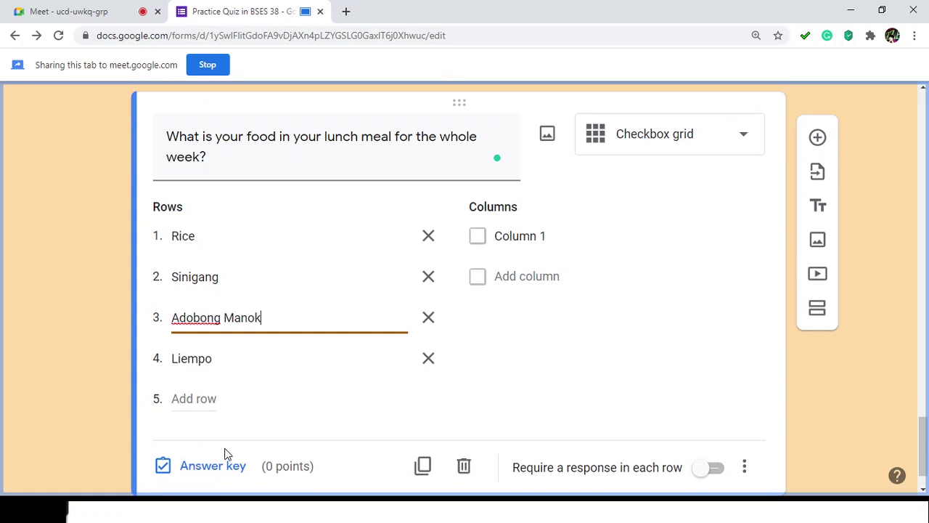
{"action": "left_click", "coordinate": [194, 395]}
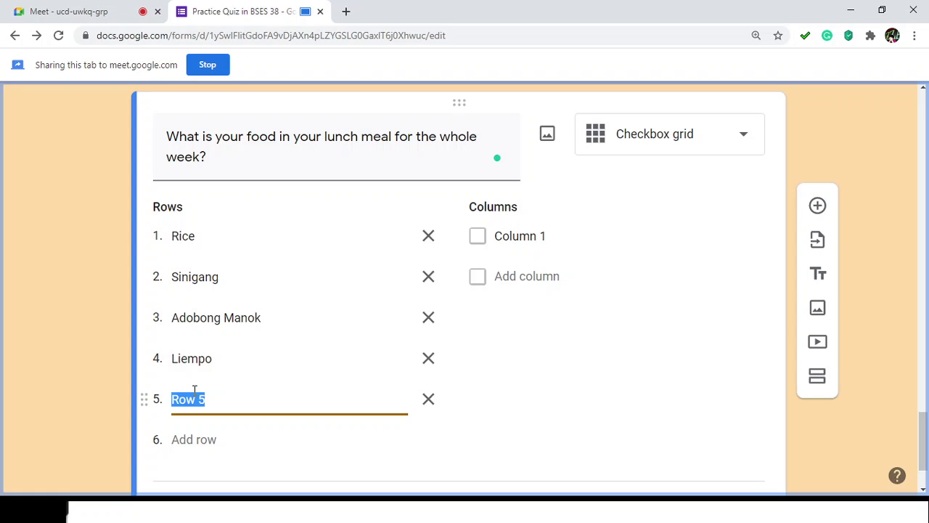
{"action": "type", "text": "Maja"}
{"action": "left_click", "coordinate": [184, 440]}
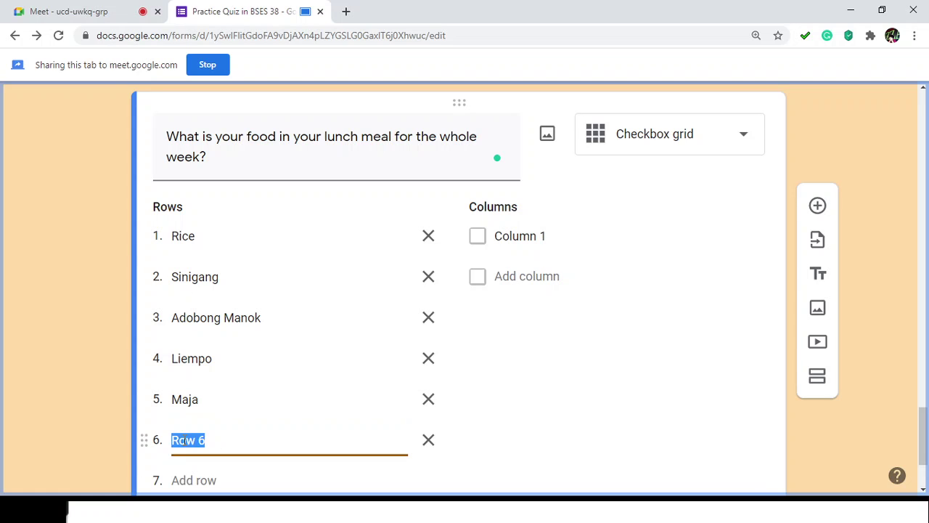
{"action": "type", "text": "Fruit Salad"}
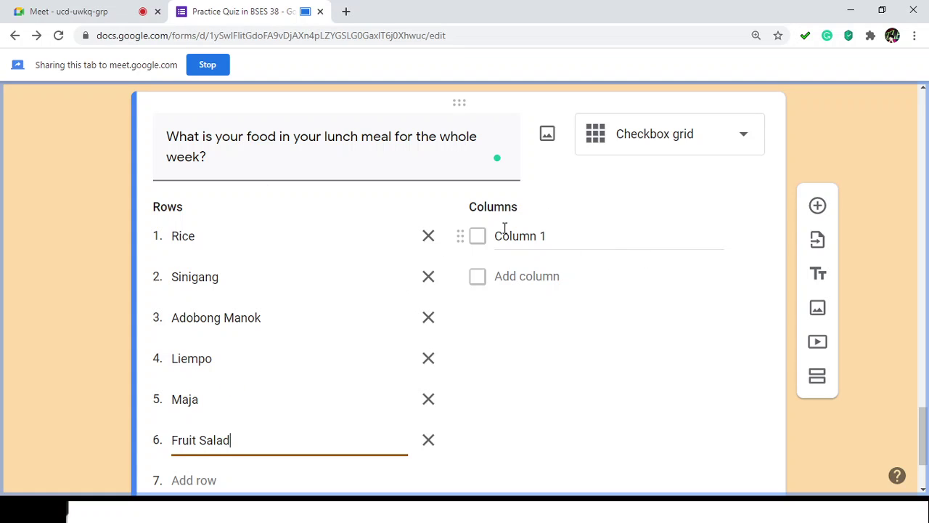
Step: Name the grid columns Monday, Tuesday, Wednesday, Thursday and Friday
{"action": "left_click", "coordinate": [480, 236]}
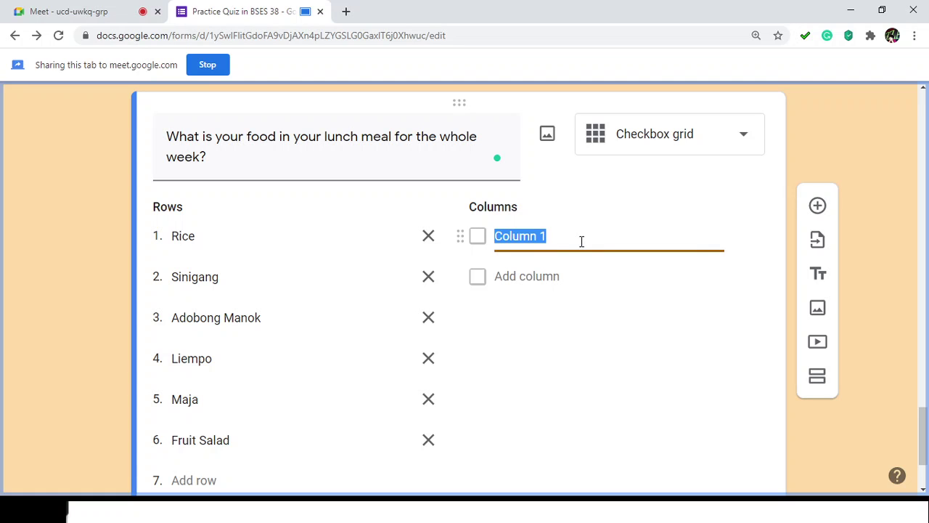
{"action": "type", "text": "Monday"}
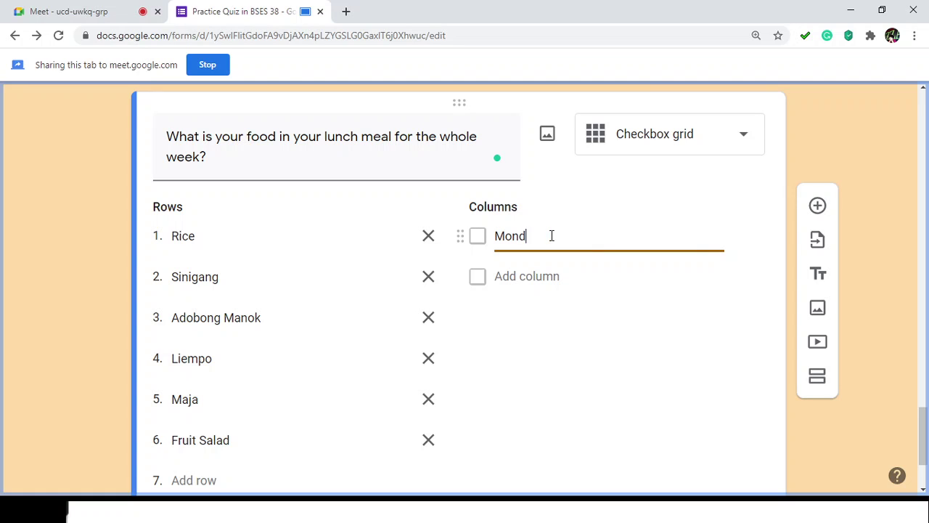
{"action": "left_click", "coordinate": [519, 274]}
{"action": "type", "text": "Tuesday"}
{"action": "key", "text": "Tab"}
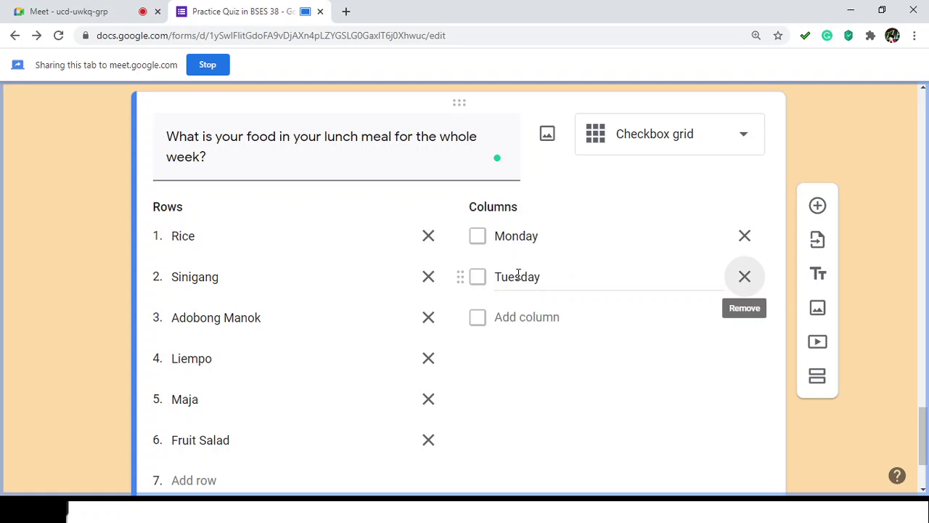
{"action": "left_click", "coordinate": [521, 318]}
{"action": "type", "text": "We"}
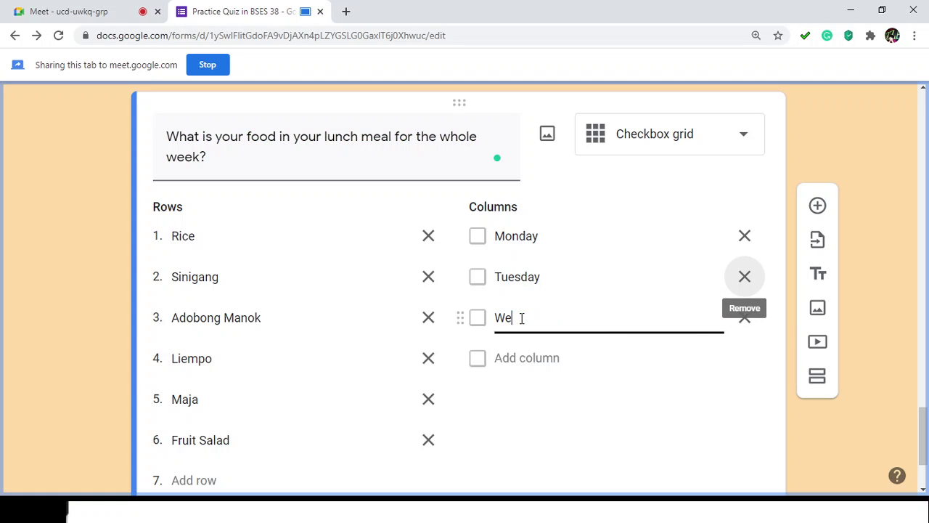
{"action": "type", "text": "dnesday"}
{"action": "key", "text": "Tab"}
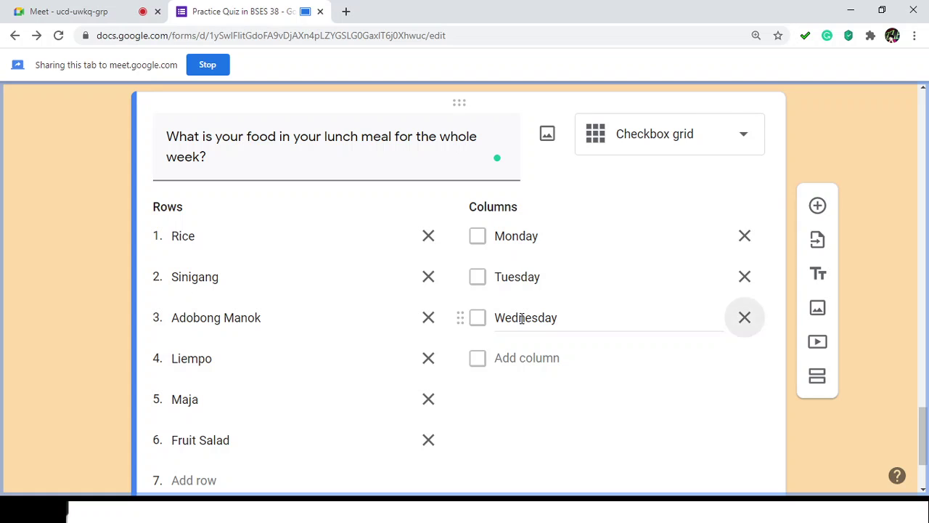
{"action": "left_click", "coordinate": [534, 357]}
{"action": "type", "text": "T"}
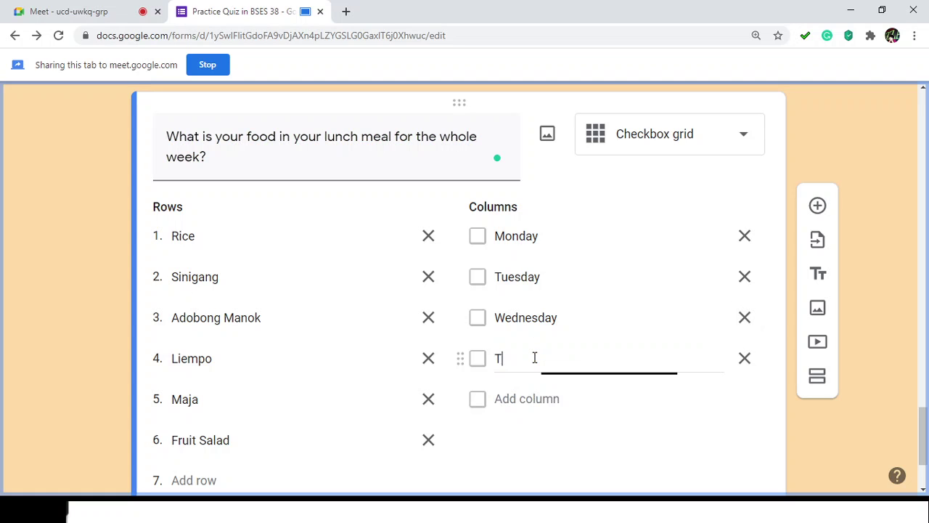
{"action": "type", "text": "hursday"}
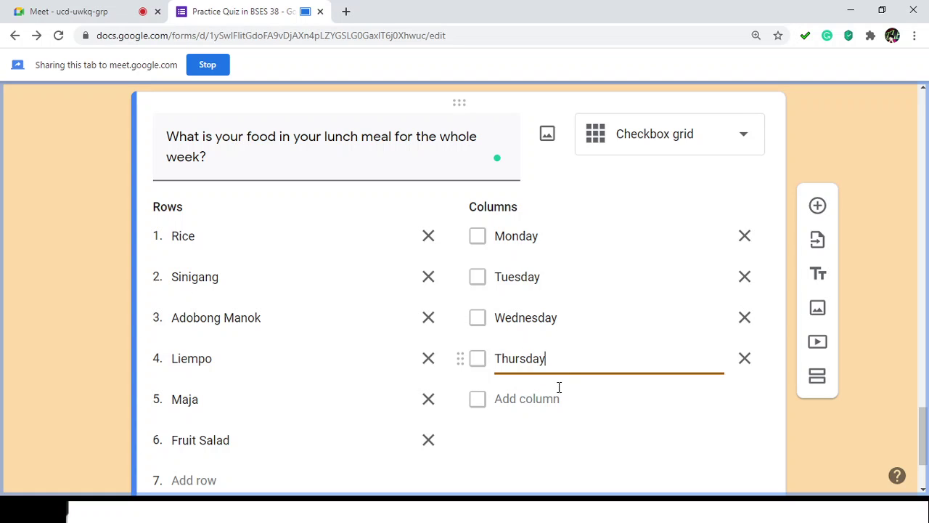
{"action": "left_click", "coordinate": [557, 396]}
{"action": "type", "text": "Friday"}
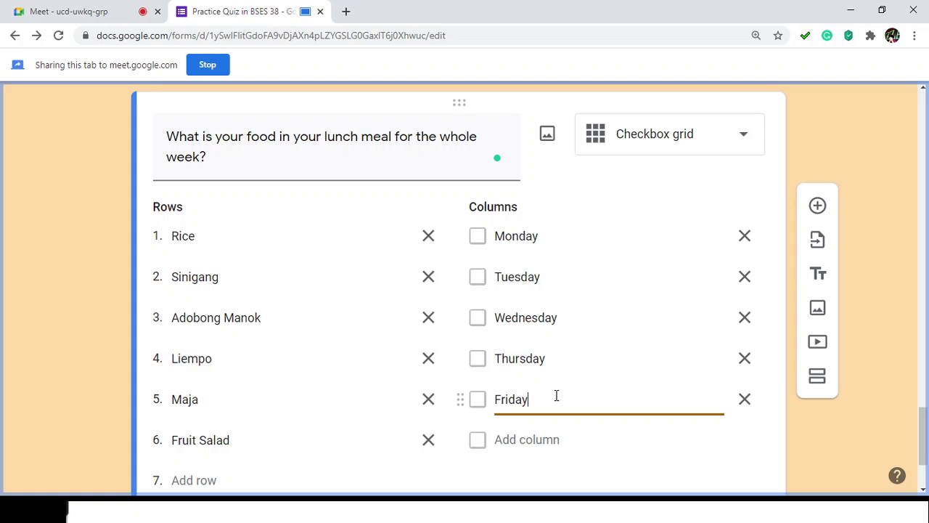
{"action": "scroll", "coordinate": [769, 225], "scroll_direction": "down", "scroll_amount": 2}
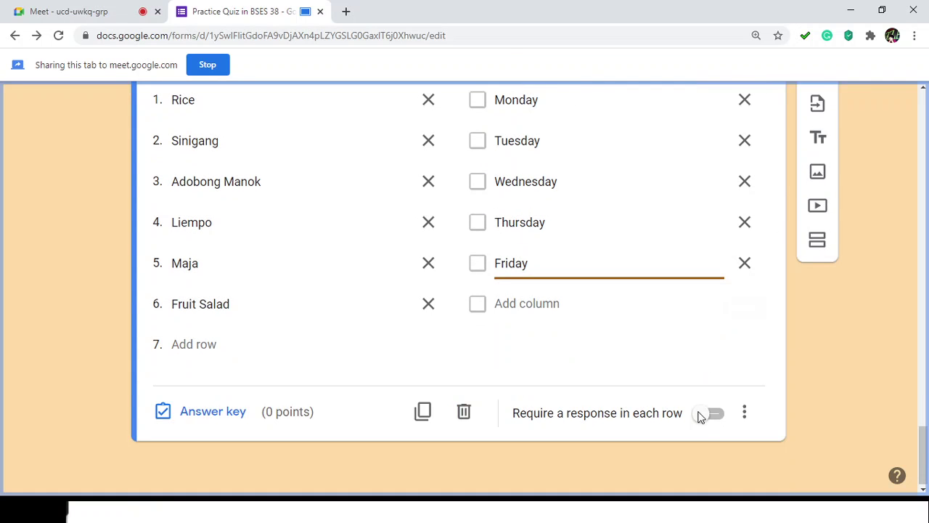
Step: Turn on 'Require a response in each row' for the lunch grid question
{"action": "left_click", "coordinate": [701, 415]}
{"action": "scroll", "coordinate": [737, 350], "scroll_direction": "up", "scroll_amount": 6}
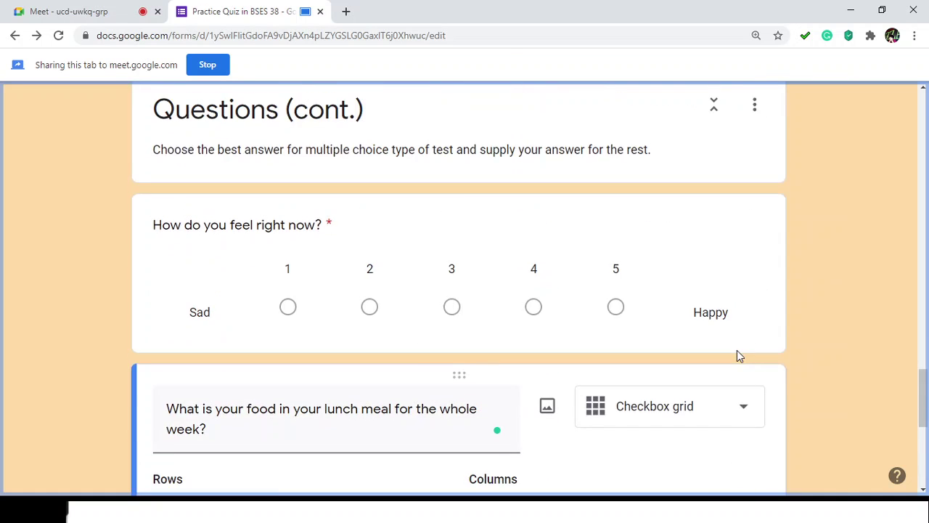
{"action": "scroll", "coordinate": [736, 350], "scroll_direction": "up", "scroll_amount": 3}
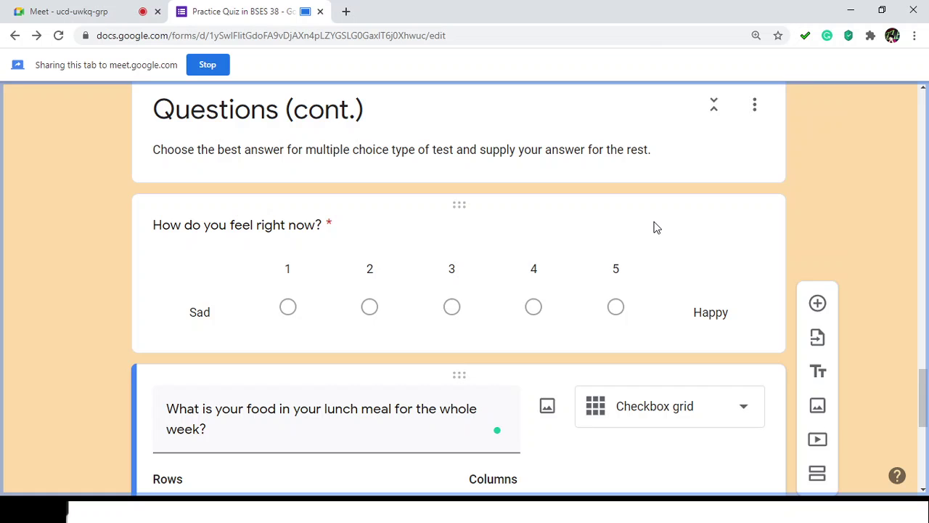
{"action": "left_click", "coordinate": [657, 232]}
{"action": "scroll", "coordinate": [692, 356], "scroll_direction": "down", "scroll_amount": 3}
{"action": "scroll", "coordinate": [691, 352], "scroll_direction": "down", "scroll_amount": 3}
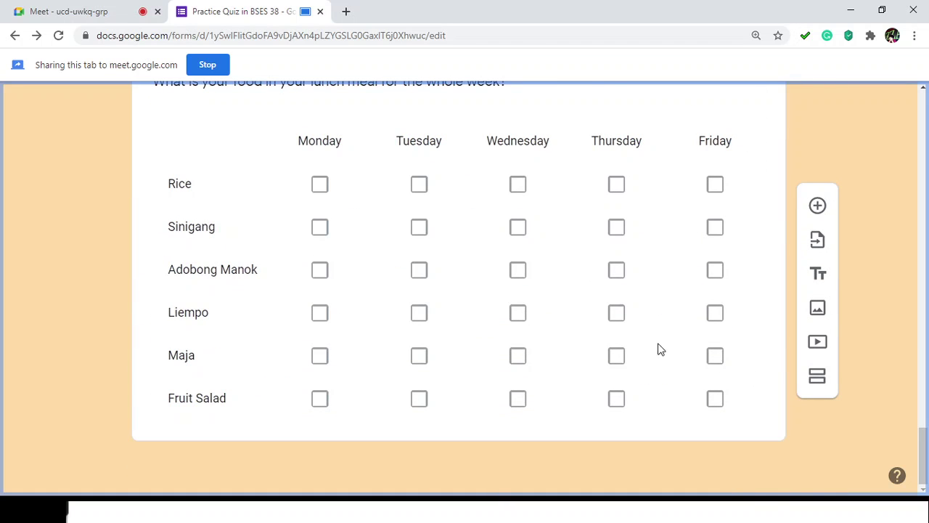
{"action": "left_click", "coordinate": [718, 101]}
{"action": "scroll", "coordinate": [748, 216], "scroll_direction": "down", "scroll_amount": 4}
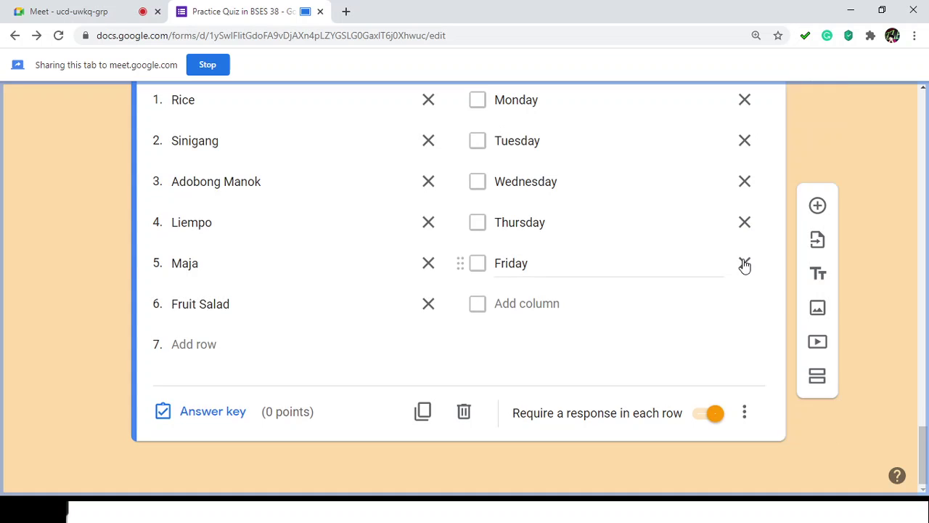
{"action": "scroll", "coordinate": [740, 270], "scroll_direction": "up", "scroll_amount": 3}
{"action": "scroll", "coordinate": [777, 265], "scroll_direction": "down", "scroll_amount": 3}
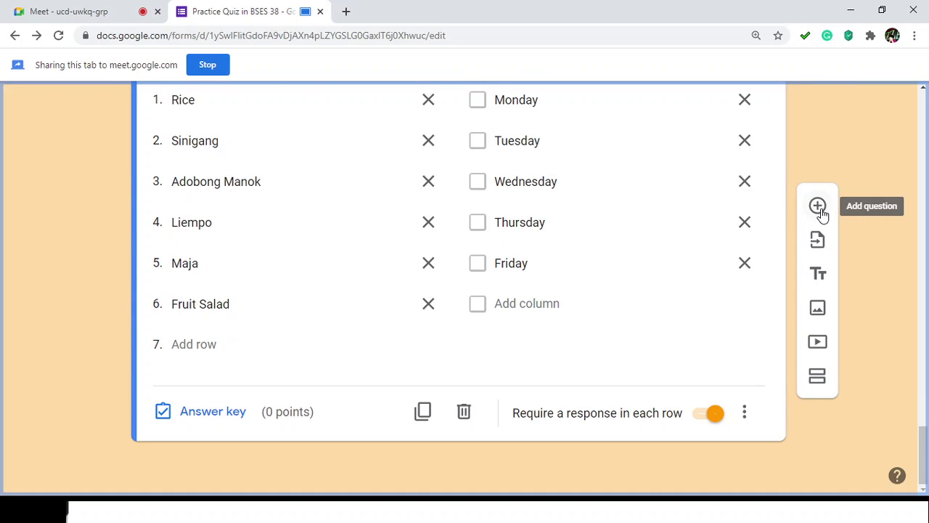
Step: Add a new question below the lunch grid and set its type to Date
{"action": "left_click", "coordinate": [818, 207]}
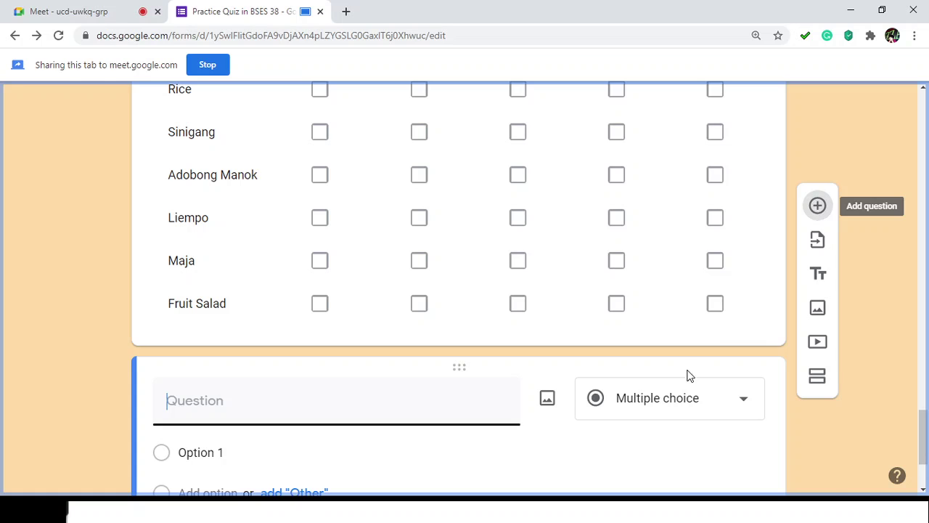
{"action": "scroll", "coordinate": [714, 359], "scroll_direction": "up", "scroll_amount": 1}
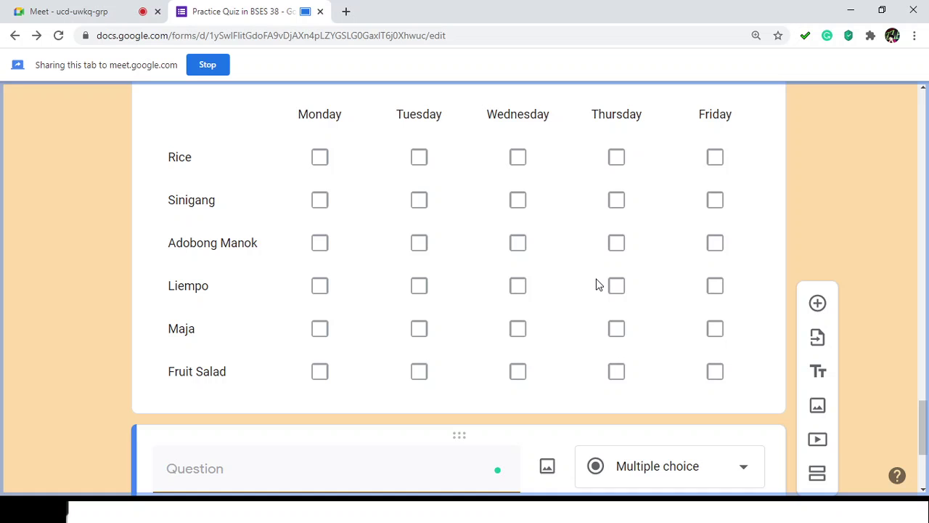
{"action": "scroll", "coordinate": [583, 294], "scroll_direction": "down", "scroll_amount": 3}
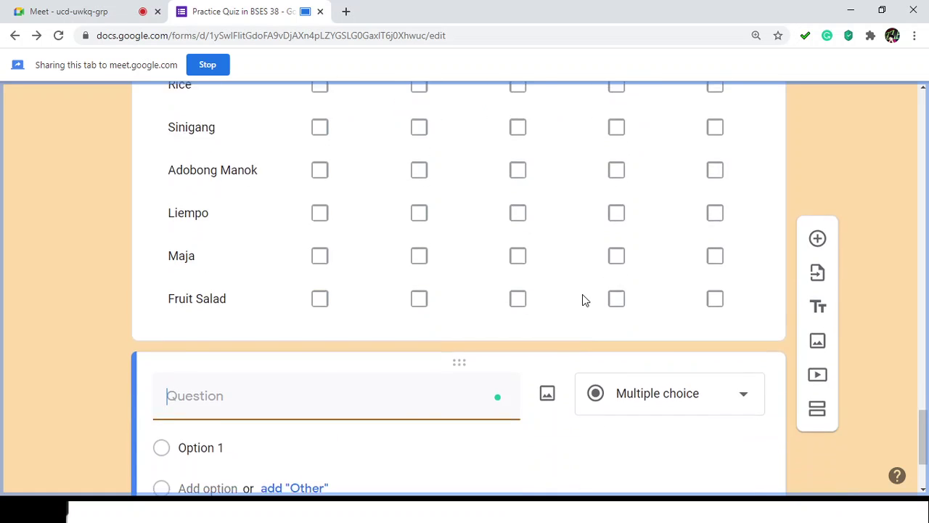
{"action": "left_click", "coordinate": [737, 250]}
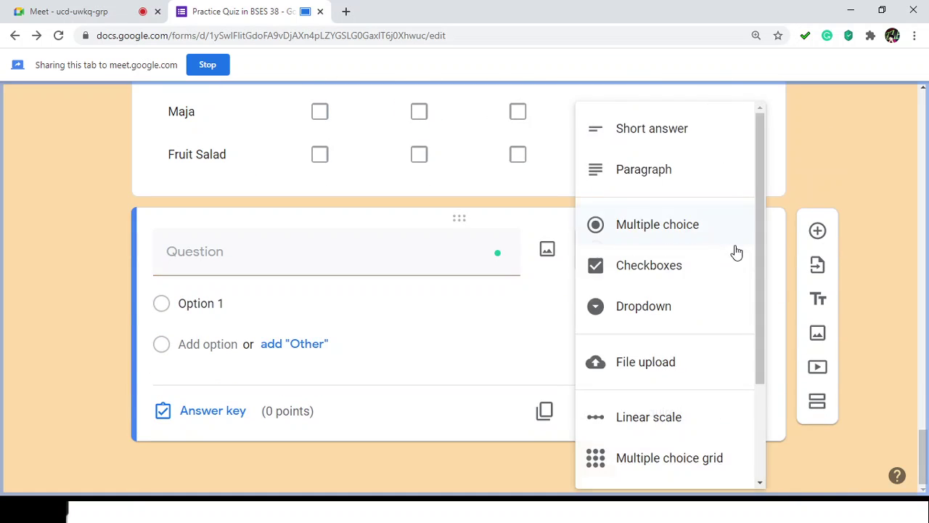
{"action": "scroll", "coordinate": [732, 254], "scroll_direction": "down", "scroll_amount": 3}
{"action": "left_click", "coordinate": [649, 443]}
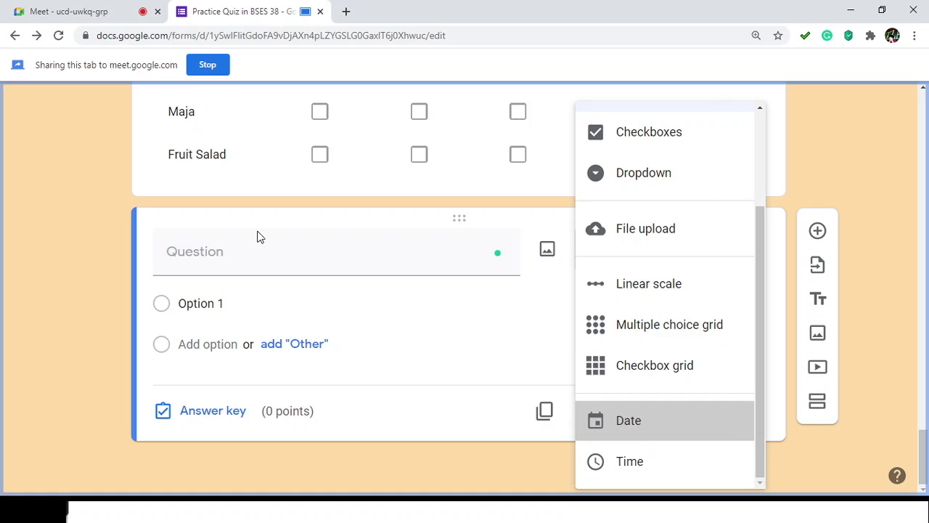
Step: Title the Date question Birthdate, make it required, and check its extra options
{"action": "left_click", "coordinate": [183, 291]}
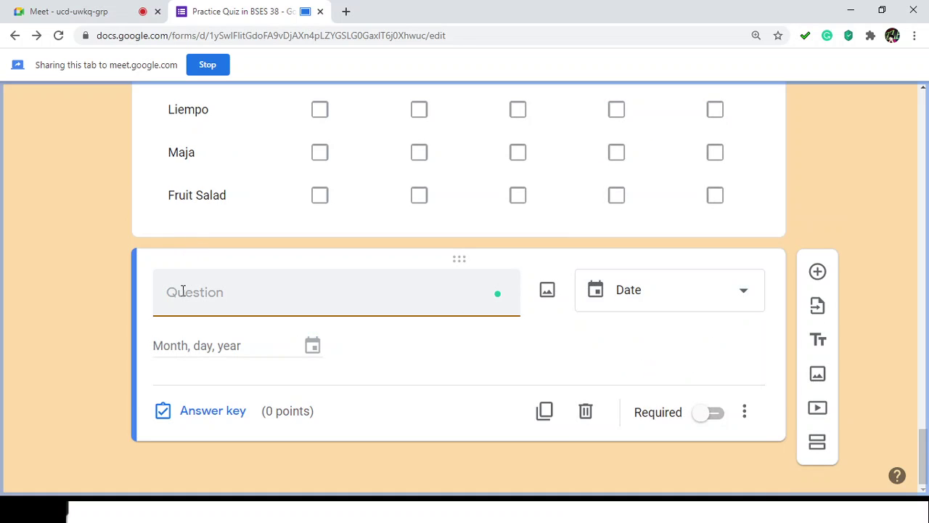
{"action": "type", "text": "Date tfoa"}
{"action": "key", "text": "ctrl+a"}
{"action": "type", "text": "Wh"}
{"action": "key", "text": "BackSpace"}
{"action": "key", "text": "BackSpace"}
{"action": "type", "text": "Birtdat"}
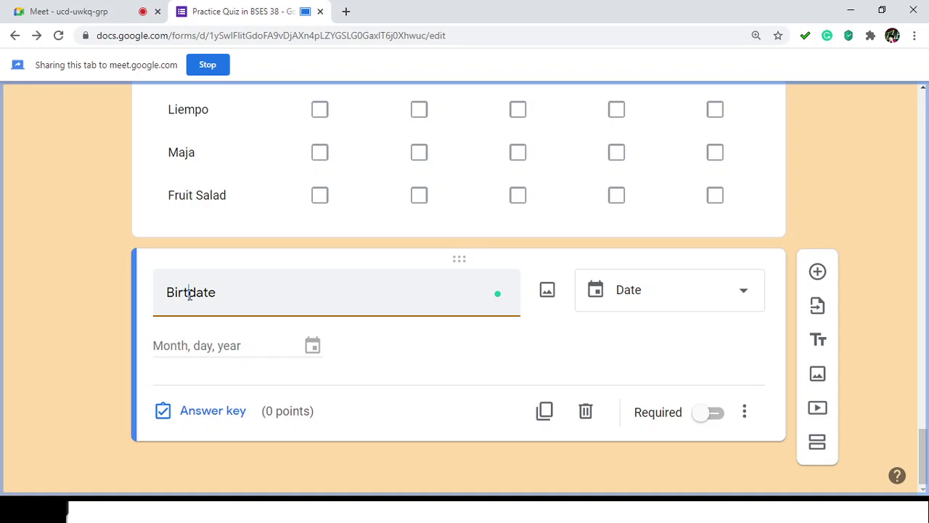
{"action": "type", "text": "h"}
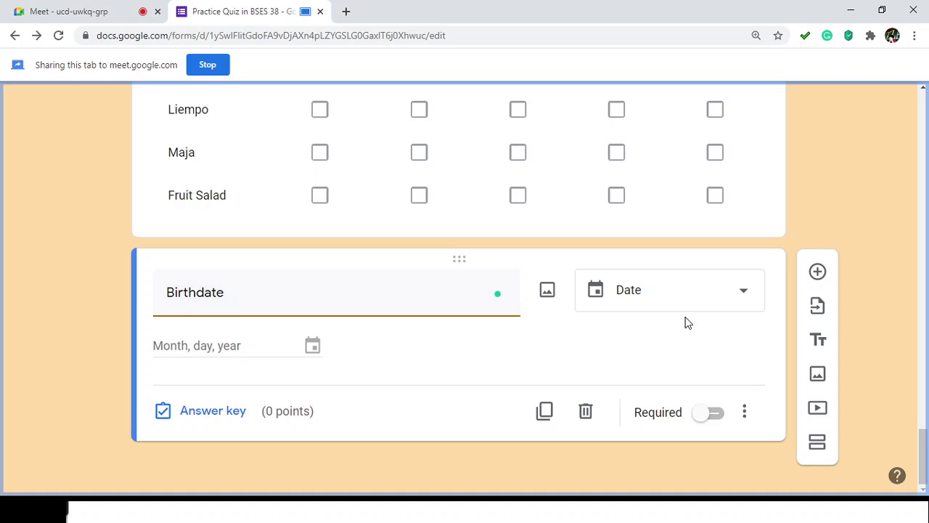
{"action": "left_click", "coordinate": [710, 413]}
{"action": "left_click", "coordinate": [744, 412]}
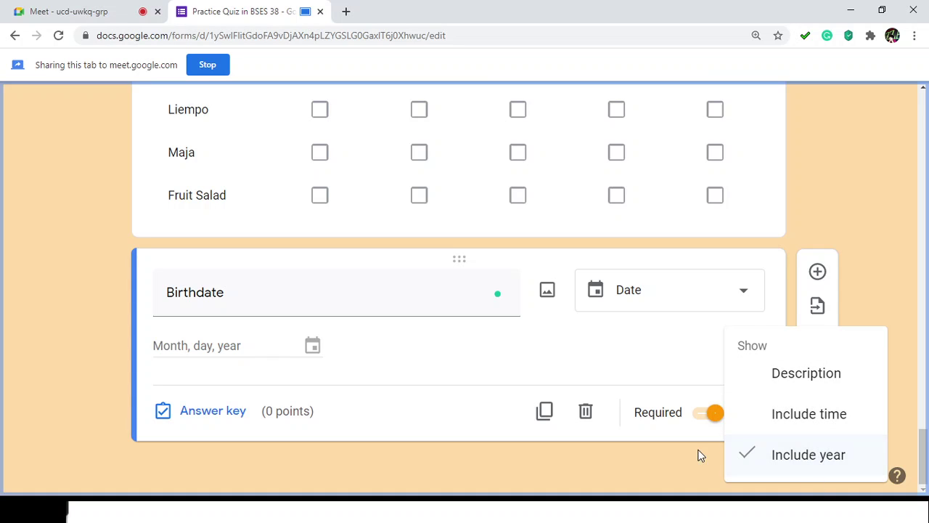
{"action": "left_click", "coordinate": [640, 457]}
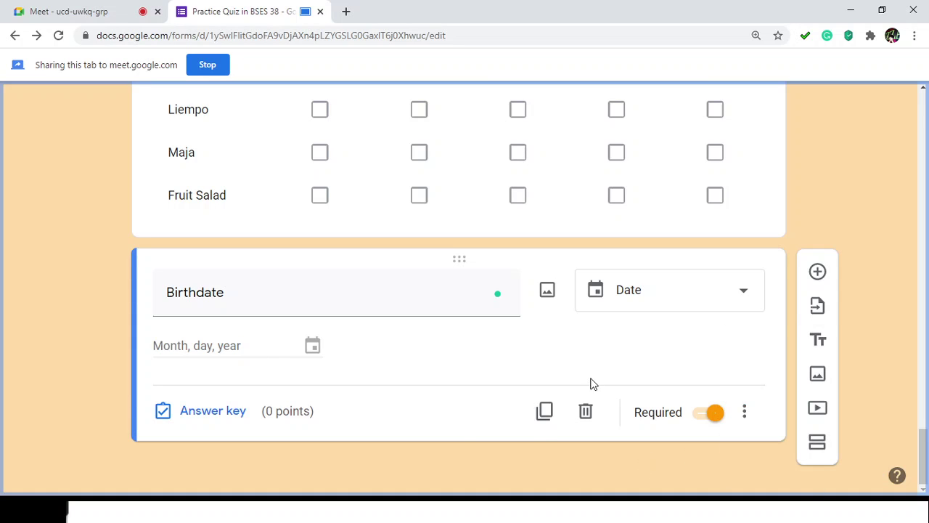
Step: Add an optional Time question 'What time did you waker up this morning?', correcting morning's spelling
{"action": "left_click", "coordinate": [818, 273]}
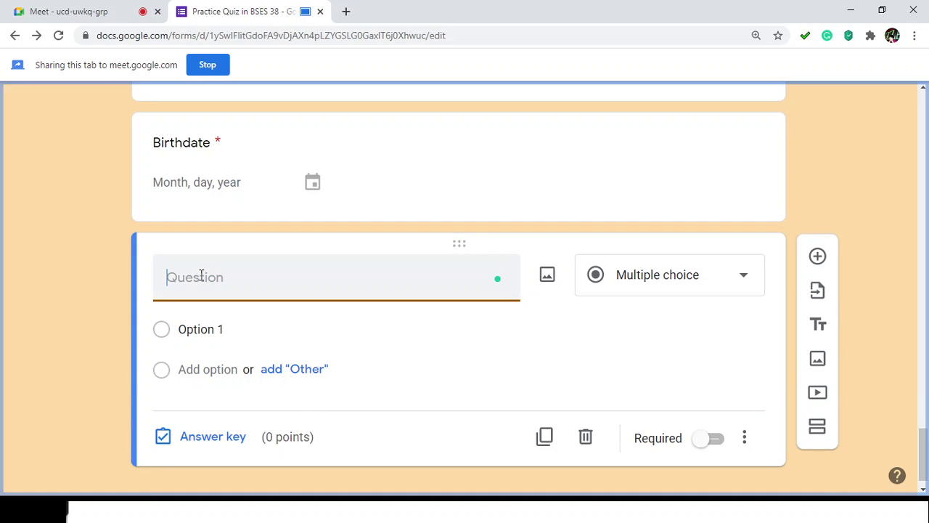
{"action": "type", "text": "What time did you wak"}
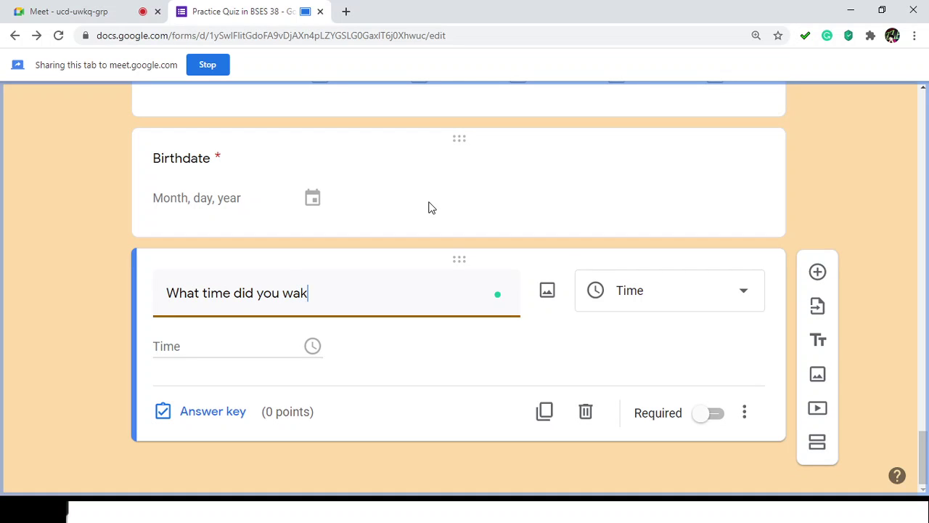
{"action": "type", "text": "er up this morning?"}
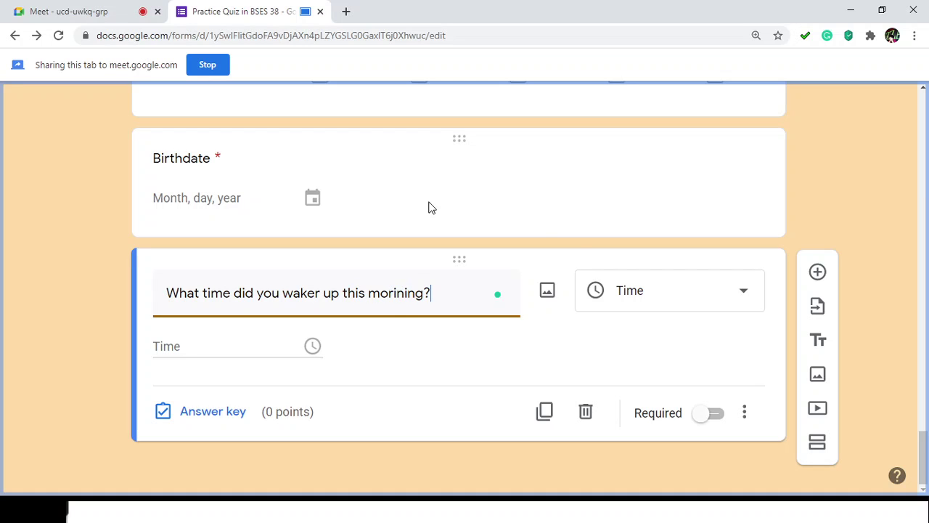
{"action": "left_click", "coordinate": [722, 298]}
{"action": "left_click", "coordinate": [862, 211]}
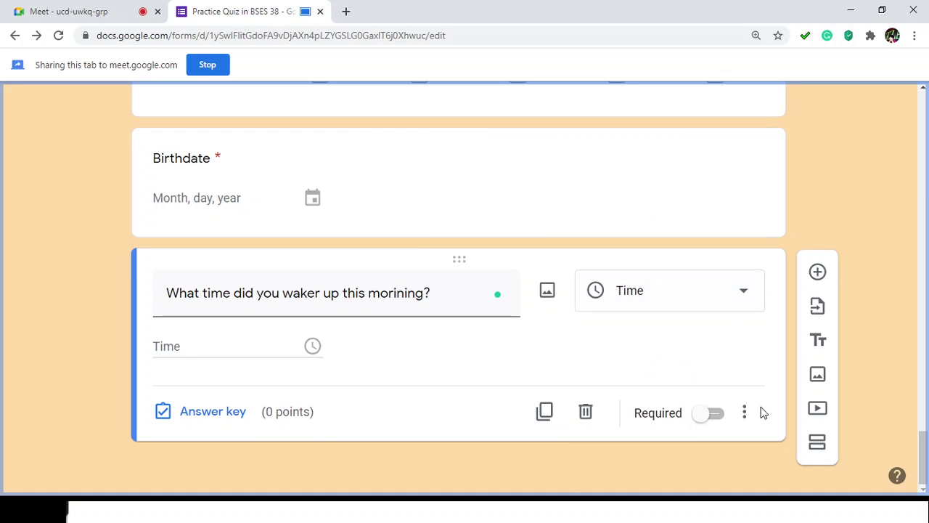
{"action": "left_click", "coordinate": [717, 418]}
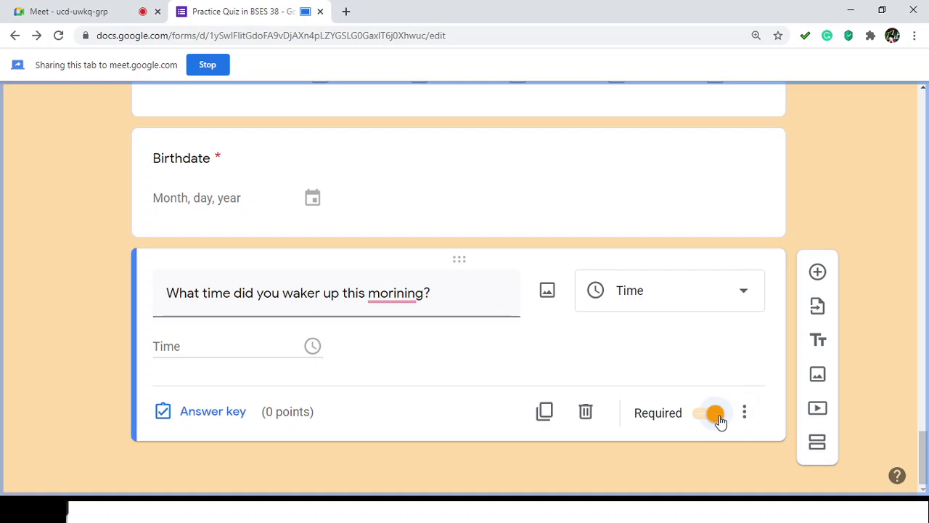
{"action": "double_click", "coordinate": [396, 294]}
{"action": "left_click", "coordinate": [510, 269]}
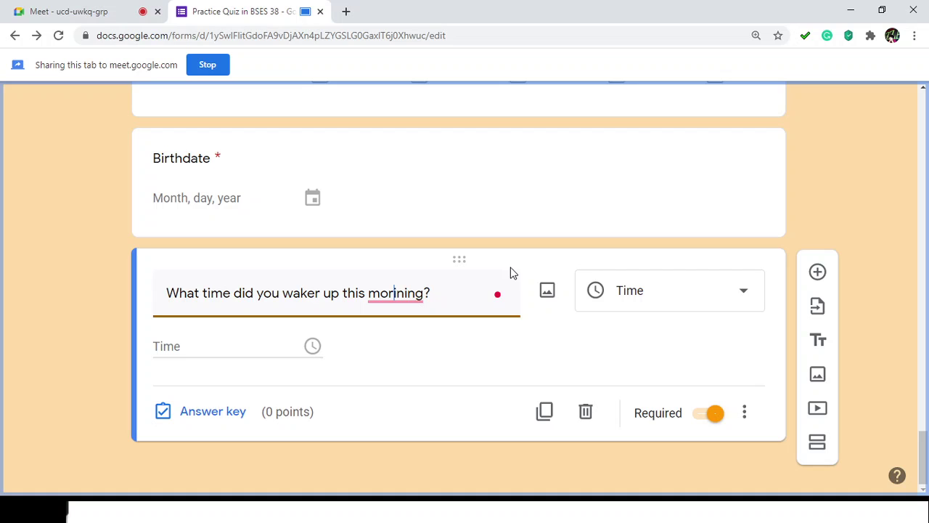
{"action": "key", "text": "Delete"}
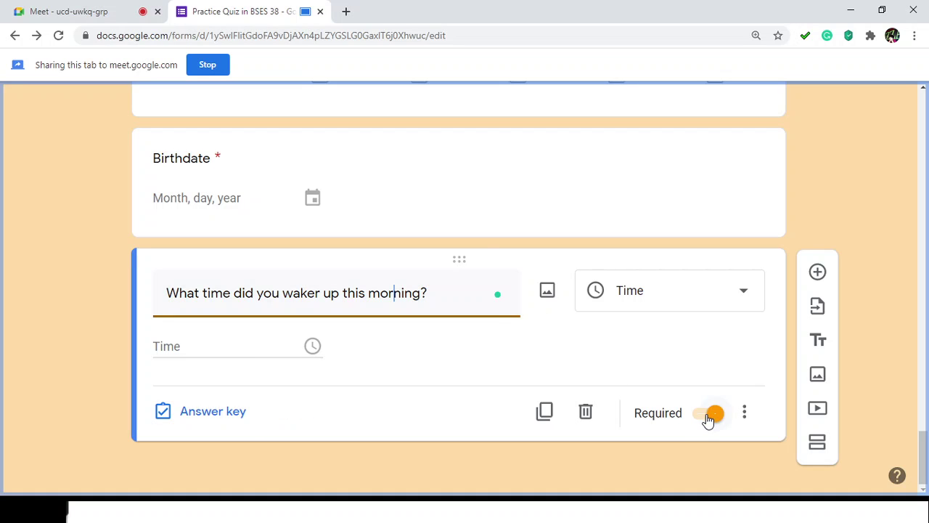
{"action": "left_click", "coordinate": [708, 417]}
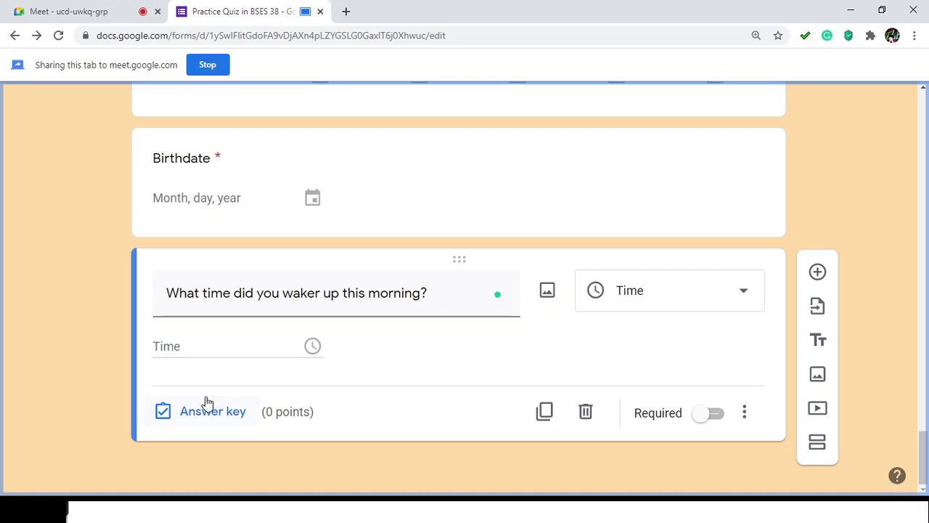
Step: Open the answer key of the organized-structure file-management question
{"action": "scroll", "coordinate": [747, 358], "scroll_direction": "up", "scroll_amount": 1}
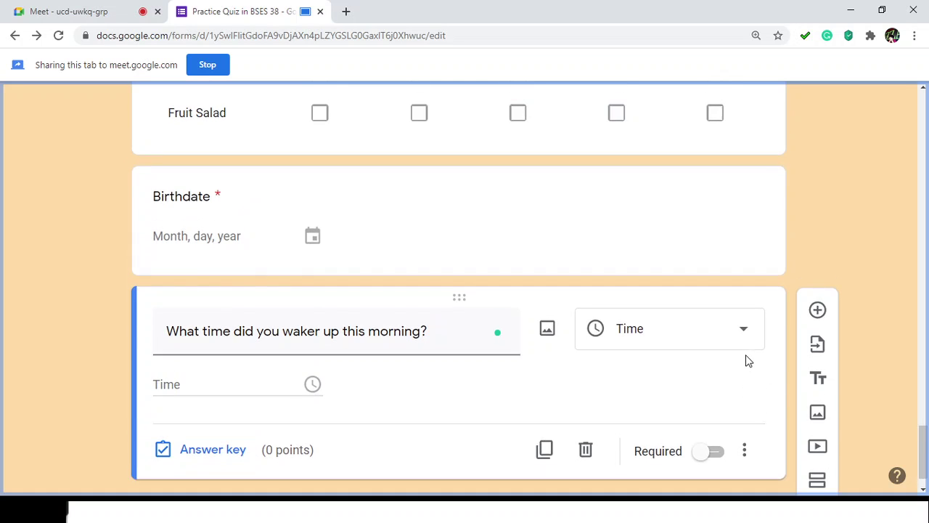
{"action": "scroll", "coordinate": [747, 358], "scroll_direction": "down", "scroll_amount": 1}
{"action": "scroll", "coordinate": [749, 364], "scroll_direction": "up", "scroll_amount": 8}
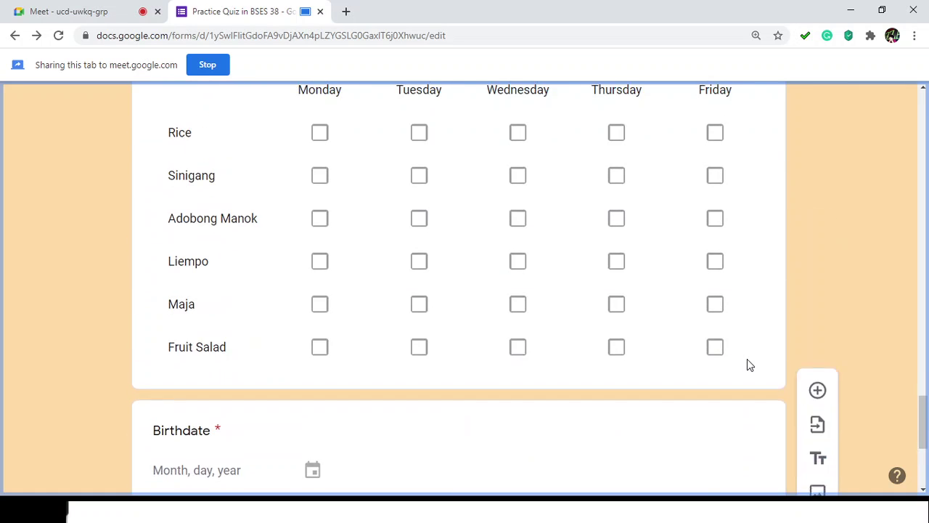
{"action": "scroll", "coordinate": [750, 360], "scroll_direction": "up", "scroll_amount": 10}
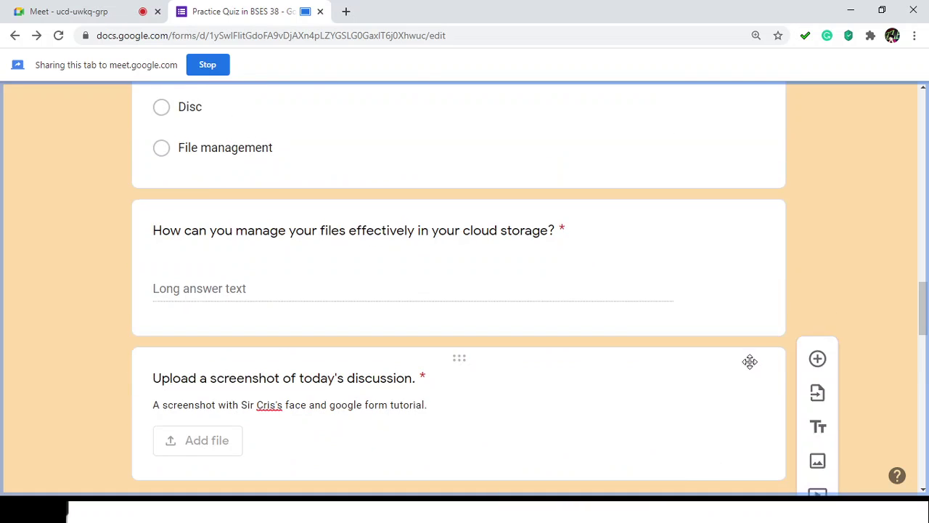
{"action": "scroll", "coordinate": [755, 370], "scroll_direction": "down", "scroll_amount": 3}
{"action": "scroll", "coordinate": [371, 303], "scroll_direction": "up", "scroll_amount": 2}
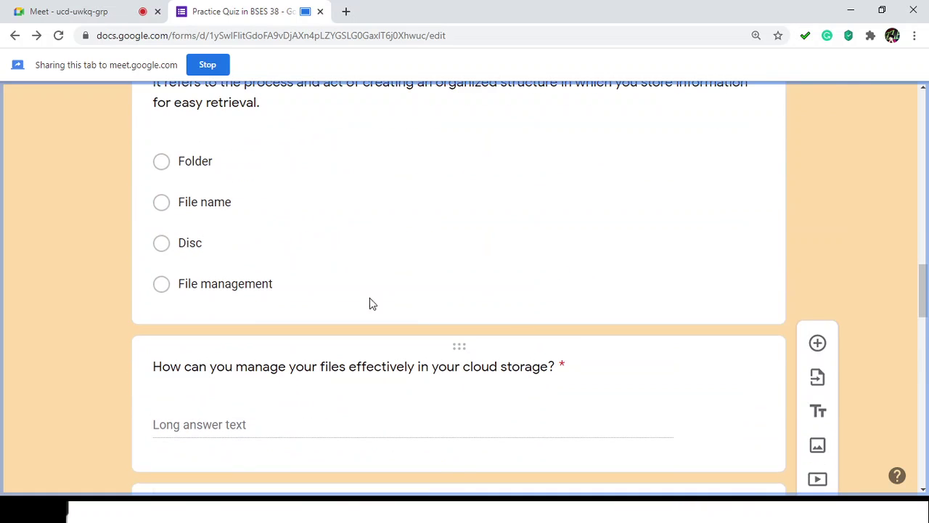
{"action": "left_click", "coordinate": [277, 205]}
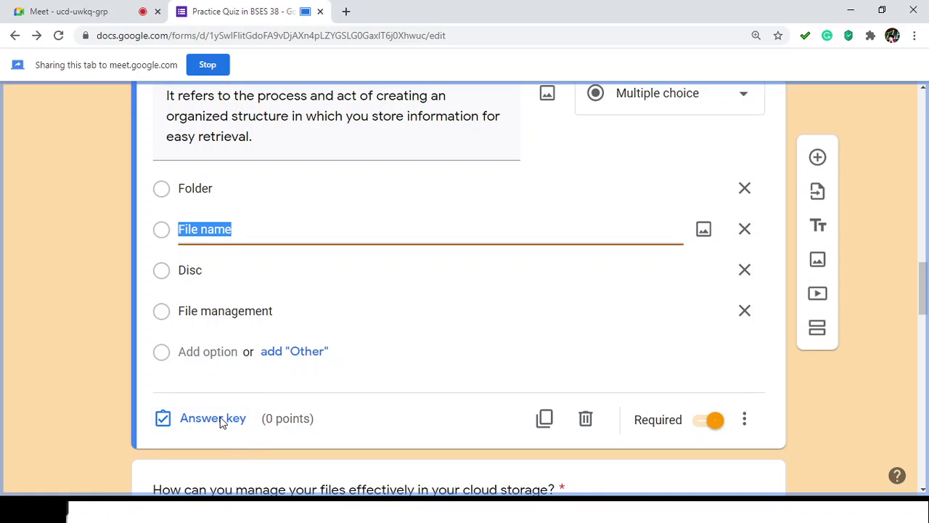
{"action": "left_click", "coordinate": [213, 418]}
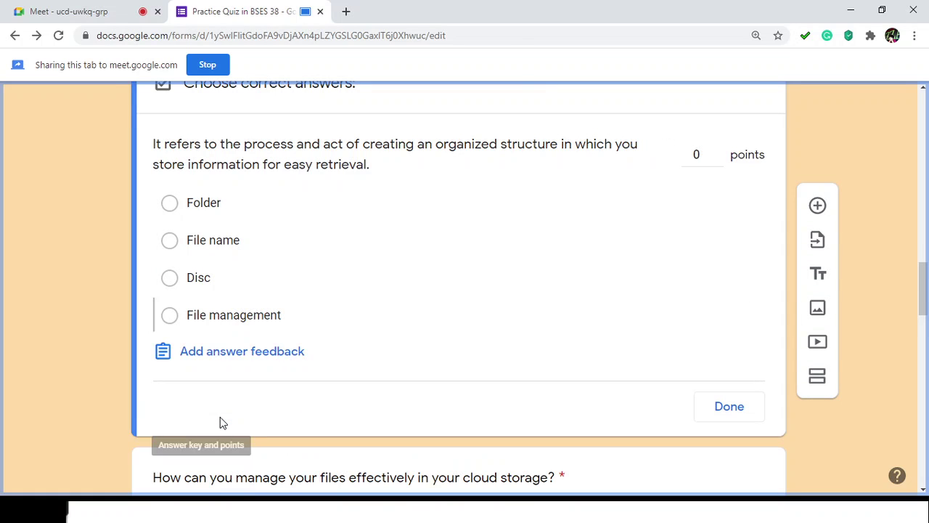
Step: View the Correct answers feedback editor for that question, then cancel without changes
{"action": "scroll", "coordinate": [239, 380], "scroll_direction": "up", "scroll_amount": 1}
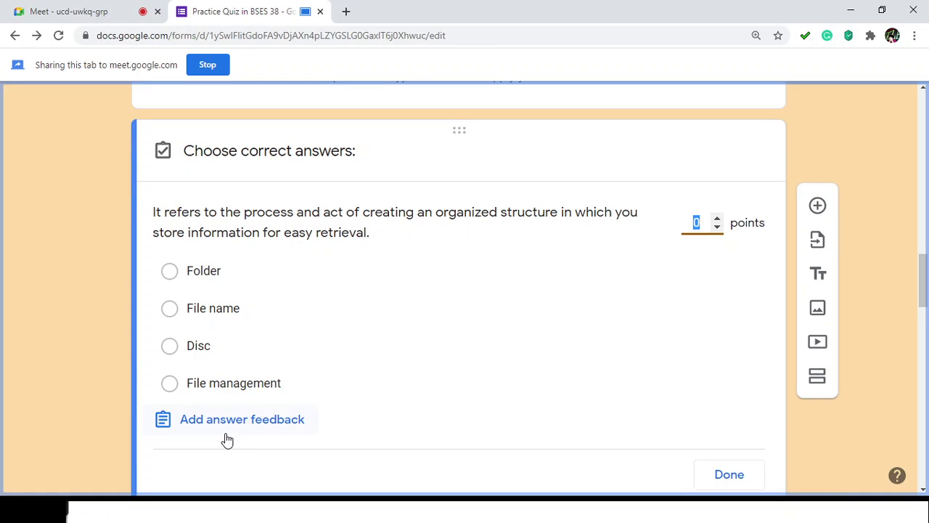
{"action": "scroll", "coordinate": [232, 442], "scroll_direction": "down", "scroll_amount": 1}
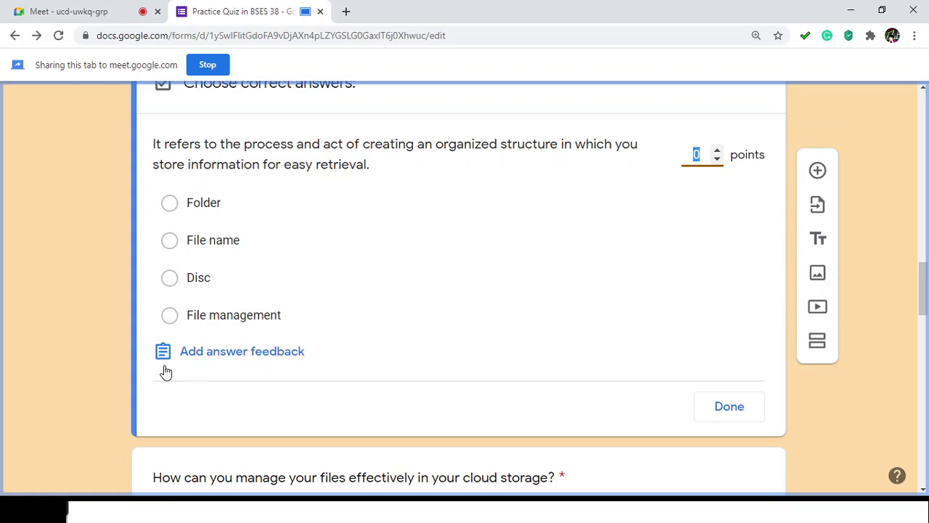
{"action": "left_click", "coordinate": [214, 360]}
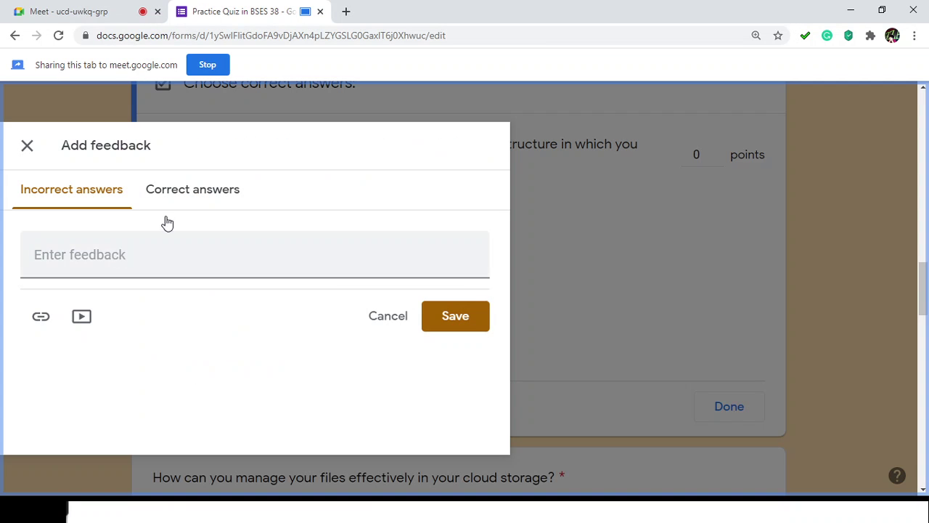
{"action": "left_click", "coordinate": [190, 200]}
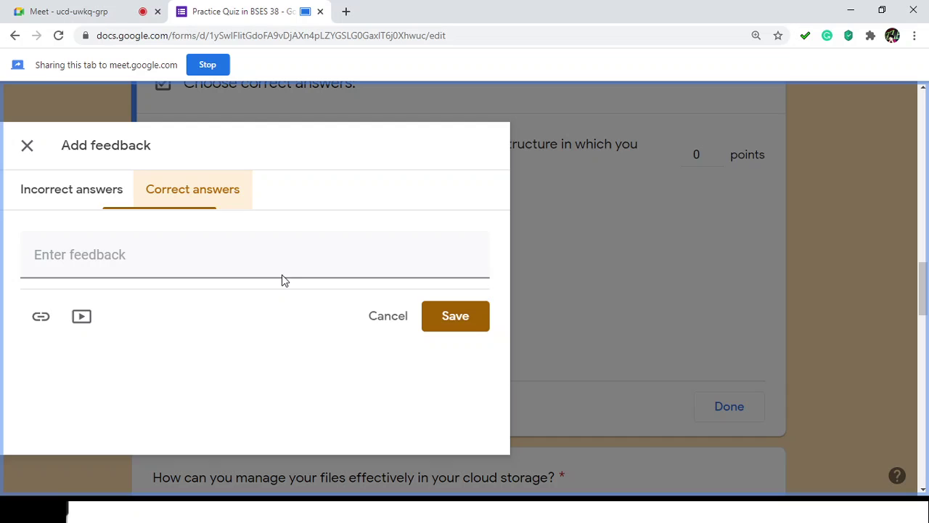
{"action": "left_click", "coordinate": [388, 321]}
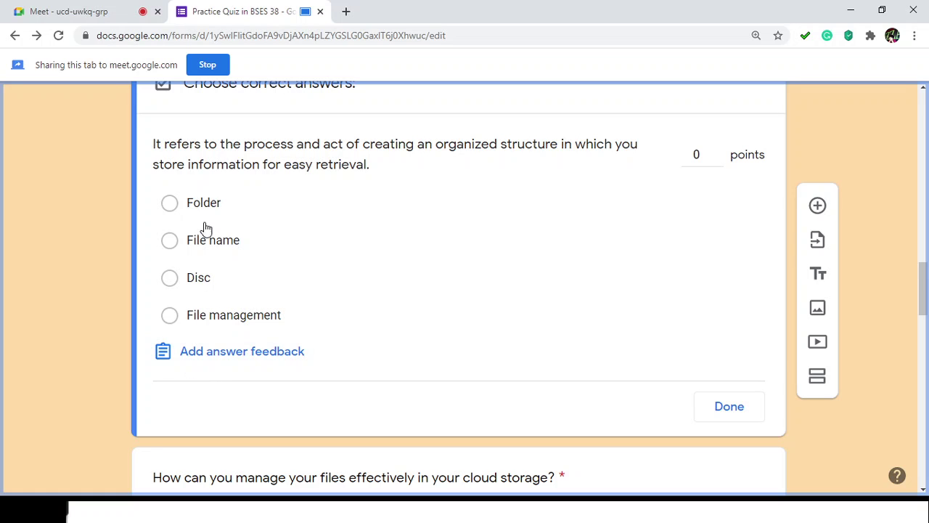
Step: Mark File management as the only correct answer, leaving File name unmarked
{"action": "left_click", "coordinate": [239, 328]}
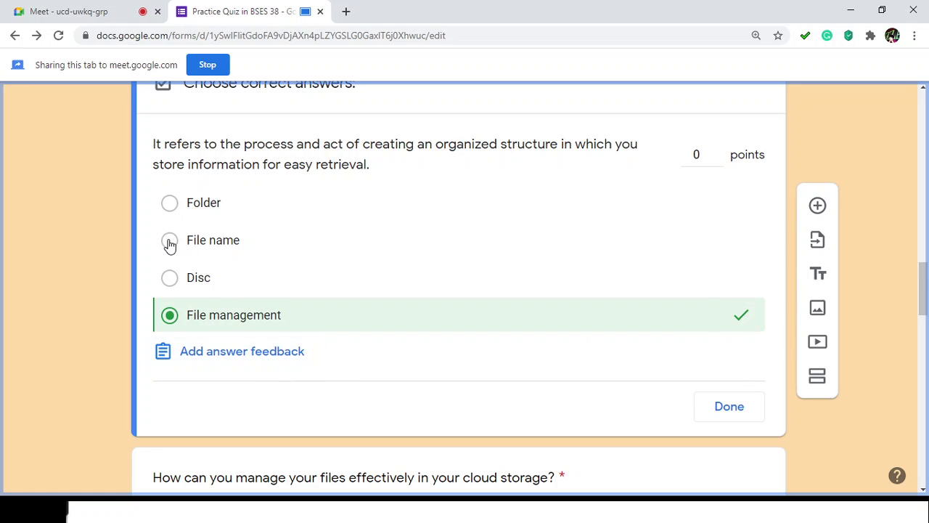
{"action": "key", "text": "Up"}
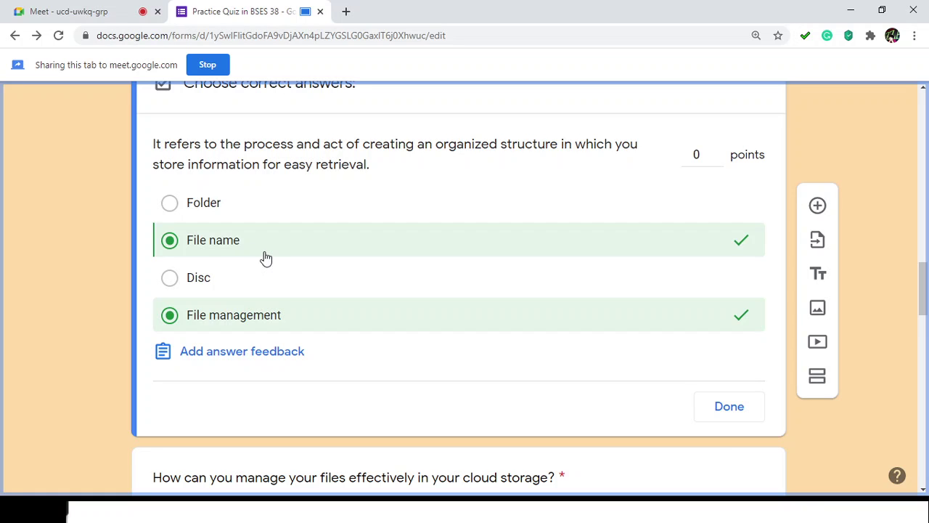
{"action": "scroll", "coordinate": [258, 254], "scroll_direction": "up", "scroll_amount": 1}
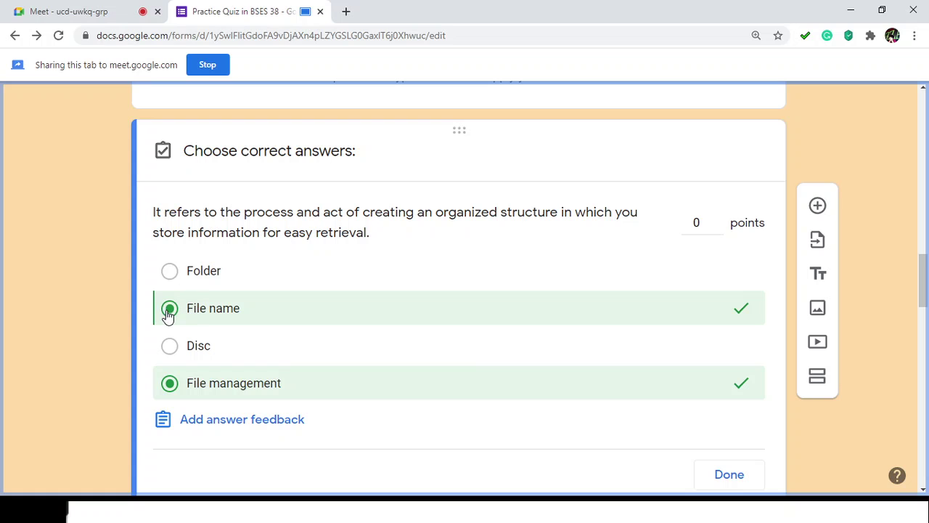
{"action": "key", "text": "space"}
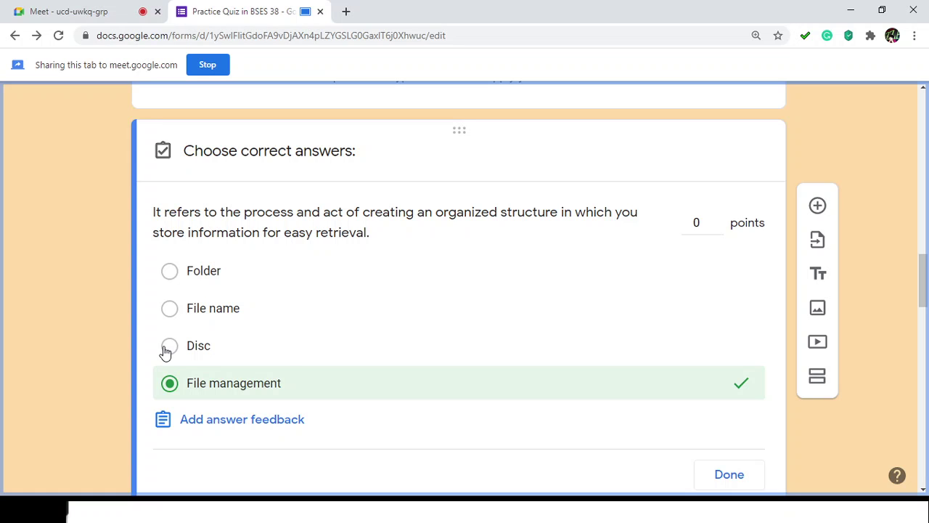
Step: Close the answer feedback editor without adding feedback and finish the answer key
{"action": "left_click", "coordinate": [234, 426]}
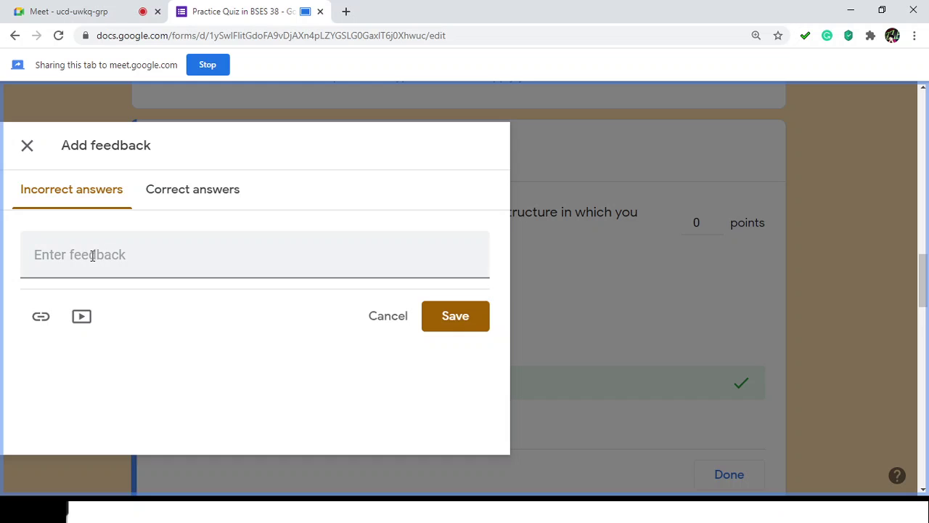
{"action": "left_click", "coordinate": [92, 255]}
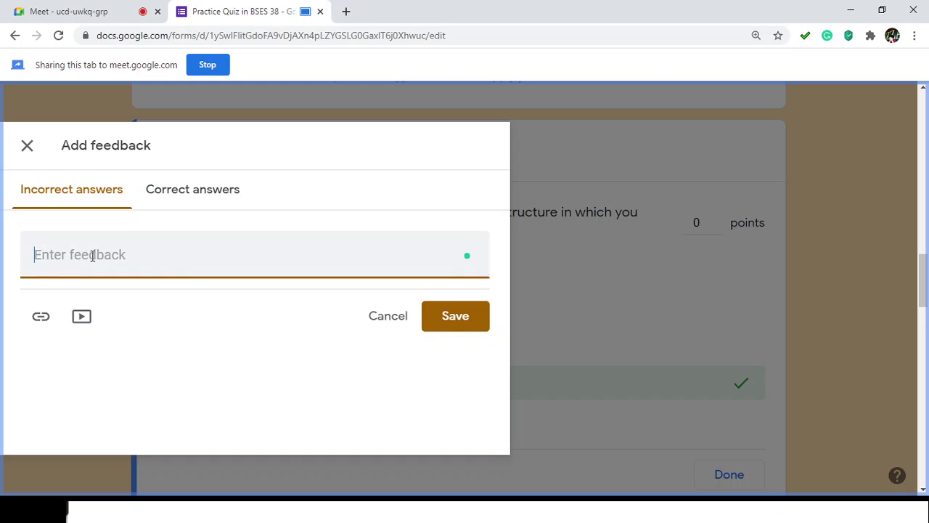
{"action": "left_click", "coordinate": [399, 321]}
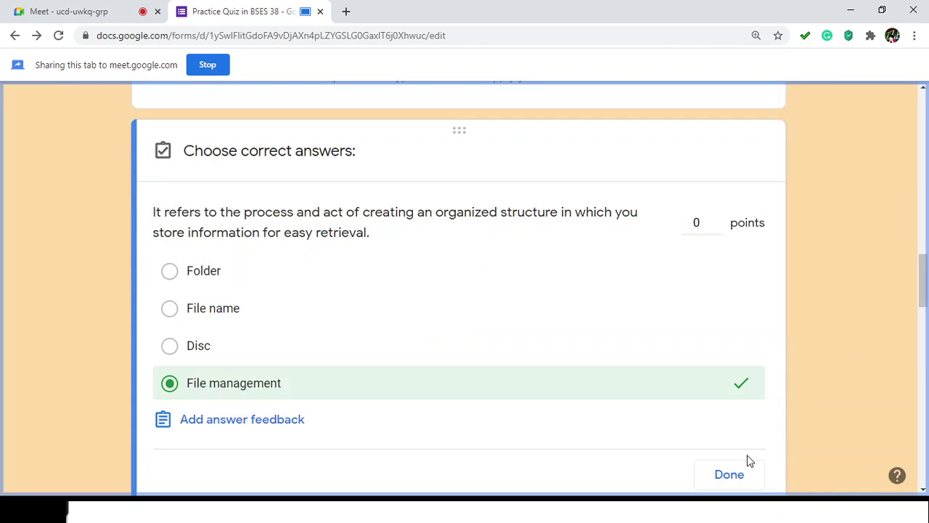
{"action": "left_click", "coordinate": [729, 475]}
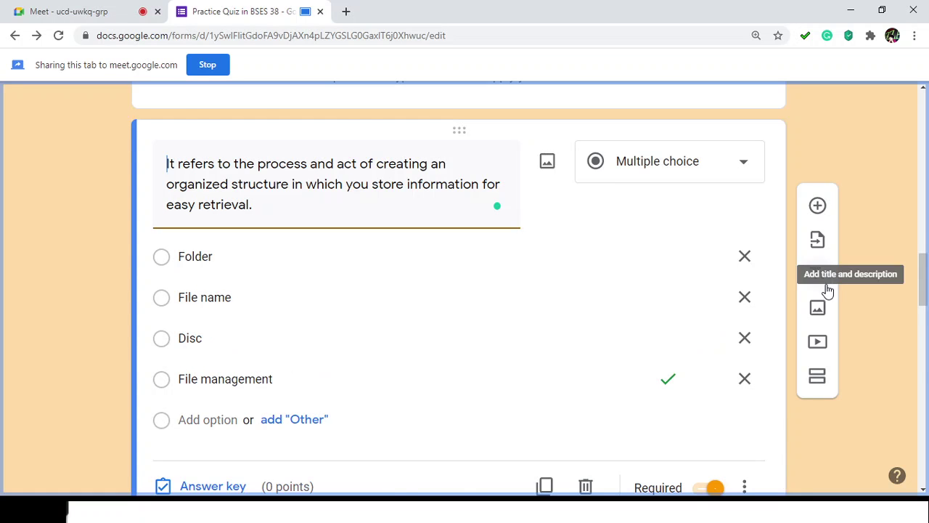
Step: Open the quiz's Preview as a respondent in a new tab, then switch back to the Google Meet tab
{"action": "scroll", "coordinate": [834, 293], "scroll_direction": "down", "scroll_amount": 15}
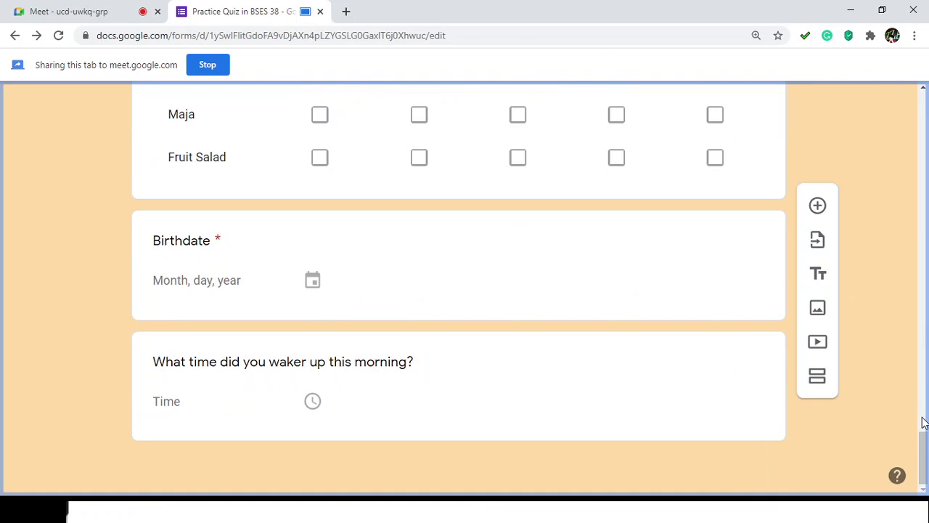
{"action": "left_click_drag", "start_coordinate": [924, 437], "coordinate": [915, 108]}
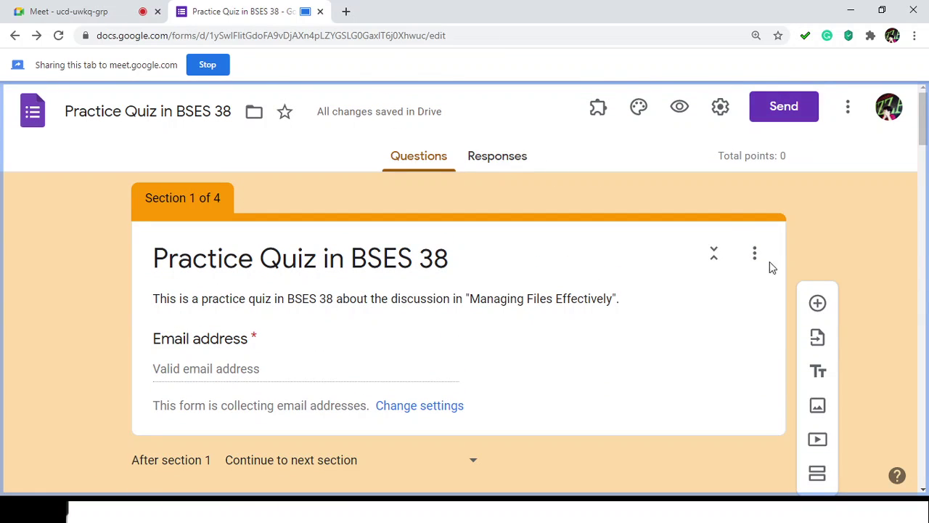
{"action": "scroll", "coordinate": [697, 214], "scroll_direction": "down", "scroll_amount": 12}
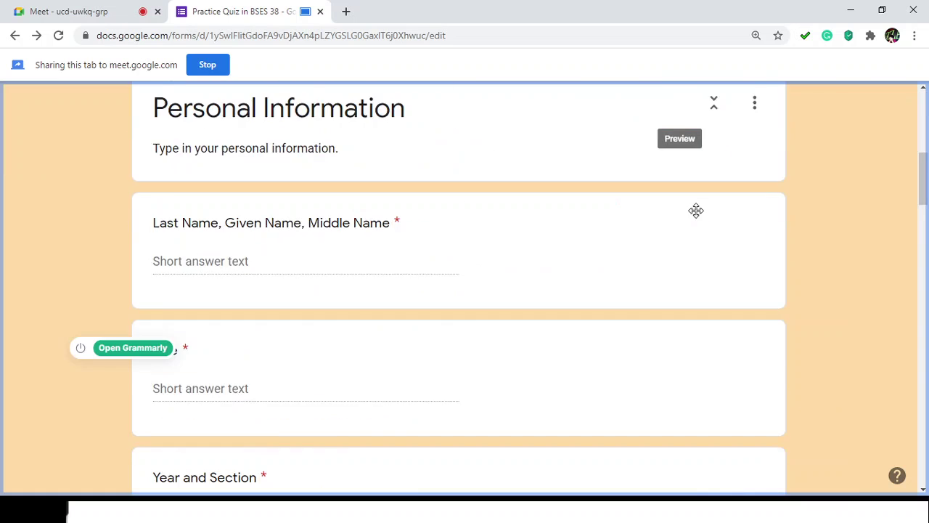
{"action": "scroll", "coordinate": [697, 229], "scroll_direction": "down", "scroll_amount": 15}
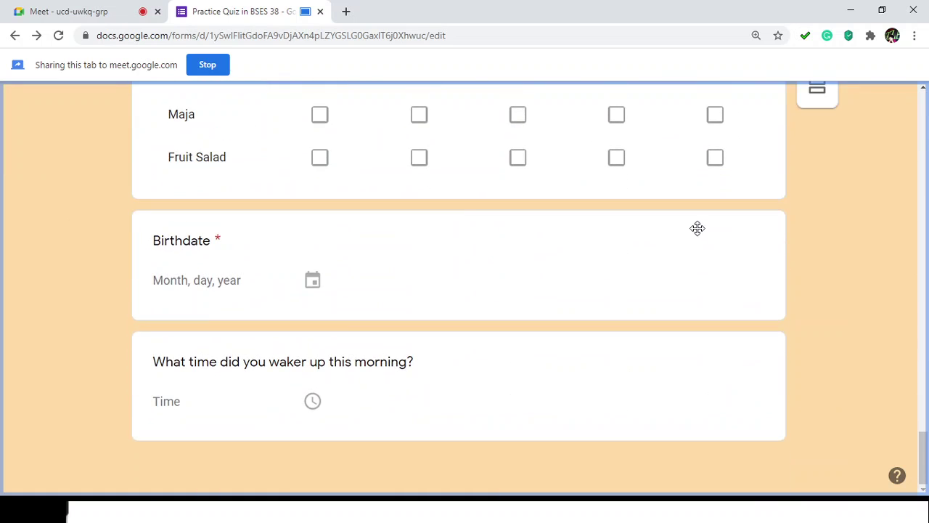
{"action": "scroll", "coordinate": [714, 249], "scroll_direction": "up", "scroll_amount": 20}
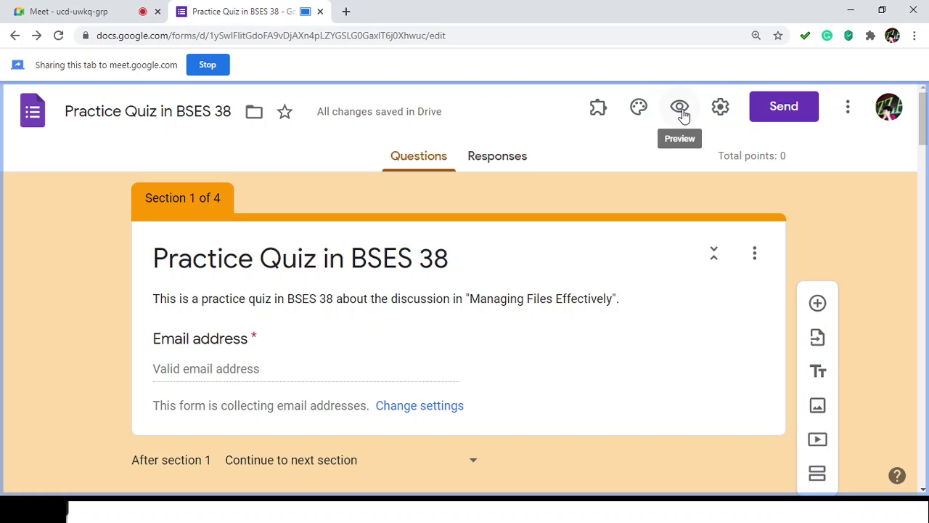
{"action": "left_click", "coordinate": [681, 109]}
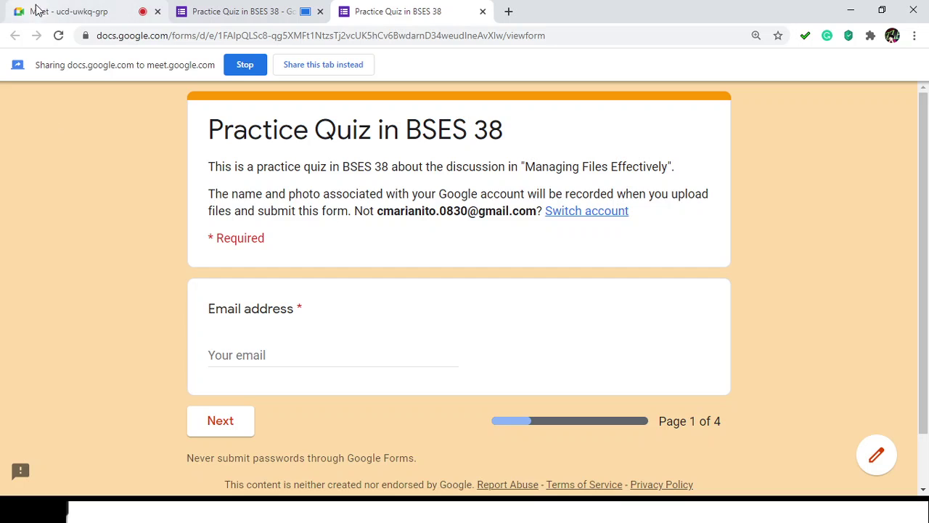
{"action": "left_click", "coordinate": [43, 12]}
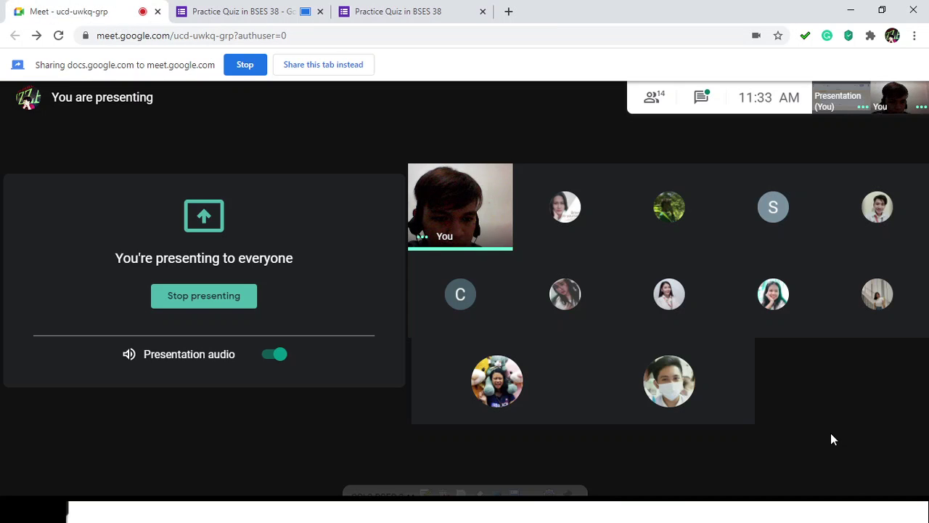
Step: Stop presenting the current tab in Meet and begin a new single-tab presentation
{"action": "mouse_move", "coordinate": [855, 488]}
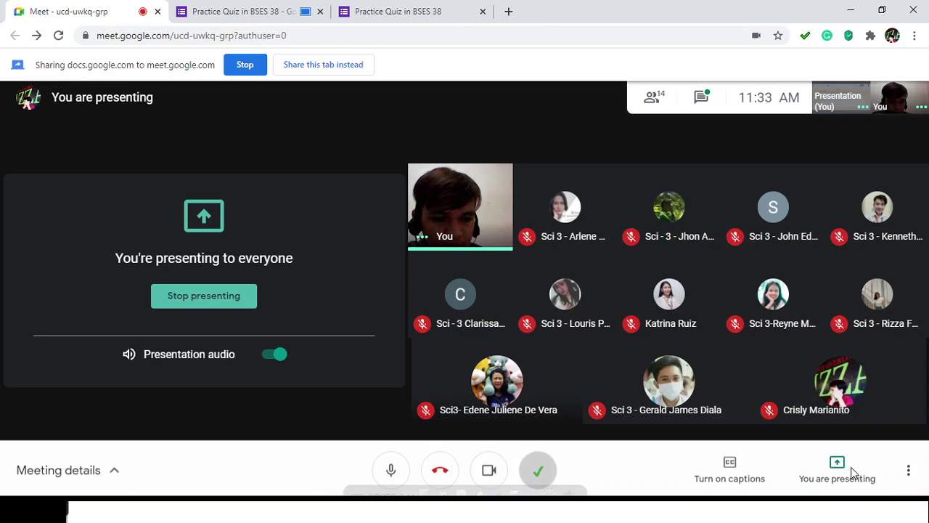
{"action": "mouse_move", "coordinate": [882, 400]}
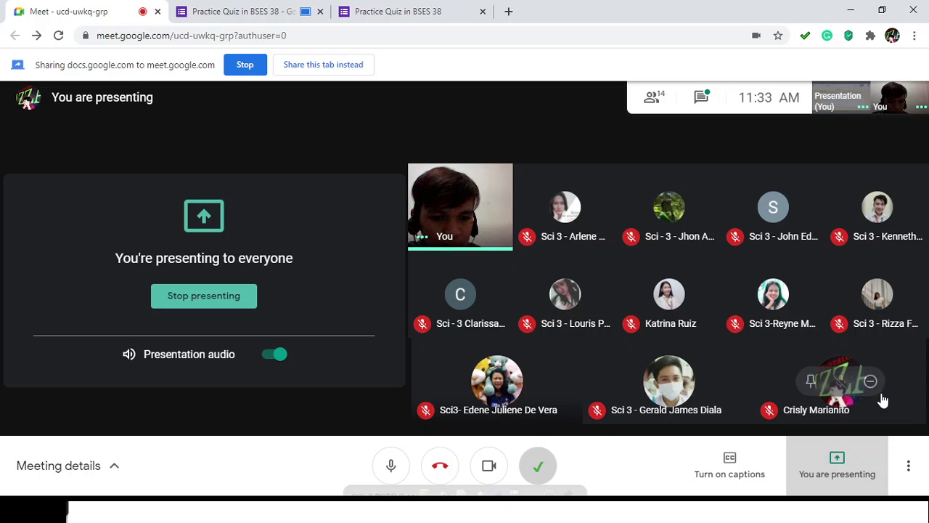
{"action": "left_click", "coordinate": [837, 464]}
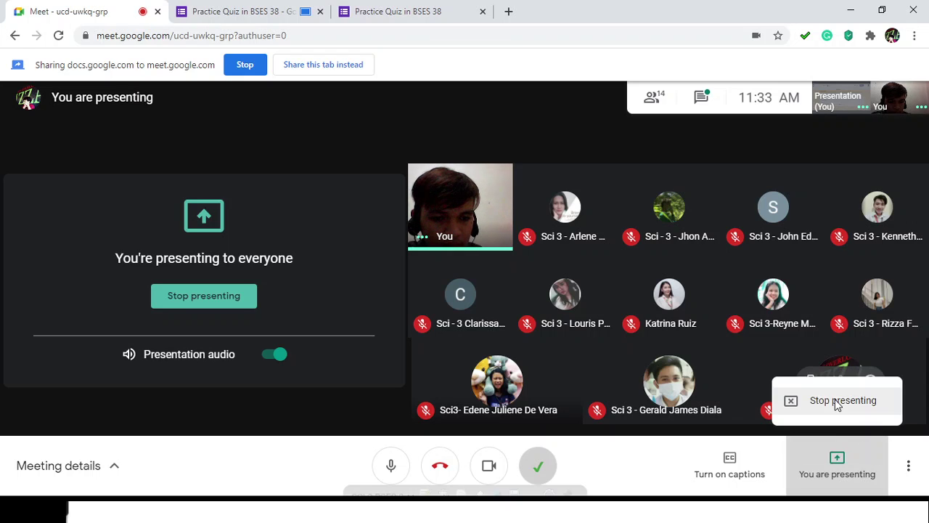
{"action": "left_click", "coordinate": [890, 466]}
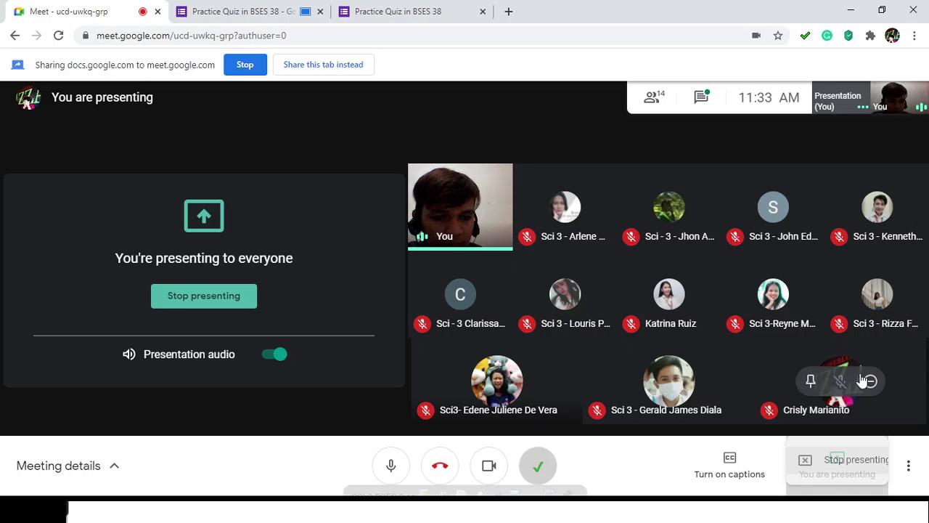
{"action": "left_click", "coordinate": [842, 465]}
{"action": "left_click", "coordinate": [846, 410]}
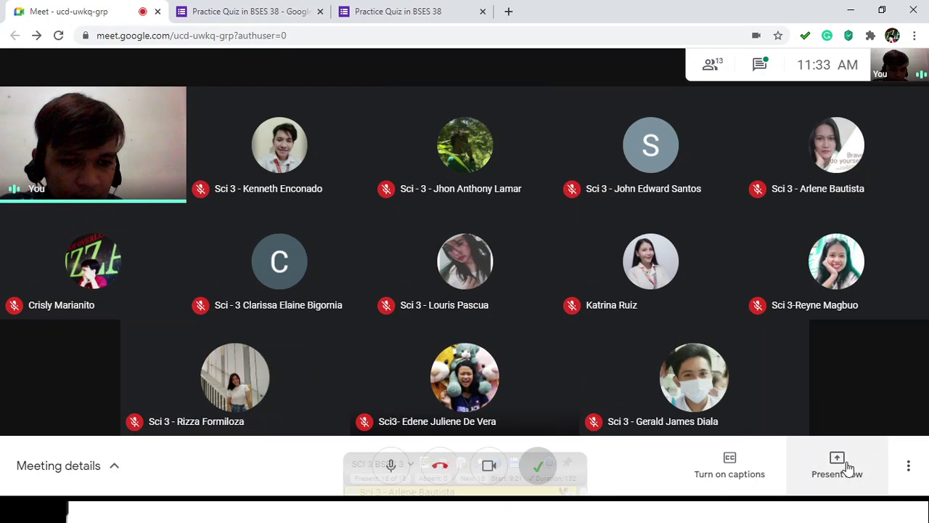
{"action": "left_click", "coordinate": [842, 457]}
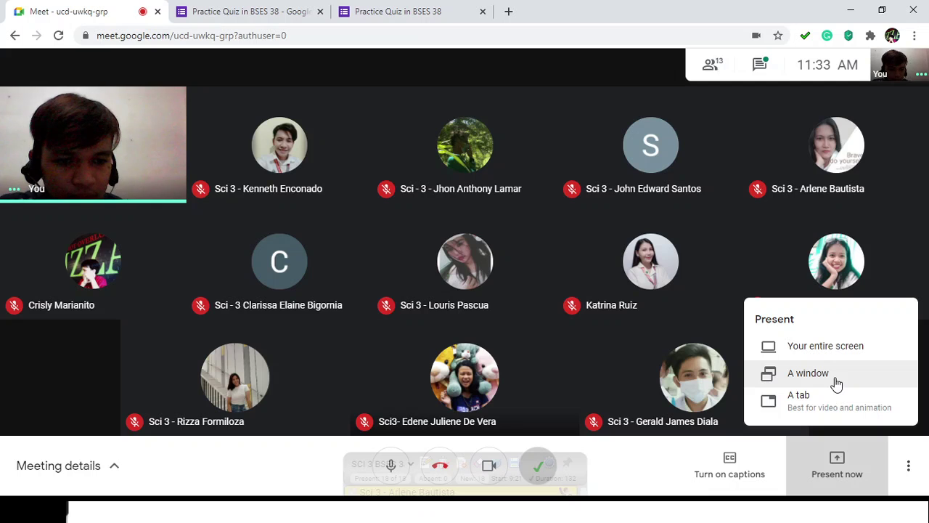
{"action": "left_click", "coordinate": [831, 406]}
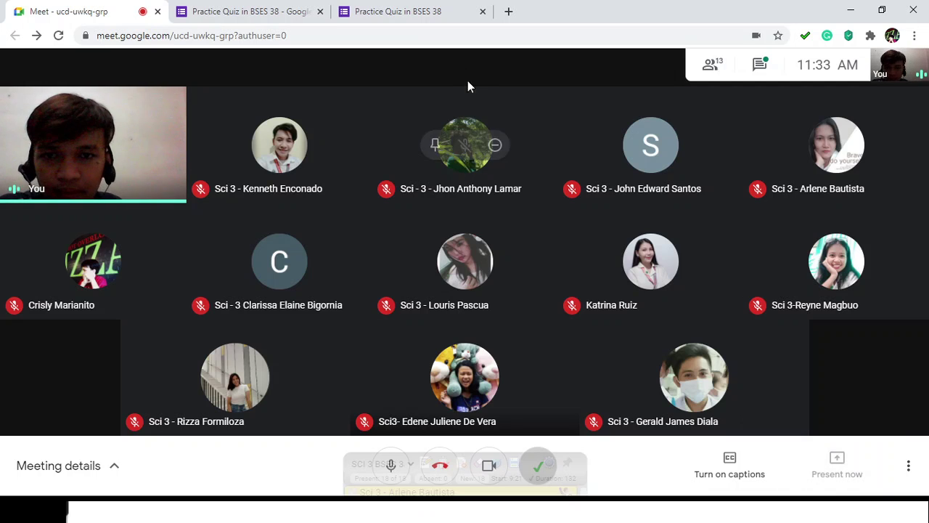
Step: Share the Google Forms editor tab with the meeting, then return to Meet
{"action": "left_click", "coordinate": [347, 150]}
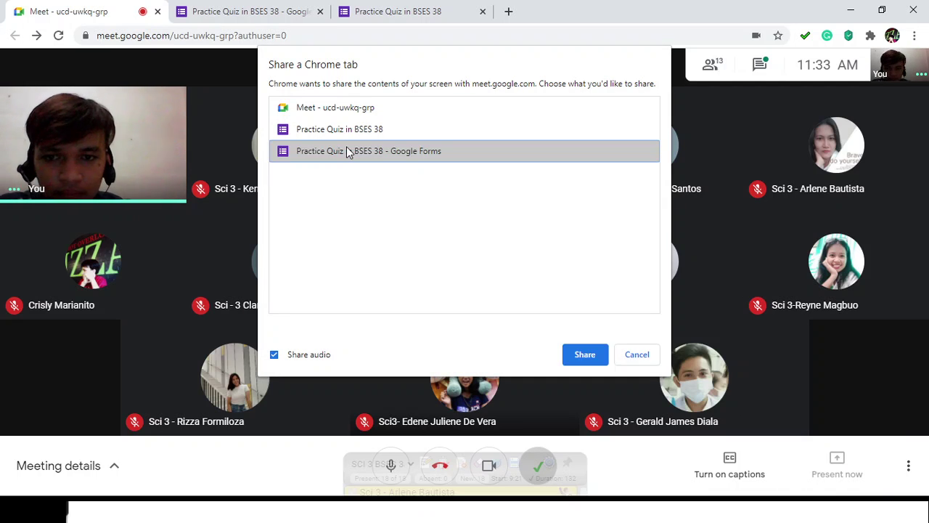
{"action": "left_click", "coordinate": [585, 354]}
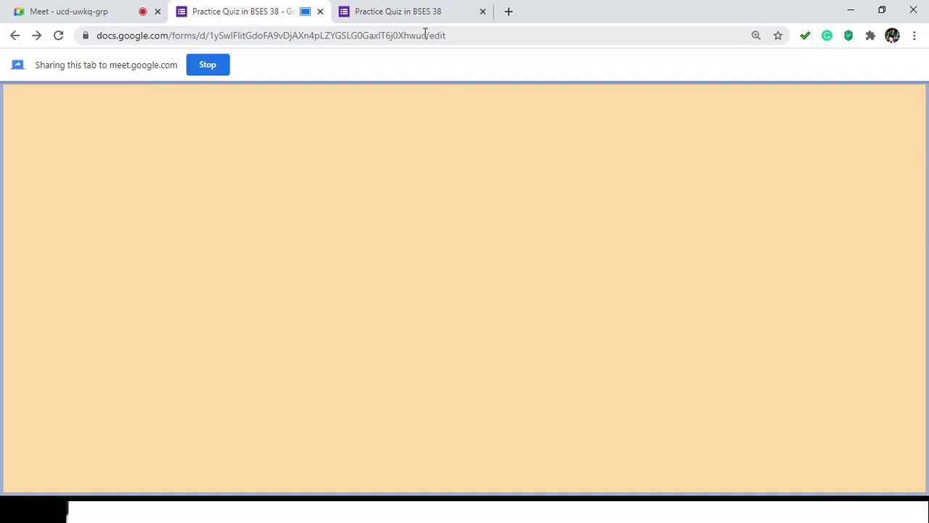
{"action": "scroll", "coordinate": [529, 233], "scroll_direction": "down", "scroll_amount": 1}
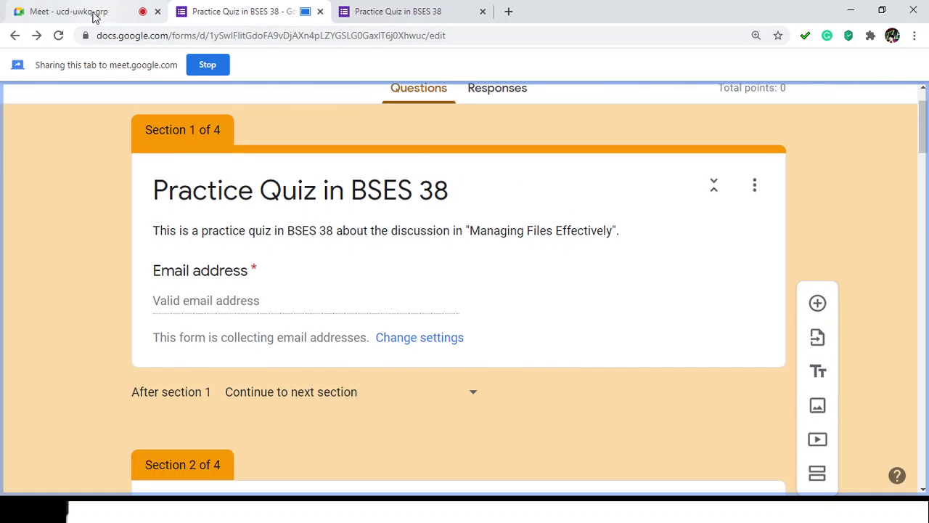
{"action": "left_click", "coordinate": [62, 12]}
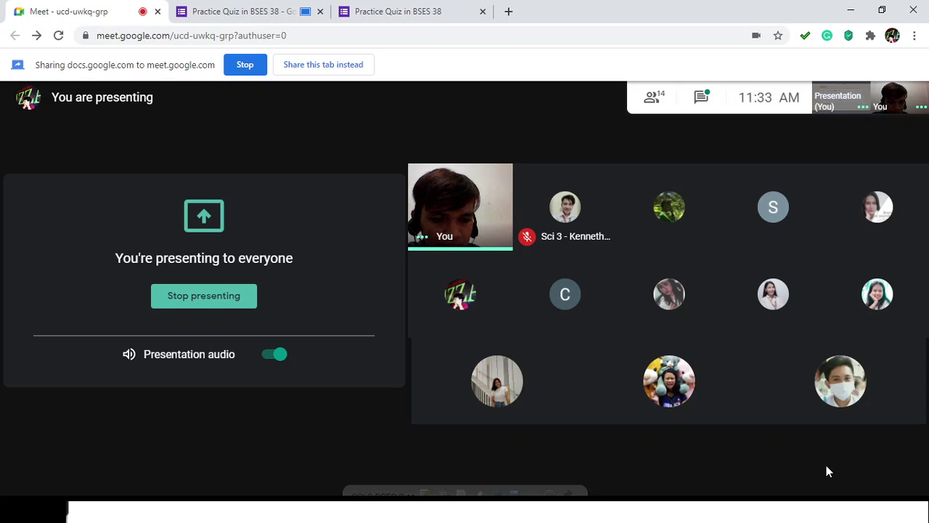
Step: Stop presenting the editor tab and share the Practice Quiz in BSES 38 preview tab instead
{"action": "mouse_move", "coordinate": [841, 471]}
{"action": "left_click", "coordinate": [846, 454]}
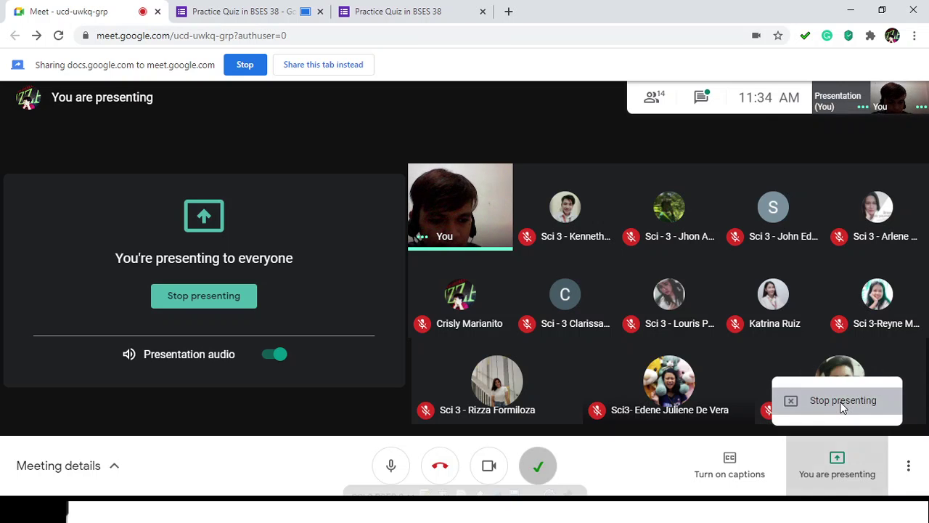
{"action": "left_click", "coordinate": [842, 402]}
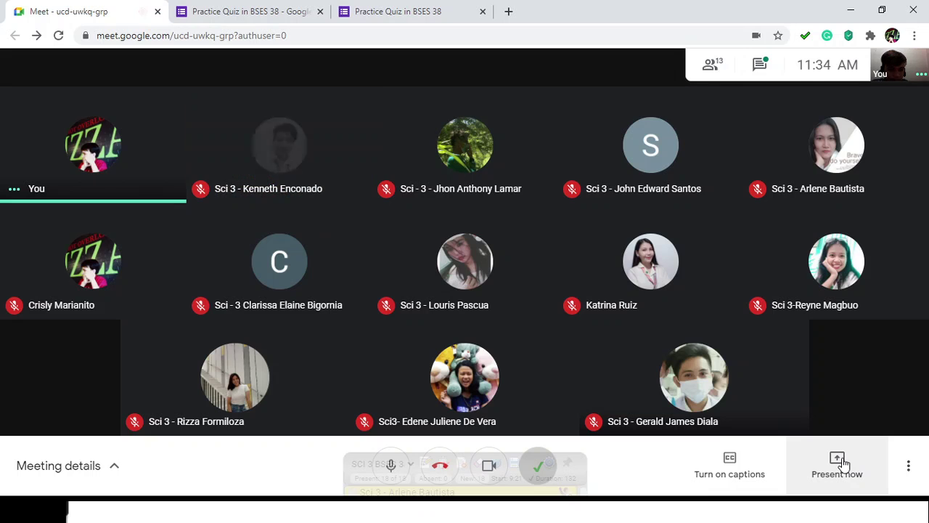
{"action": "left_click", "coordinate": [844, 440]}
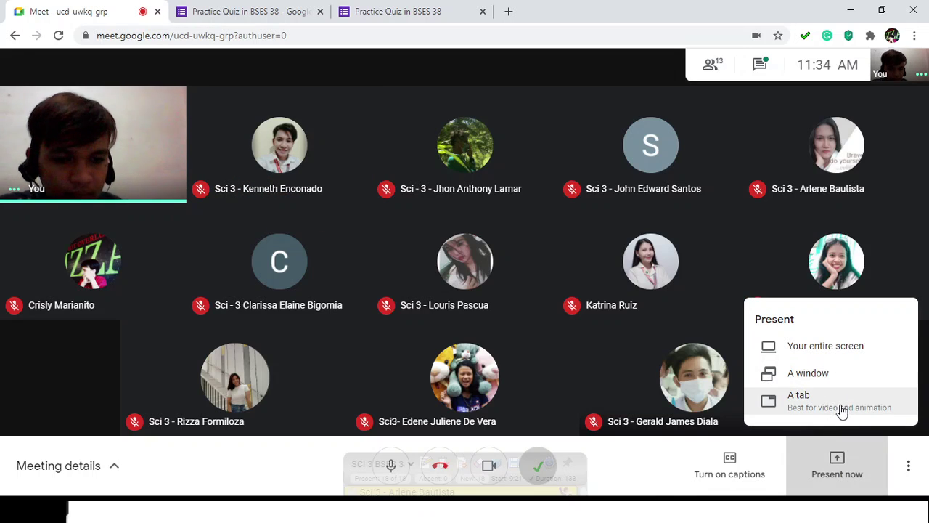
{"action": "left_click", "coordinate": [842, 411]}
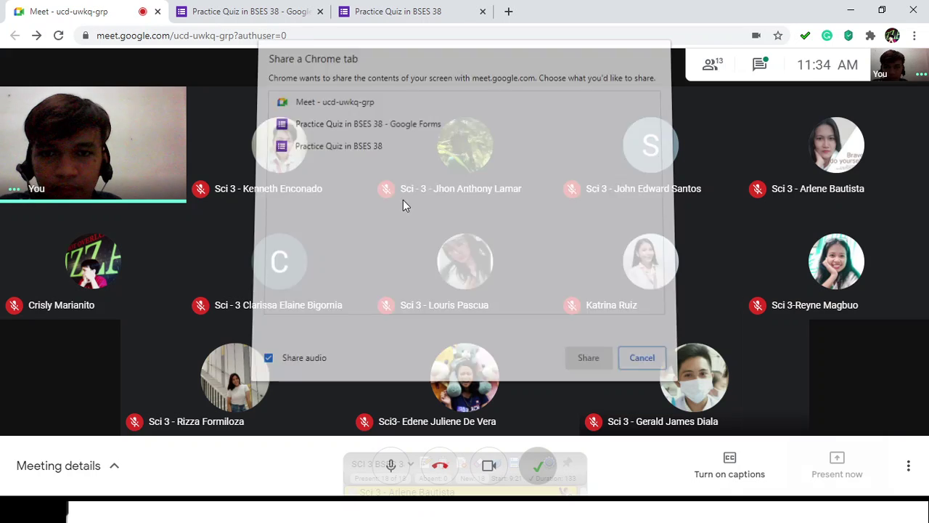
{"action": "left_click", "coordinate": [365, 152]}
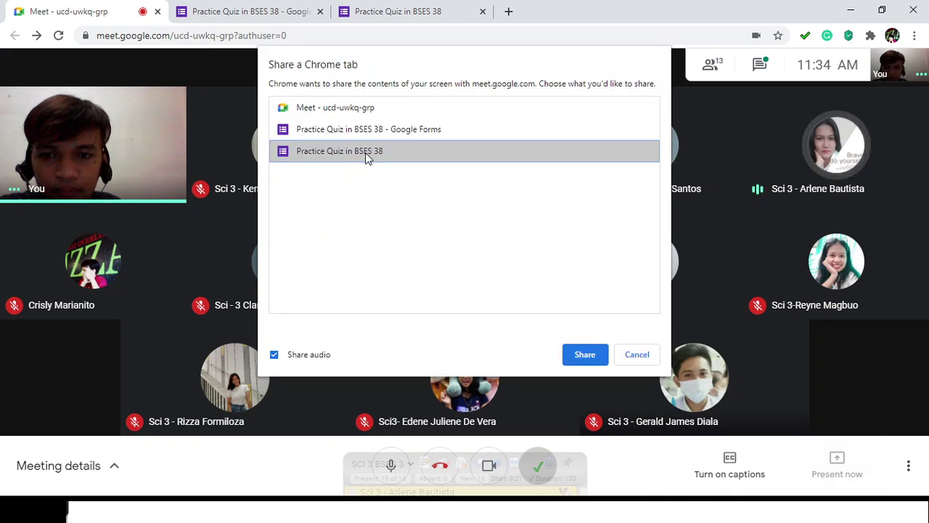
{"action": "left_click", "coordinate": [584, 354]}
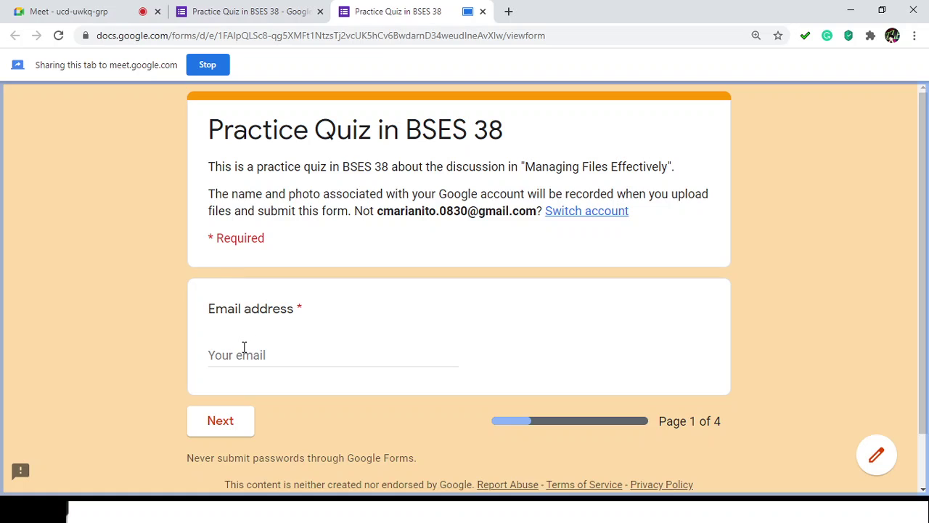
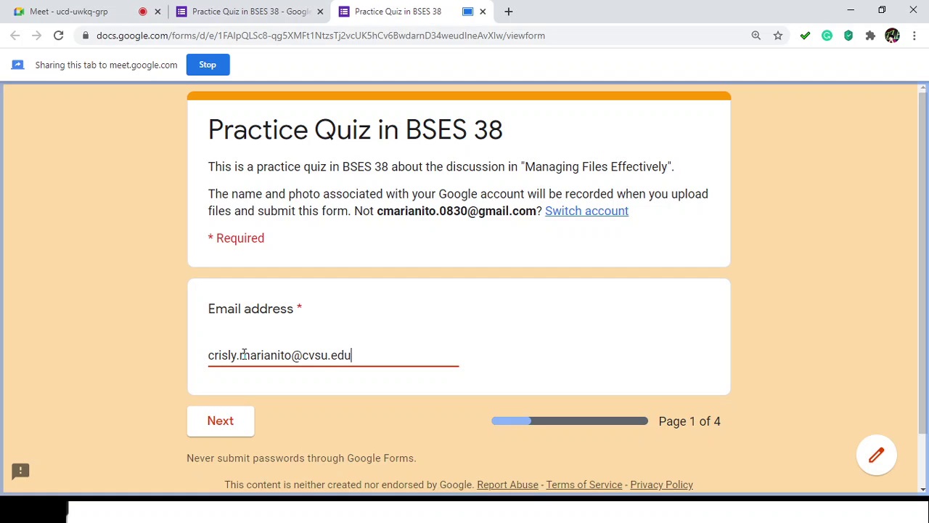
Step: Enter the respondent's email address in the preview and continue to the next page
{"action": "key", "text": "Return"}
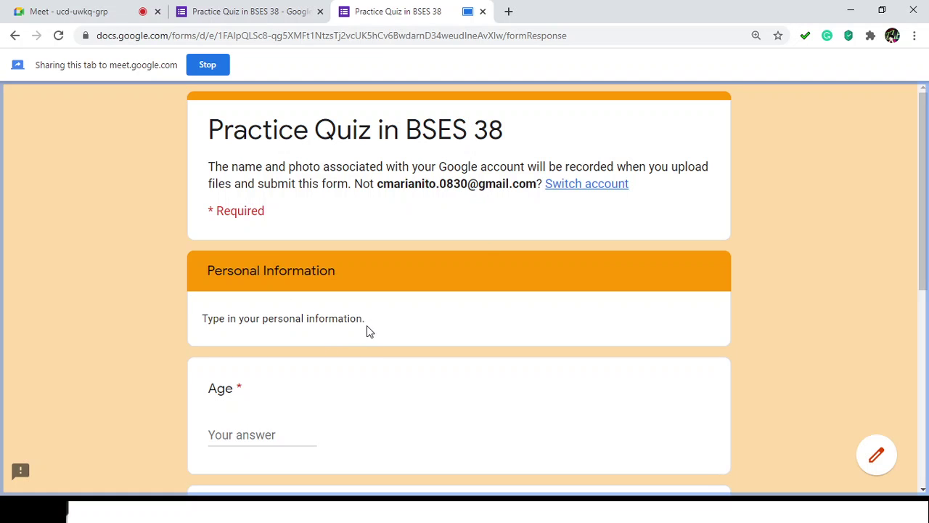
Step: Scroll through the blank Personal Information page and click Next, so Age is flagged as required
{"action": "scroll", "coordinate": [366, 328], "scroll_direction": "down", "scroll_amount": 1}
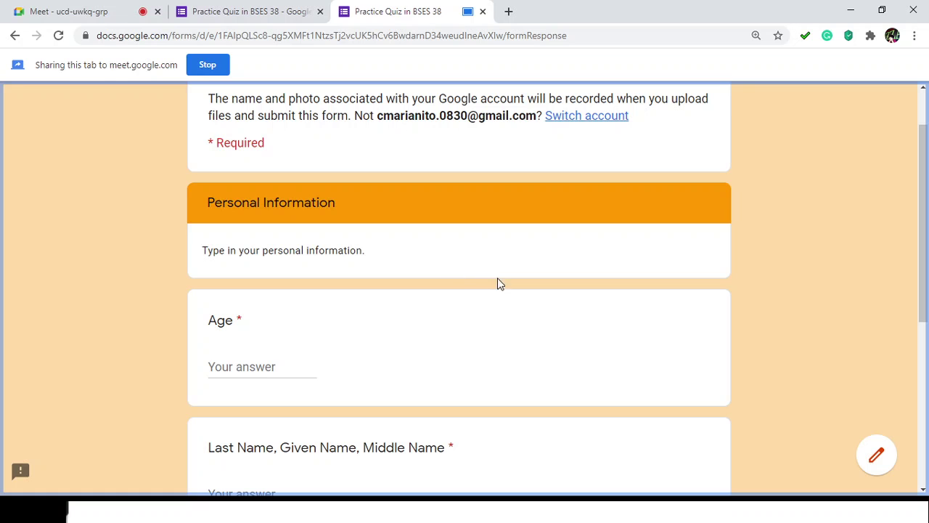
{"action": "scroll", "coordinate": [517, 298], "scroll_direction": "up", "scroll_amount": 1}
{"action": "scroll", "coordinate": [524, 302], "scroll_direction": "down", "scroll_amount": 3}
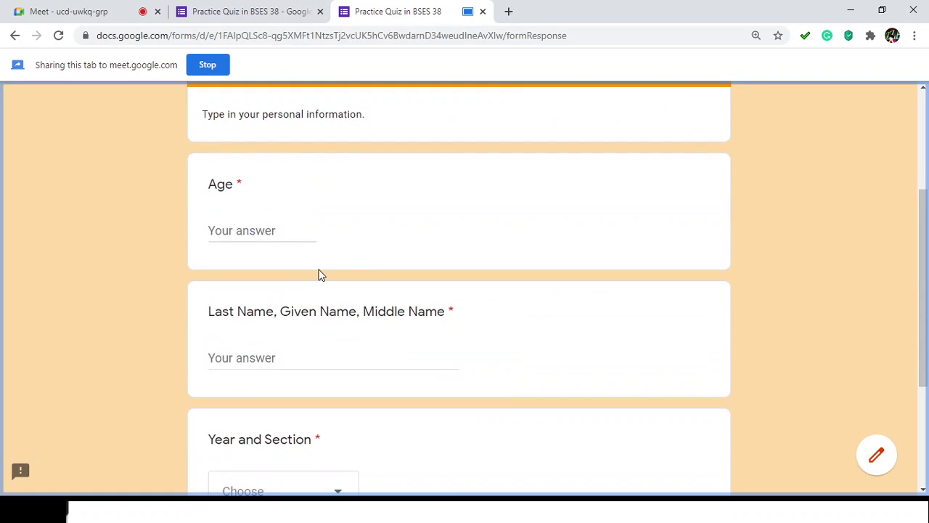
{"action": "scroll", "coordinate": [284, 268], "scroll_direction": "up", "scroll_amount": 2}
{"action": "scroll", "coordinate": [284, 266], "scroll_direction": "down", "scroll_amount": 2}
{"action": "scroll", "coordinate": [284, 265], "scroll_direction": "up", "scroll_amount": 1}
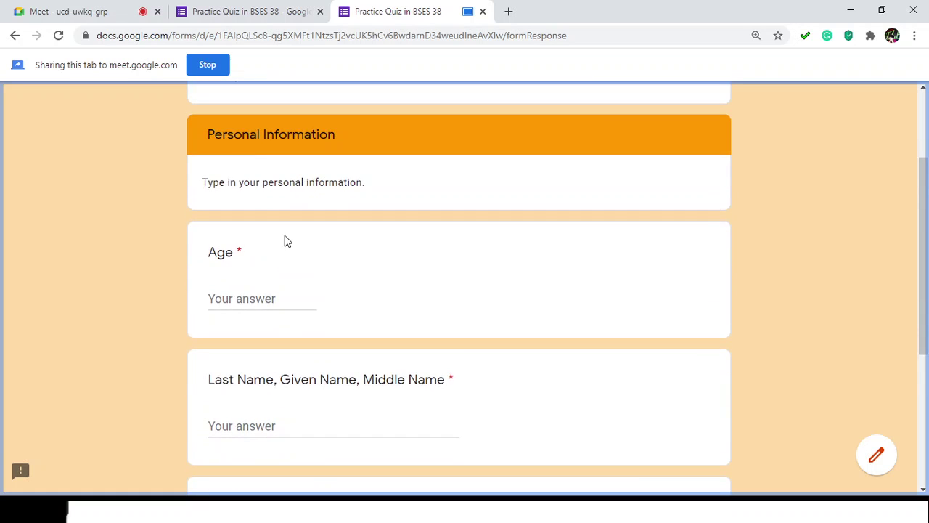
{"action": "scroll", "coordinate": [286, 240], "scroll_direction": "down", "scroll_amount": 2}
{"action": "scroll", "coordinate": [286, 249], "scroll_direction": "up", "scroll_amount": 2}
{"action": "scroll", "coordinate": [296, 217], "scroll_direction": "down", "scroll_amount": 4}
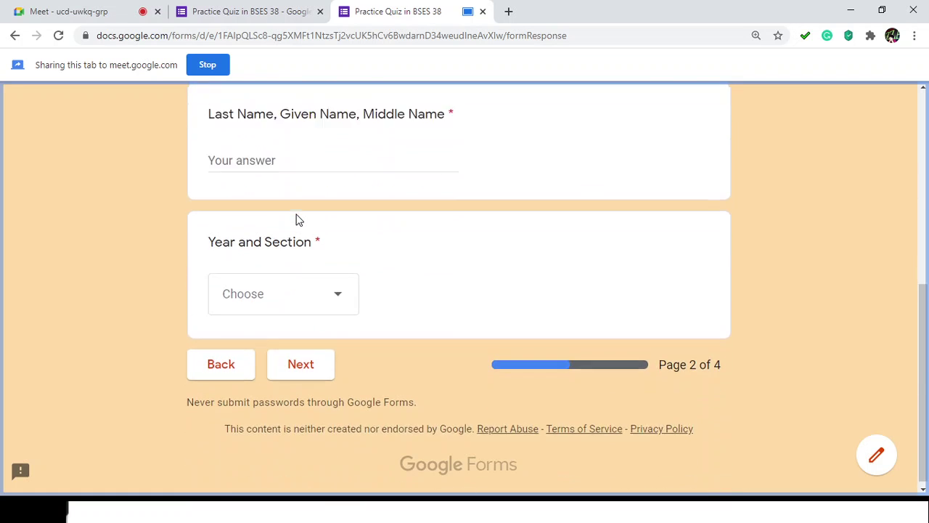
{"action": "scroll", "coordinate": [296, 219], "scroll_direction": "up", "scroll_amount": 5}
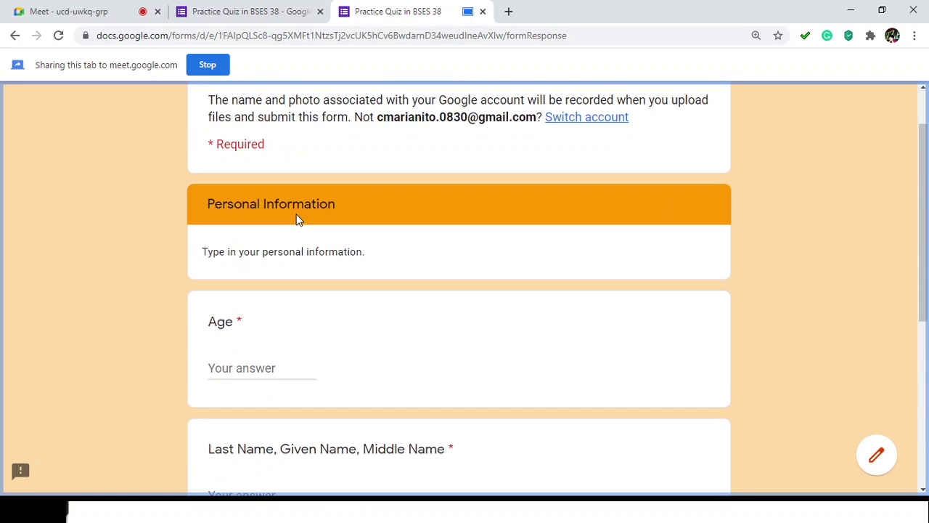
{"action": "scroll", "coordinate": [296, 219], "scroll_direction": "down", "scroll_amount": 4}
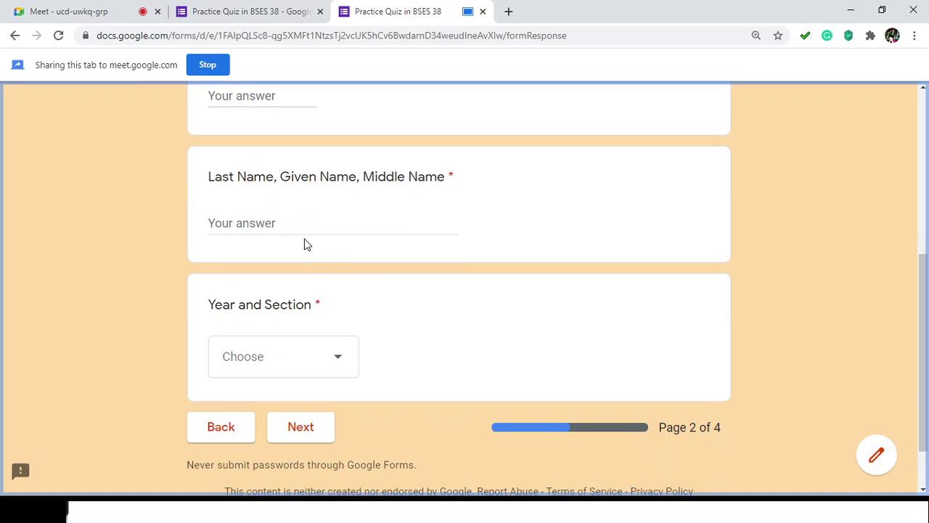
{"action": "scroll", "coordinate": [313, 327], "scroll_direction": "up", "scroll_amount": 2}
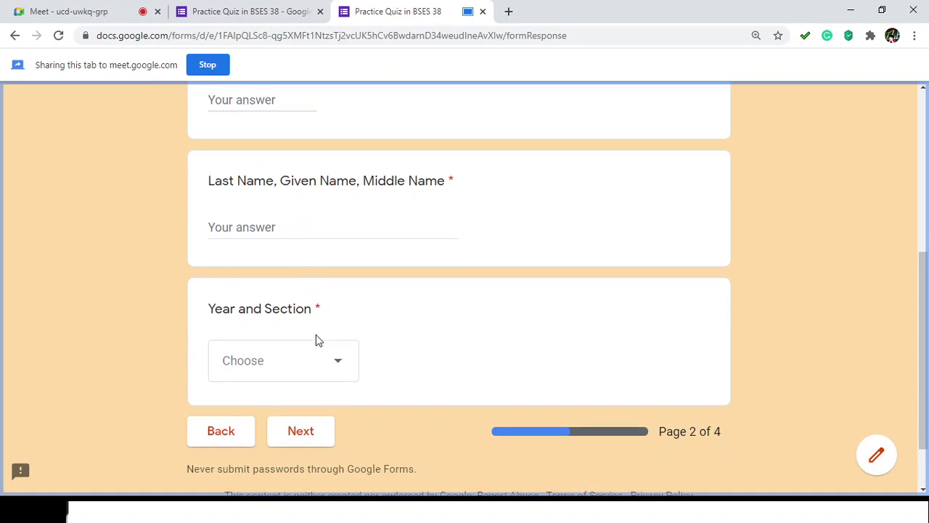
{"action": "scroll", "coordinate": [319, 340], "scroll_direction": "down", "scroll_amount": 1}
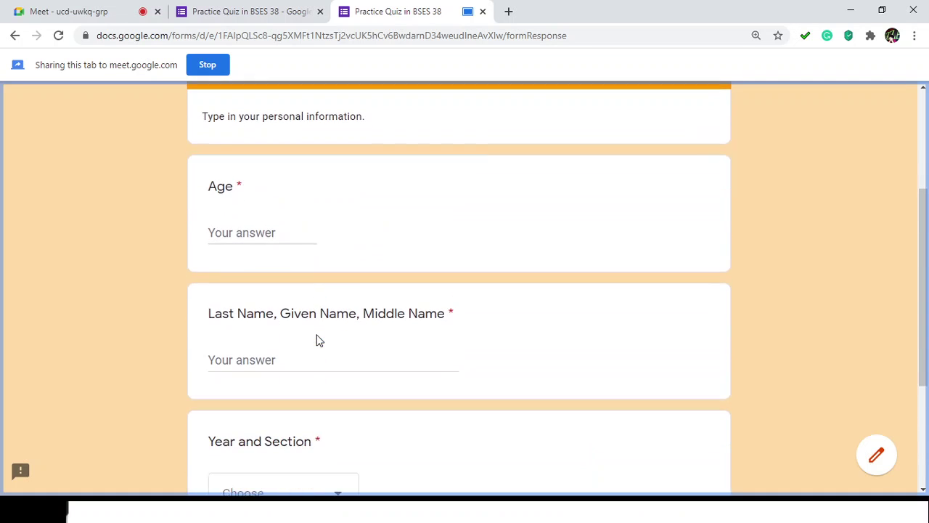
{"action": "scroll", "coordinate": [319, 341], "scroll_direction": "down", "scroll_amount": 1}
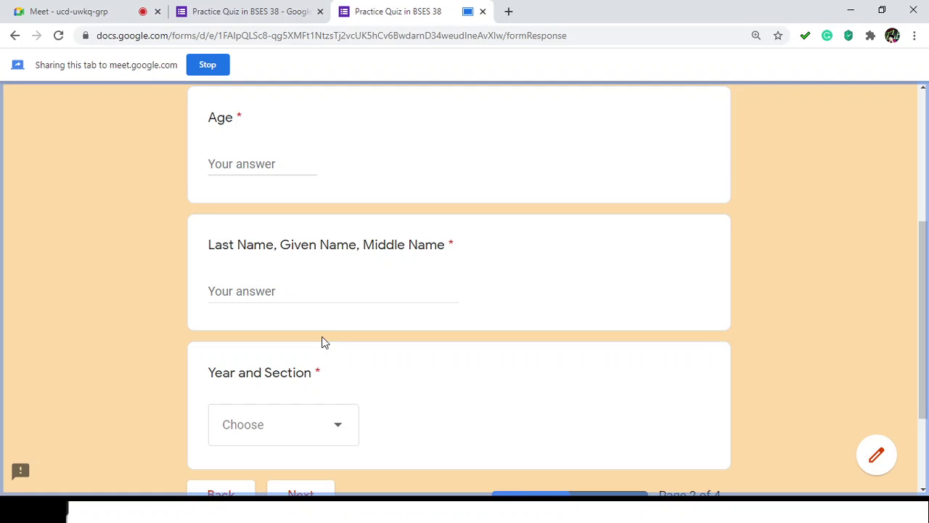
{"action": "scroll", "coordinate": [325, 342], "scroll_direction": "up", "scroll_amount": 3}
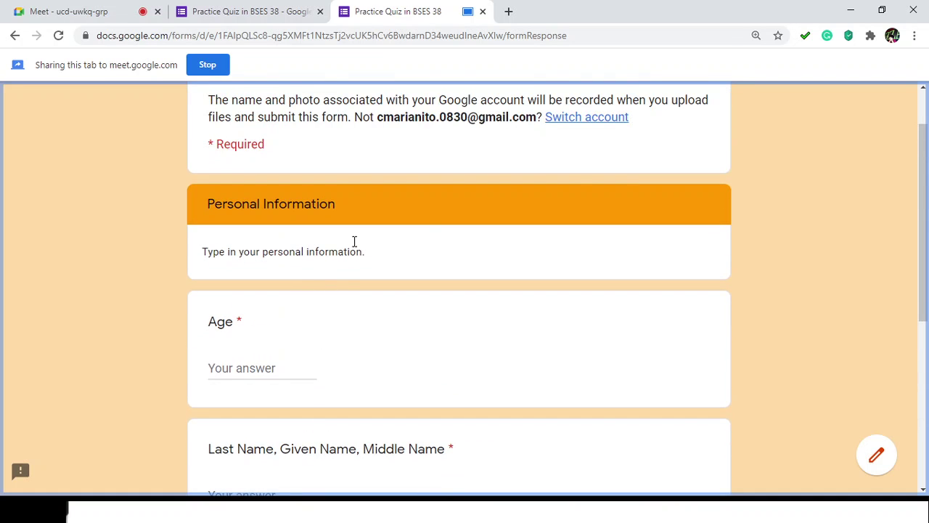
{"action": "scroll", "coordinate": [559, 299], "scroll_direction": "down", "scroll_amount": 2}
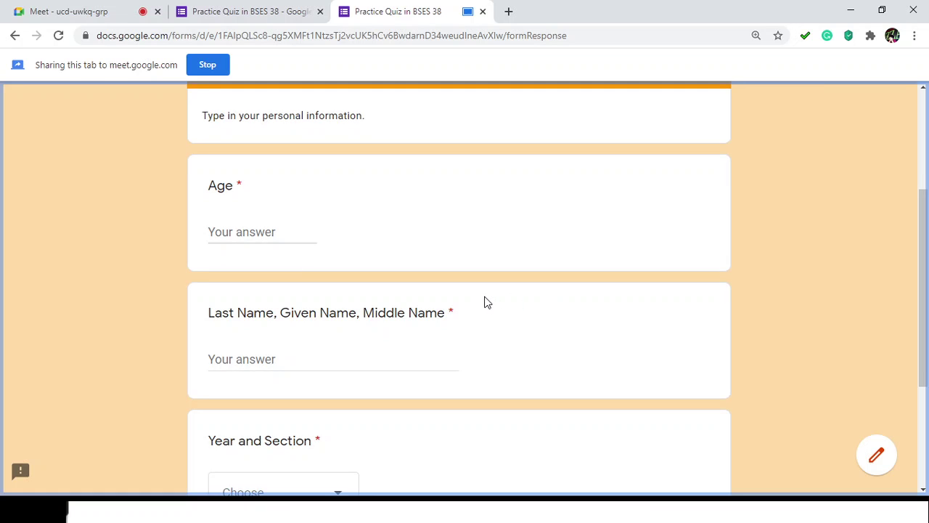
{"action": "scroll", "coordinate": [486, 301], "scroll_direction": "down", "scroll_amount": 3}
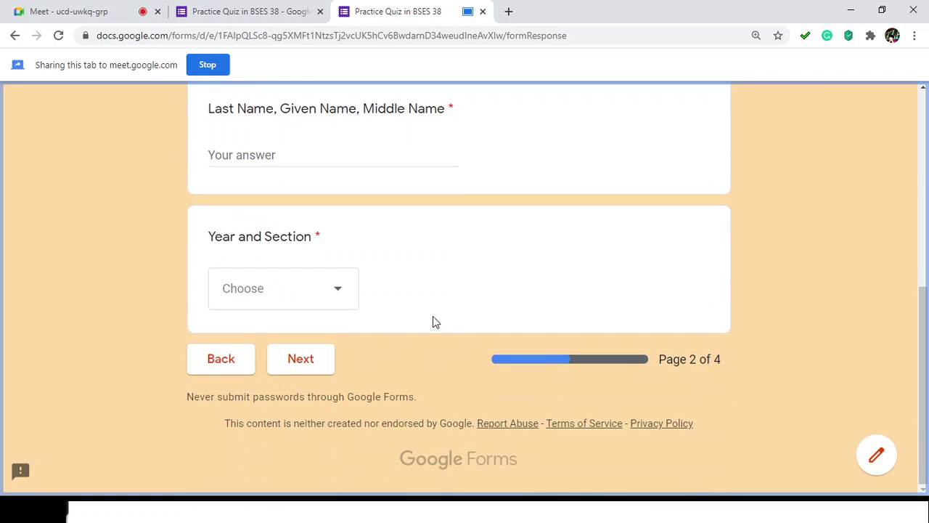
{"action": "left_click", "coordinate": [298, 368]}
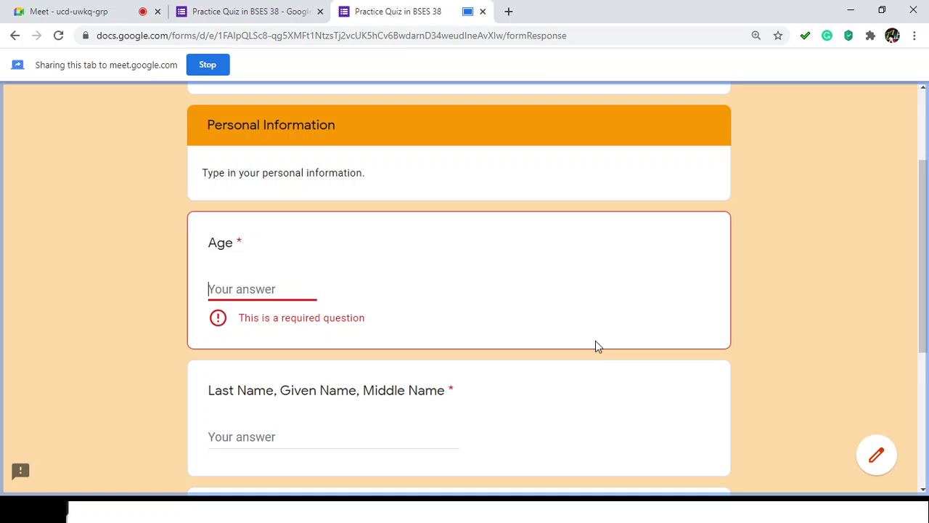
Step: Enter 'twenty' as the age, type a name, and choose BSE Science 3 for Year and Section
{"action": "type", "text": "twenty three"}
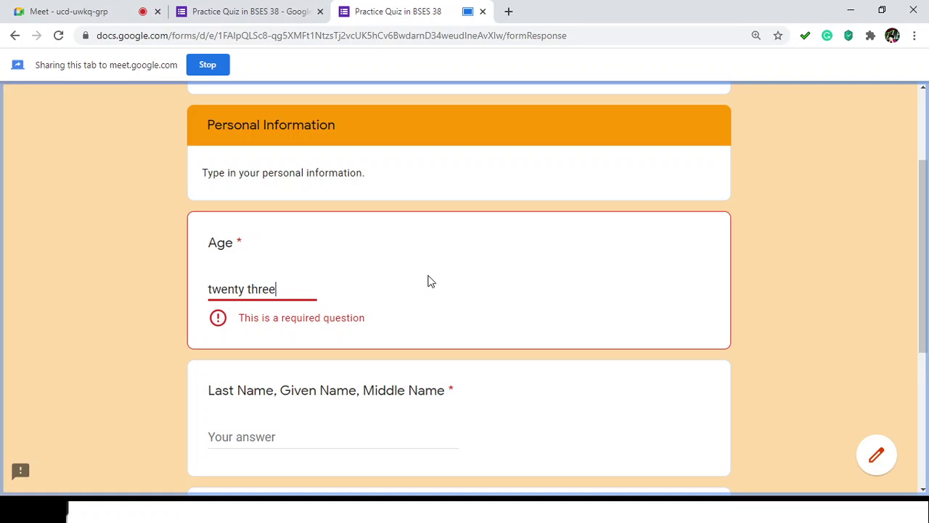
{"action": "scroll", "coordinate": [429, 280], "scroll_direction": "down", "scroll_amount": 2}
{"action": "left_click", "coordinate": [255, 295]}
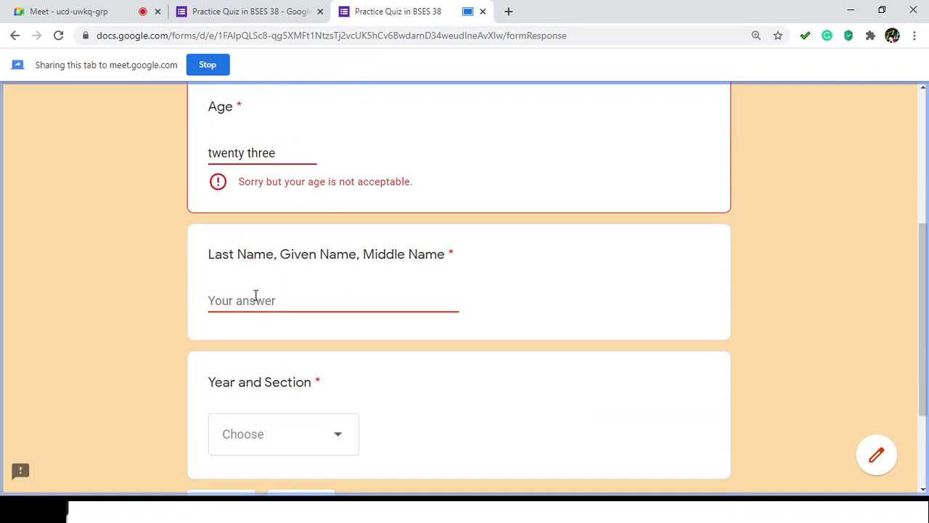
{"action": "type", "text": "cris"}
{"action": "scroll", "coordinate": [258, 312], "scroll_direction": "down", "scroll_amount": 1}
{"action": "left_click", "coordinate": [276, 356]}
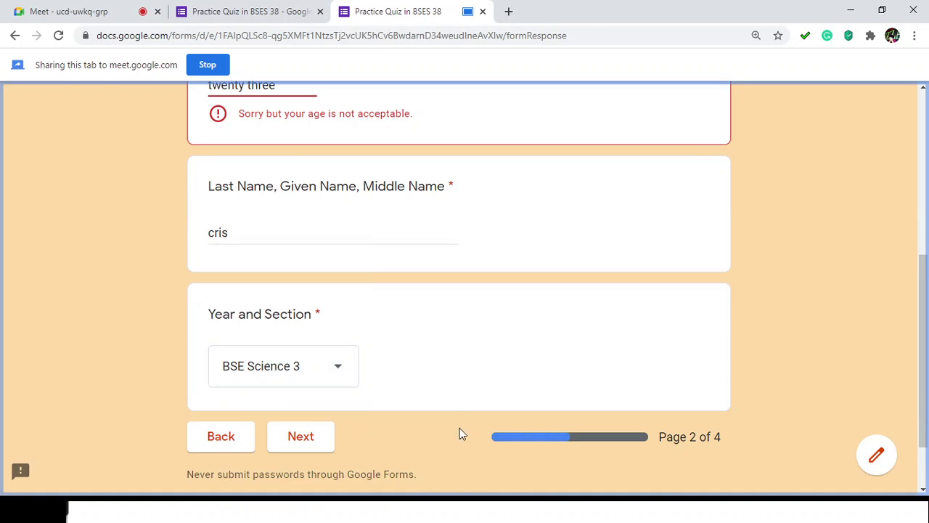
Step: Replace the age with 23 and continue to the Questions page
{"action": "scroll", "coordinate": [460, 432], "scroll_direction": "up", "scroll_amount": 2}
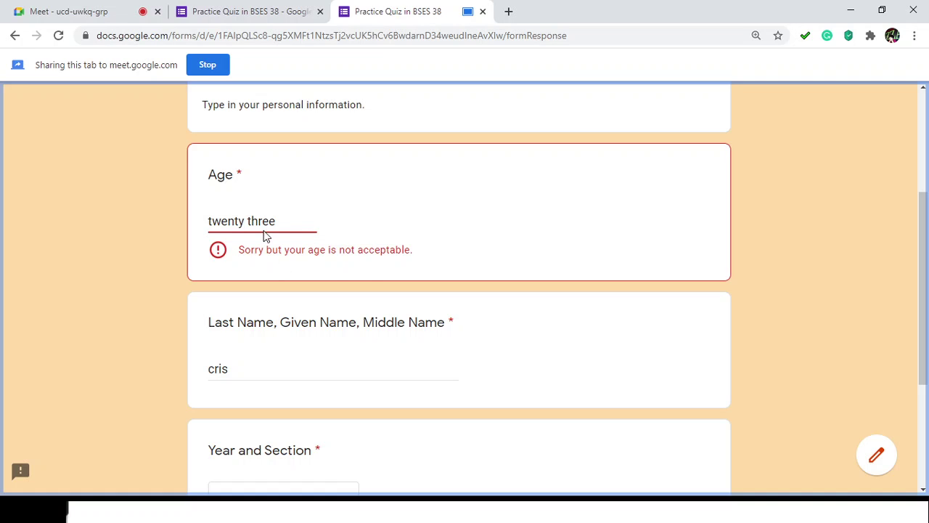
{"action": "left_click", "coordinate": [295, 216]}
{"action": "key", "text": "ctrl+a"}
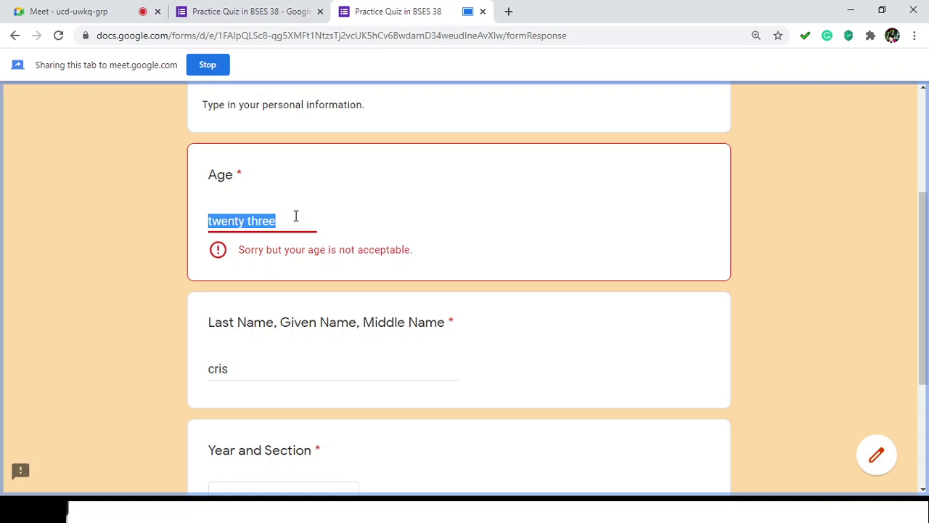
{"action": "type", "text": "23"}
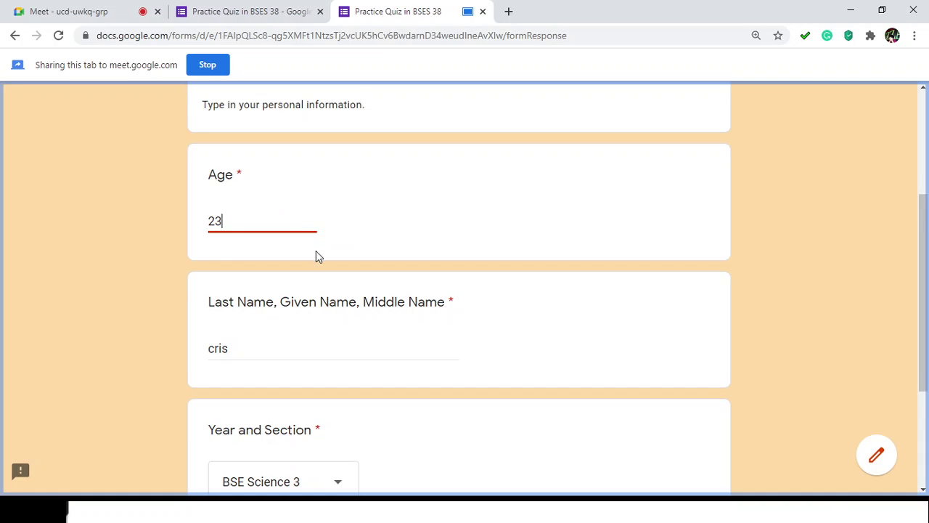
{"action": "scroll", "coordinate": [316, 256], "scroll_direction": "down", "scroll_amount": 3}
{"action": "left_click", "coordinate": [309, 358]}
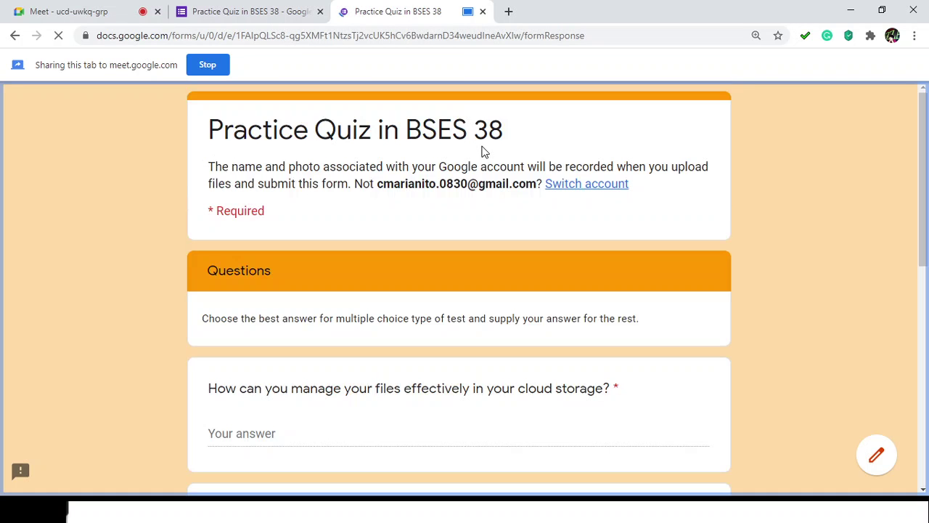
Step: Scroll through page 3's quiz questions, then switch to the 'Practice Quiz in BSES 38 - Google Forms' editor tab
{"action": "scroll", "coordinate": [485, 151], "scroll_direction": "down", "scroll_amount": 7}
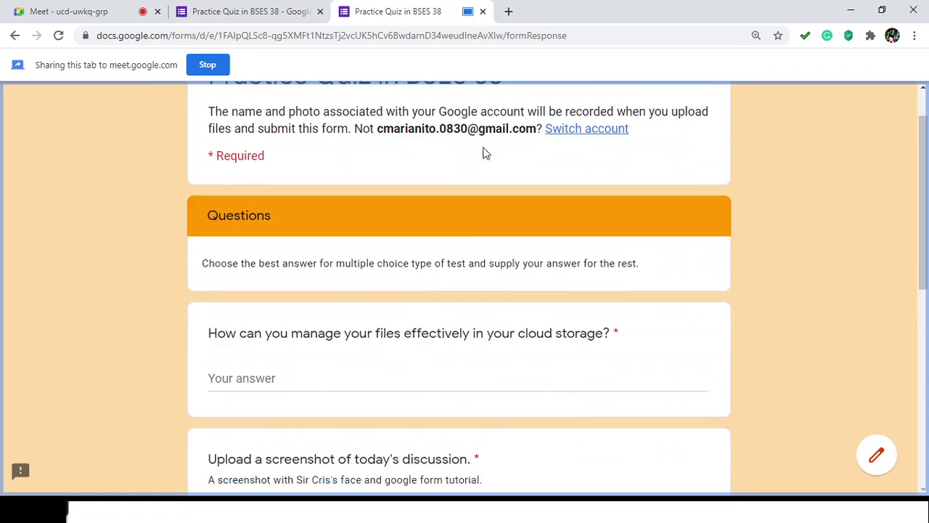
{"action": "scroll", "coordinate": [483, 151], "scroll_direction": "up", "scroll_amount": 1}
{"action": "scroll", "coordinate": [485, 154], "scroll_direction": "down", "scroll_amount": 8}
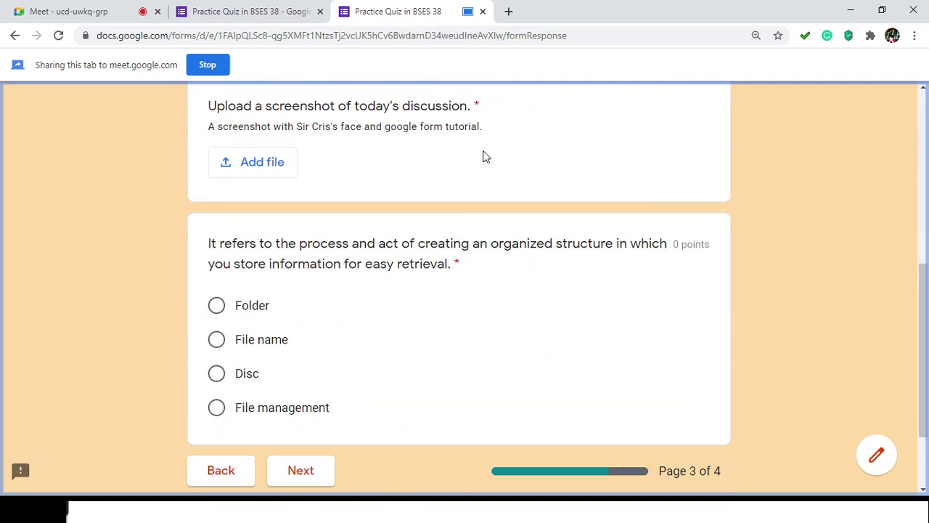
{"action": "scroll", "coordinate": [485, 155], "scroll_direction": "up", "scroll_amount": 3}
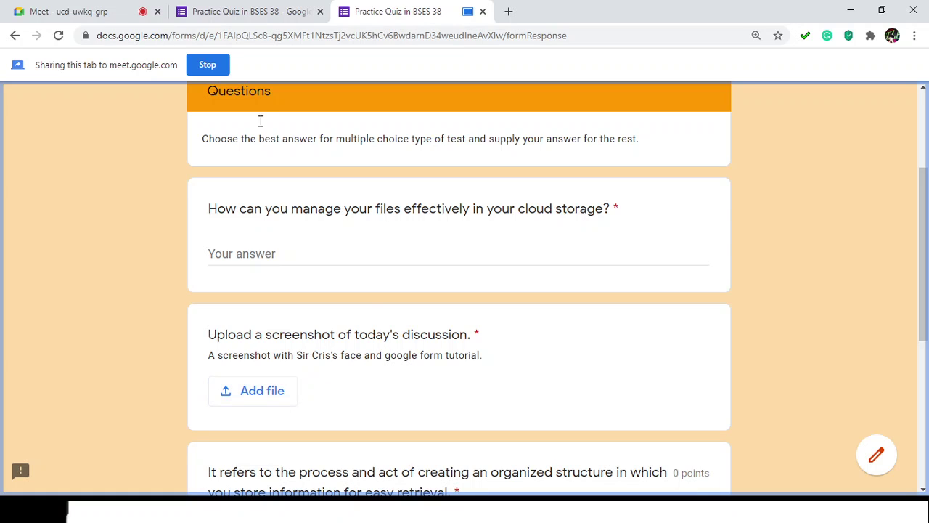
{"action": "left_click", "coordinate": [271, 13]}
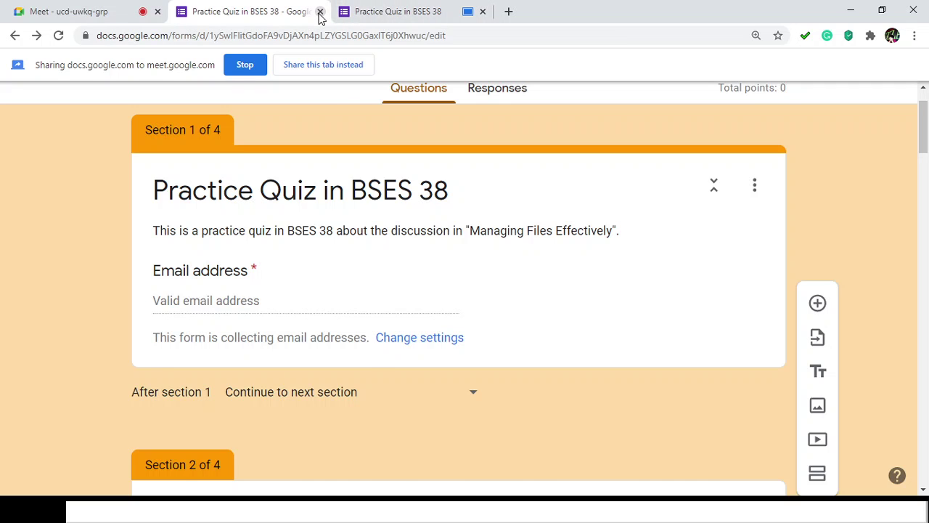
Step: Close the form editor and preview tabs, then present the Track Student's Progress document window
{"action": "left_click", "coordinate": [319, 12]}
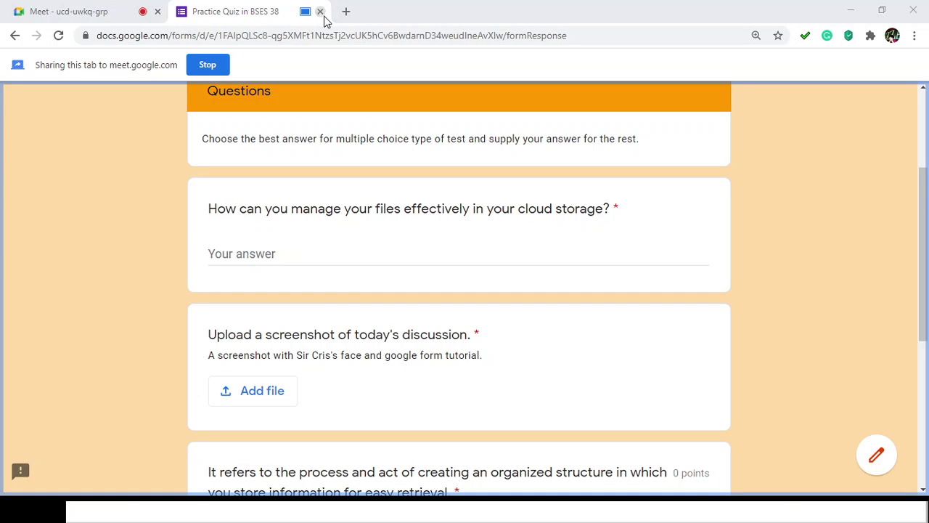
{"action": "key", "text": "ctrl+w"}
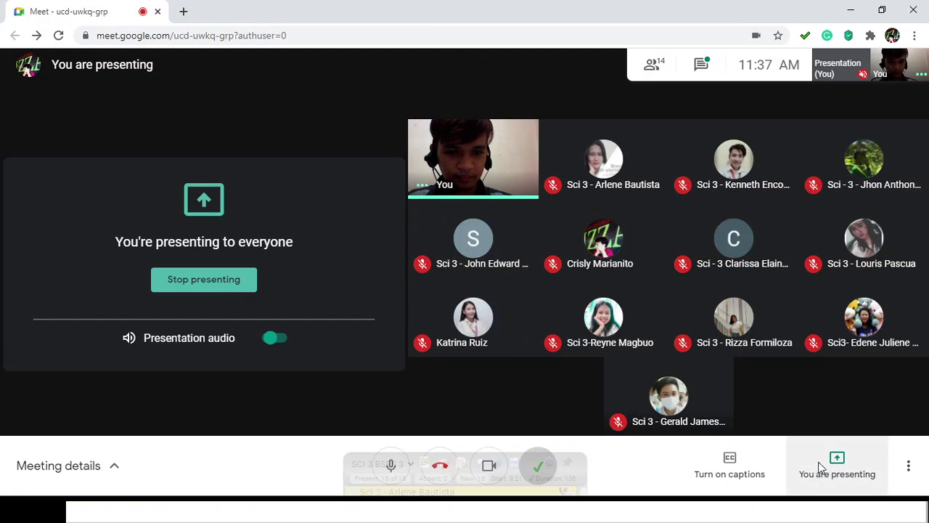
{"action": "left_click", "coordinate": [835, 467]}
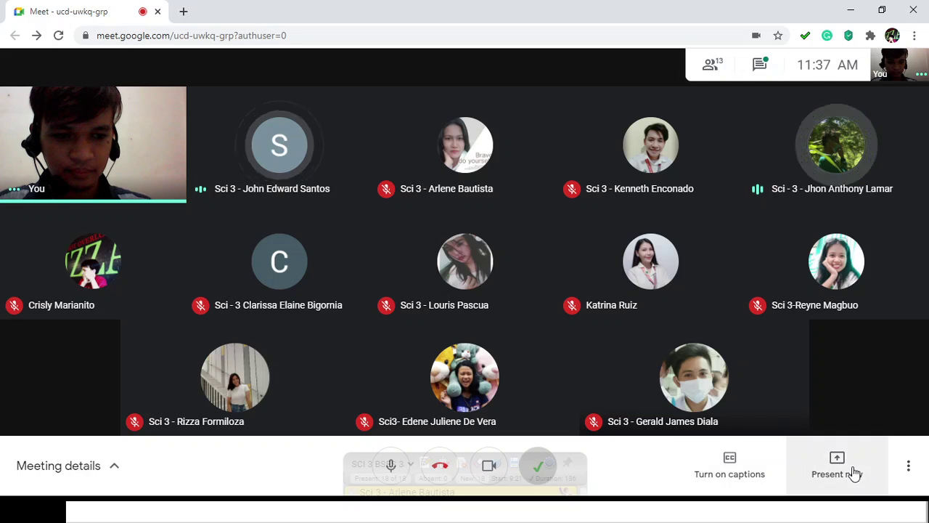
{"action": "left_click", "coordinate": [852, 462]}
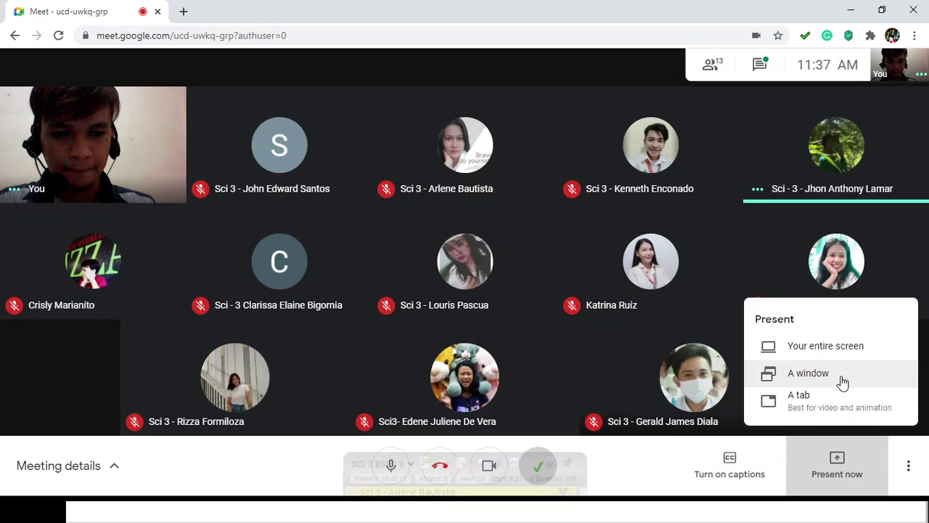
{"action": "left_click", "coordinate": [840, 378]}
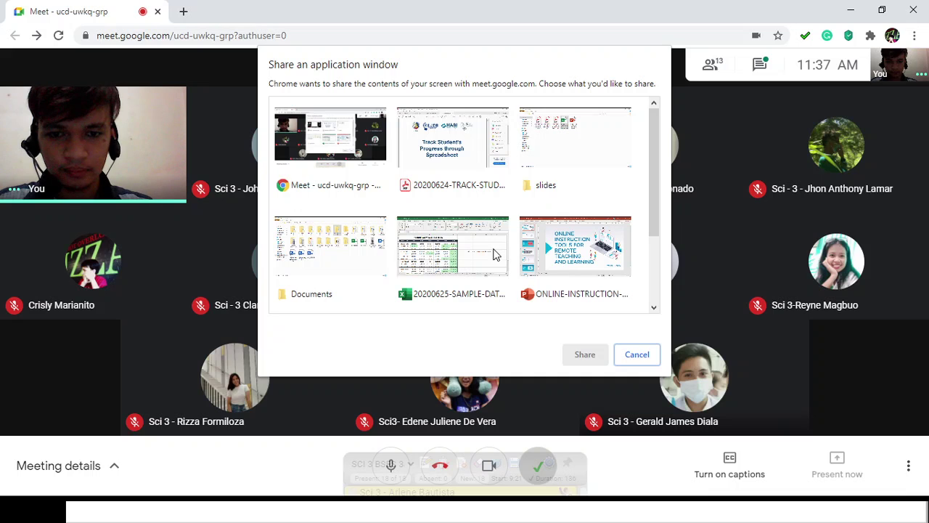
{"action": "left_click", "coordinate": [468, 161]}
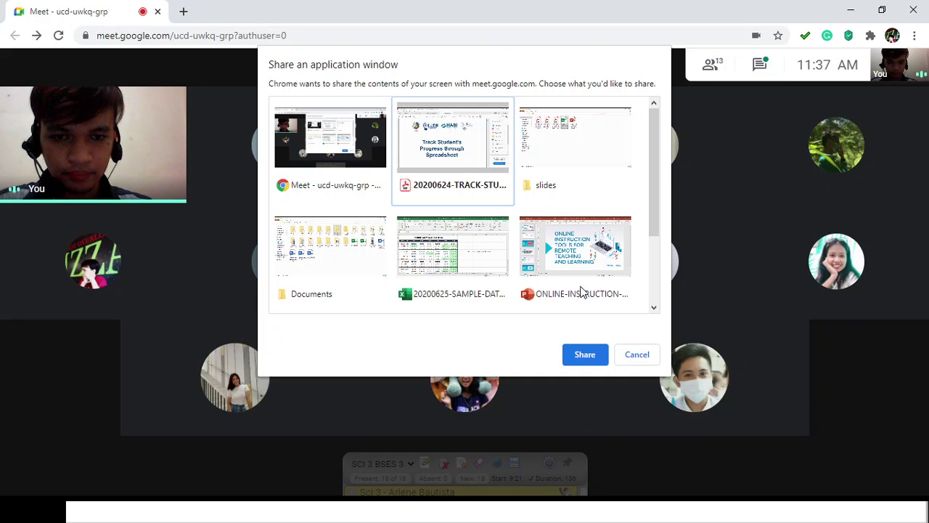
{"action": "left_click", "coordinate": [584, 350]}
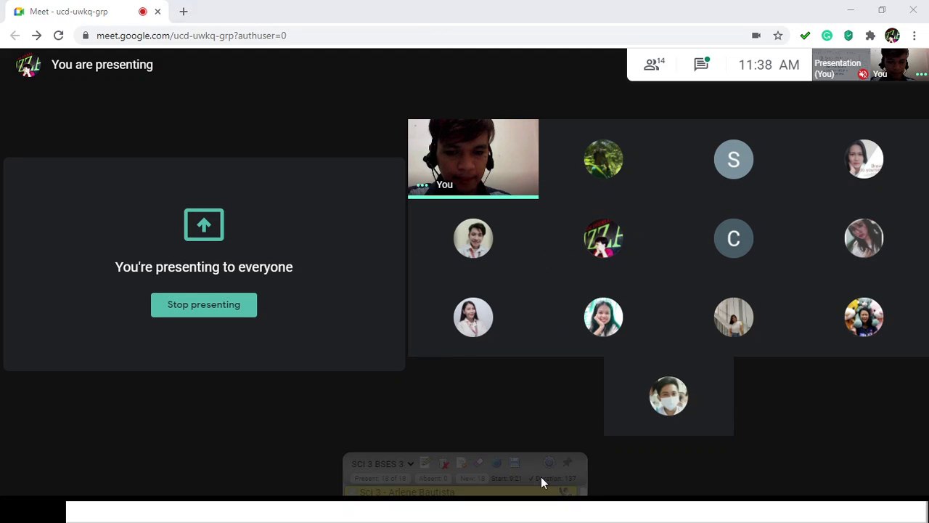
Step: Stop presenting the Track Student's Progress window and open the Present now menu
{"action": "mouse_move", "coordinate": [827, 458]}
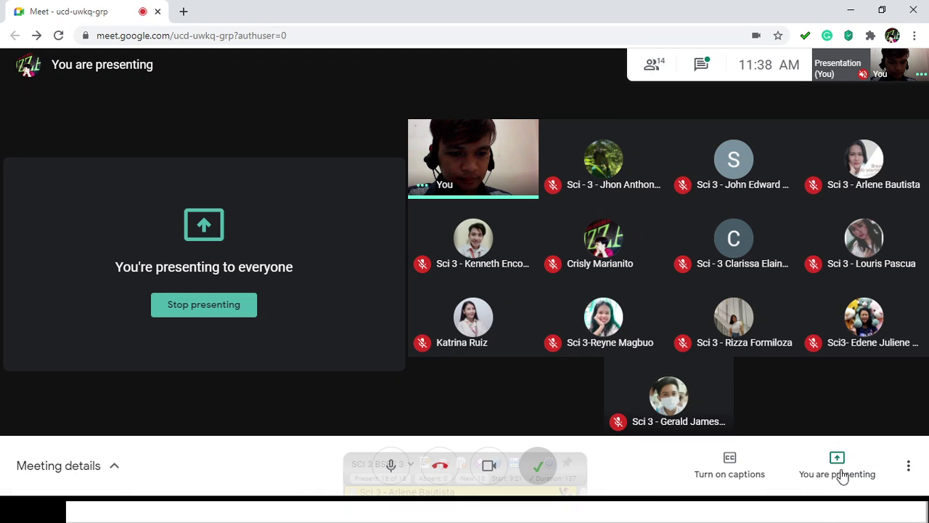
{"action": "left_click", "coordinate": [842, 475]}
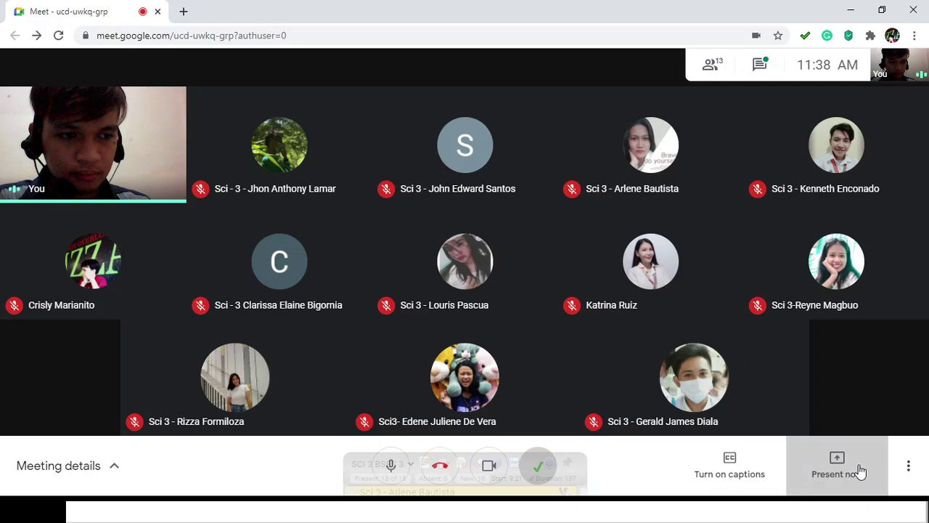
{"action": "left_click", "coordinate": [861, 472]}
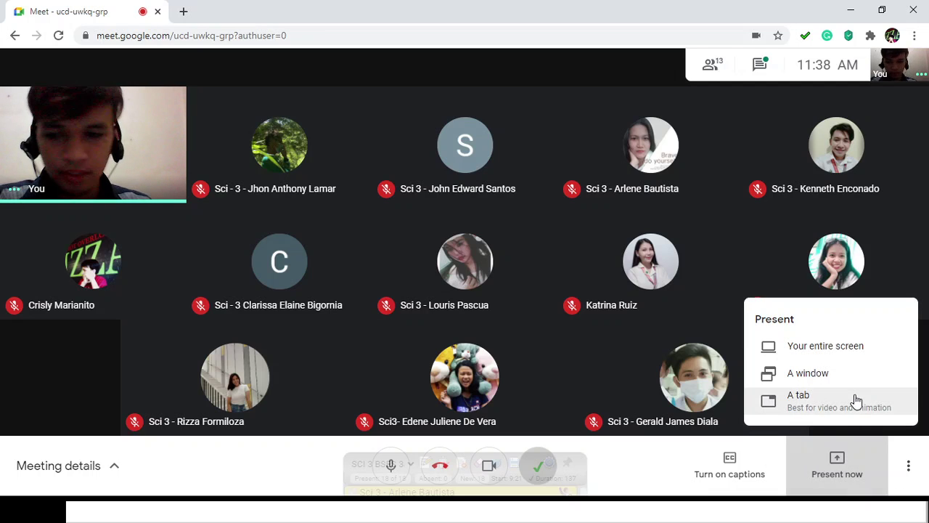